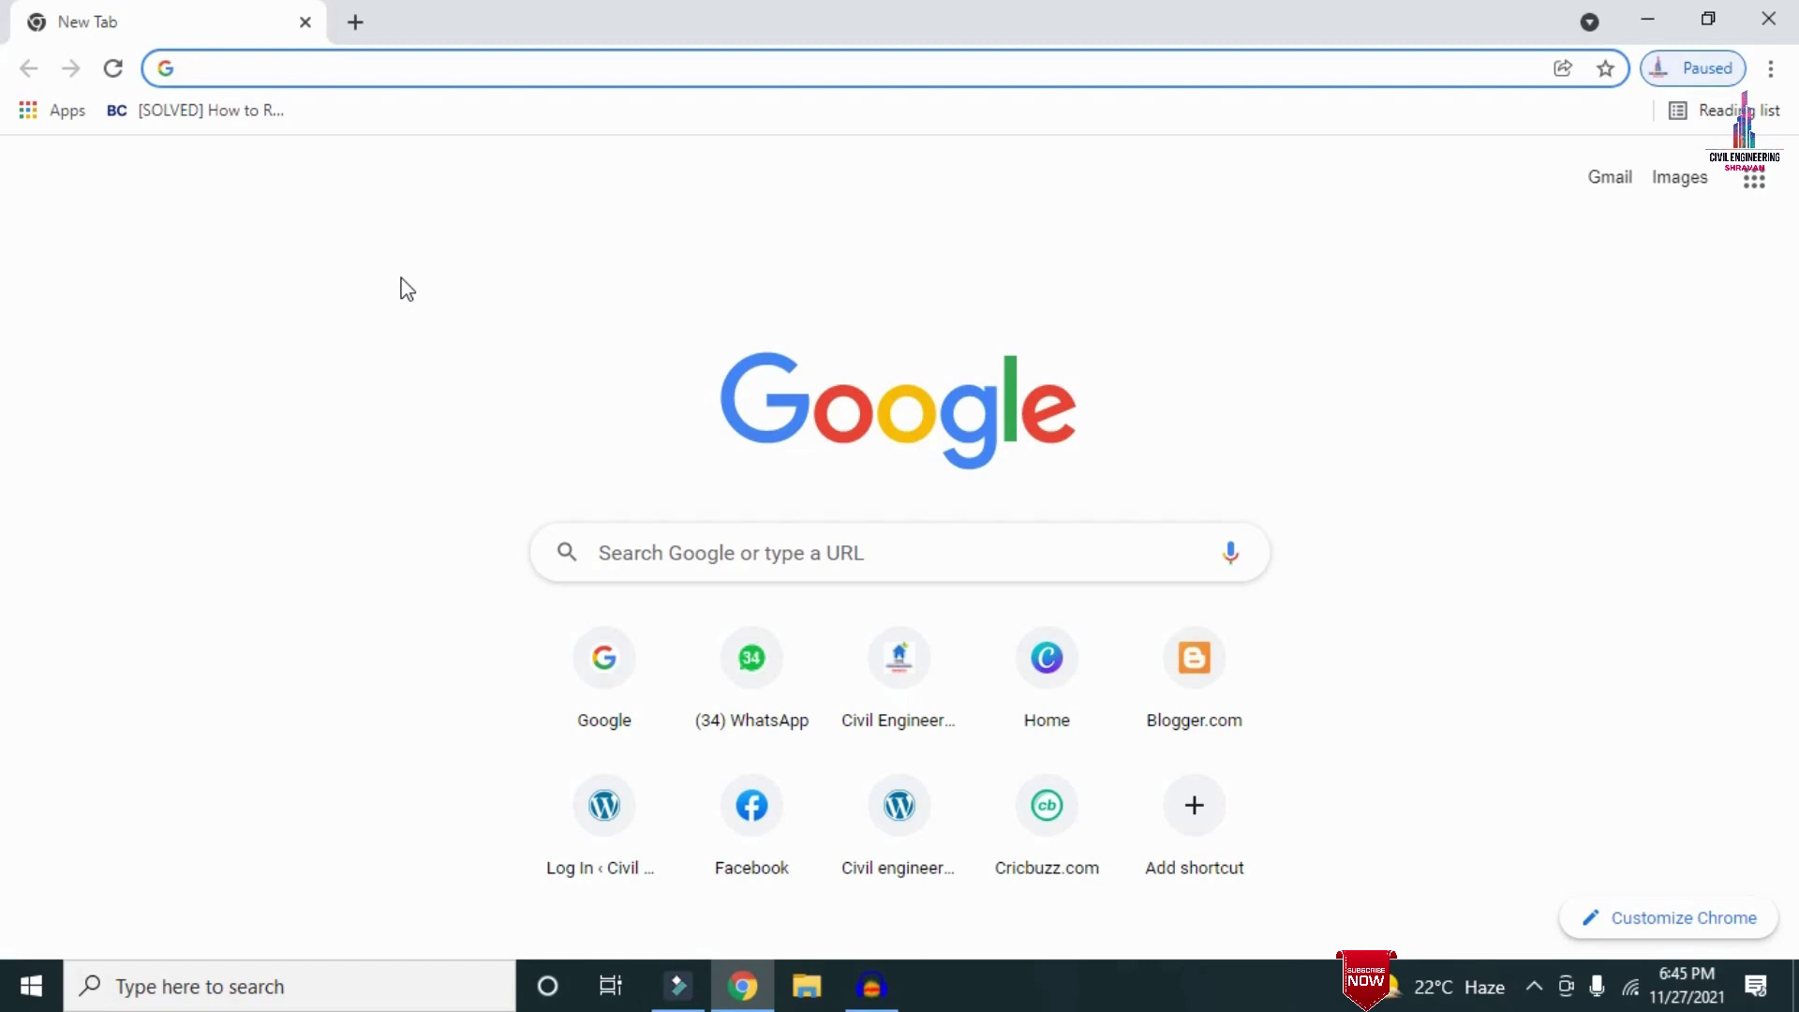
type("http://civilbasics123.com/")
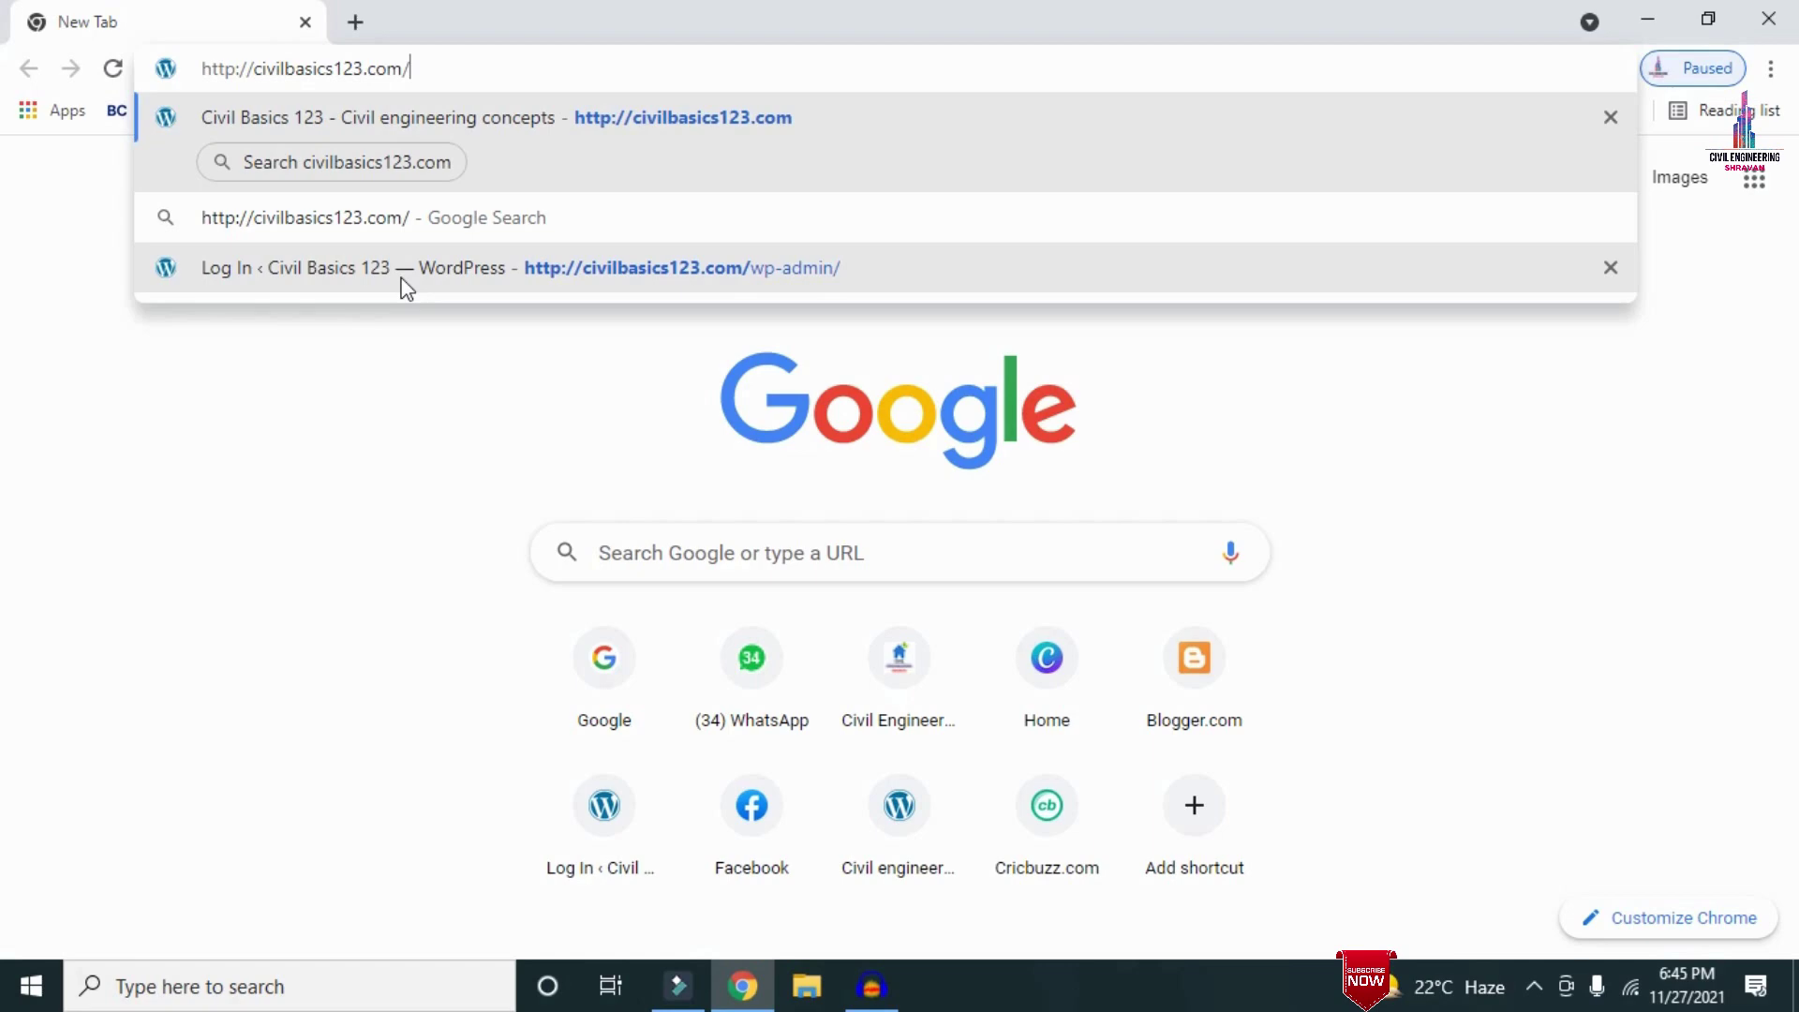
key("Return")
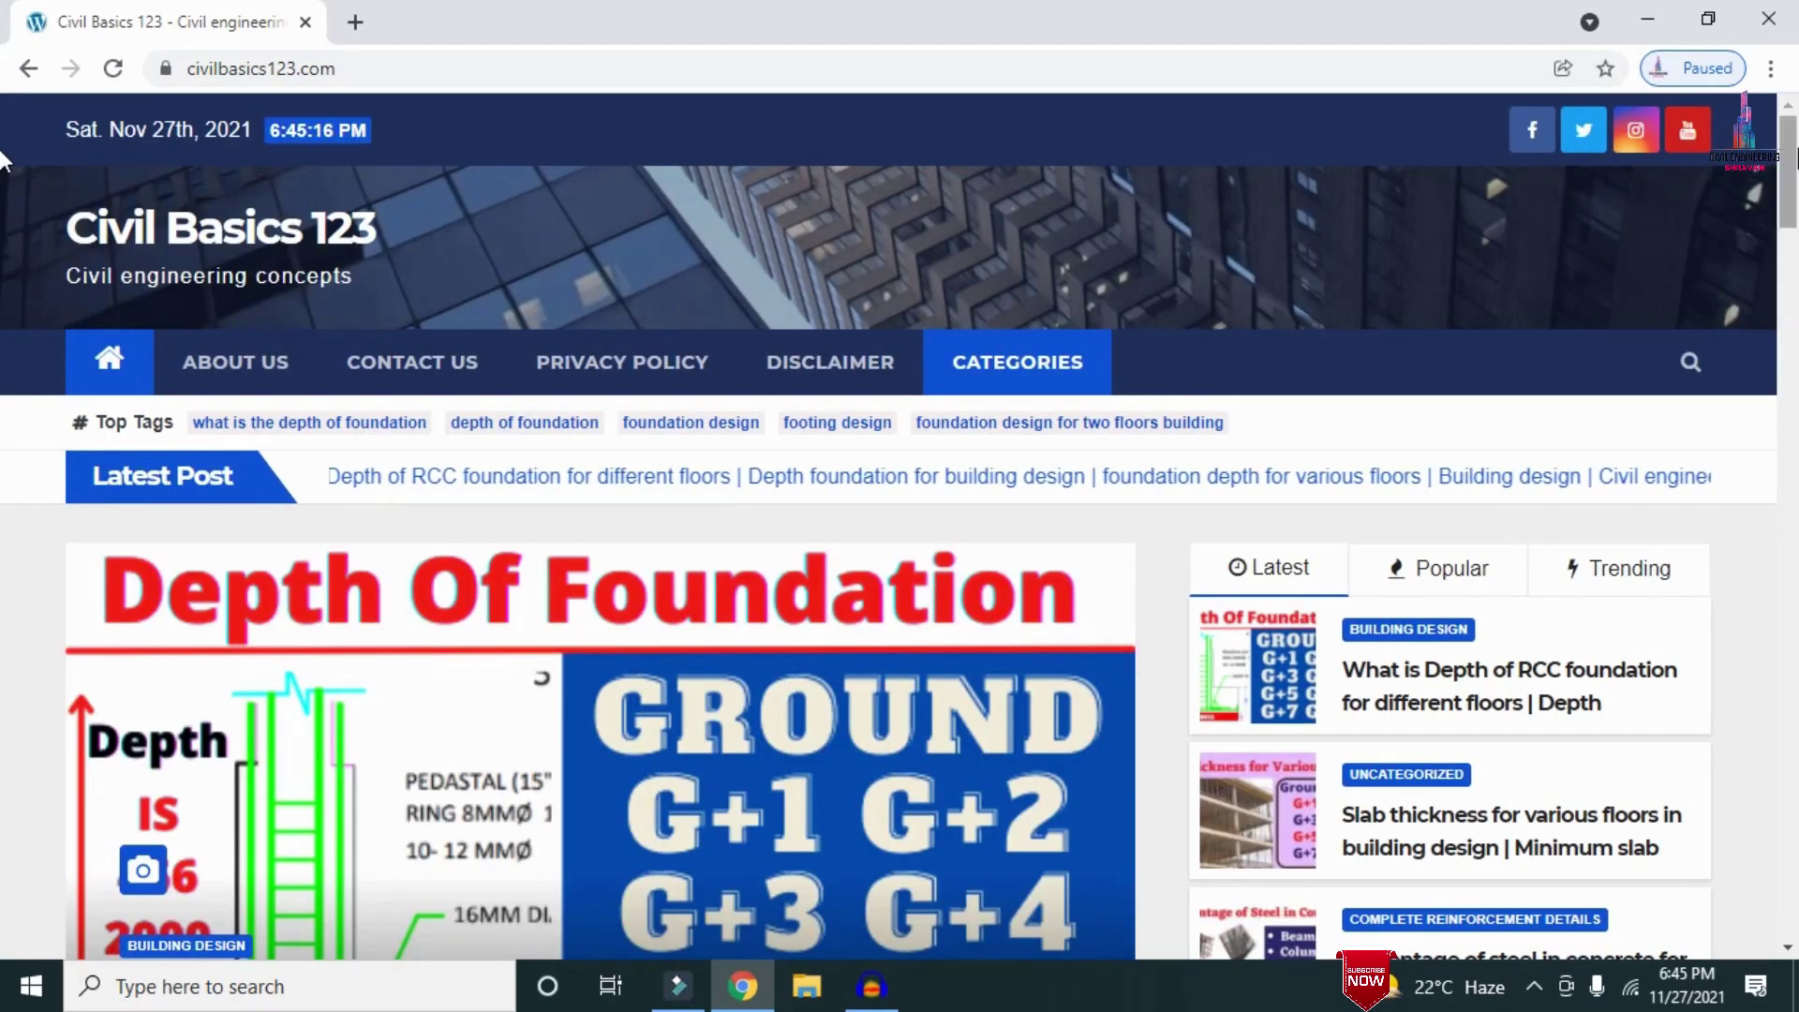
- Scroll through the Civil Basics 123 homepage's featured slider and post list
scroll(4, 164, "down", 7)
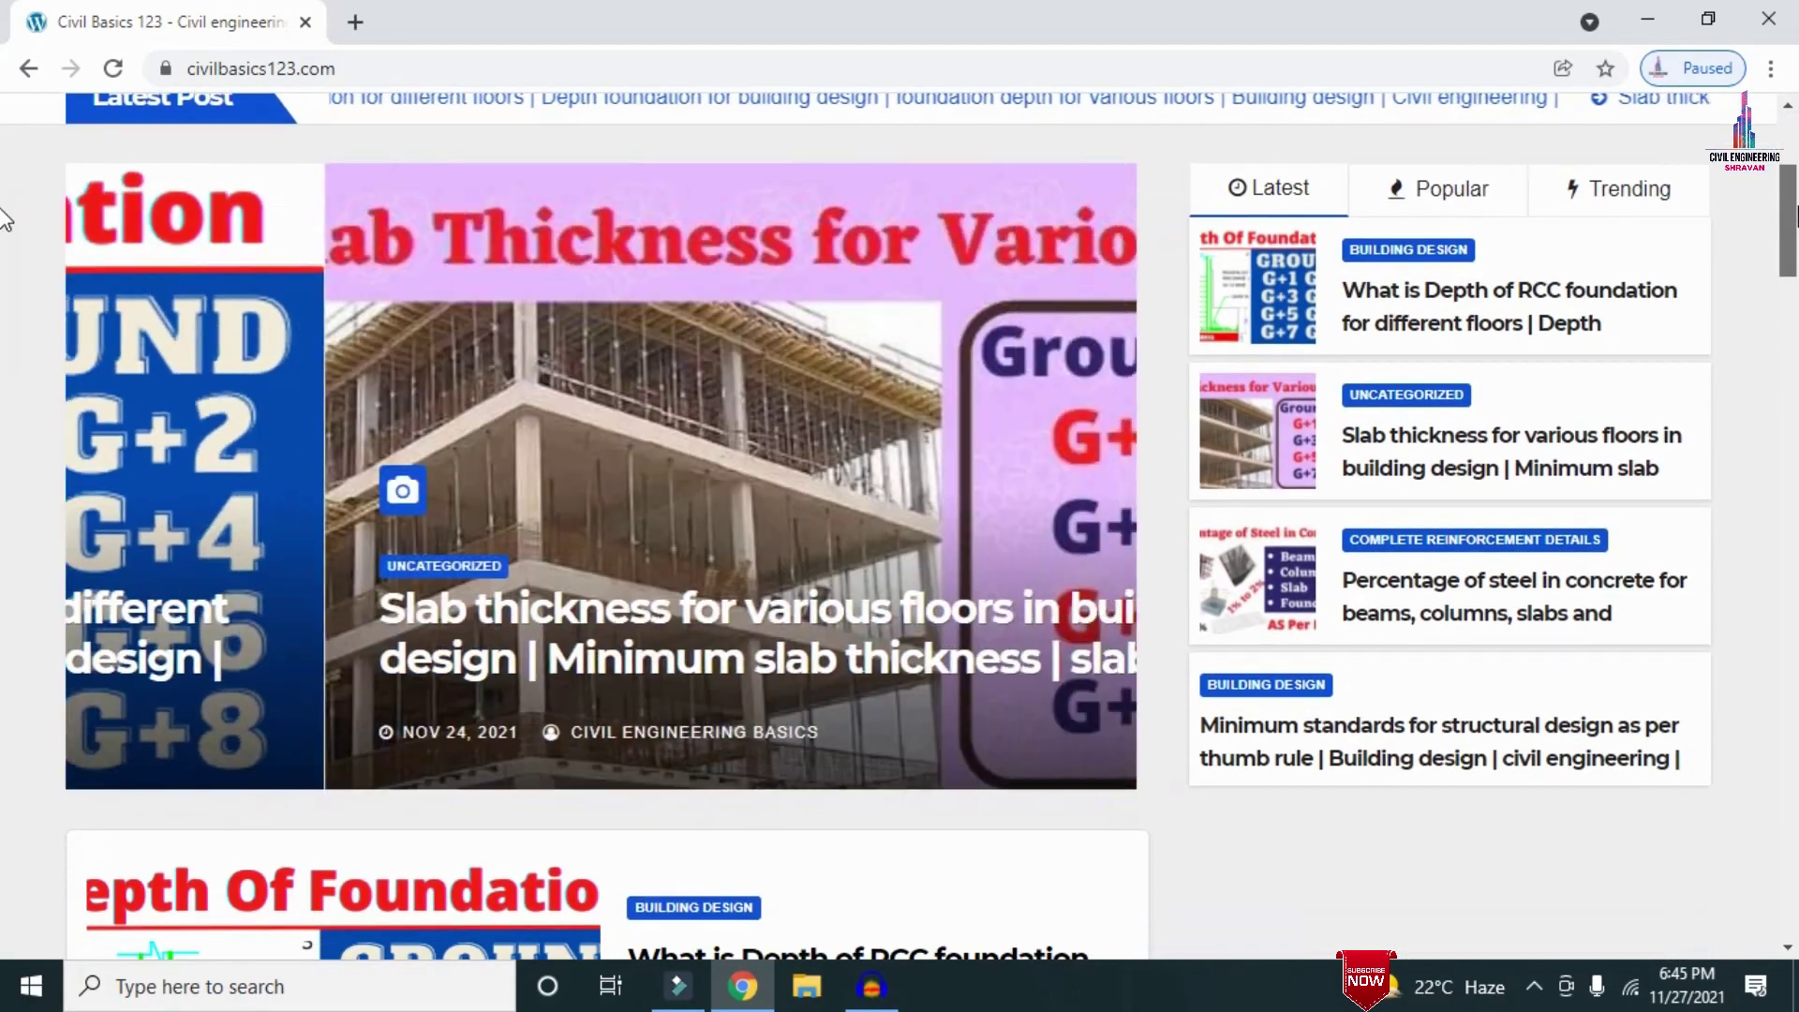
scroll(4, 282, "down", 4)
scroll(5, 234, "up", 11)
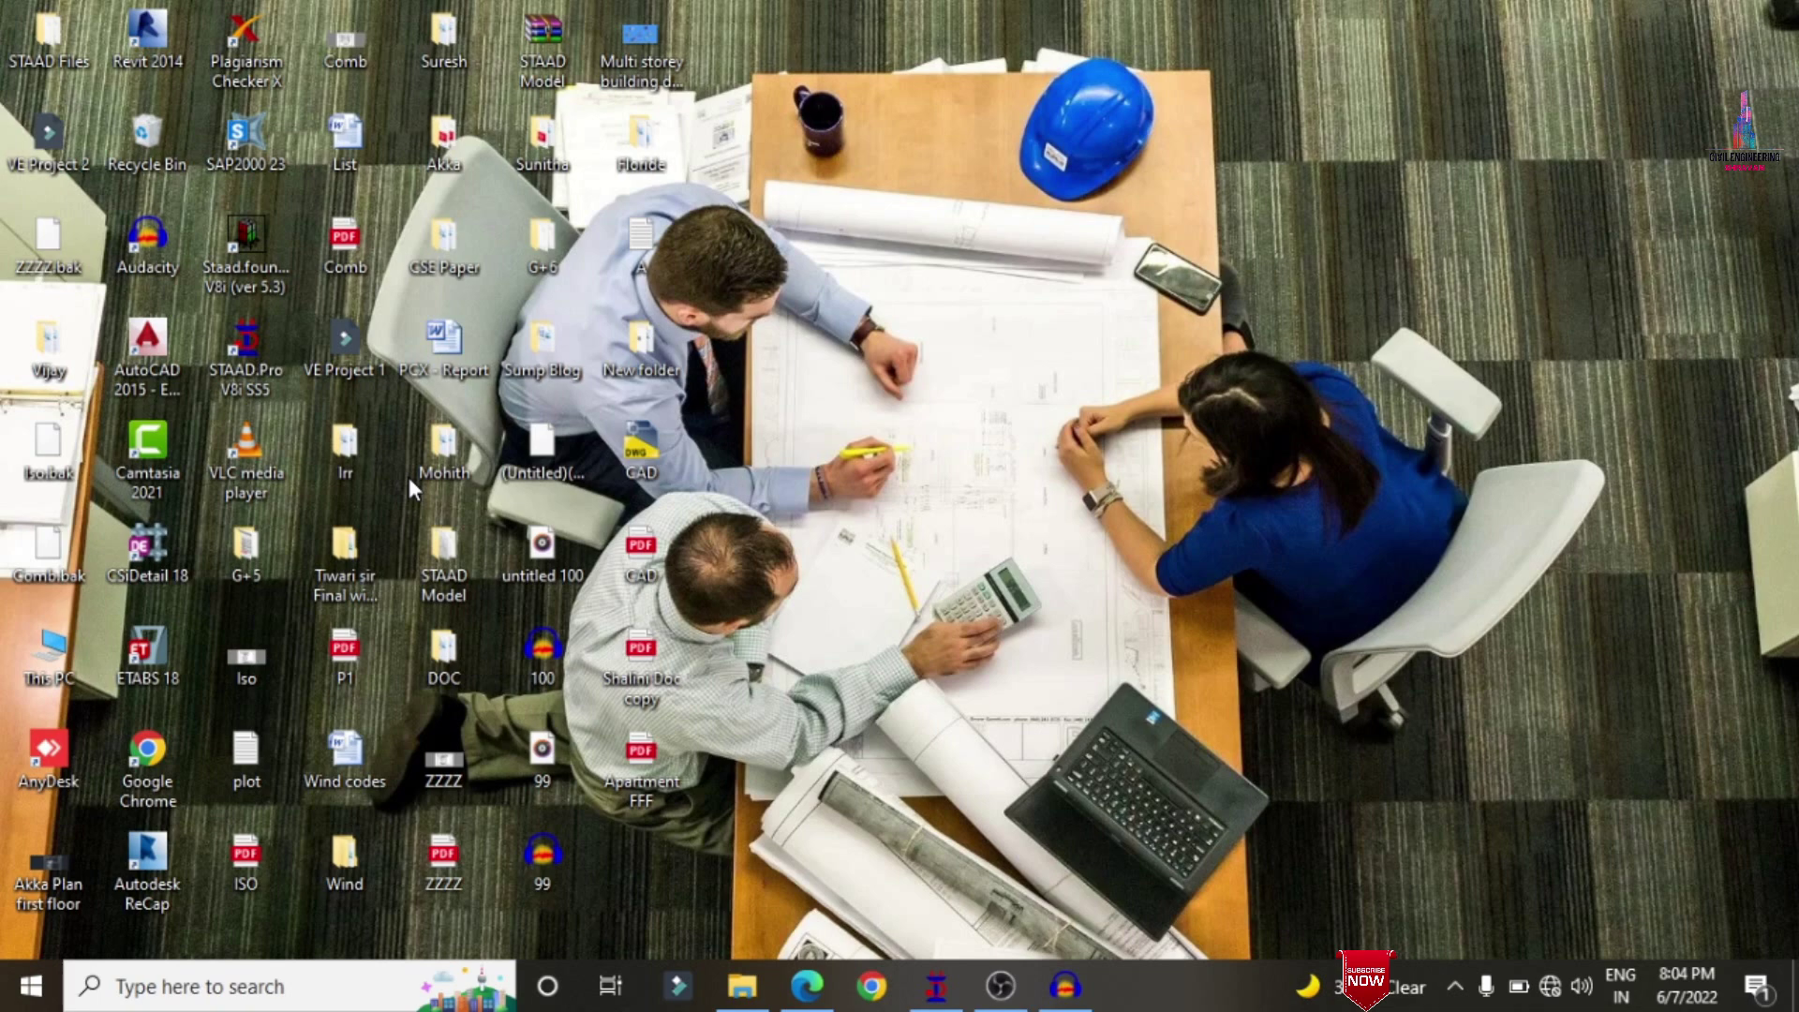
- Bring up Apartment FFF.pdf in Edge and scroll through the typical floor plan rooms
left_click(808, 985)
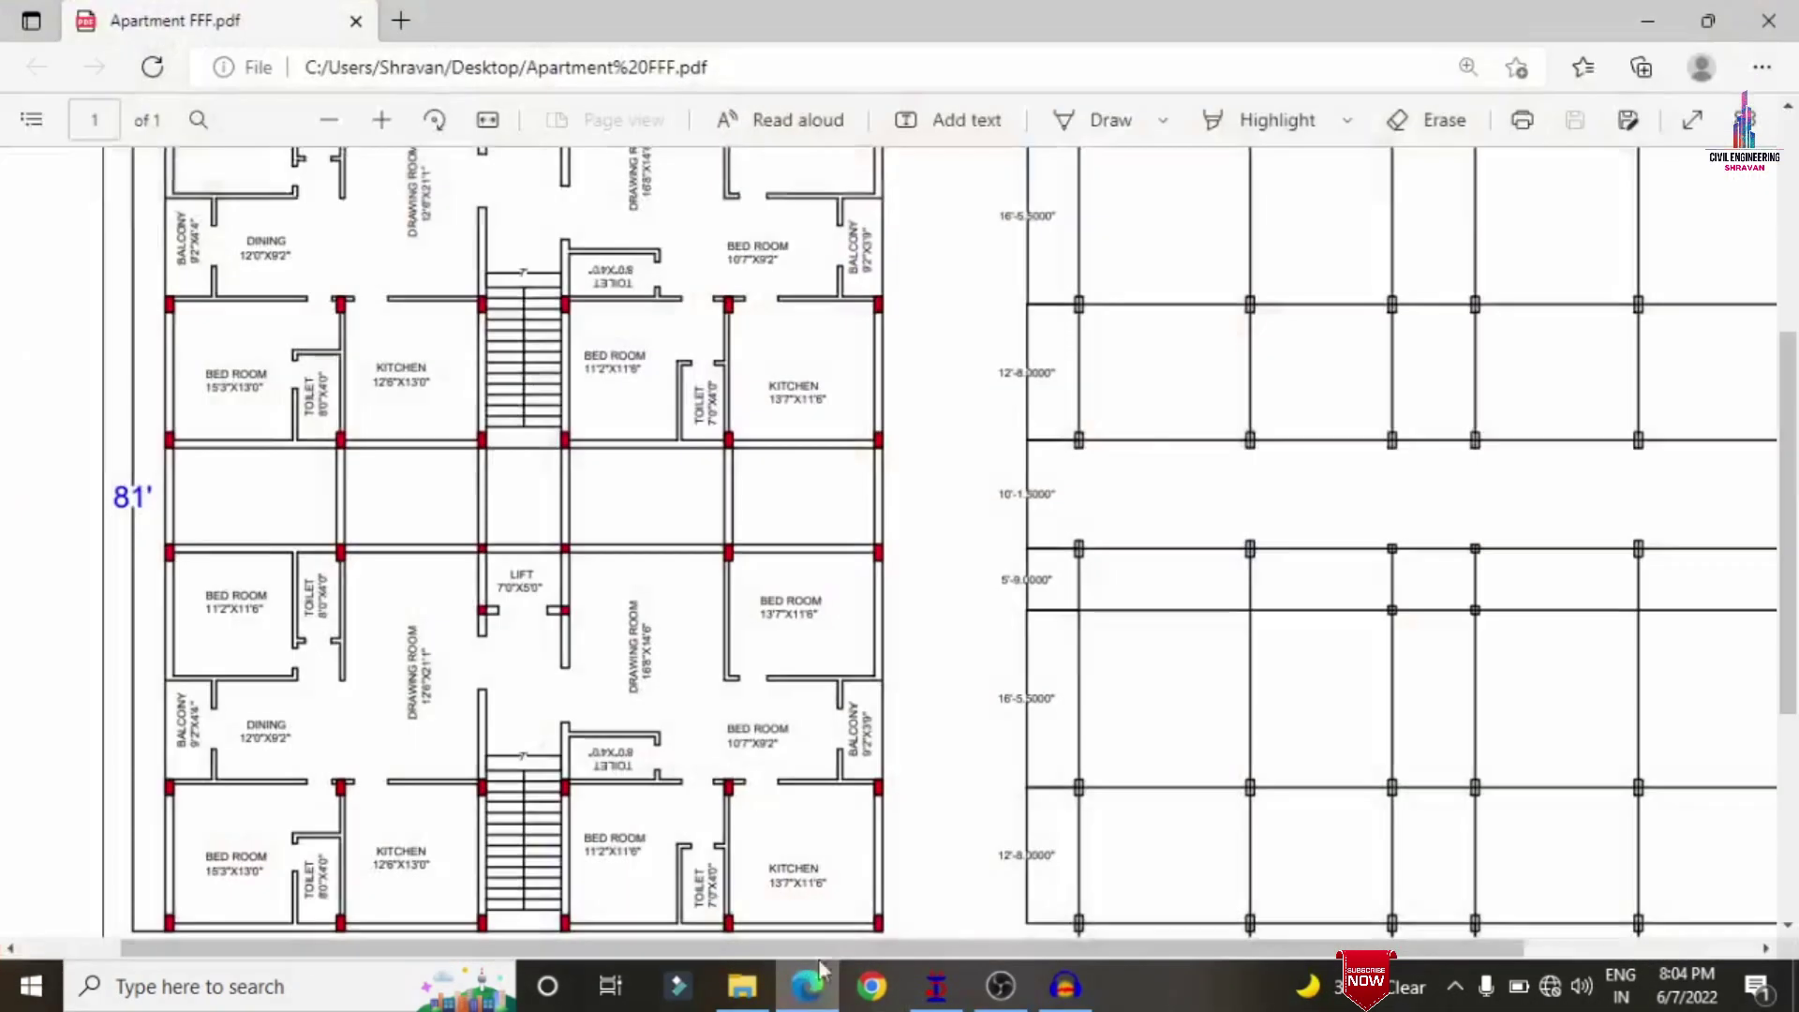
scroll(489, 630, "up", 3)
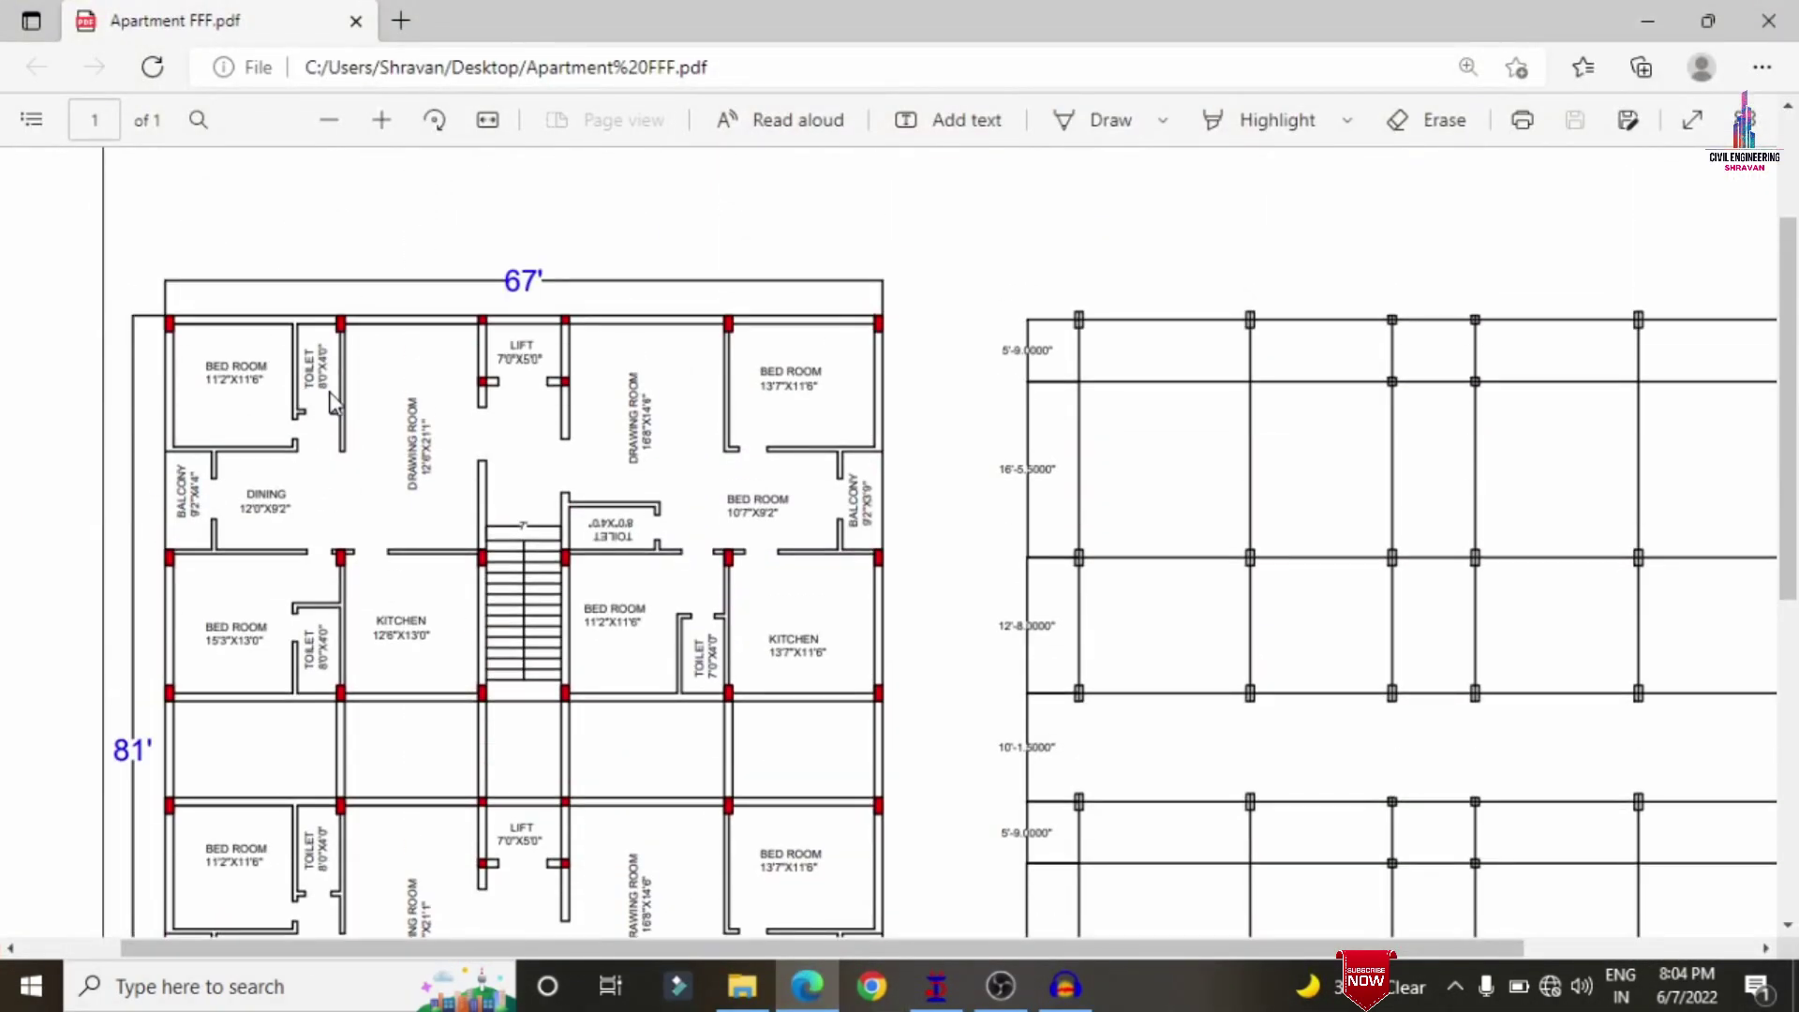
scroll(309, 393, "down", 3)
scroll(336, 396, "up", 1)
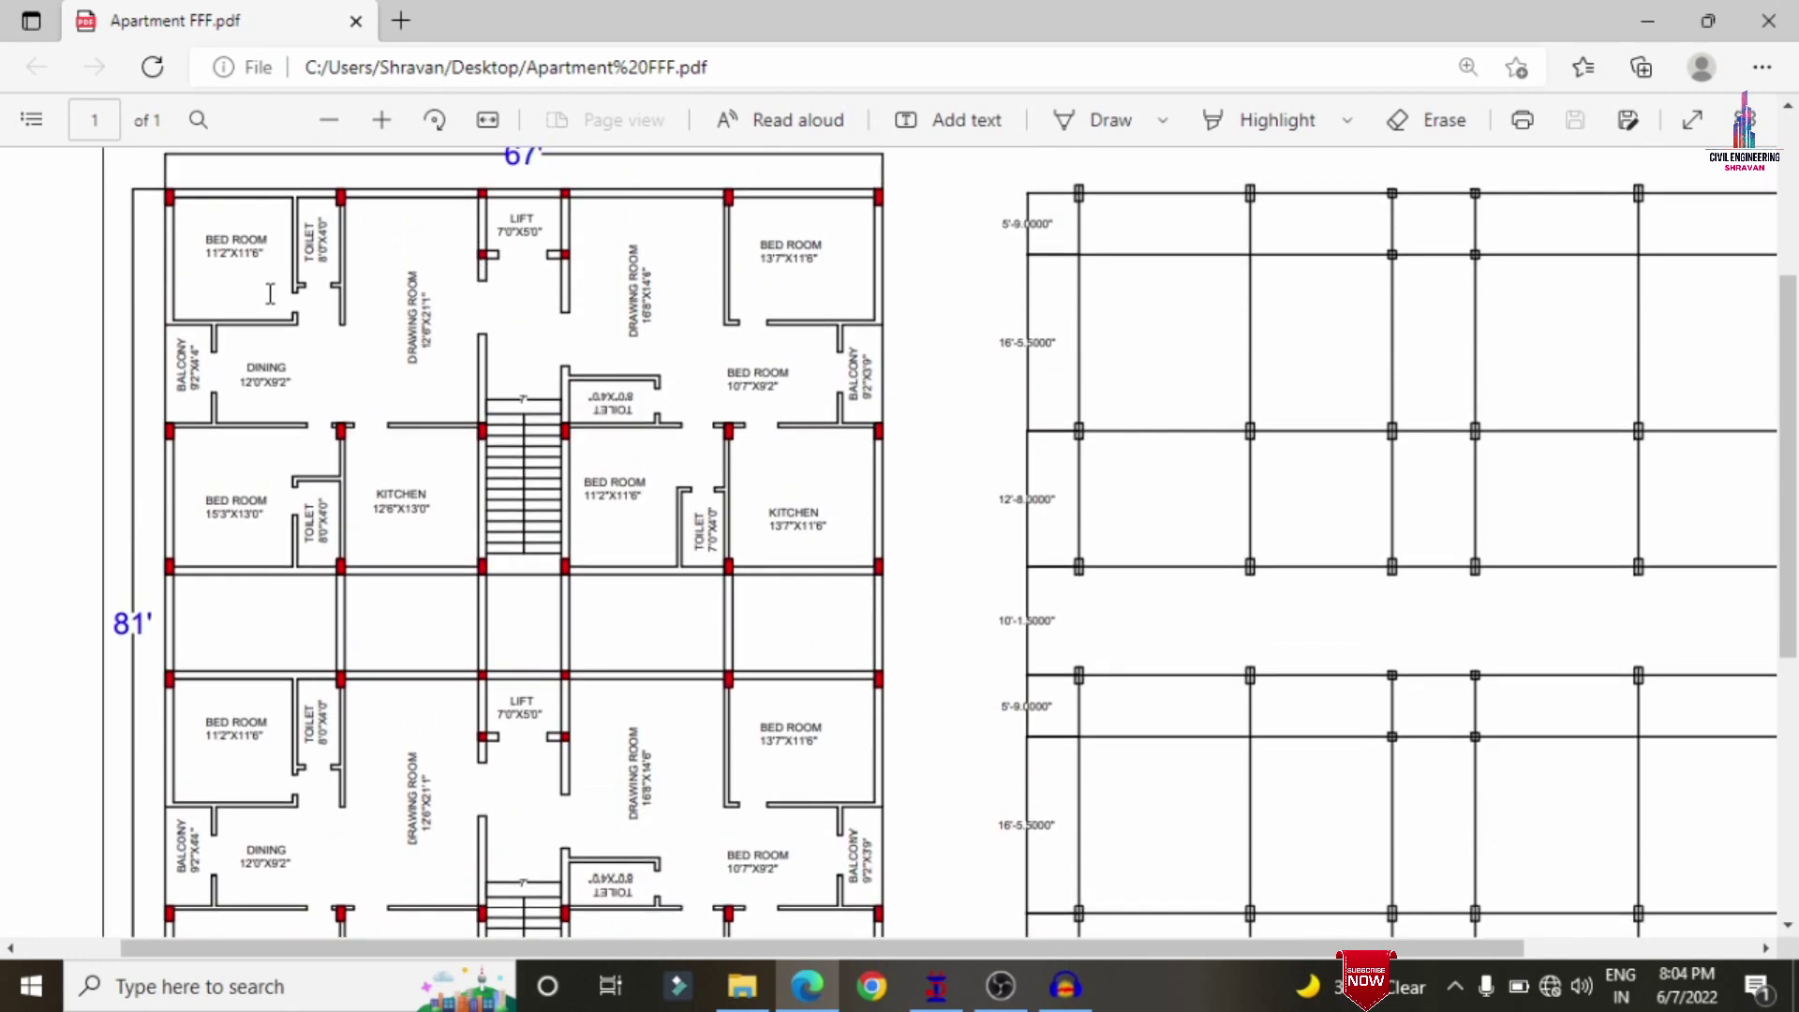
scroll(208, 550, "down", 3)
scroll(255, 447, "up", 2)
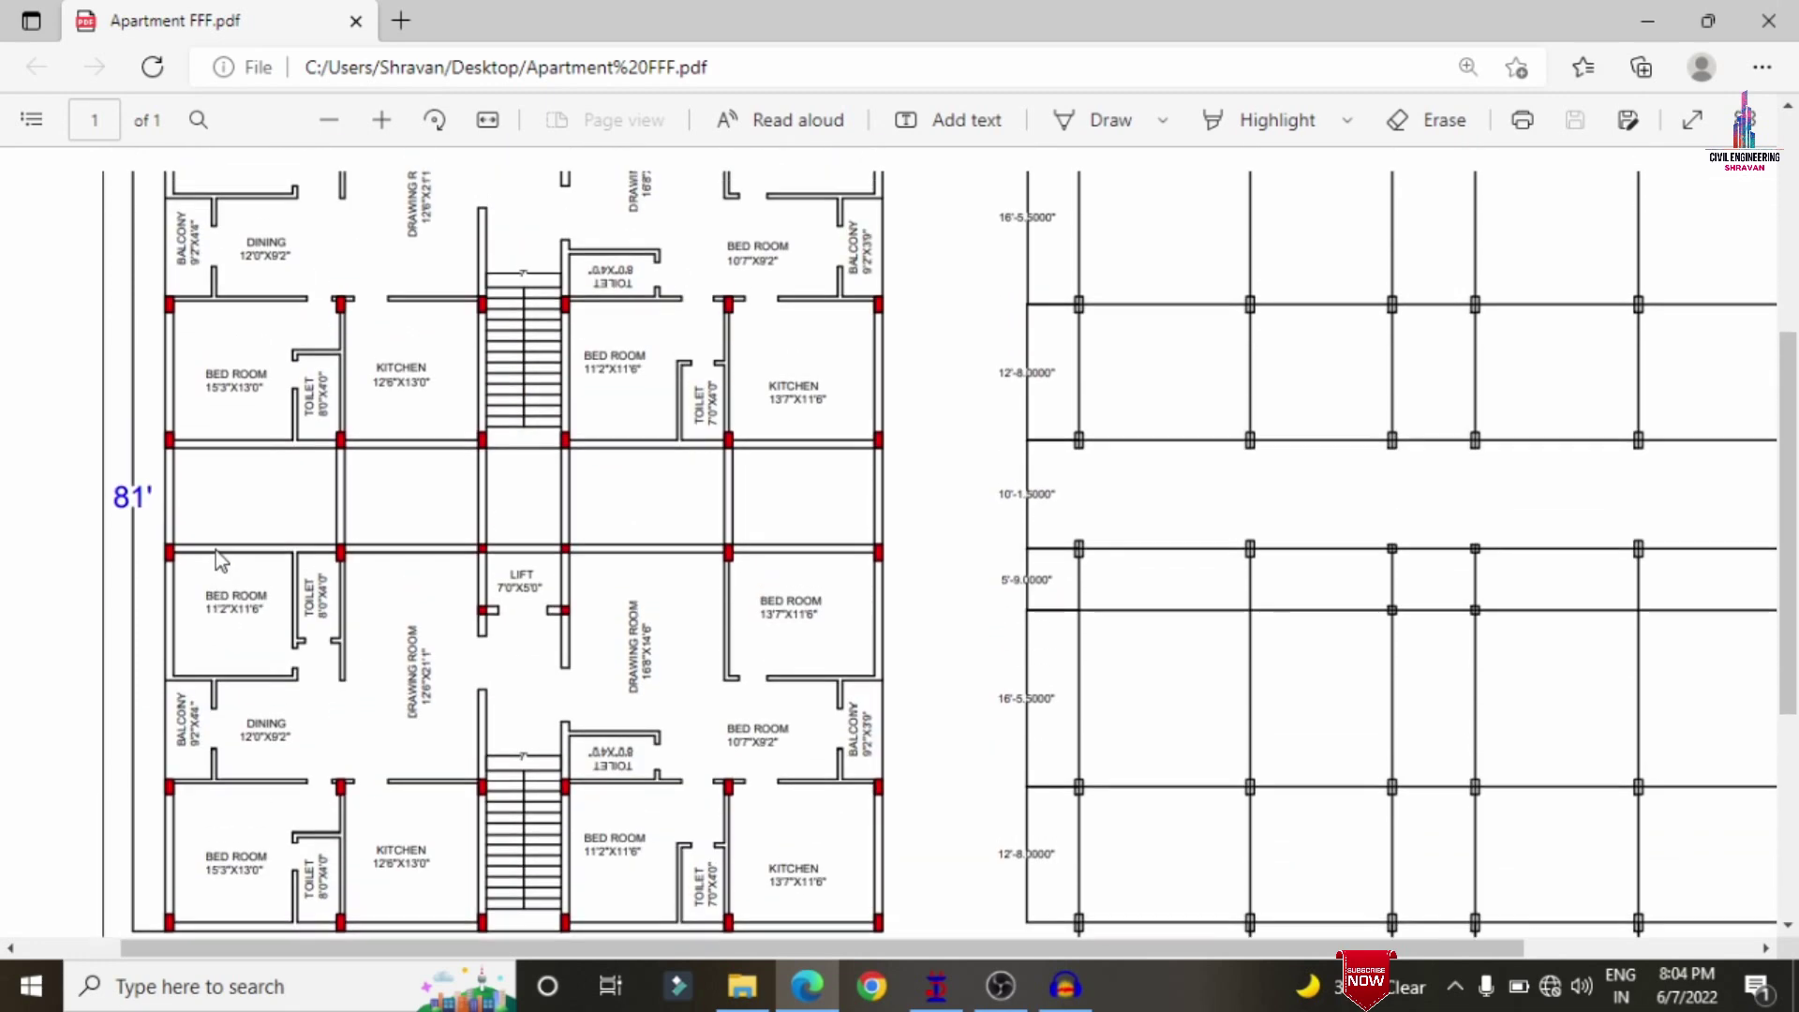
scroll(255, 448, "up", 3)
scroll(223, 368, "up", 1, "ctrl")
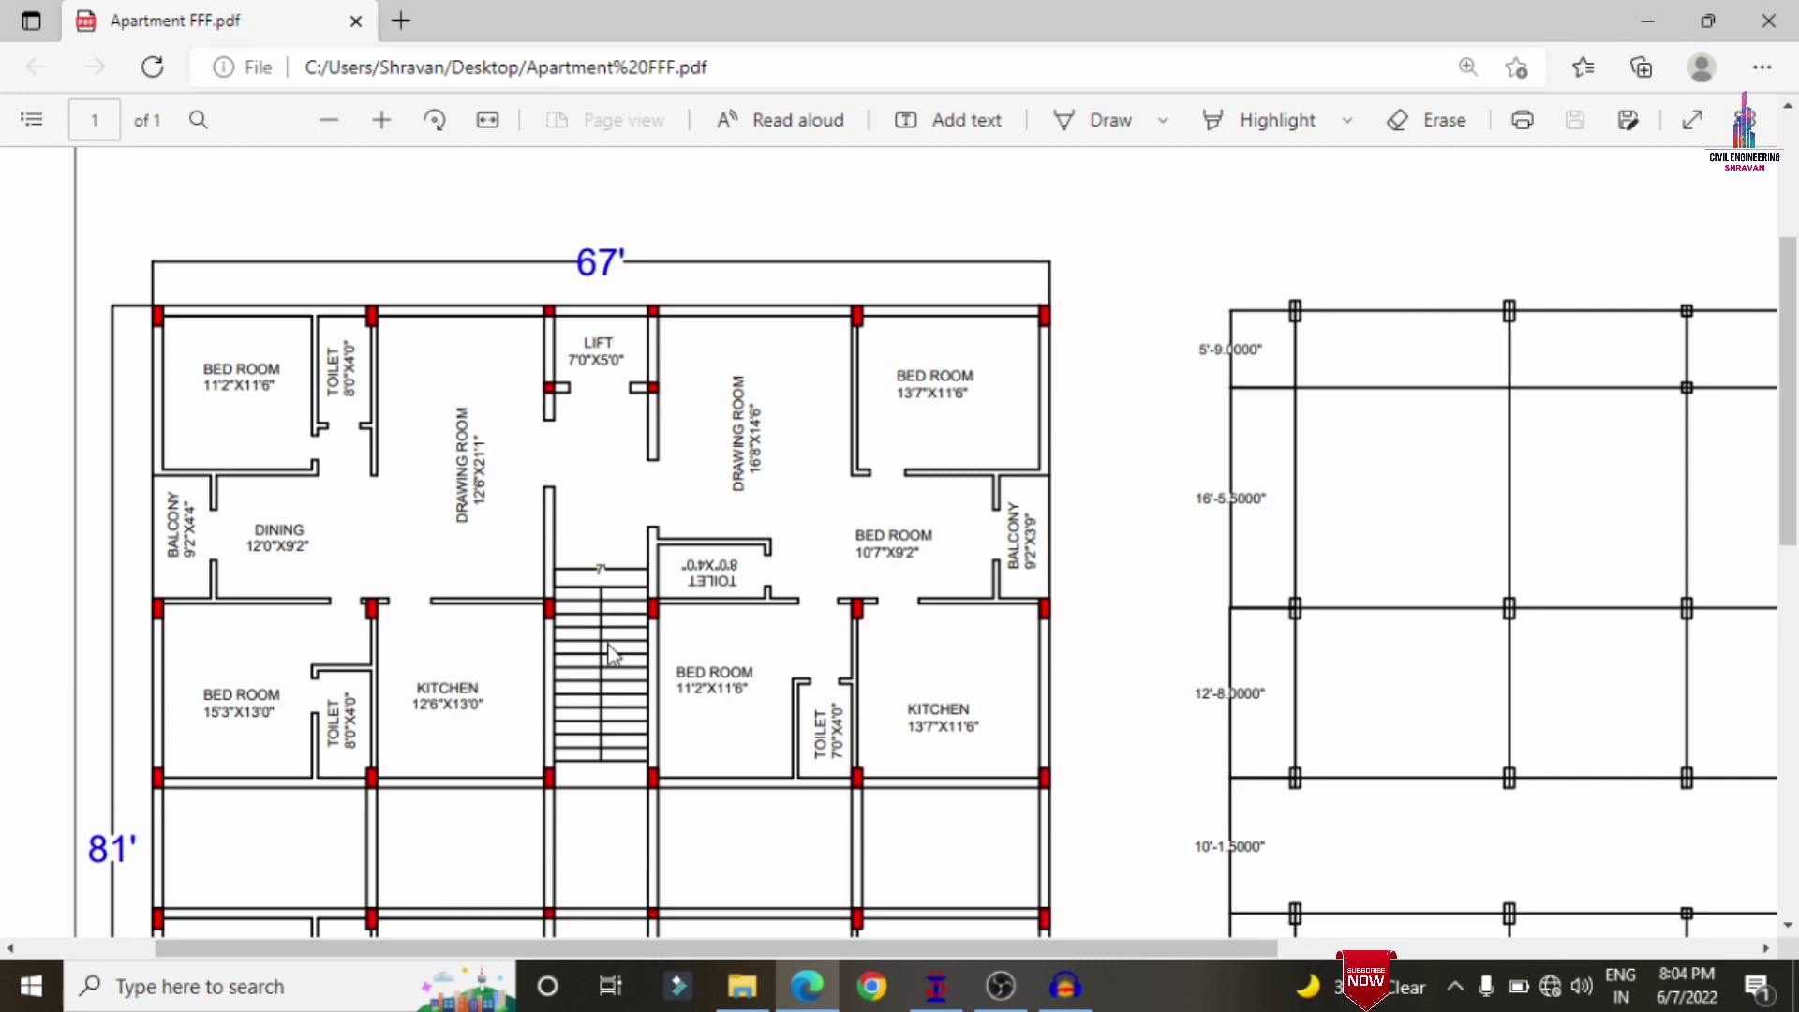
- Review the column grid of the Apartment FFF plan, then minimize the PDF
scroll(609, 654, "down", 1)
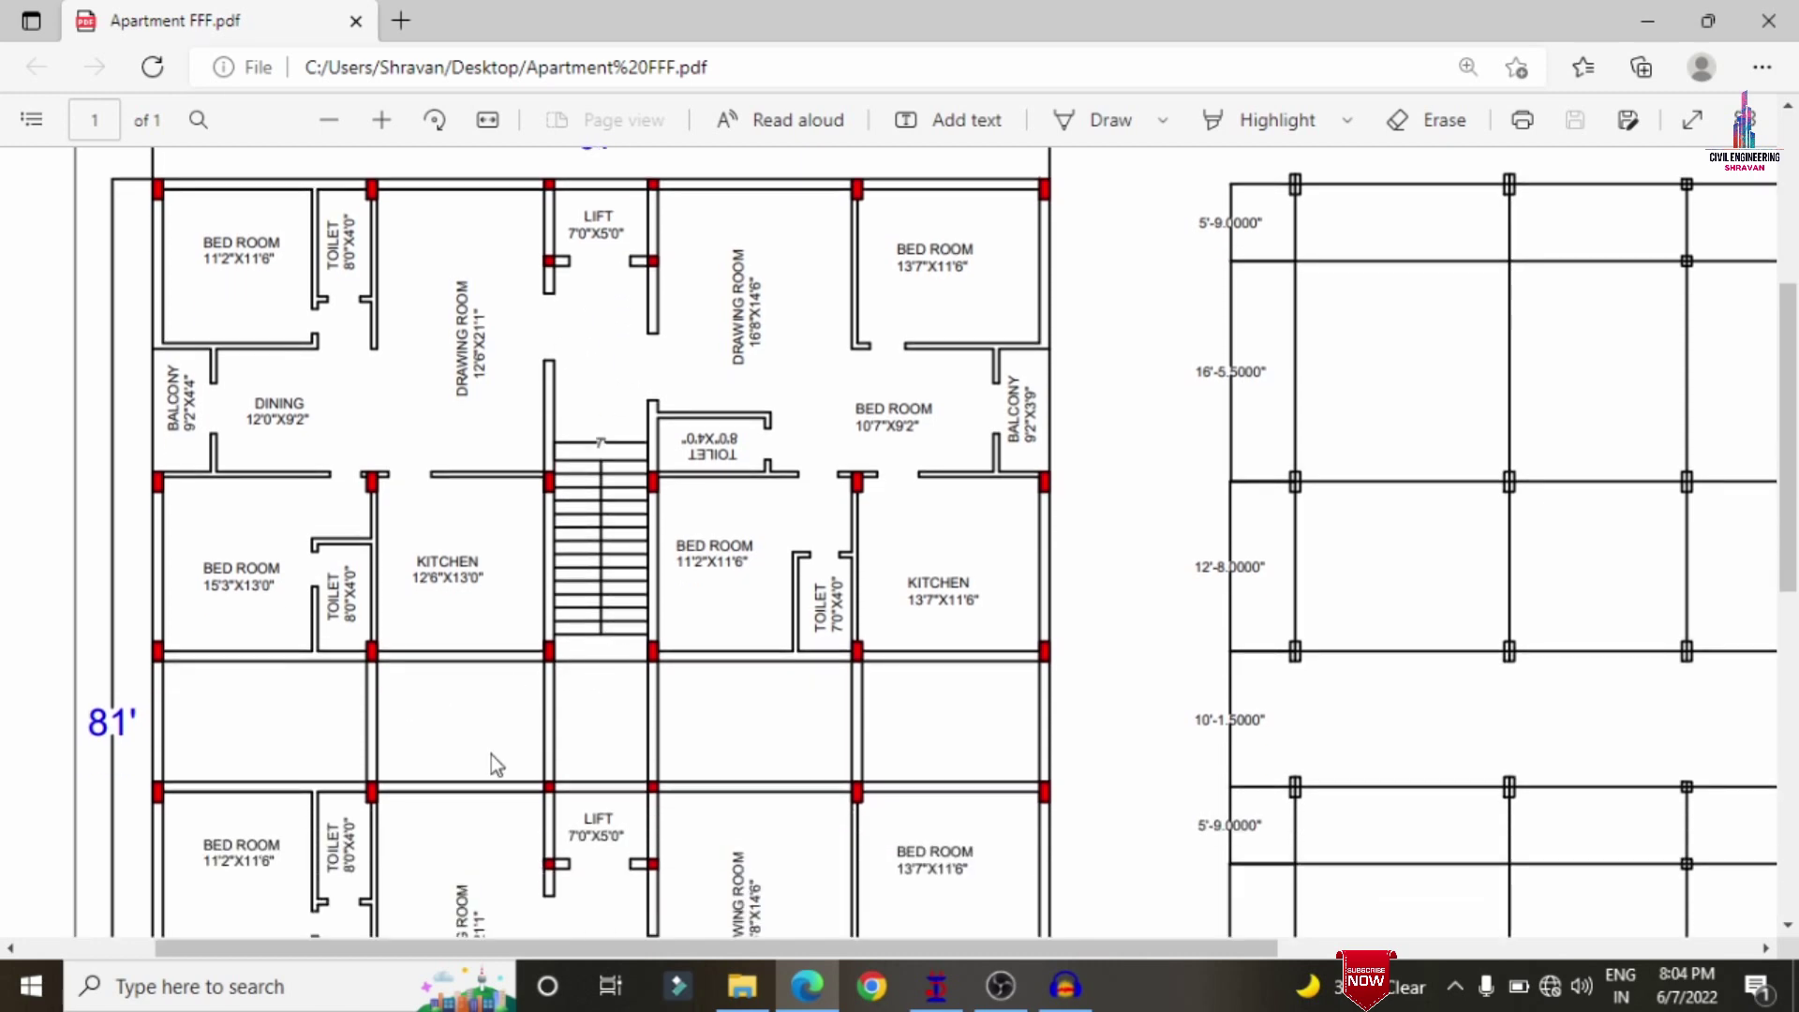
scroll(425, 644, "down", 2)
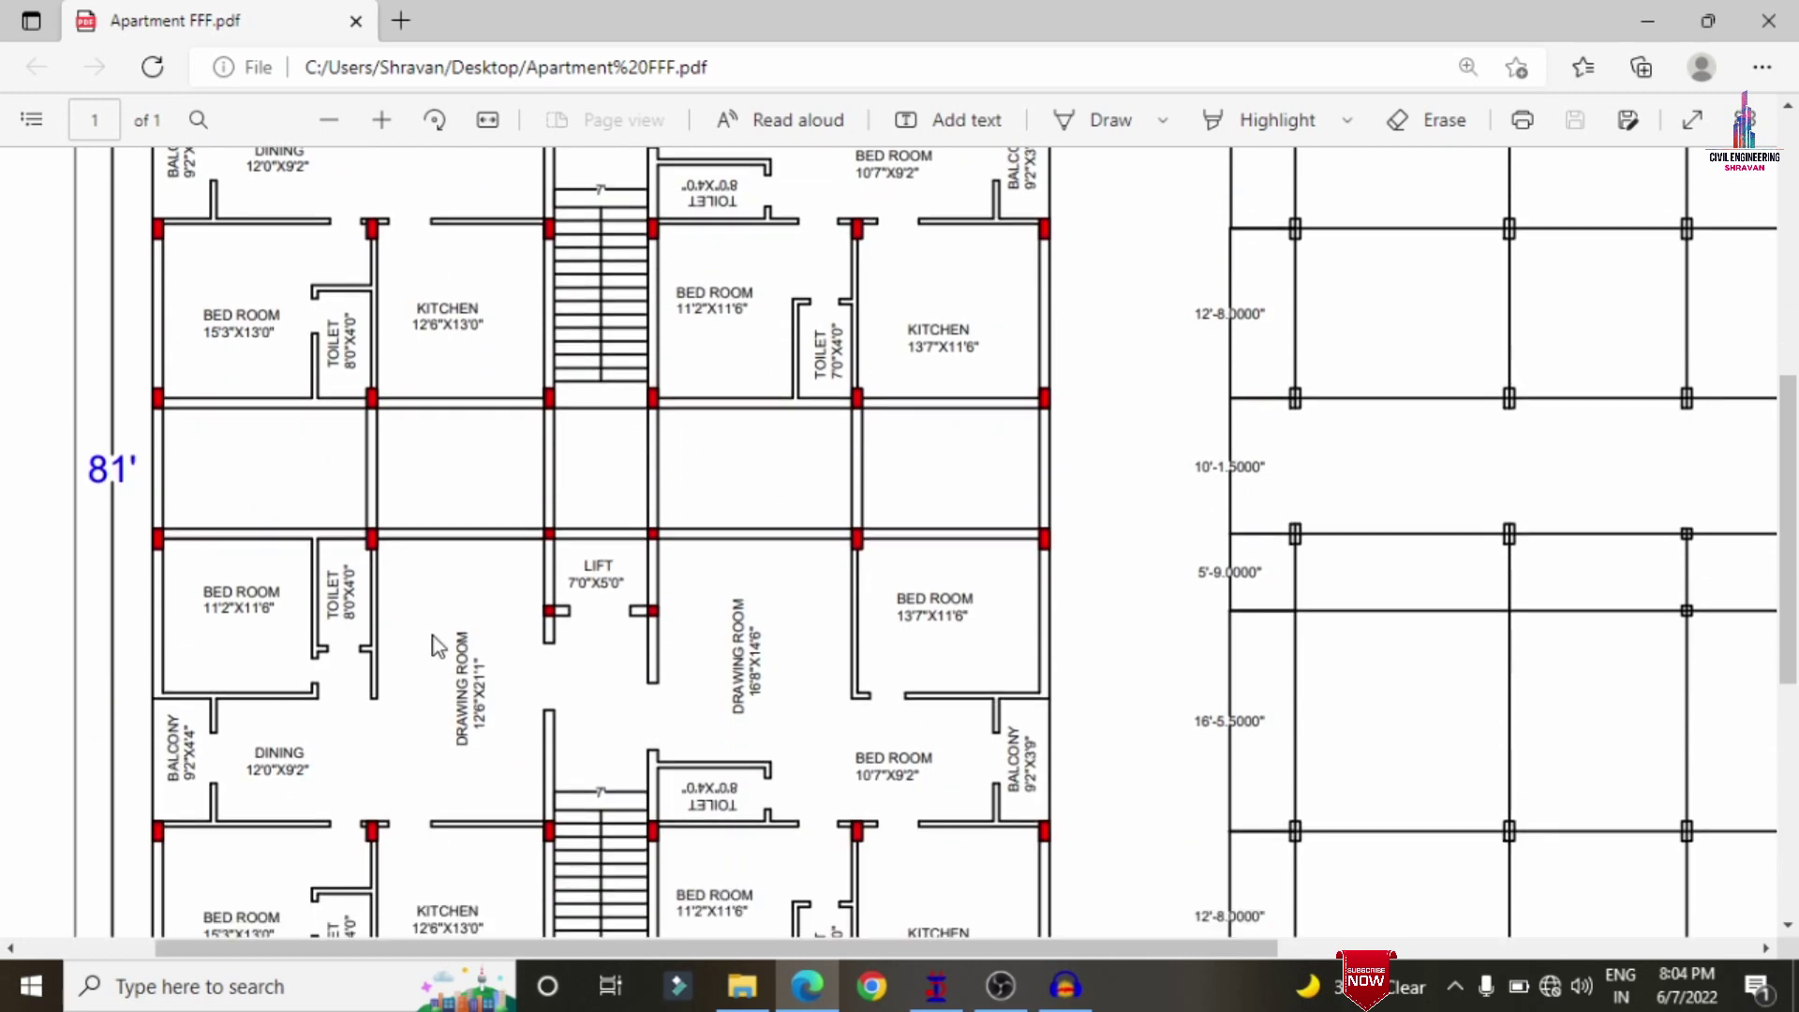
scroll(581, 594, "down", 2)
scroll(802, 807, "up", 1)
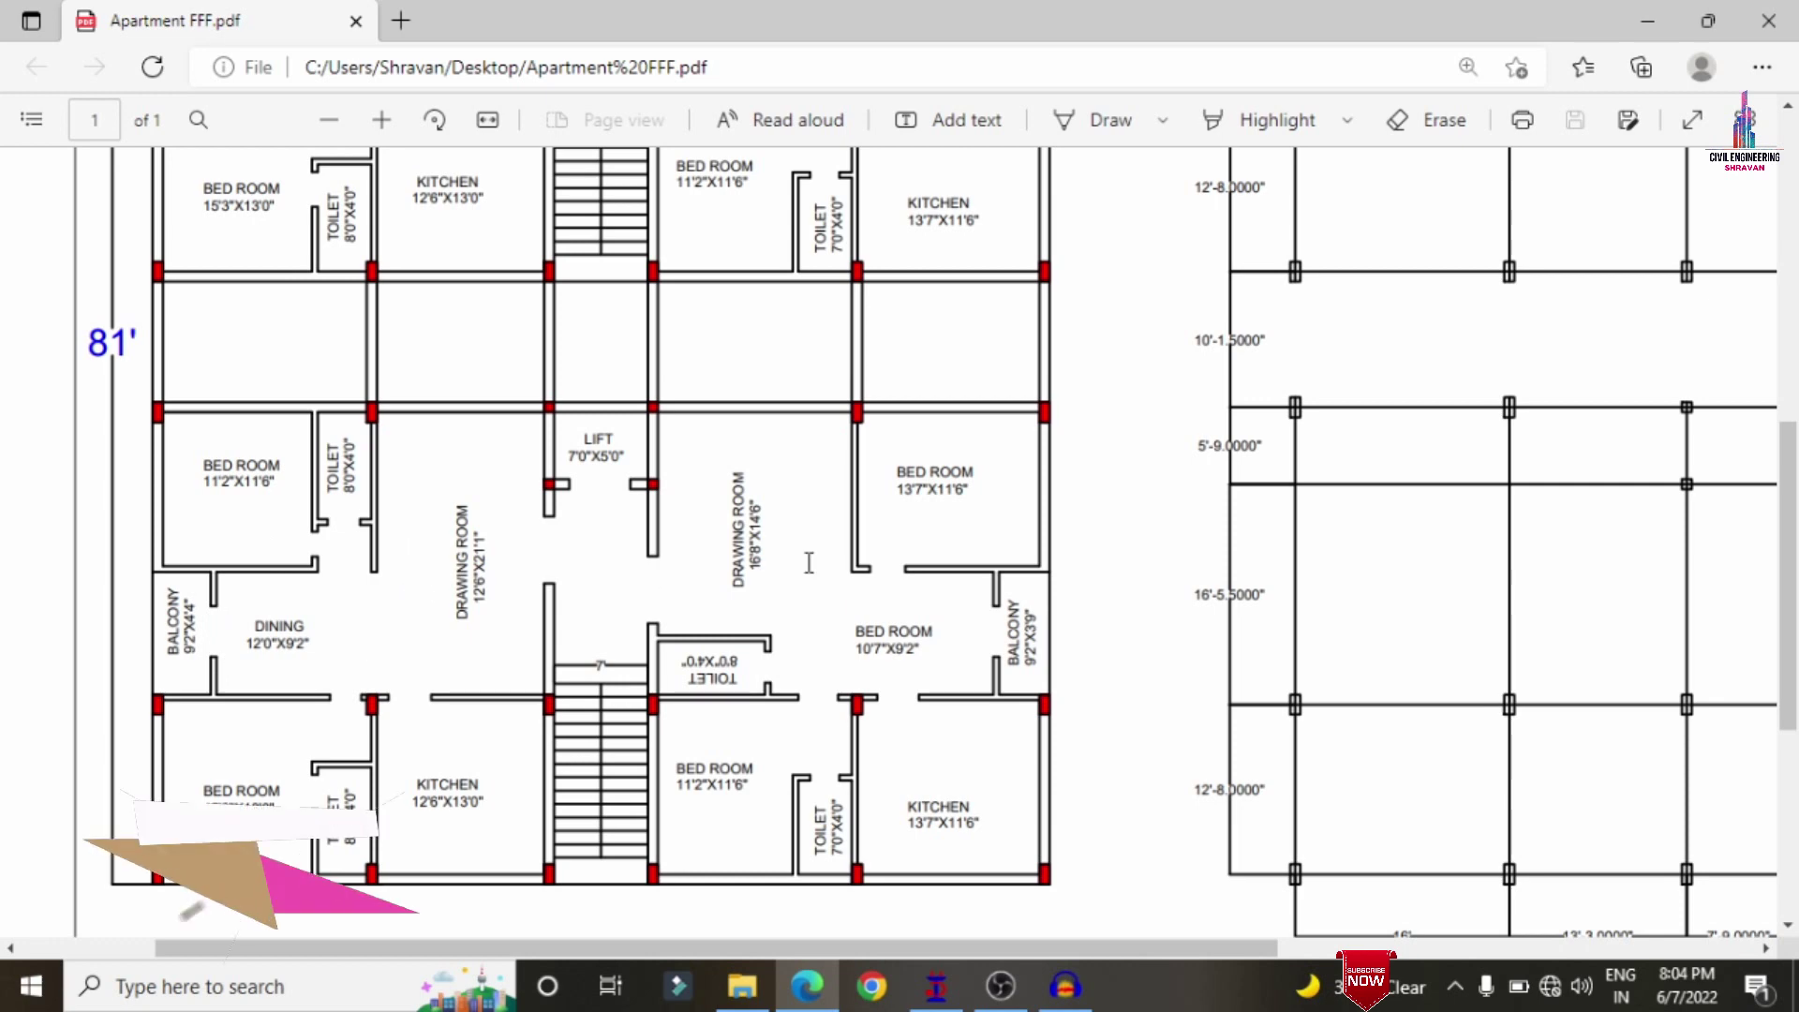
scroll(822, 413, "up", 1)
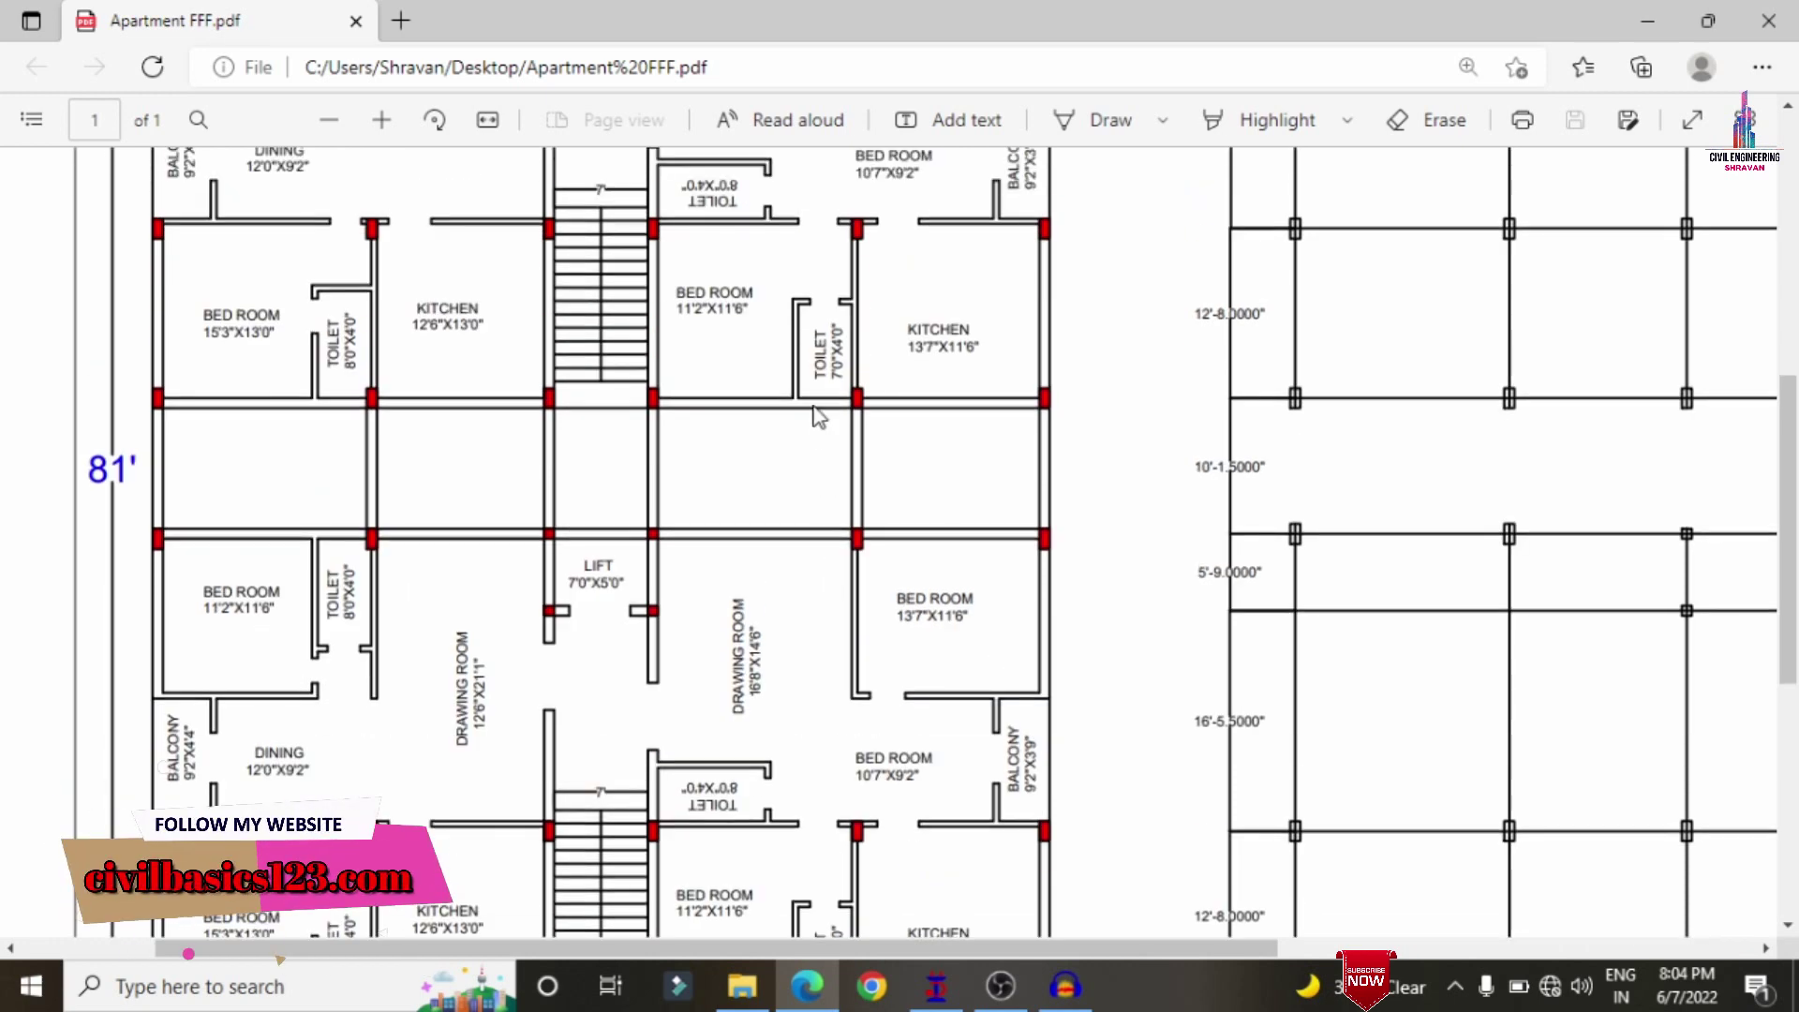
left_click_drag(830, 949, 1165, 948)
scroll(1031, 703, "up", 3)
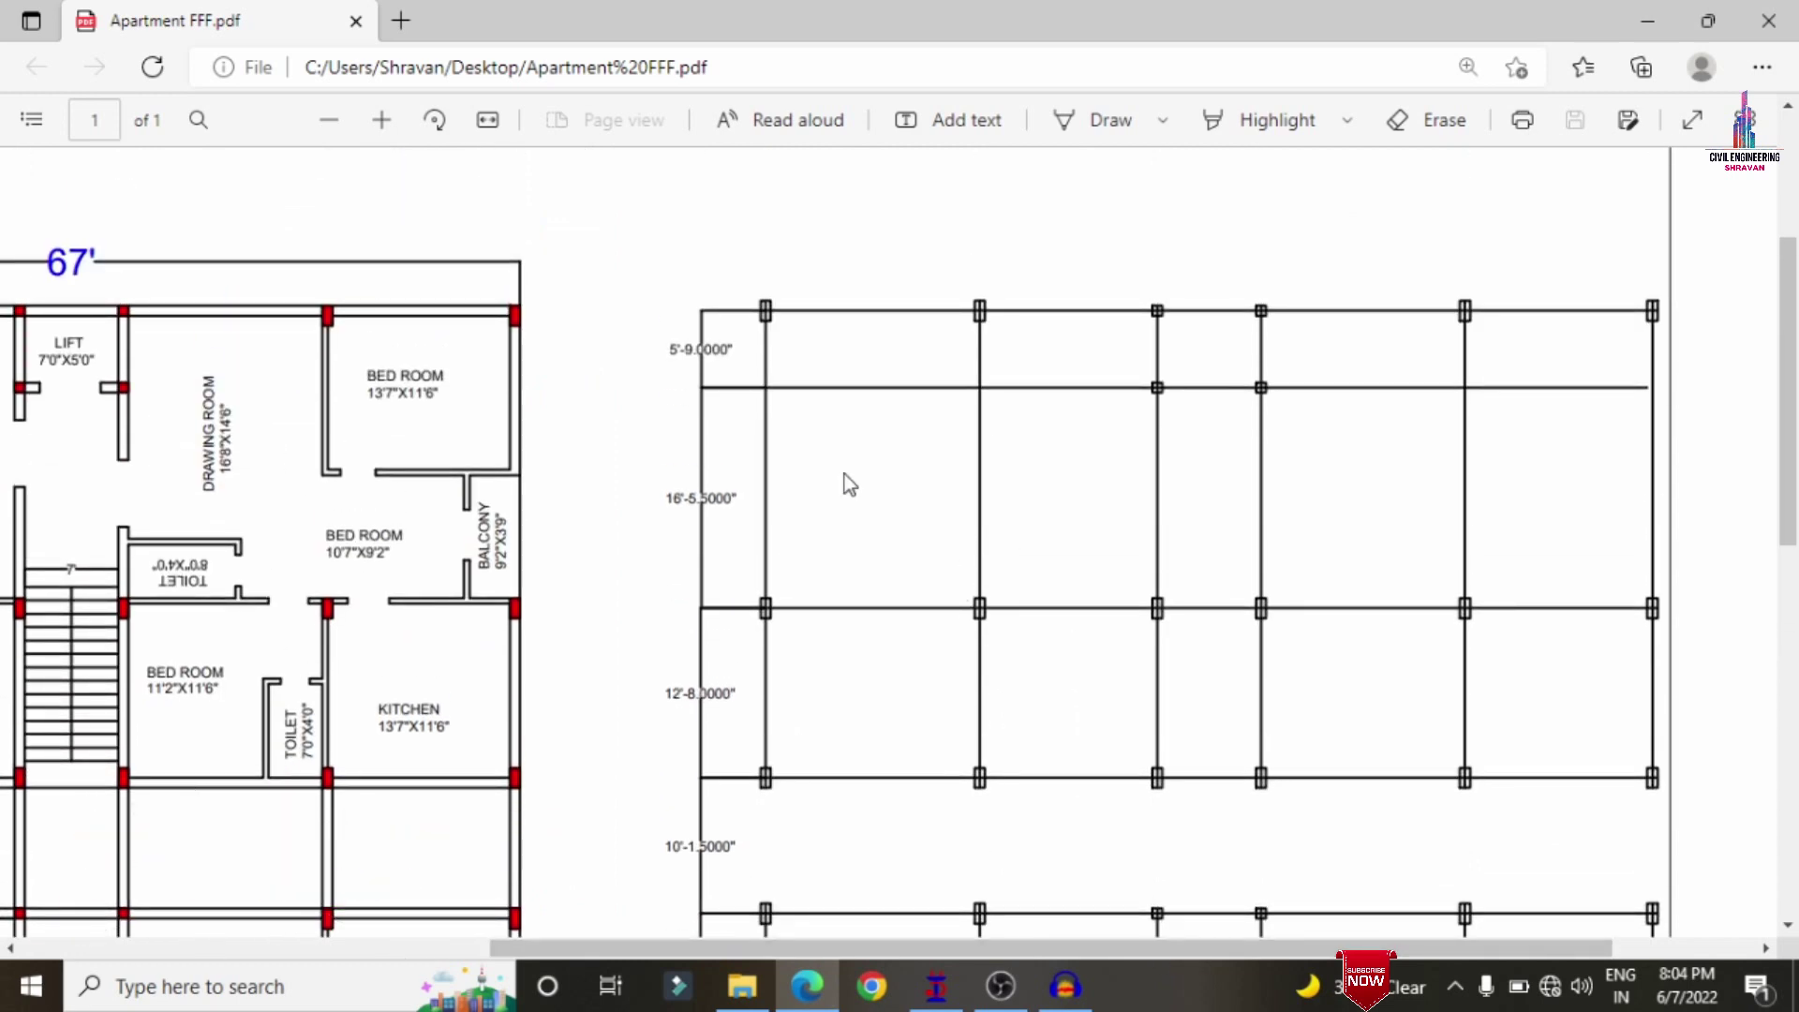
scroll(857, 504, "down", 1)
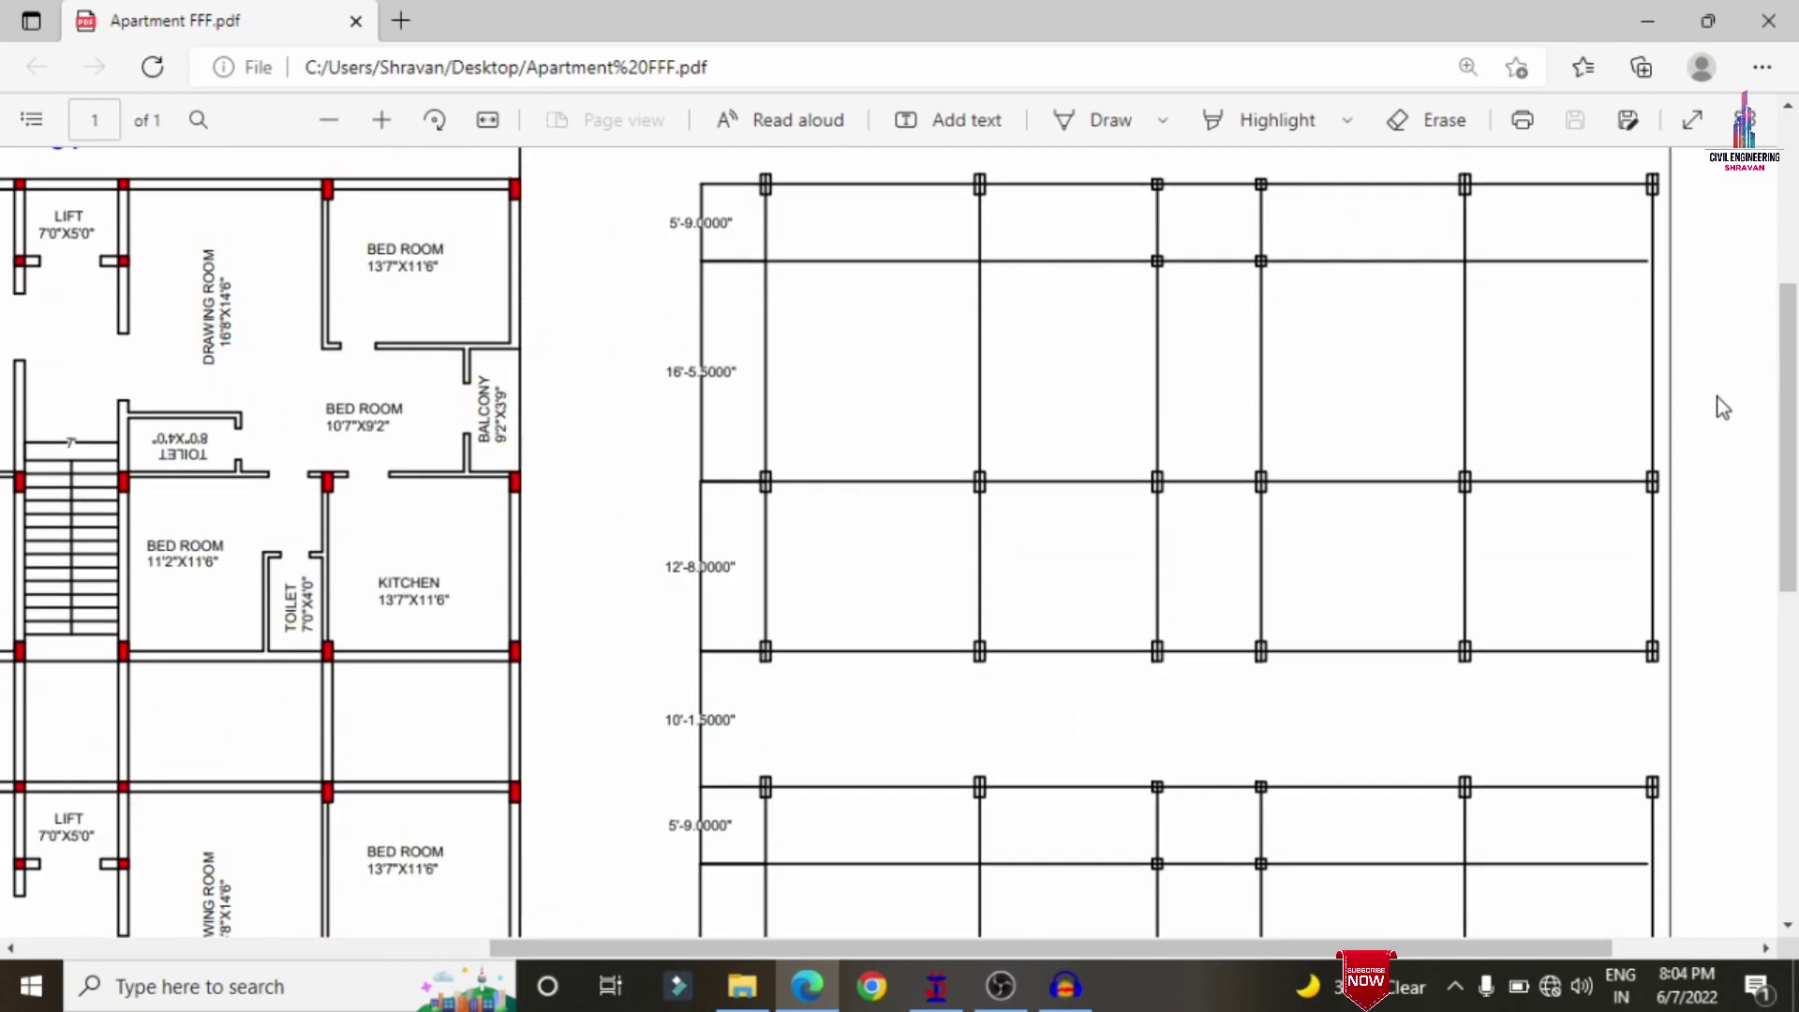
left_click(1636, 10)
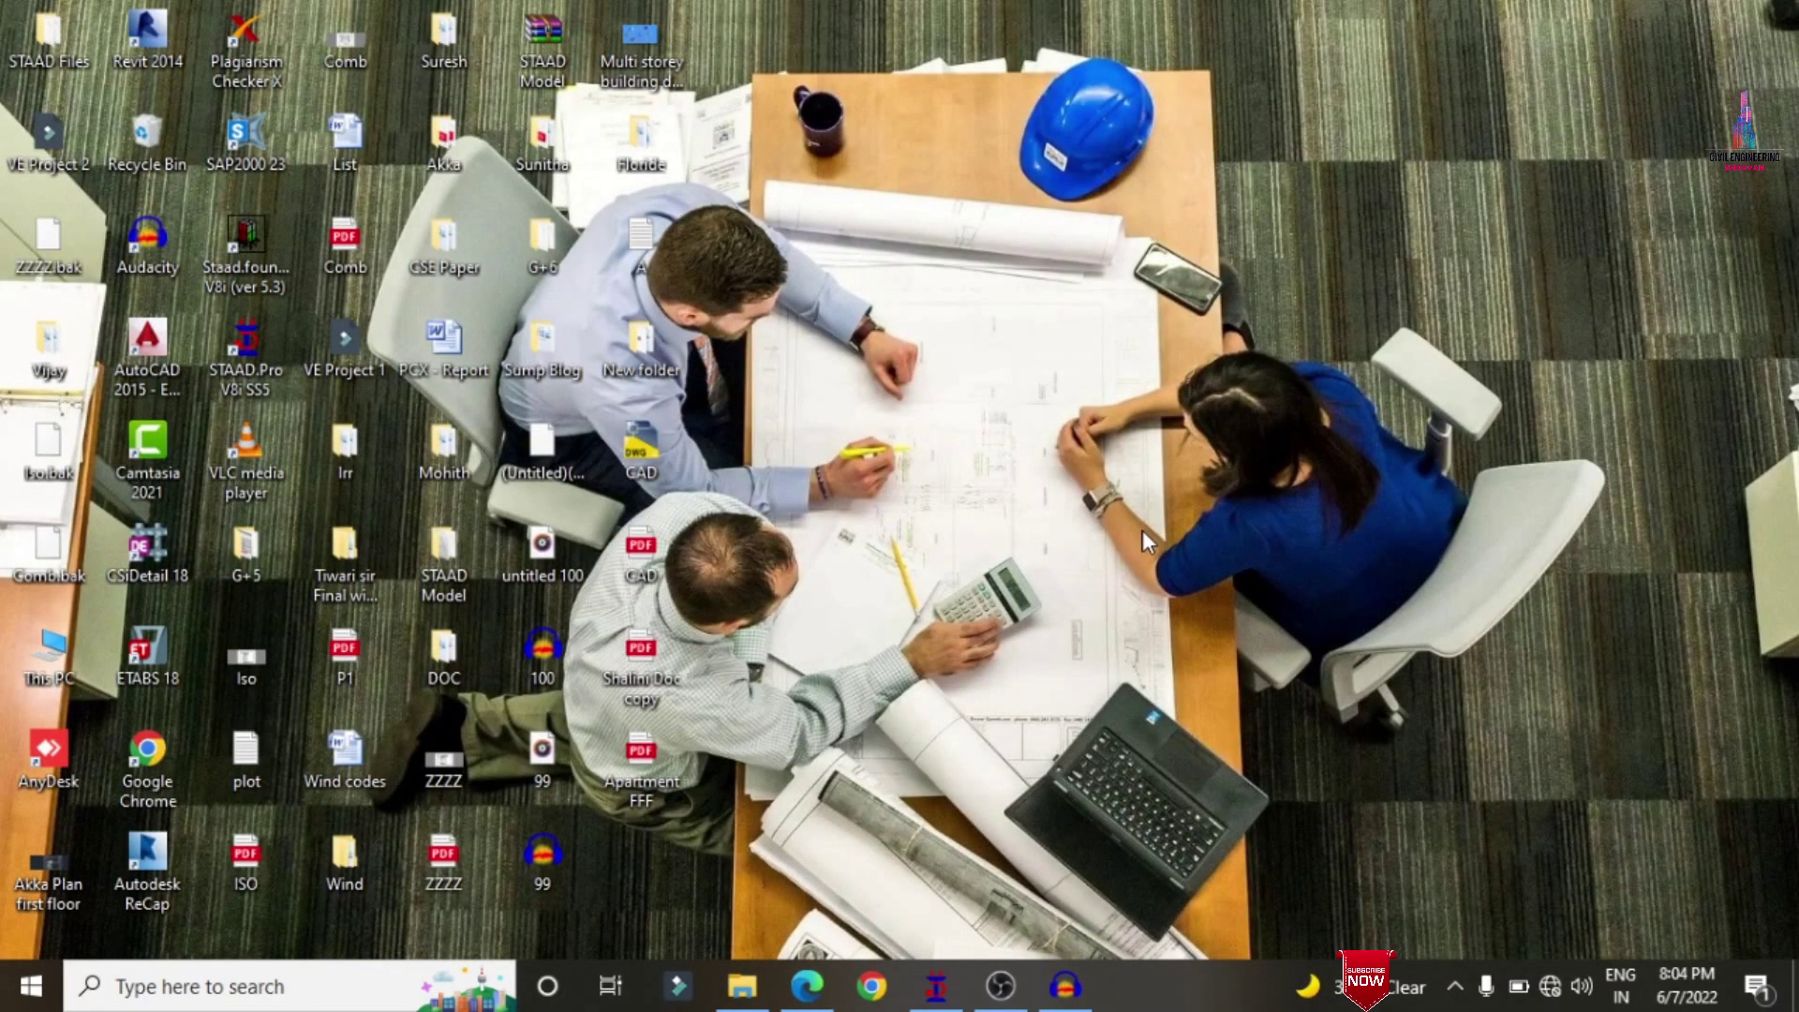
- Restore the G+5 model, rotate it in a maximized rendered view, then list its section properties
left_click(936, 986)
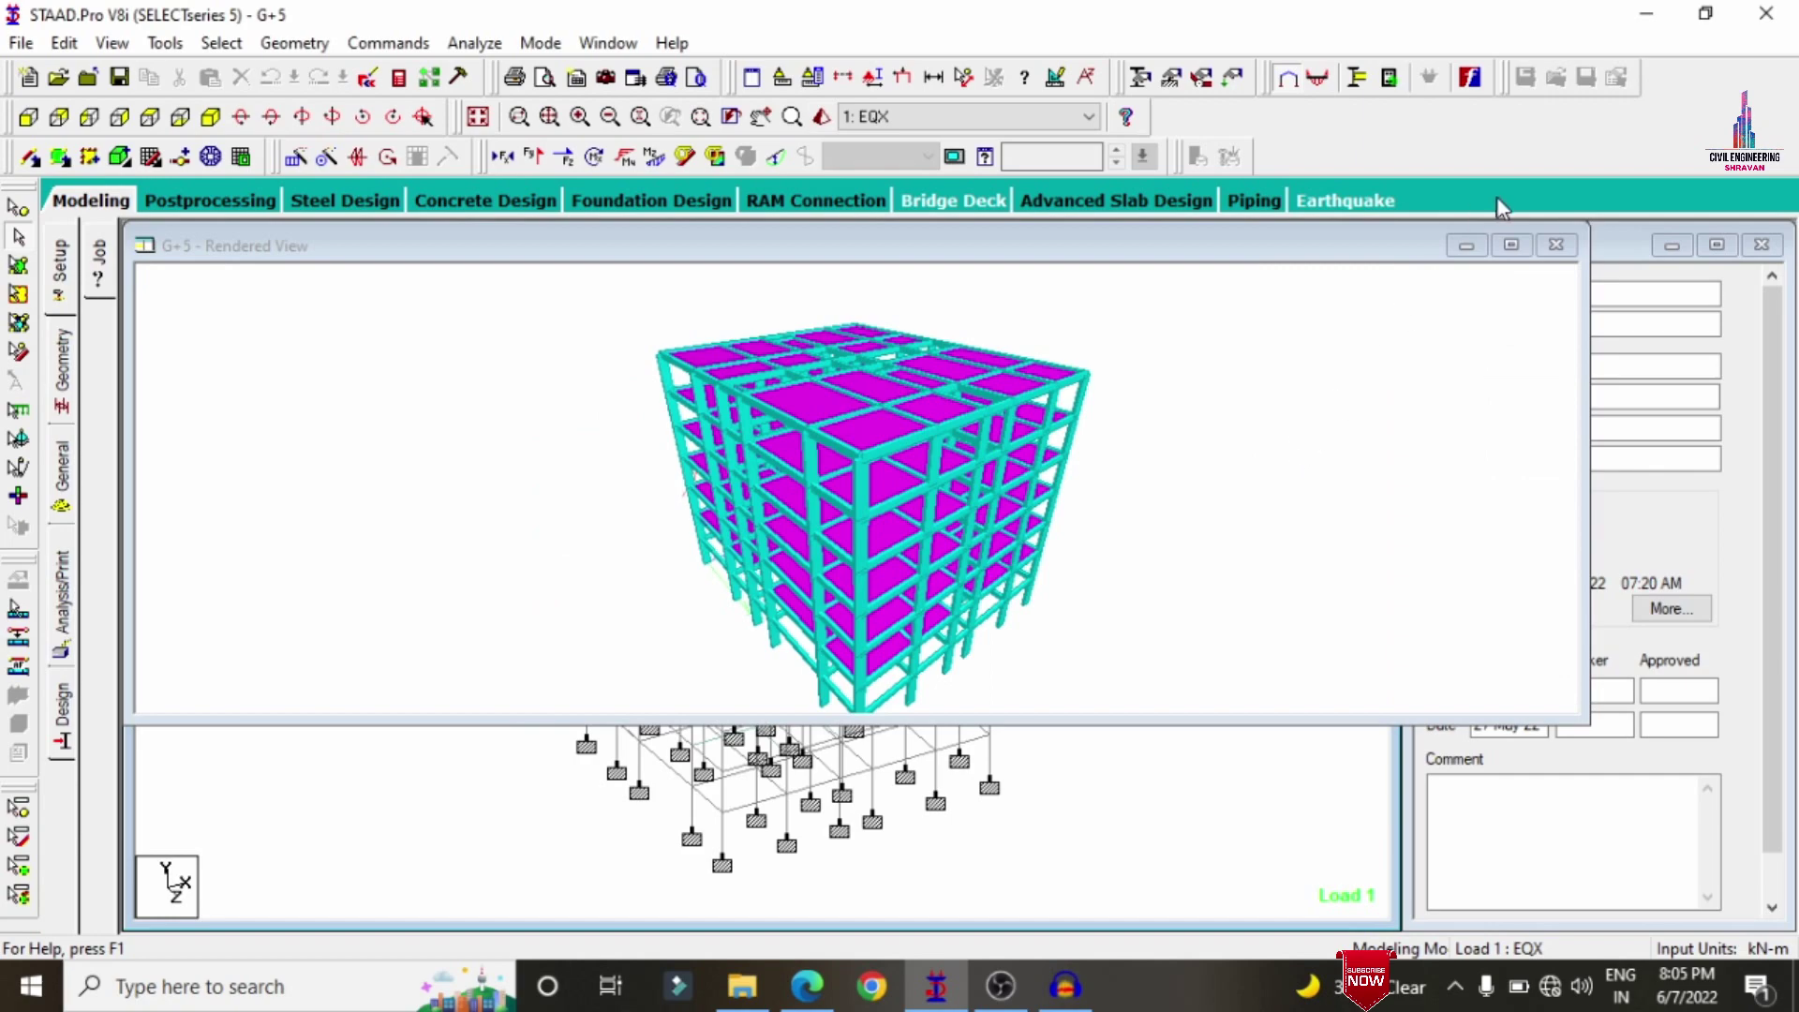
left_click(1511, 246)
left_click_drag(1160, 406, 975, 300)
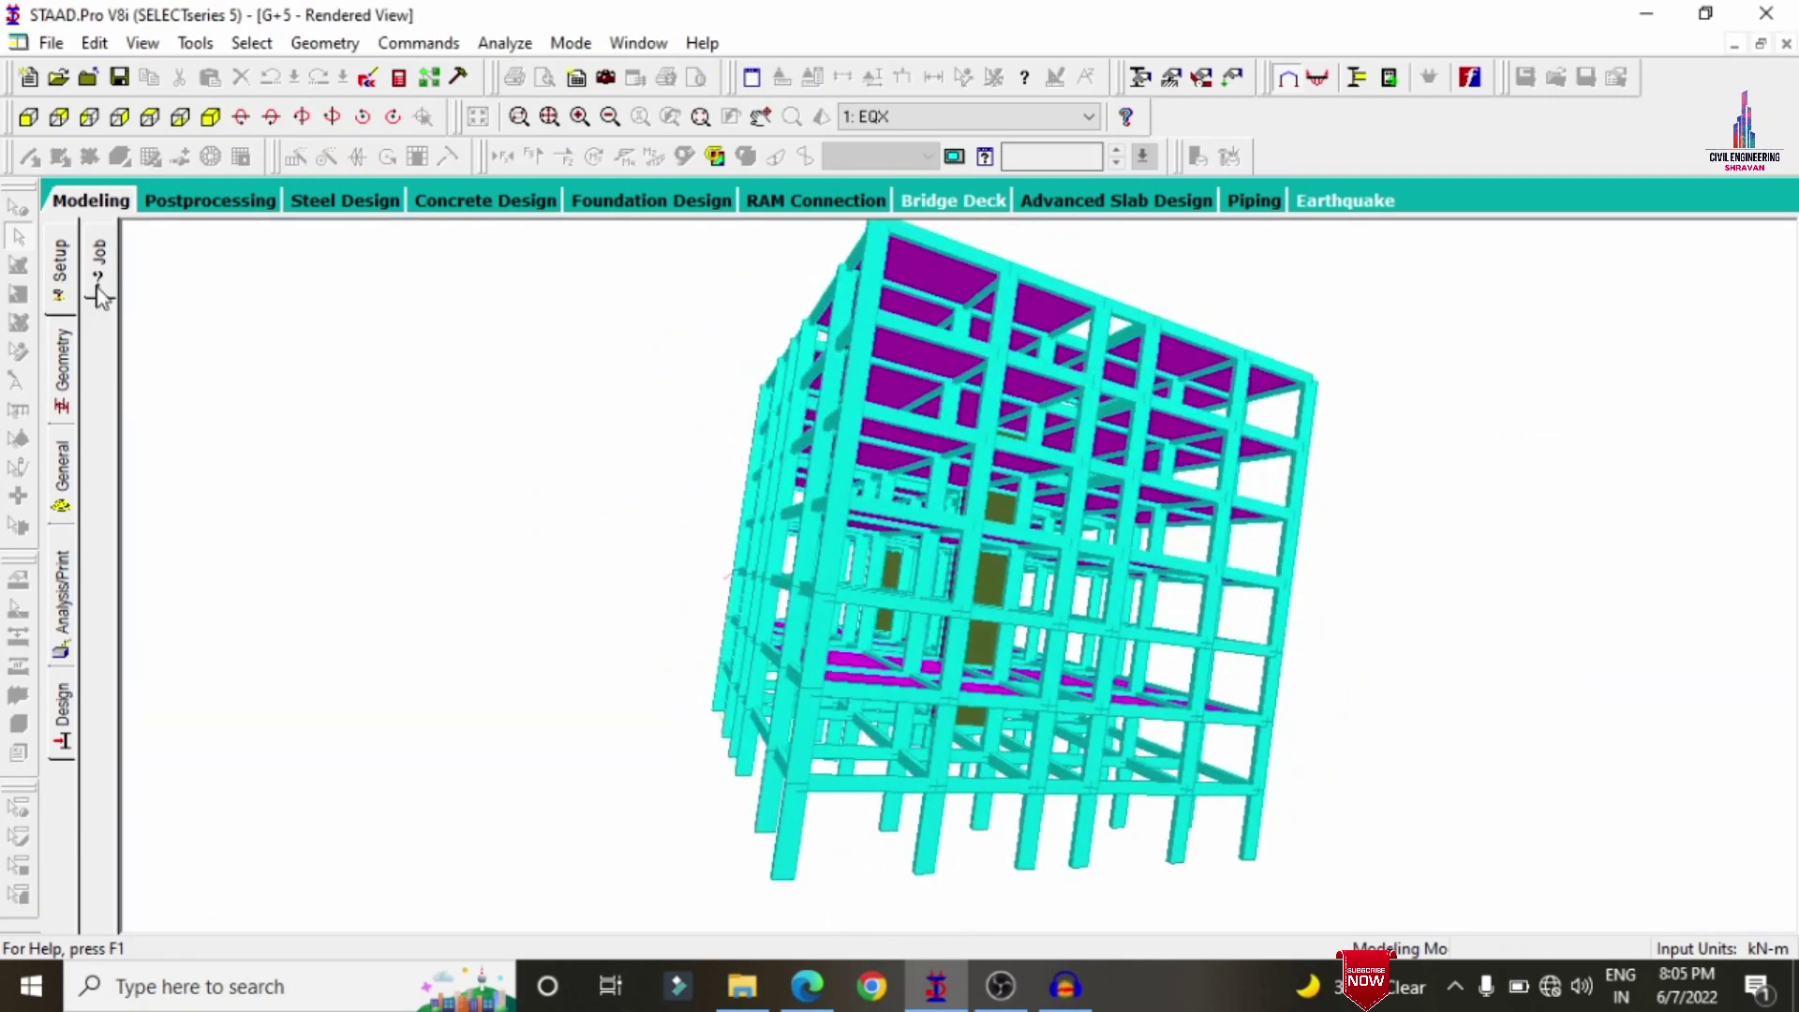
left_click(64, 208)
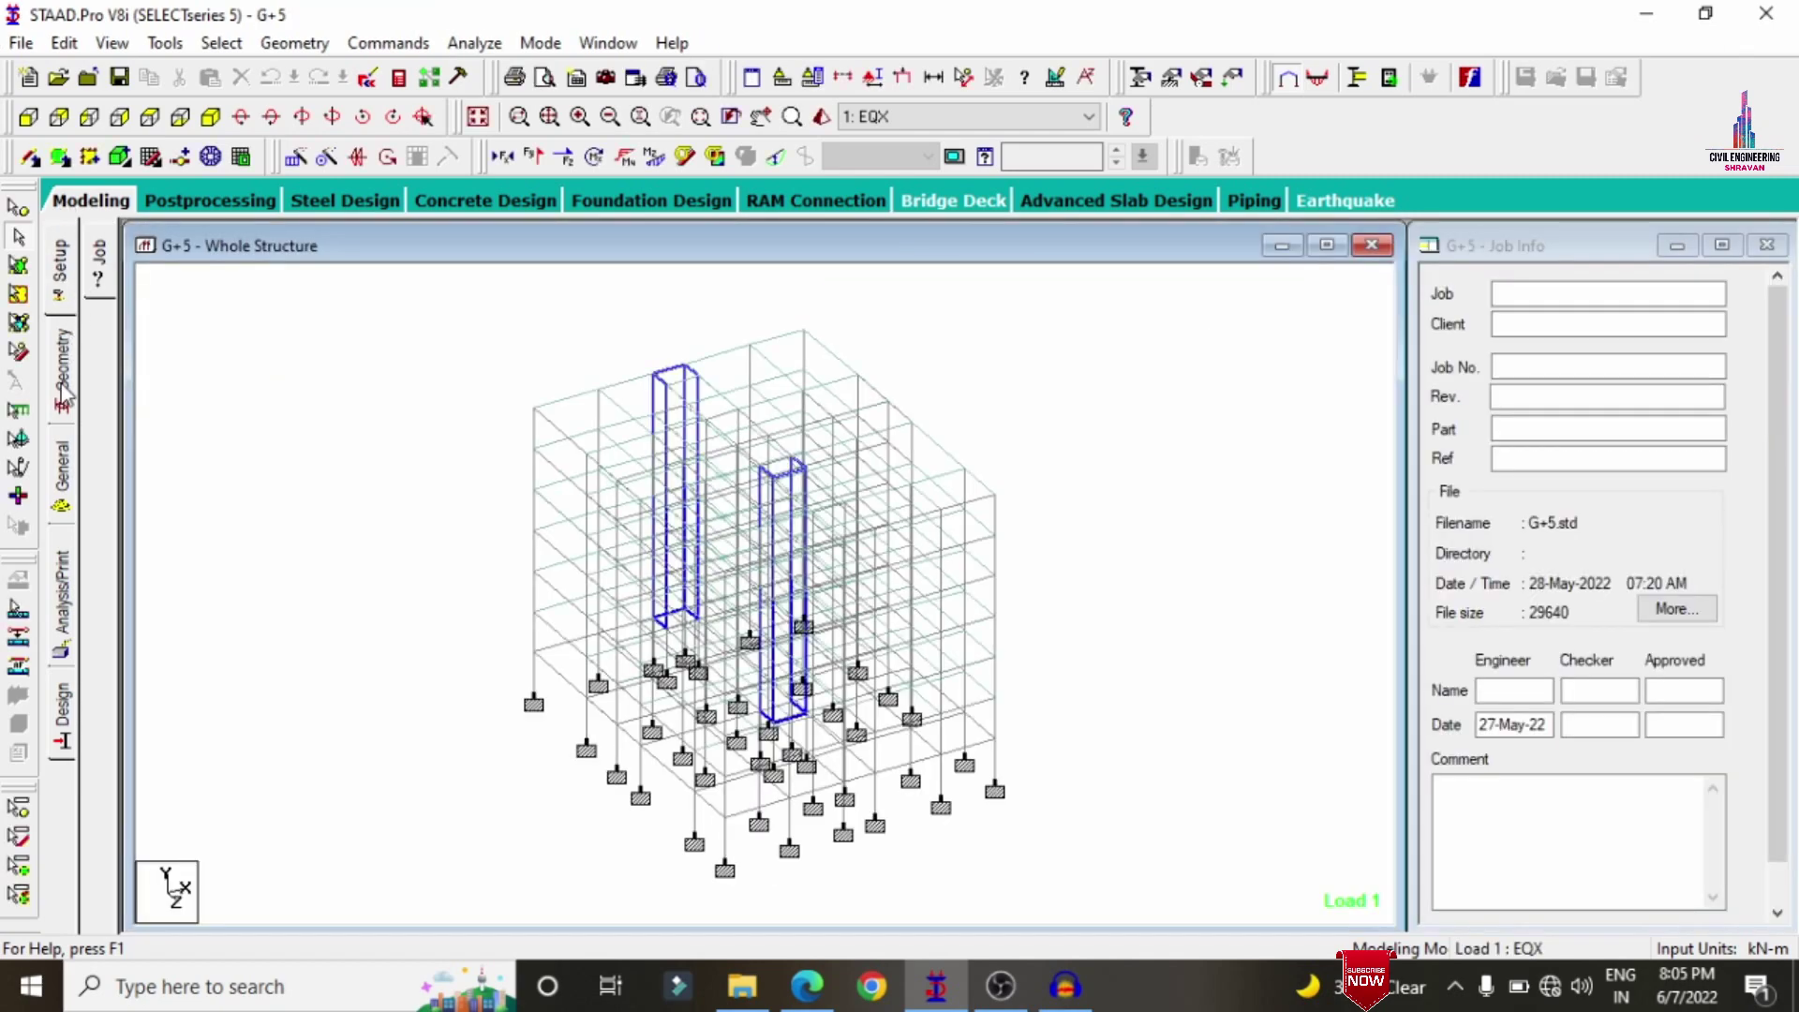
left_click(64, 468)
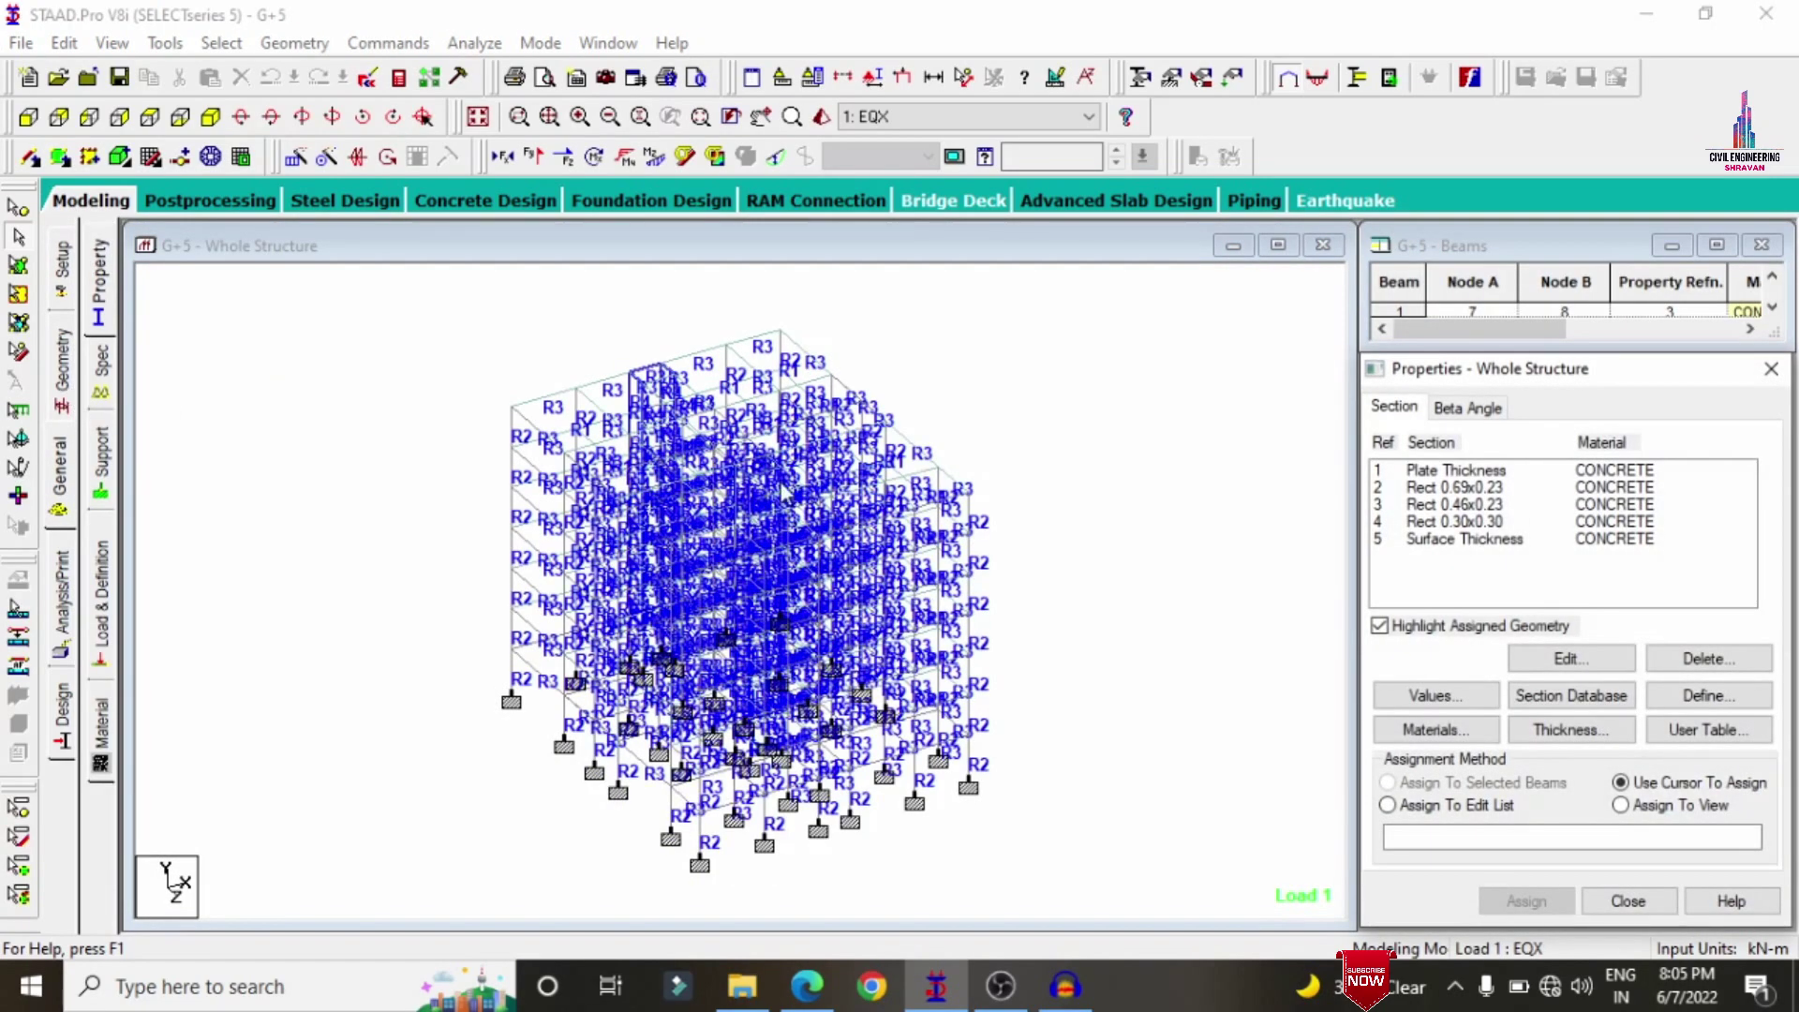
left_click(1458, 487)
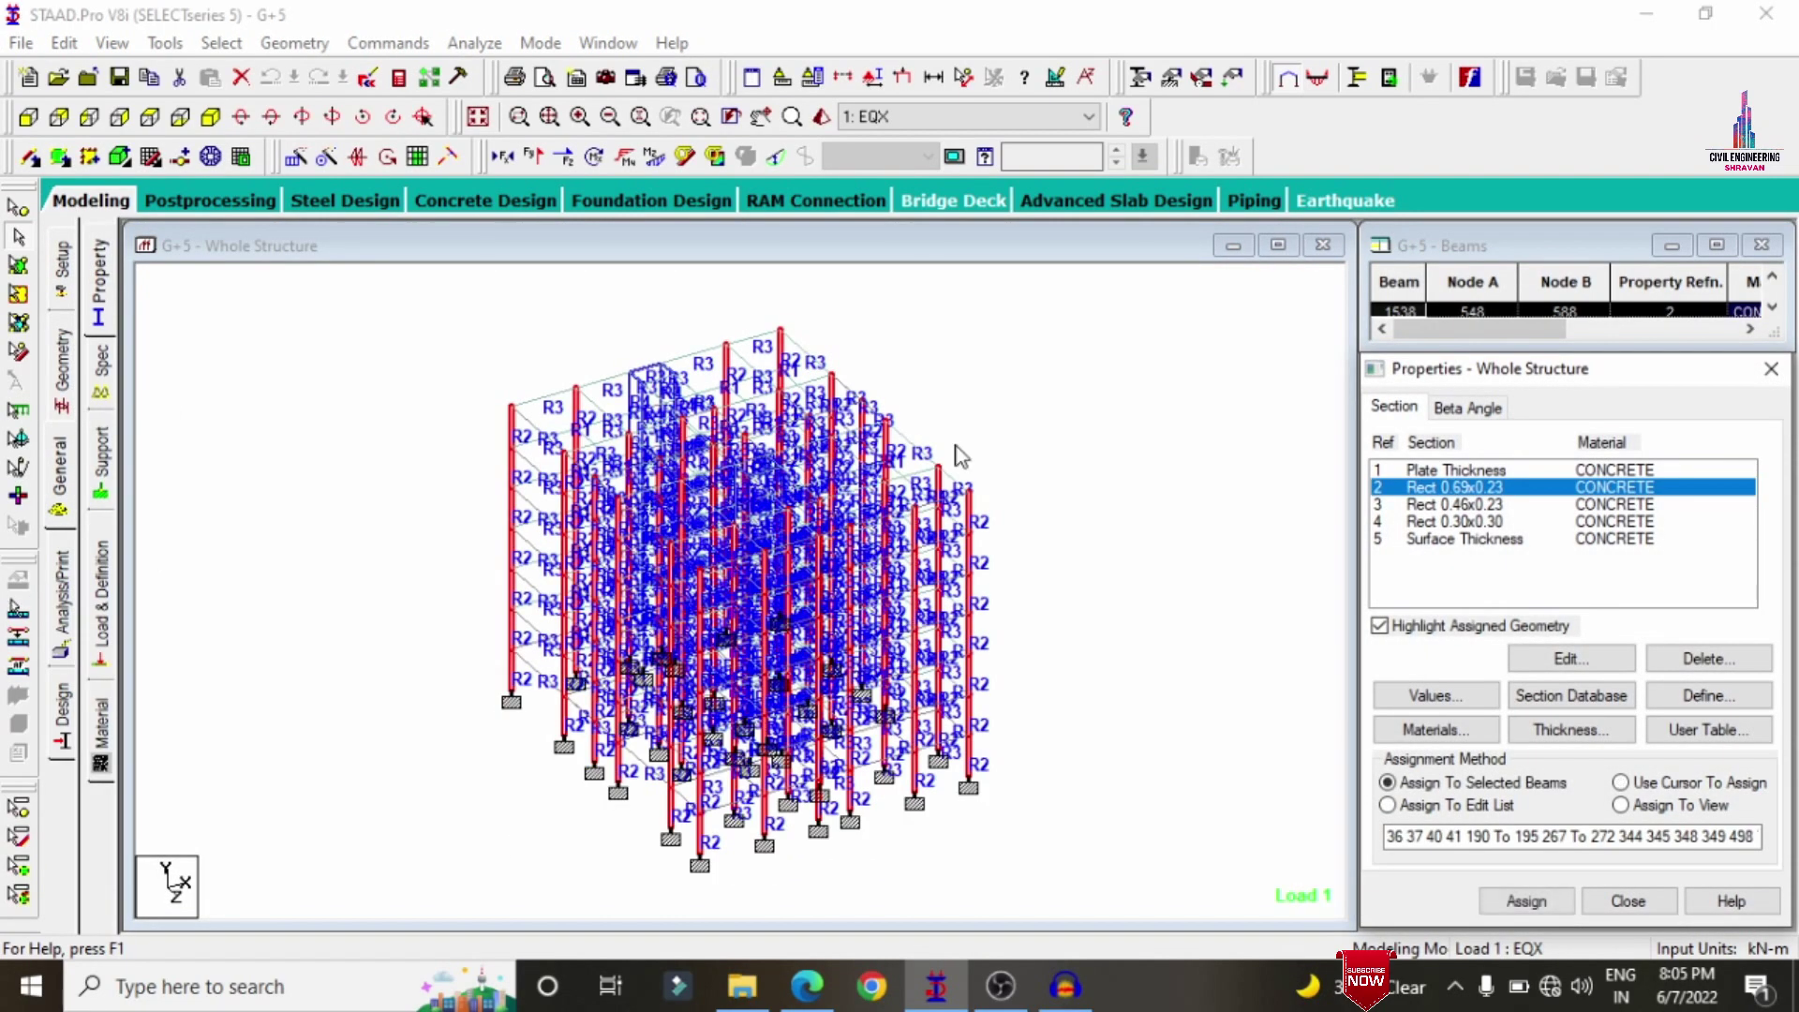
left_click(1498, 506)
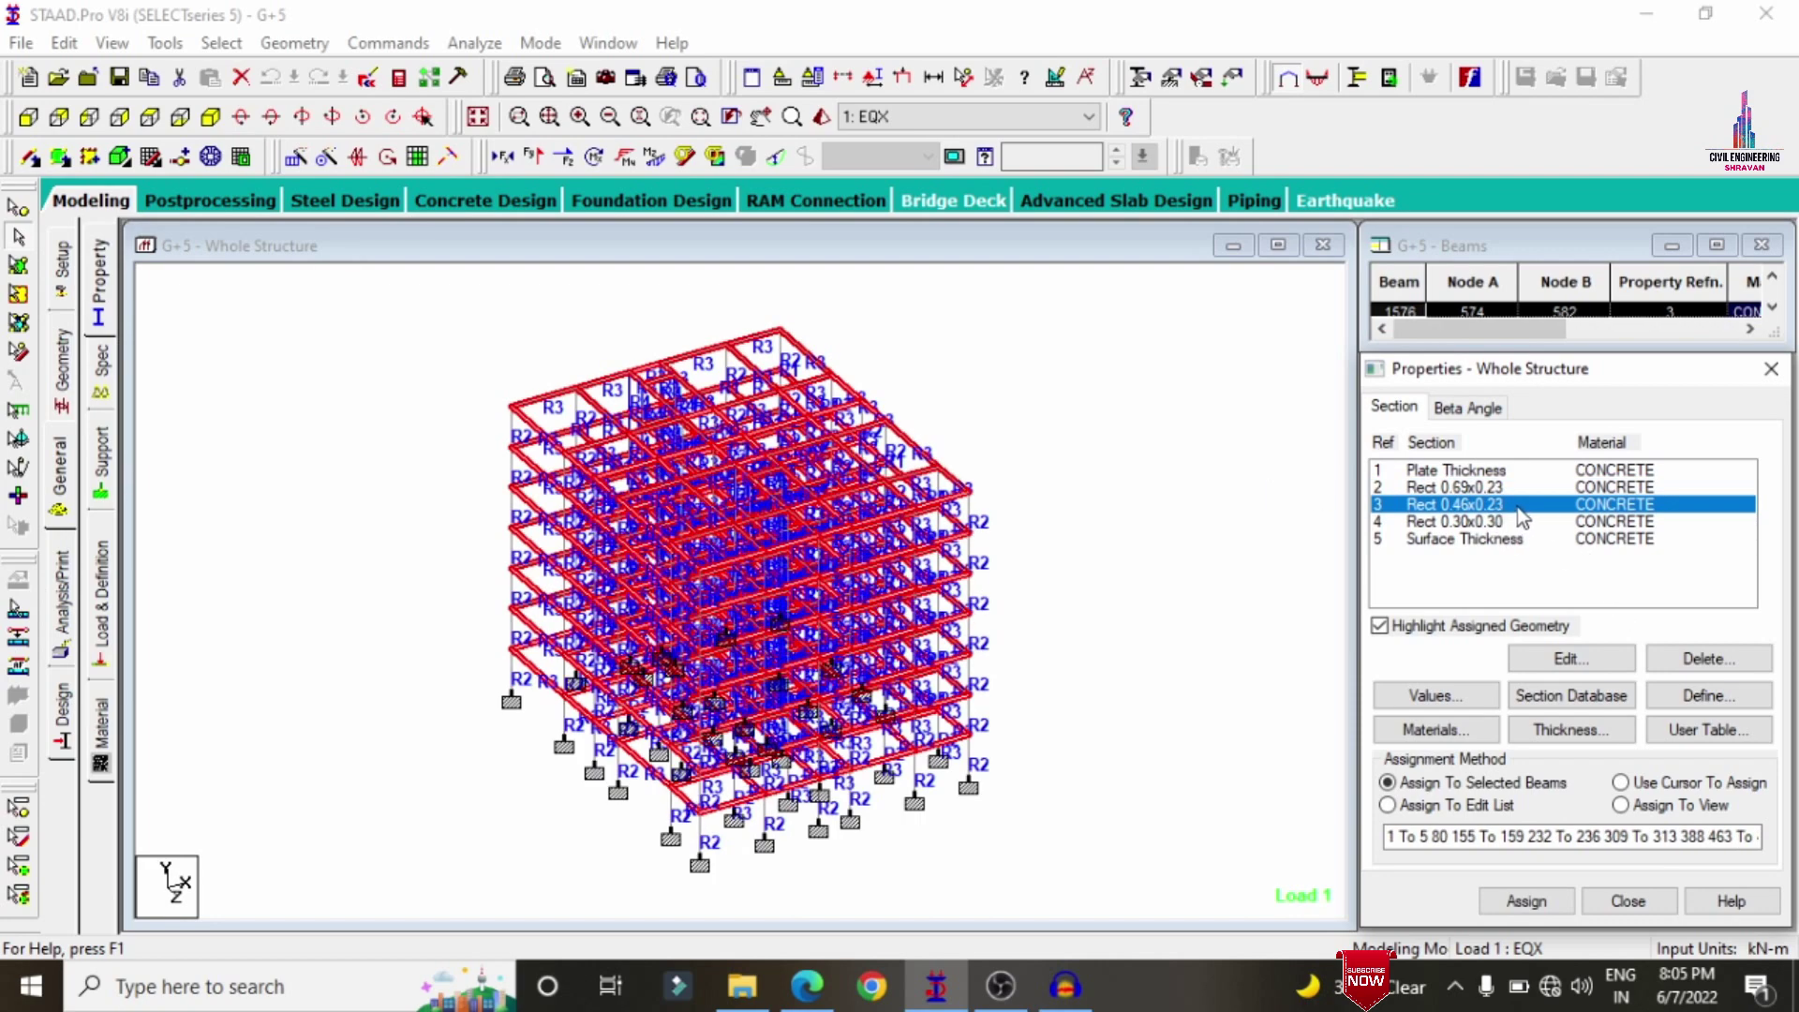
left_click(1491, 522)
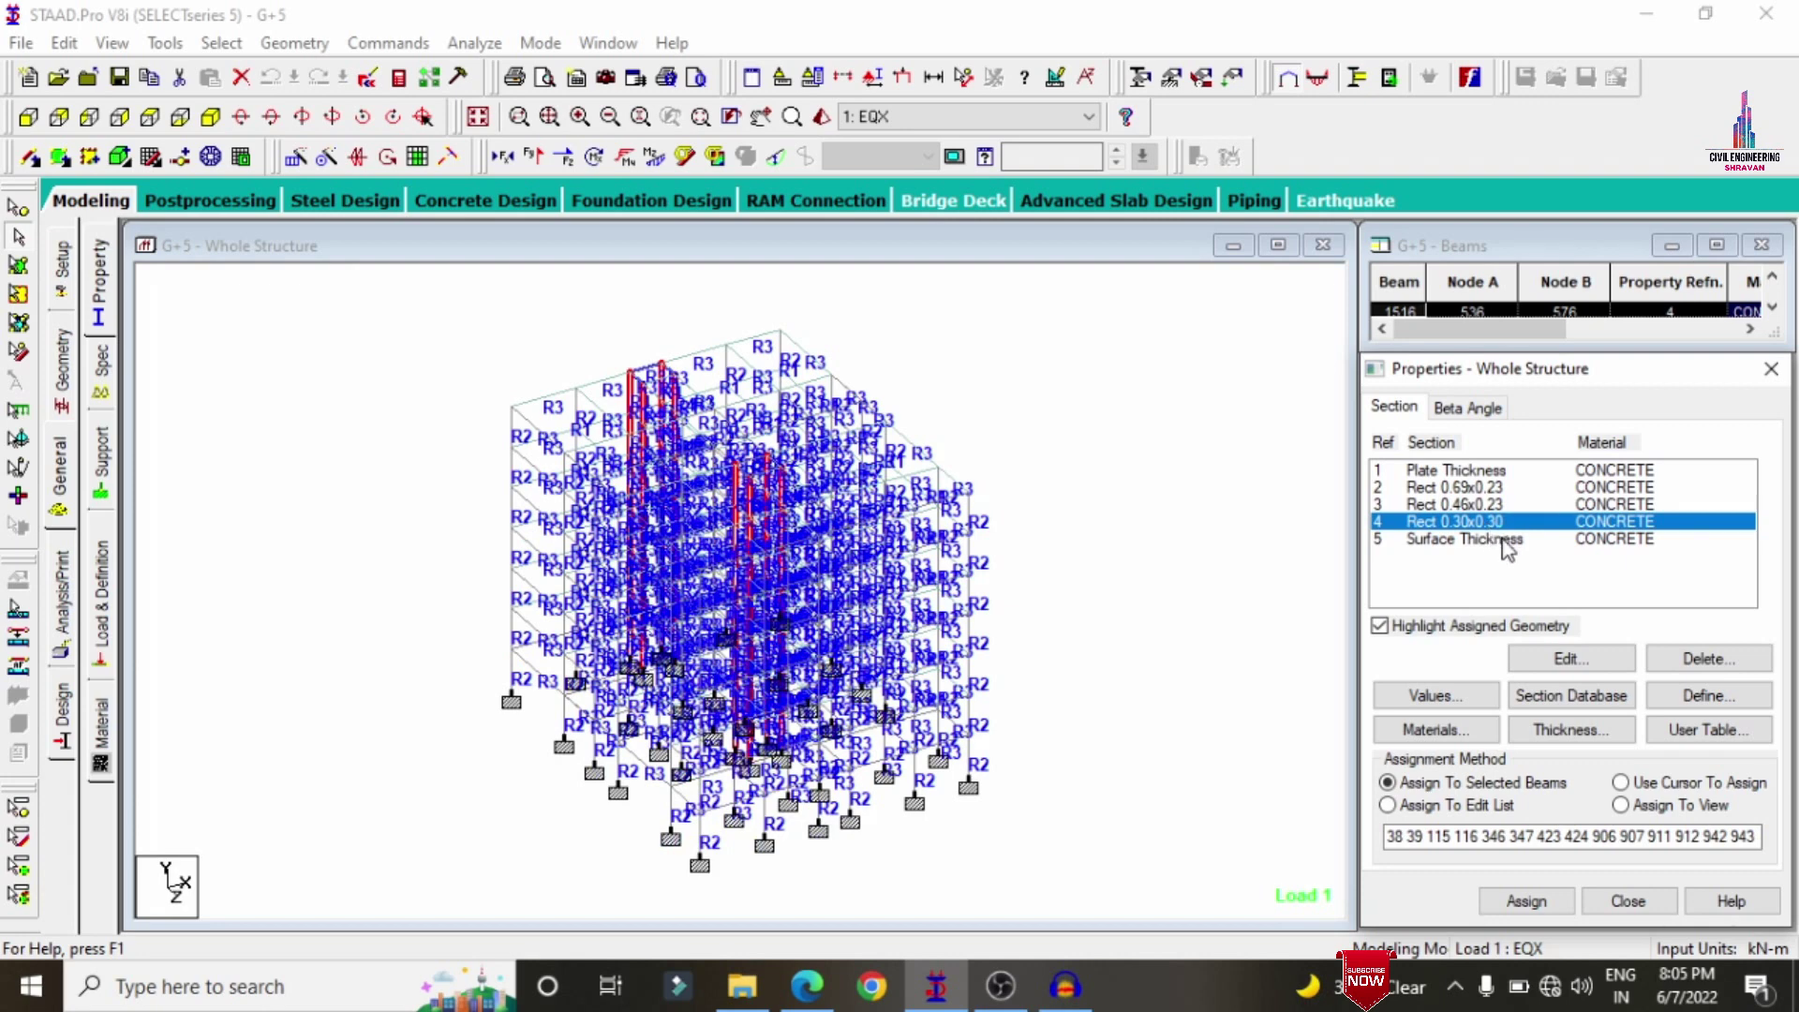
left_click(1448, 470)
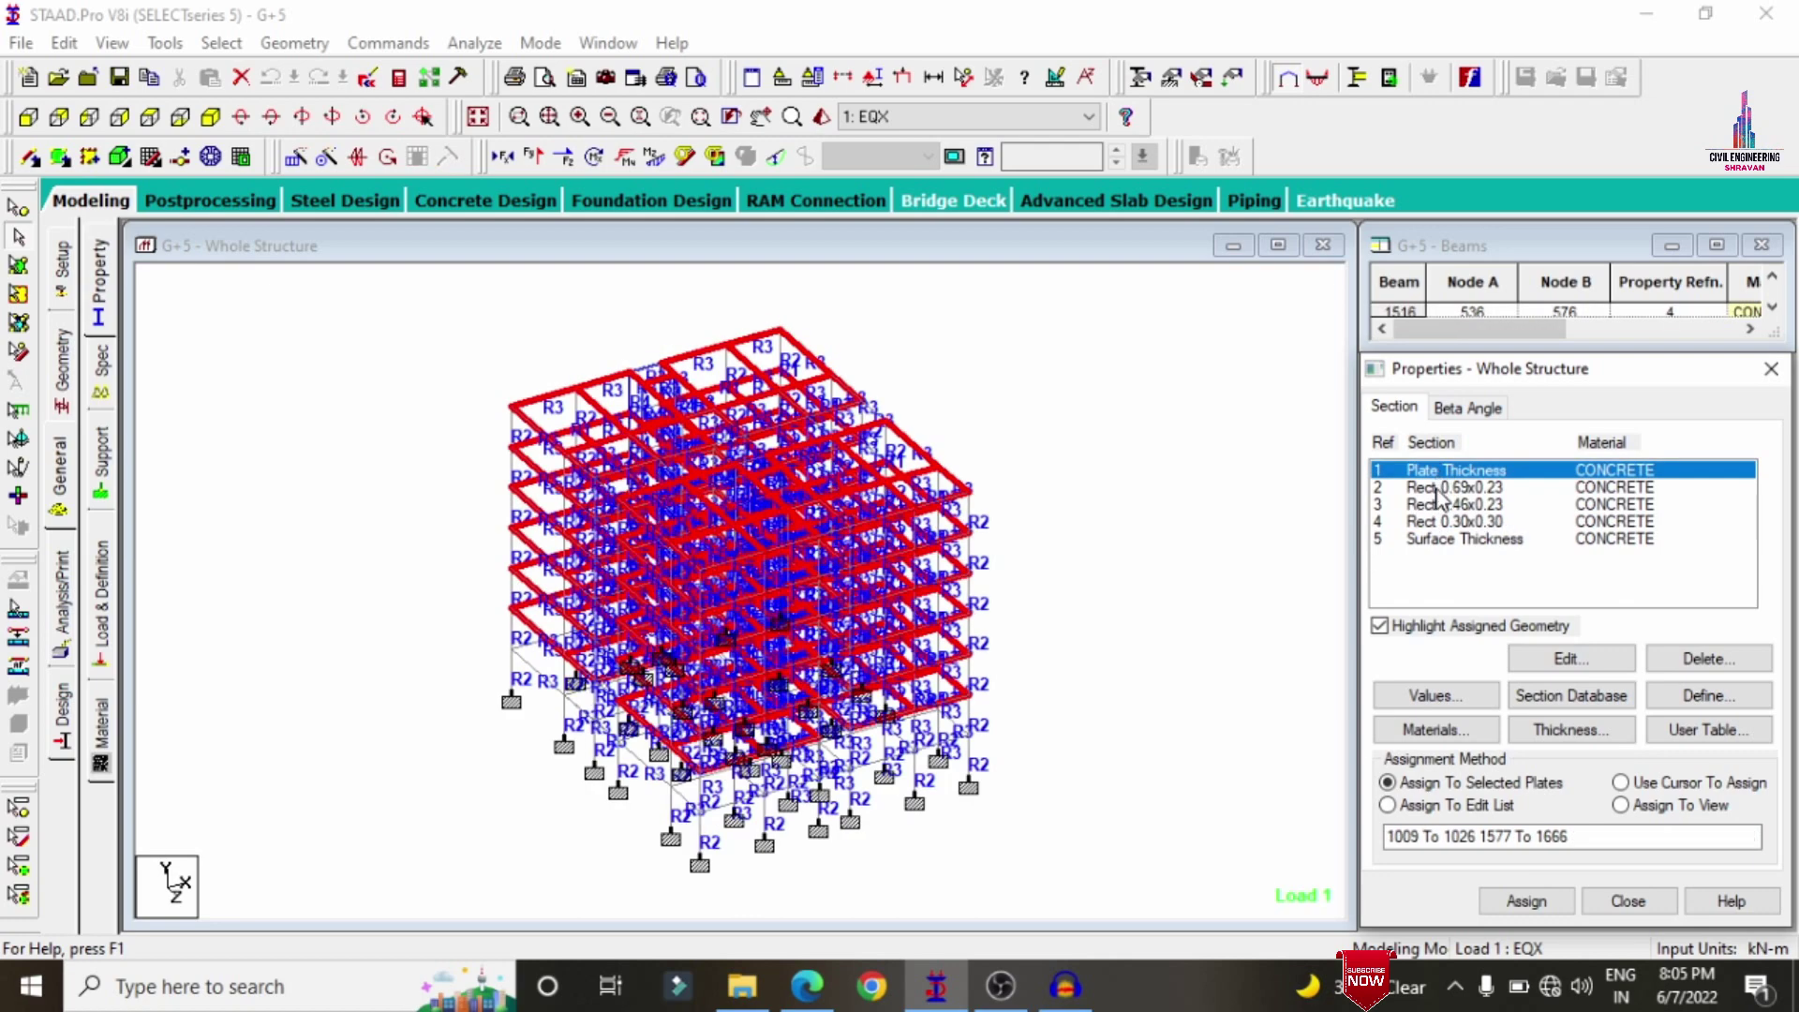
left_click(1448, 540)
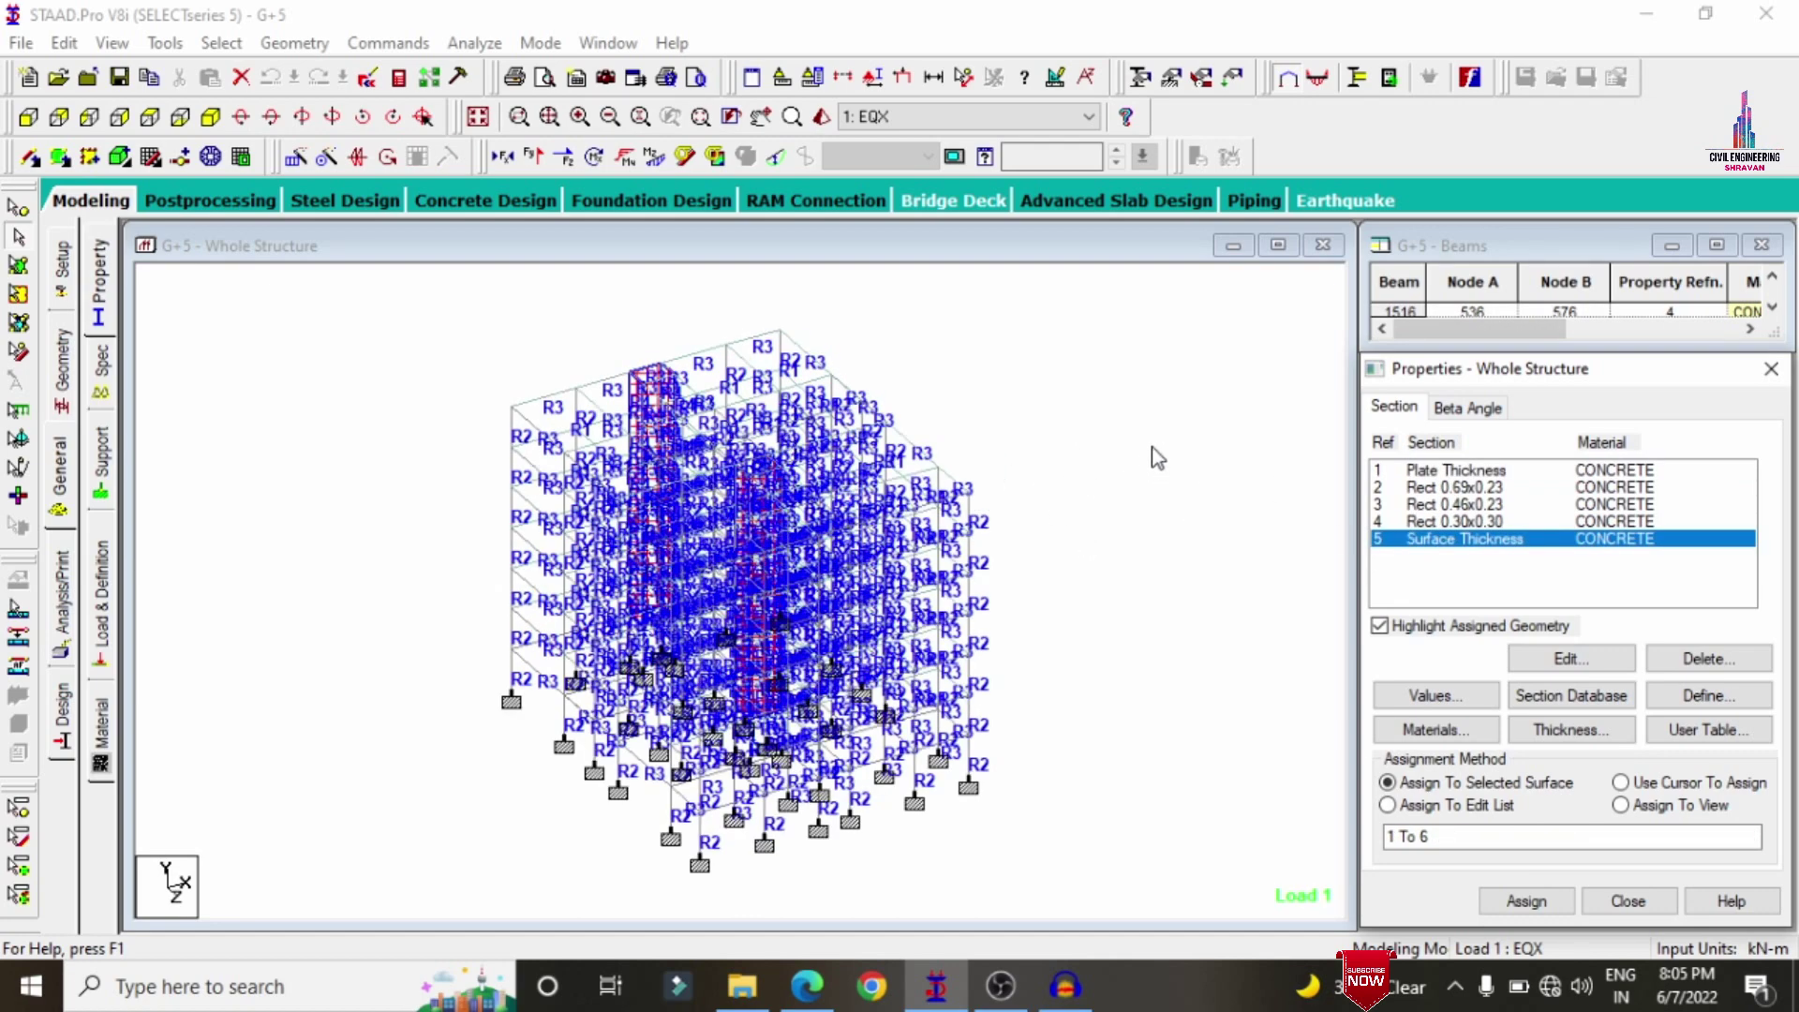
left_click(1152, 445)
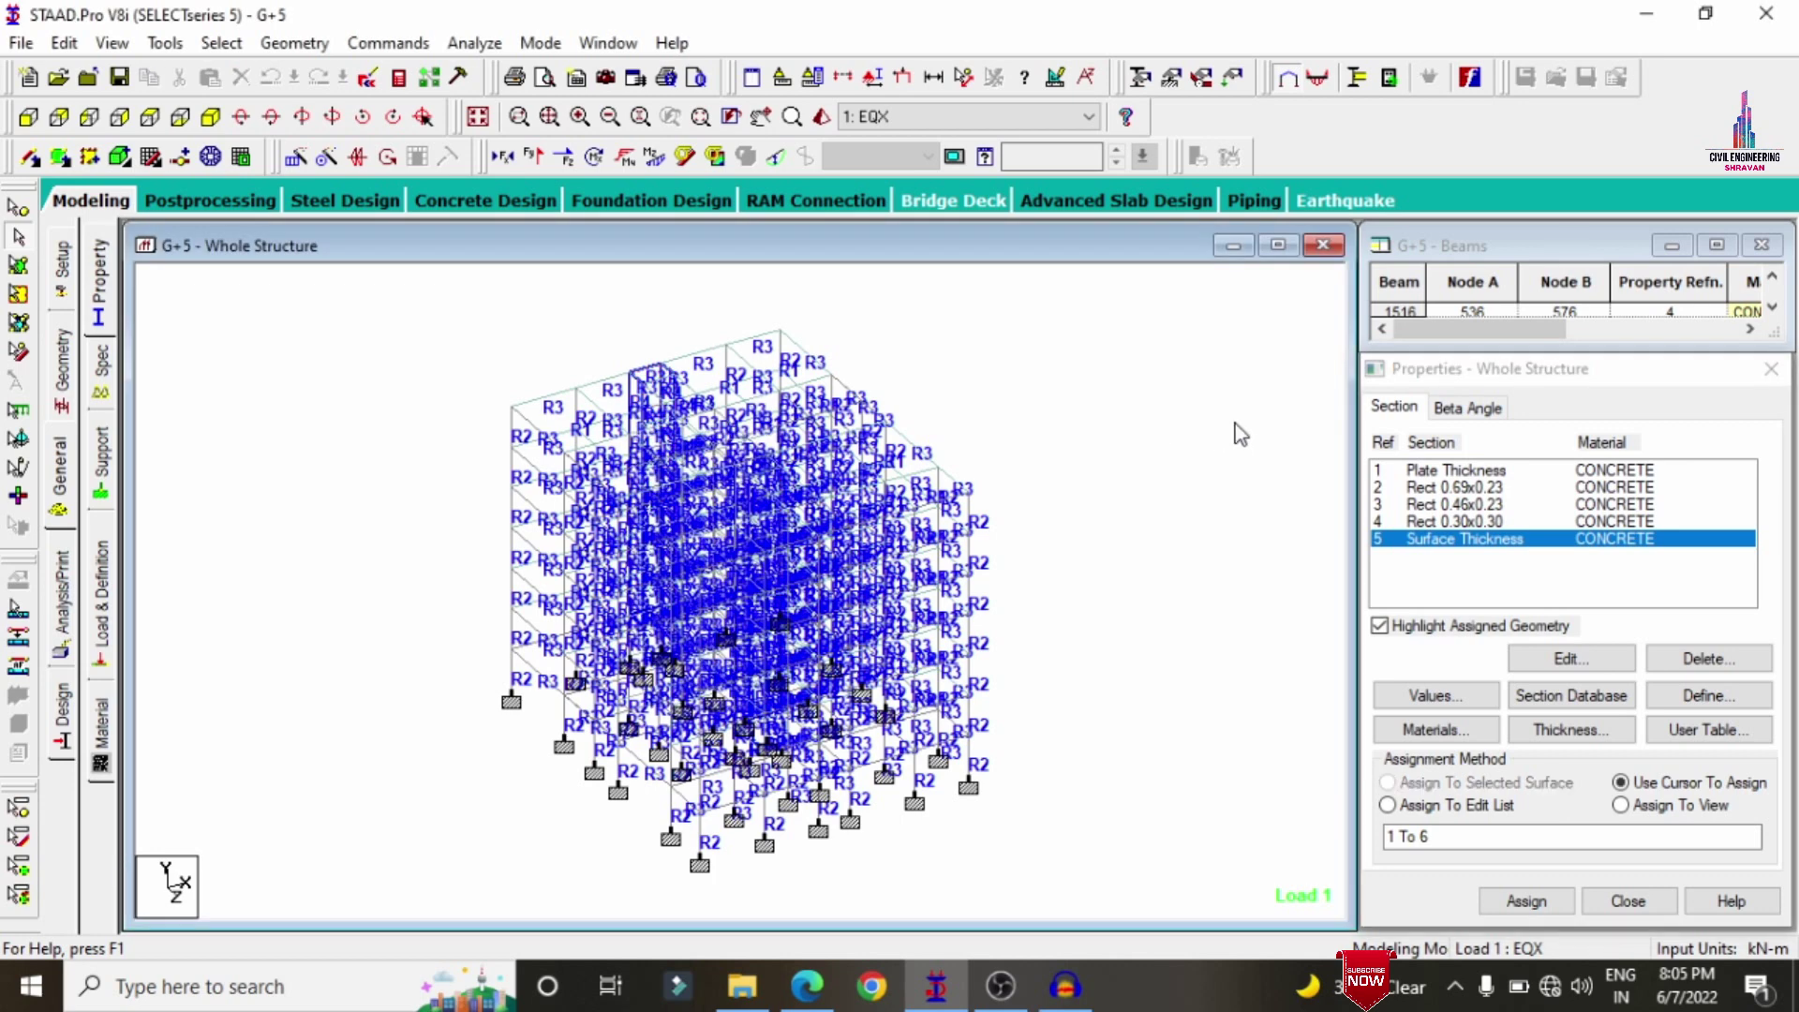
- Review the G+5 model's load cases in the load definitions
left_click(99, 629)
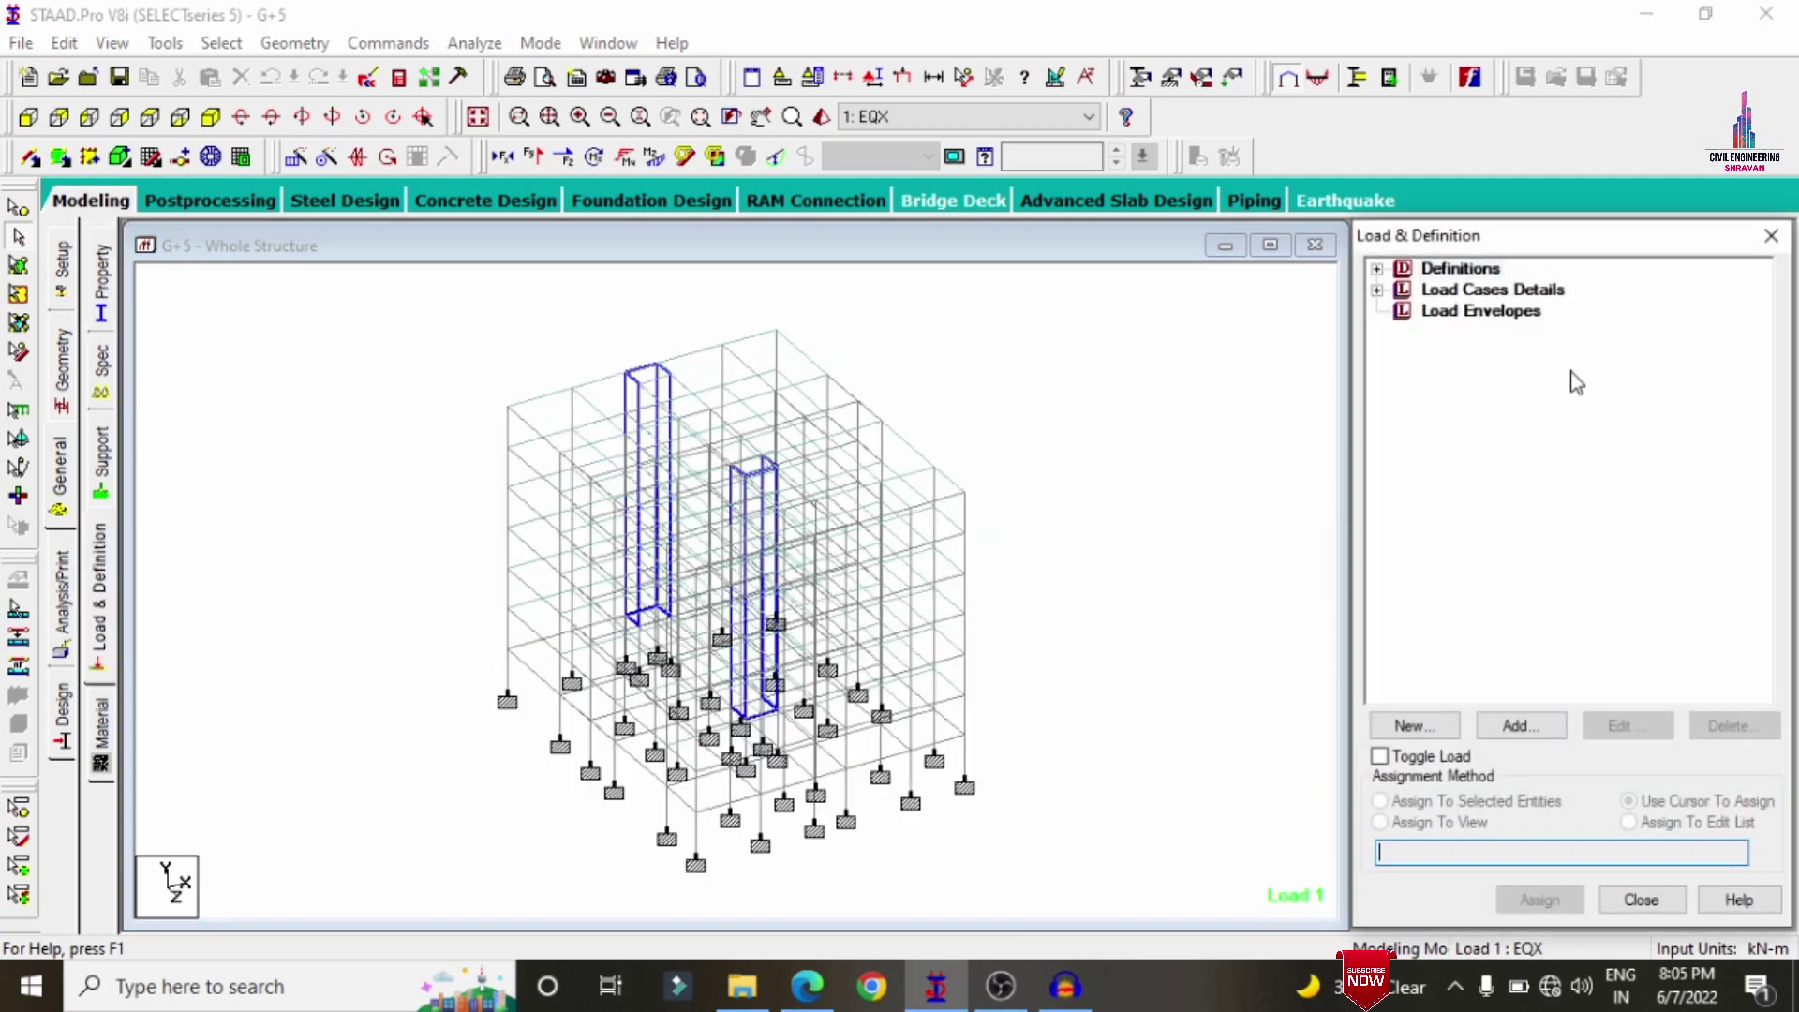
left_click(1378, 290)
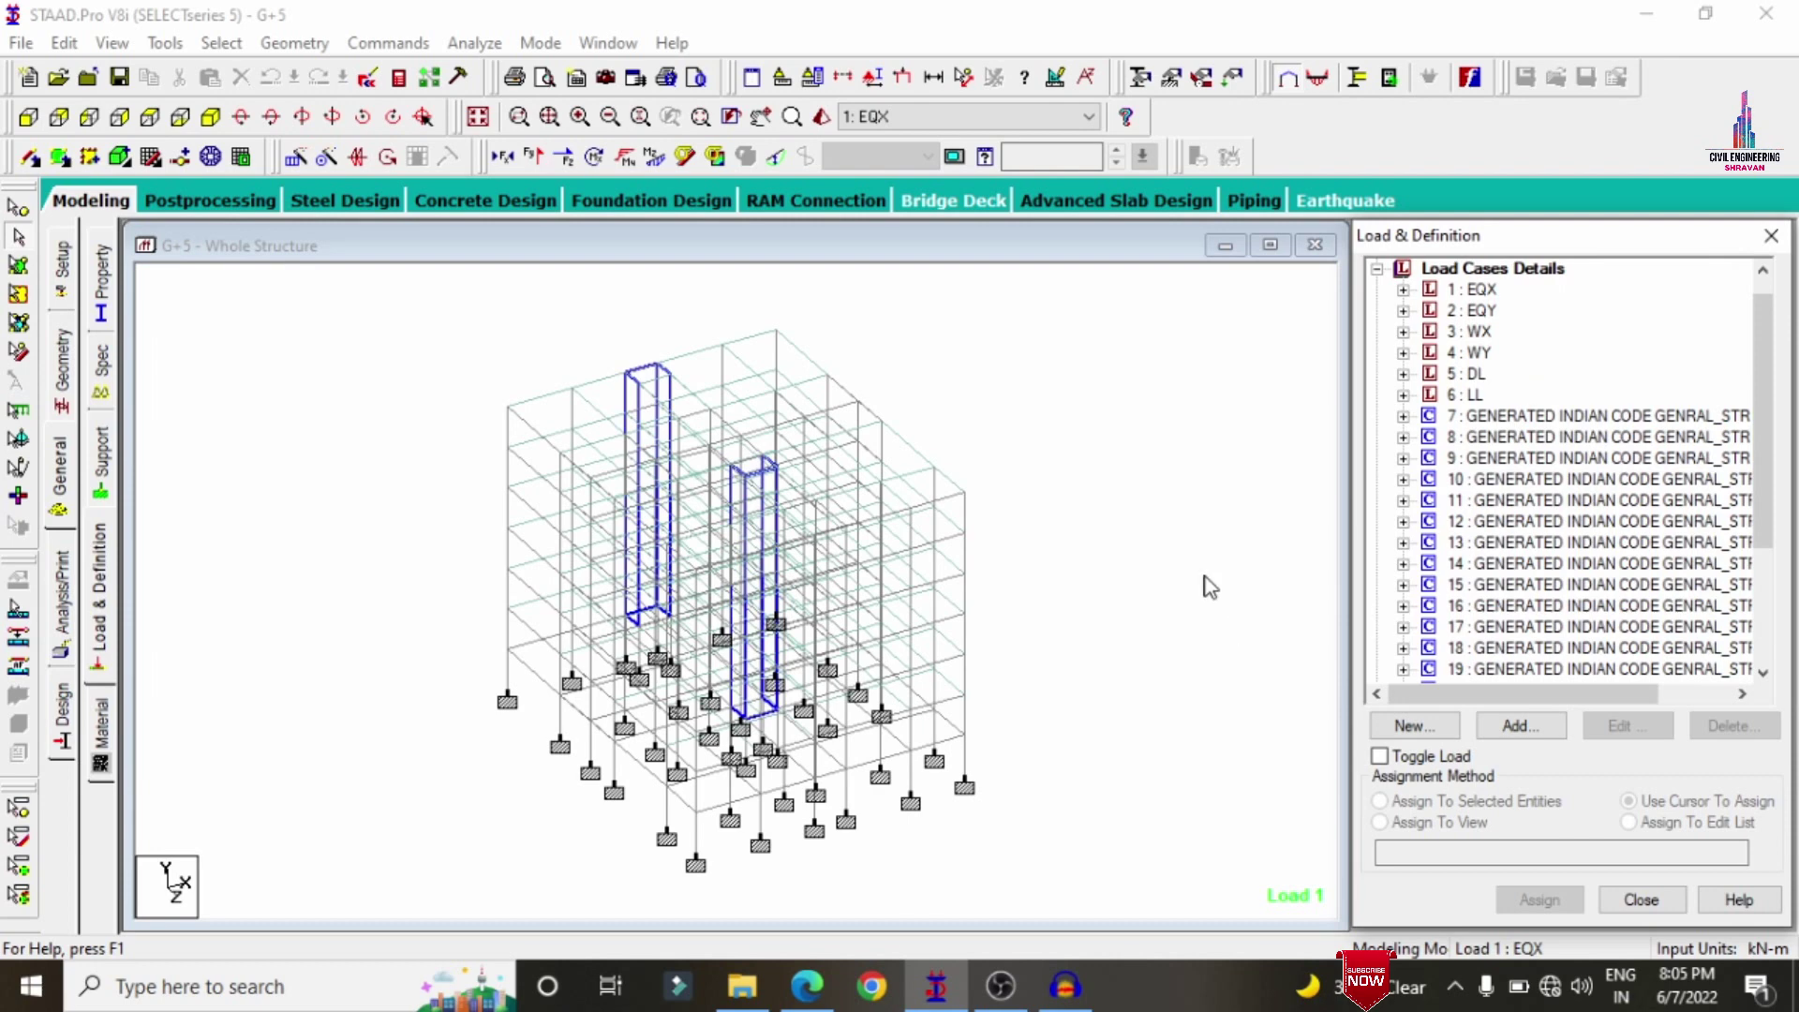
left_click(380, 501)
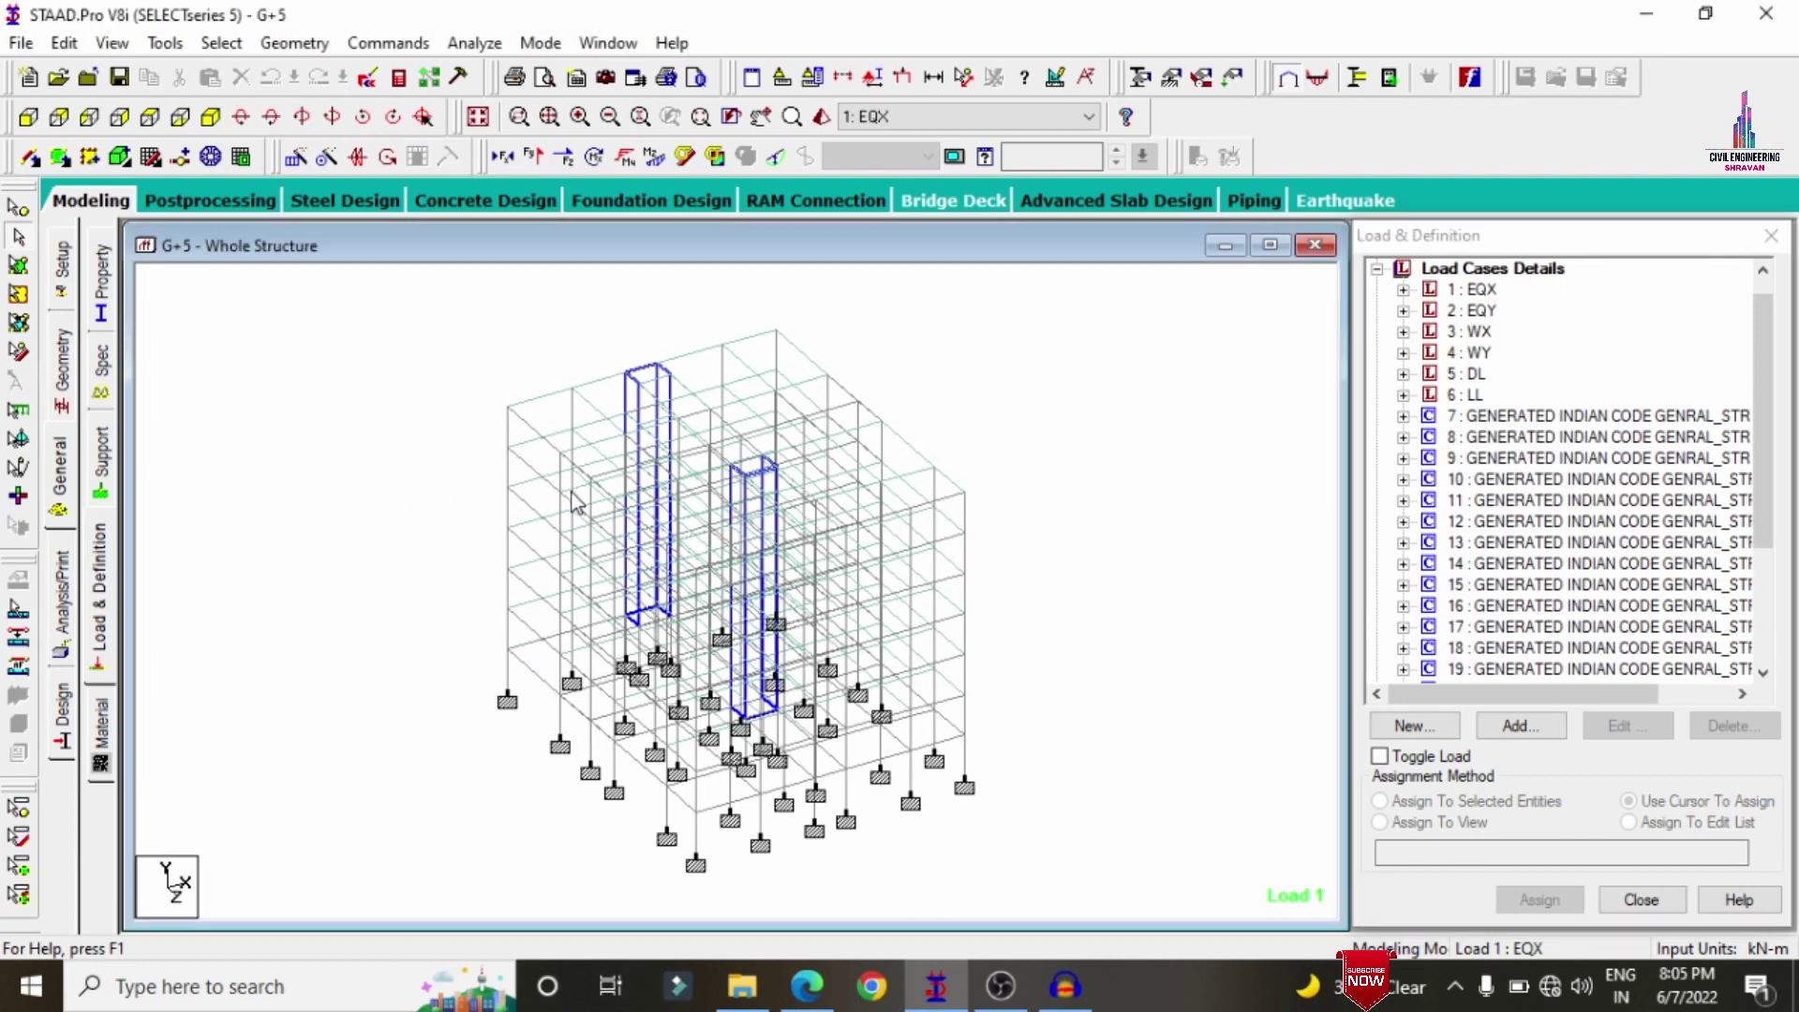
- Add Perform Analysis with No Print and run the analysis
left_click(61, 614)
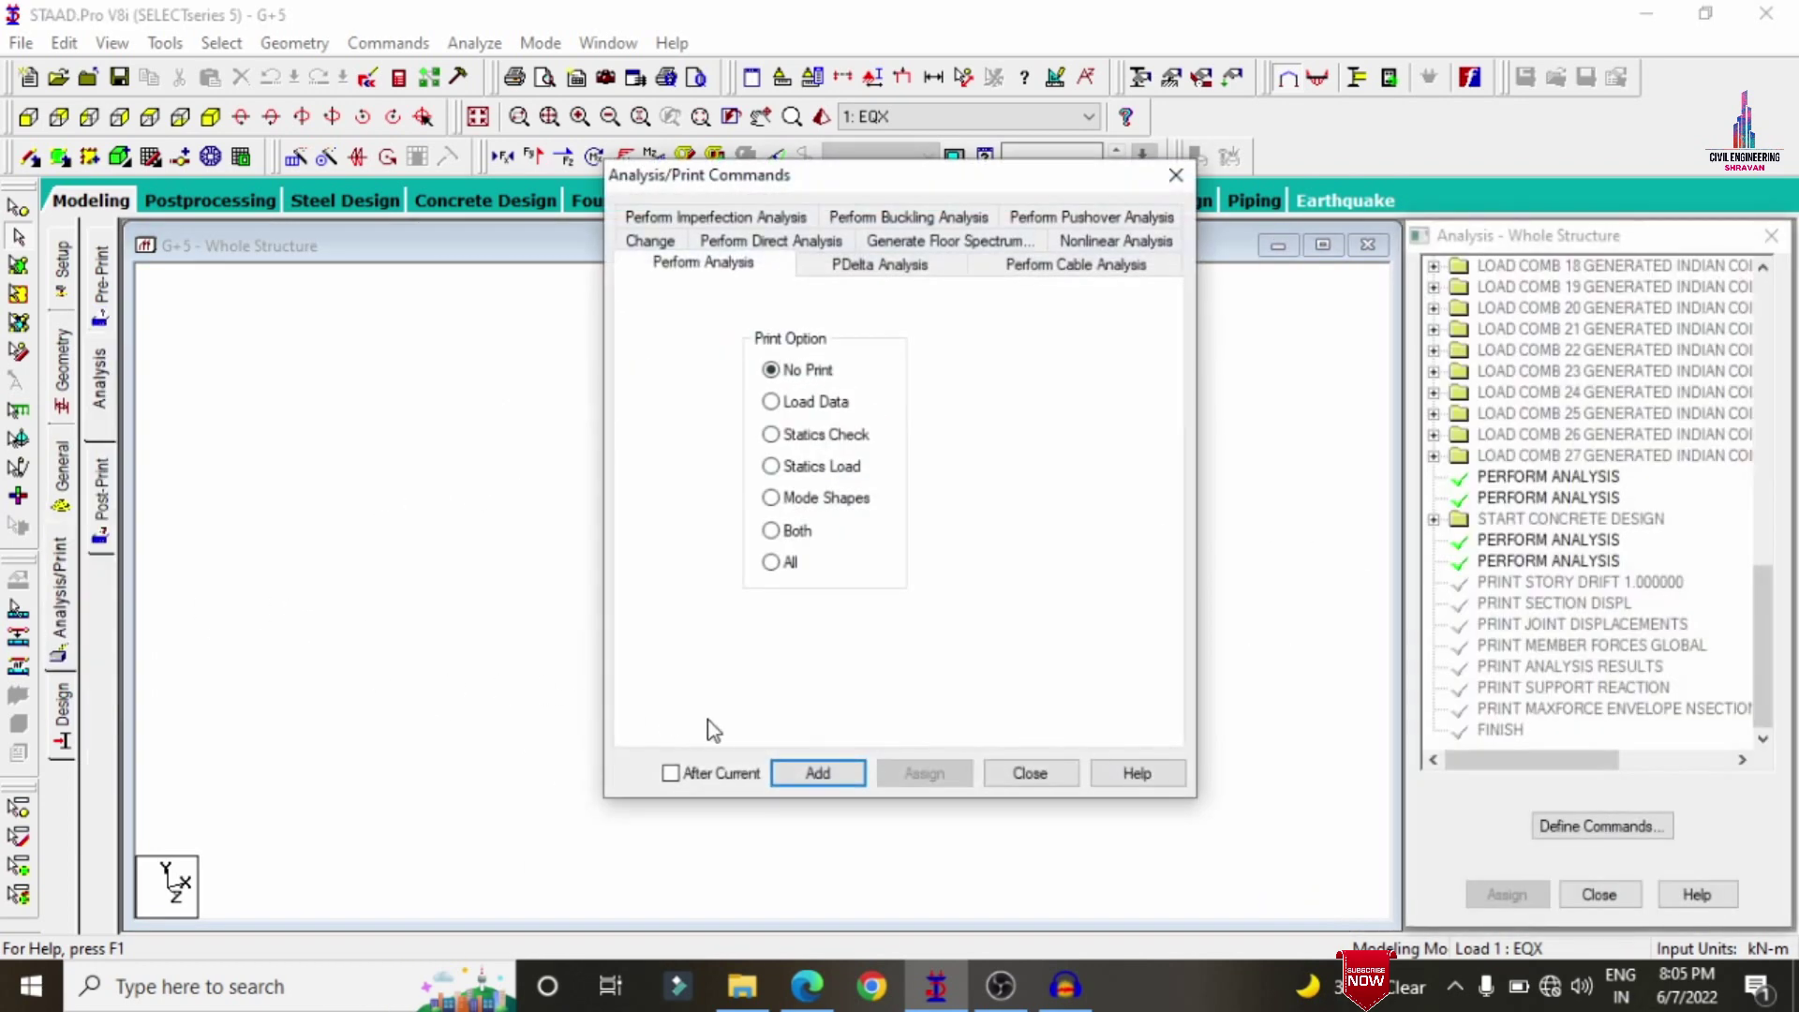
left_click(785, 773)
left_click(1055, 772)
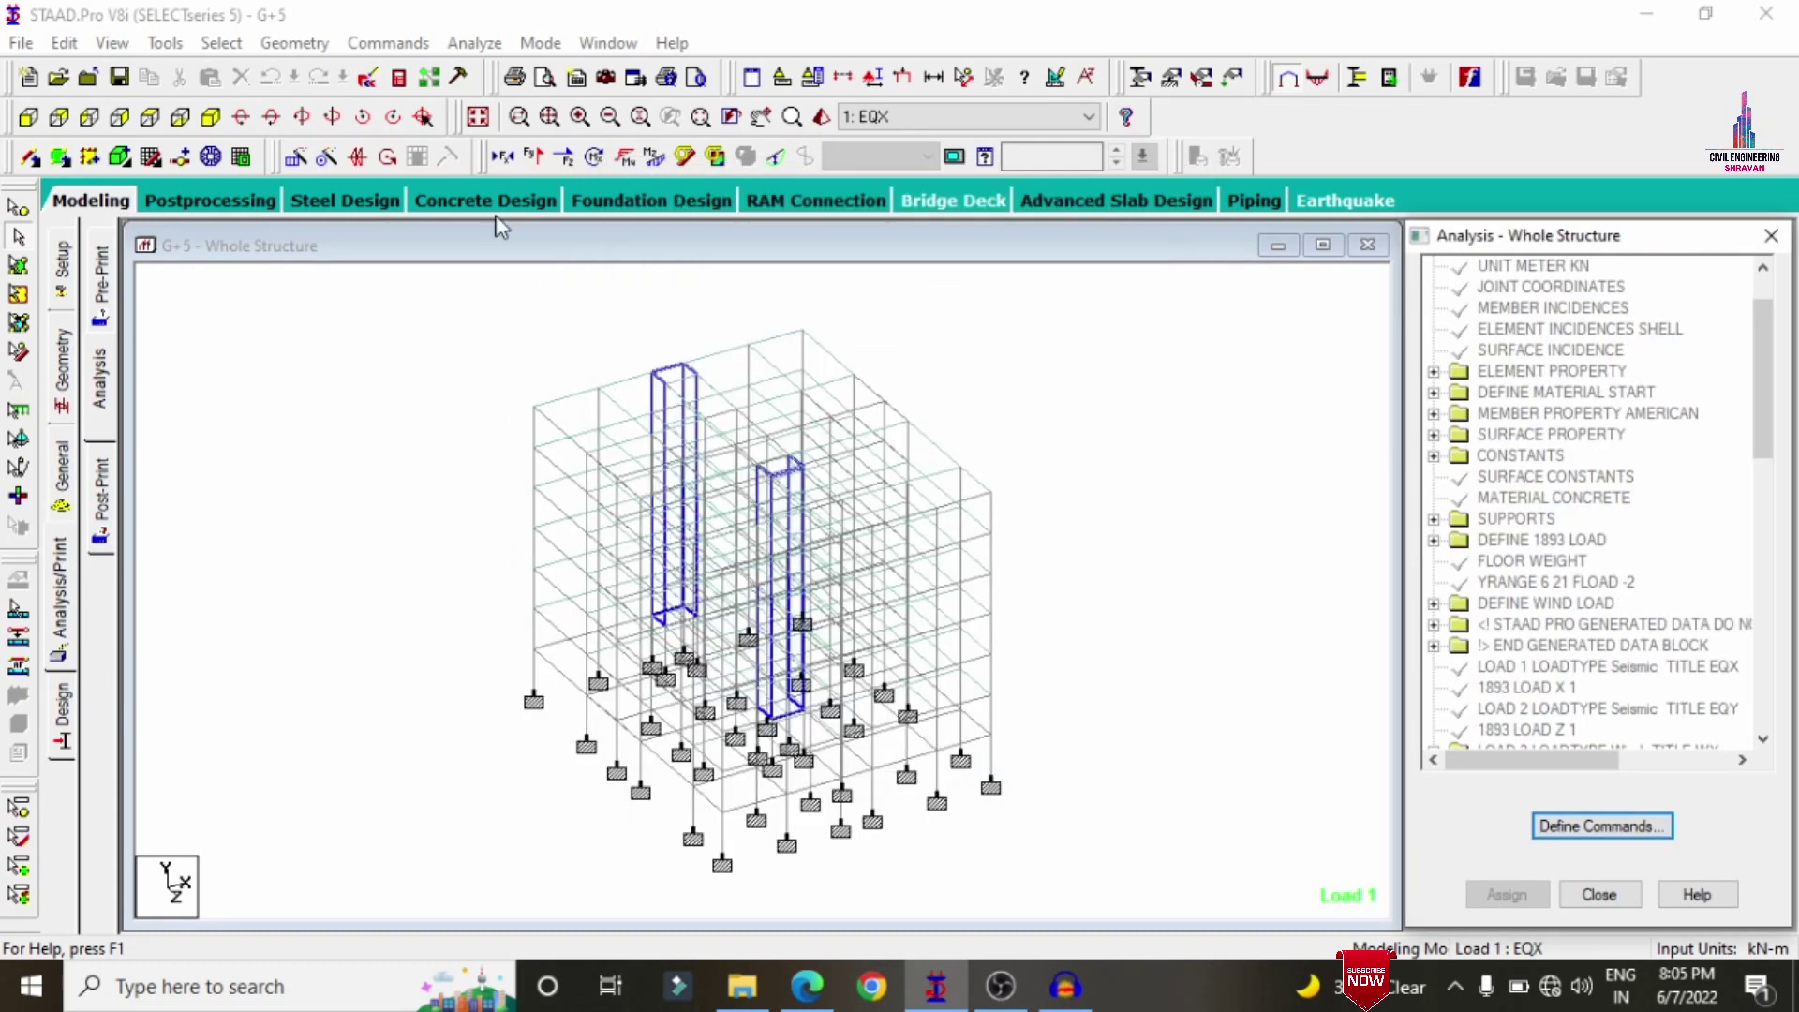
left_click(475, 44)
left_click(506, 70)
- Save the model, let the analysis finish with 0 errors, and choose Go to Post Processing Mode
left_click(757, 553)
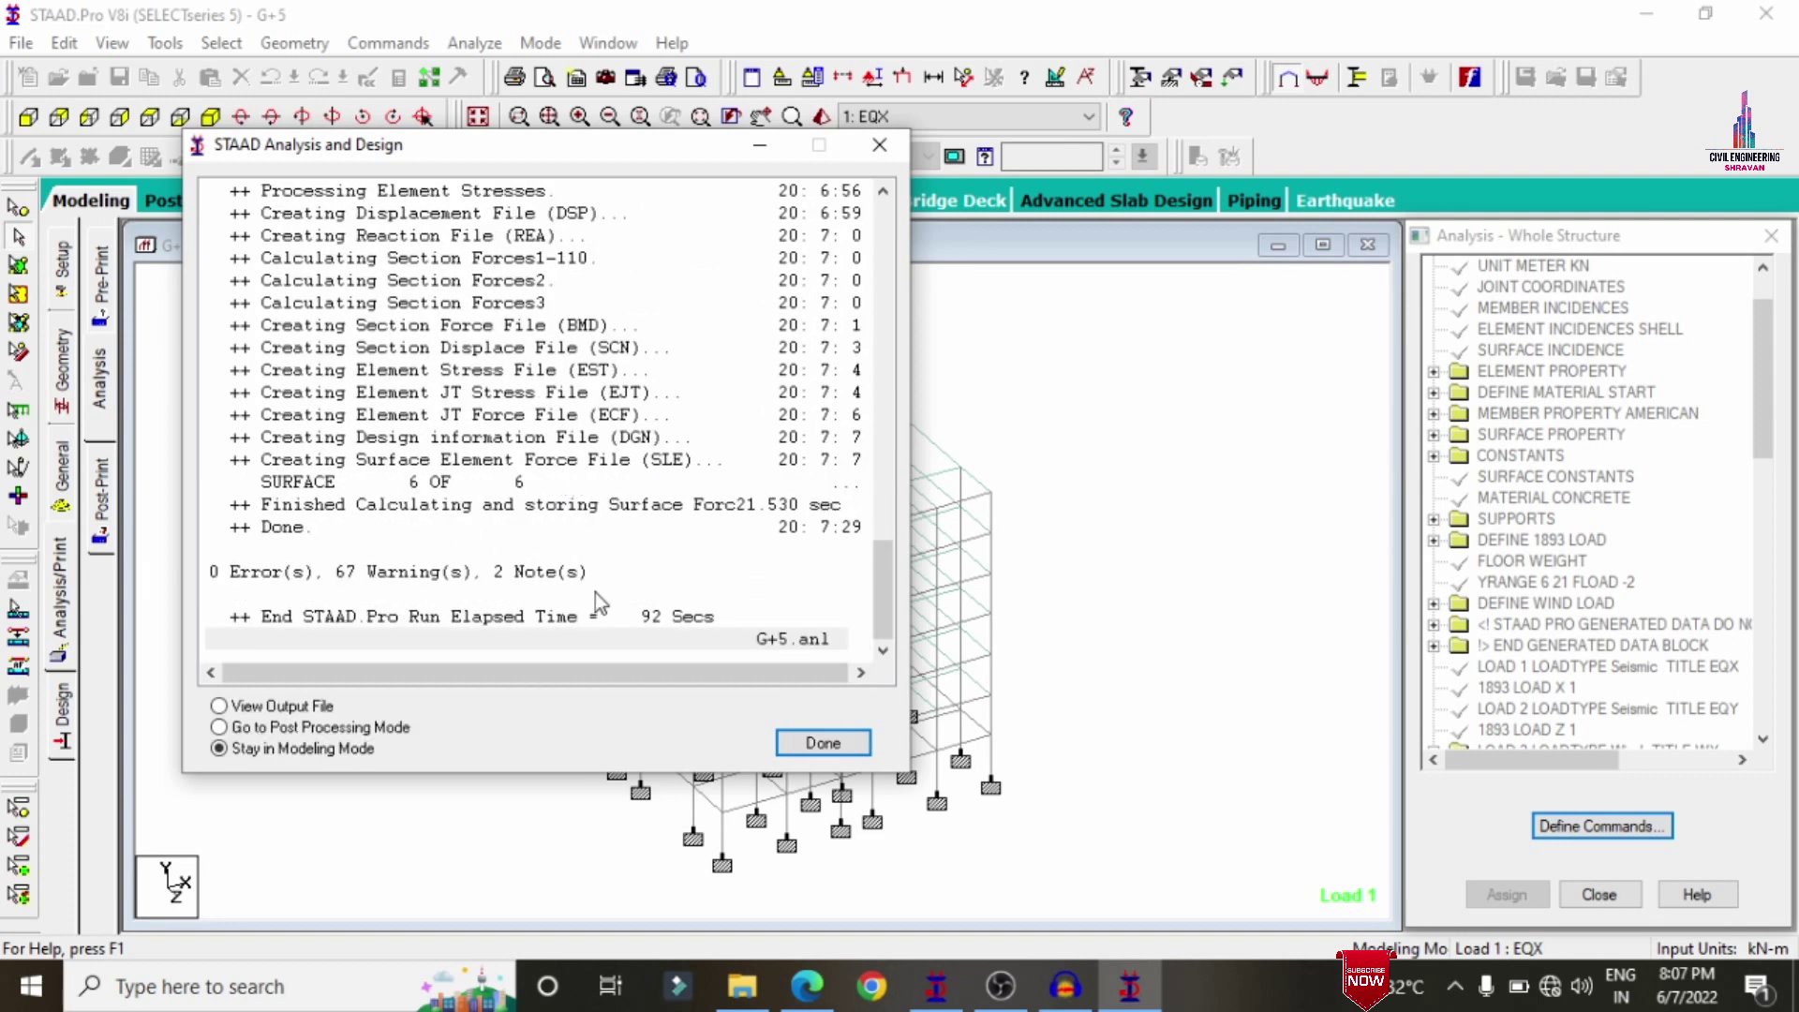
left_click(349, 731)
- Load all load cases and view the shear Y and bending Z diagrams for load case 1
left_click(821, 742)
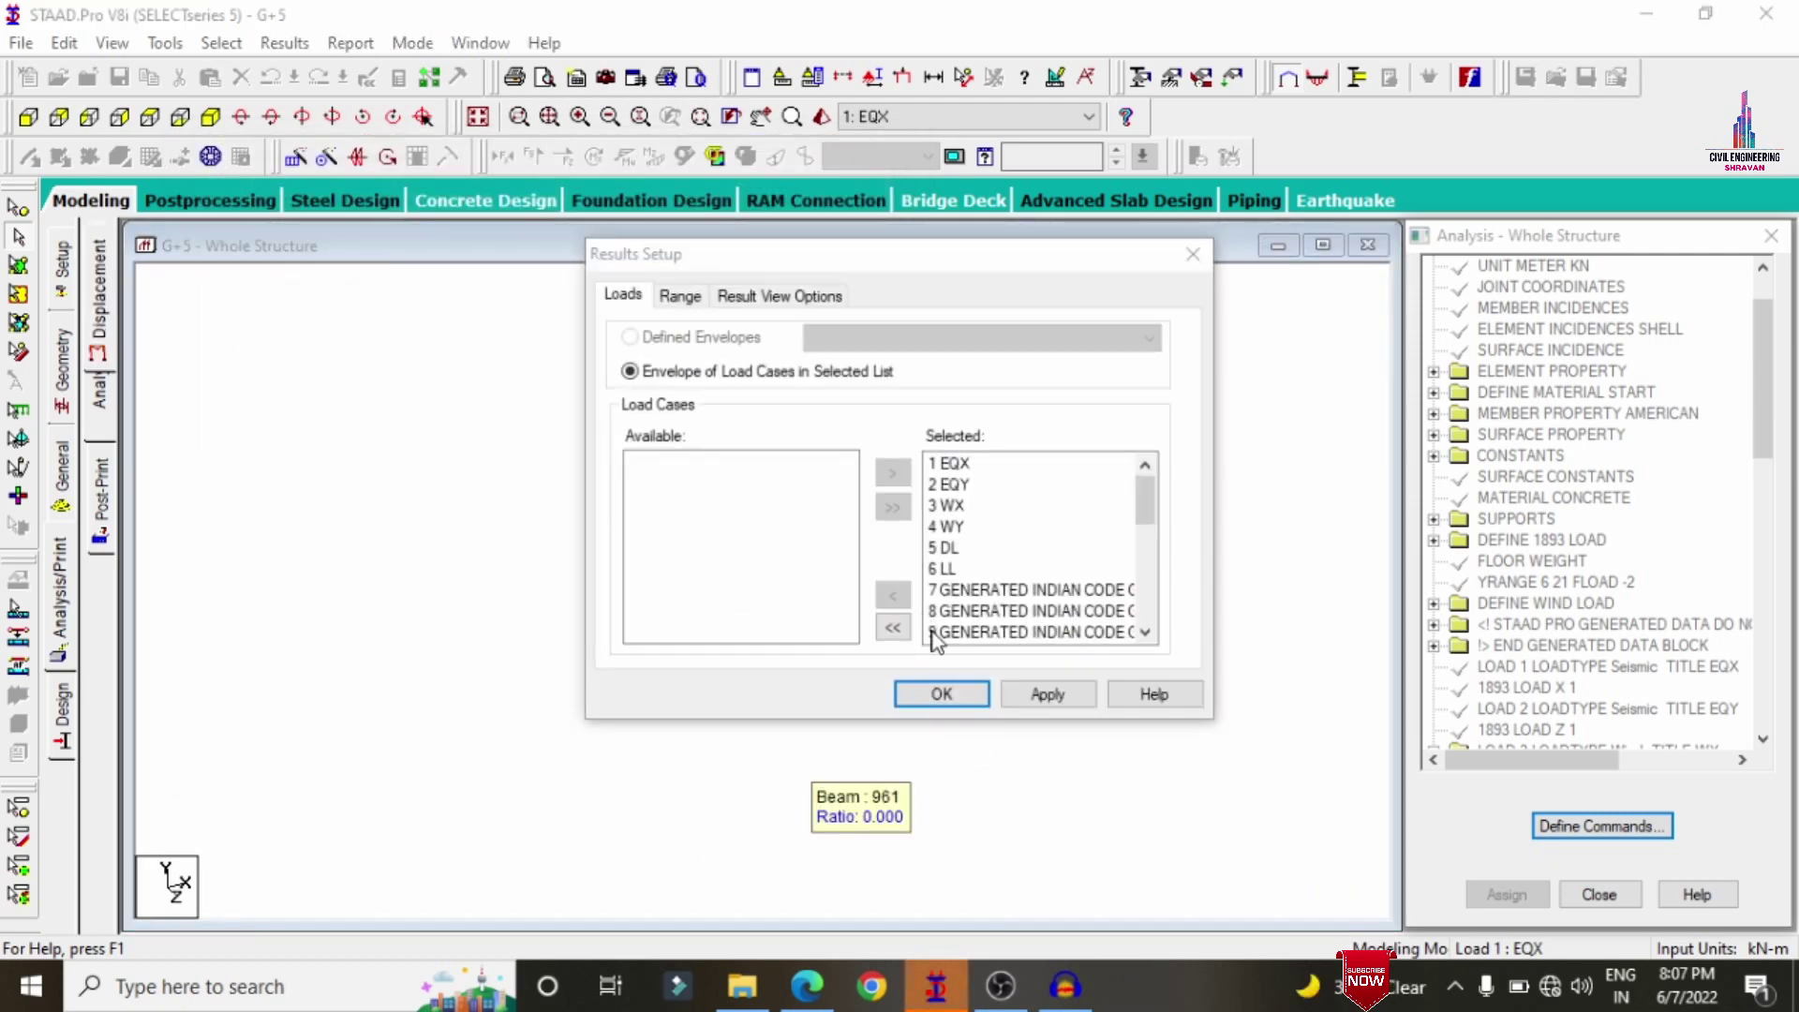
left_click(943, 692)
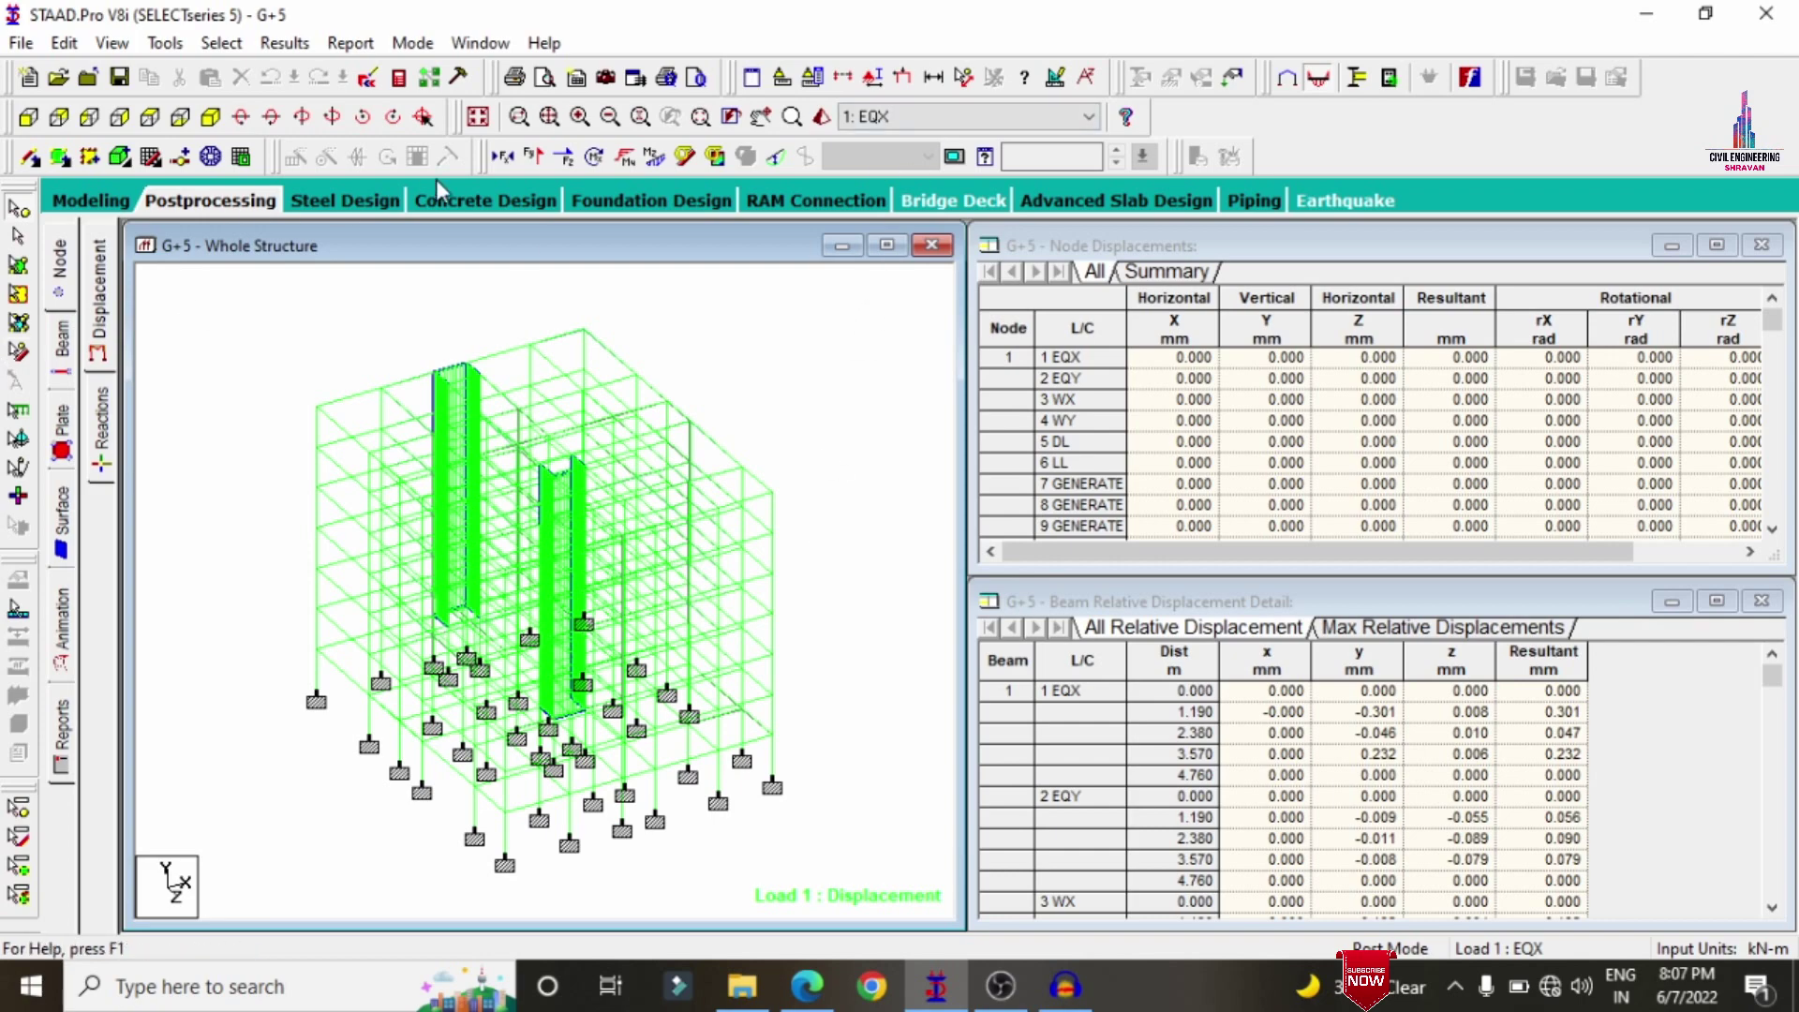
left_click(535, 158)
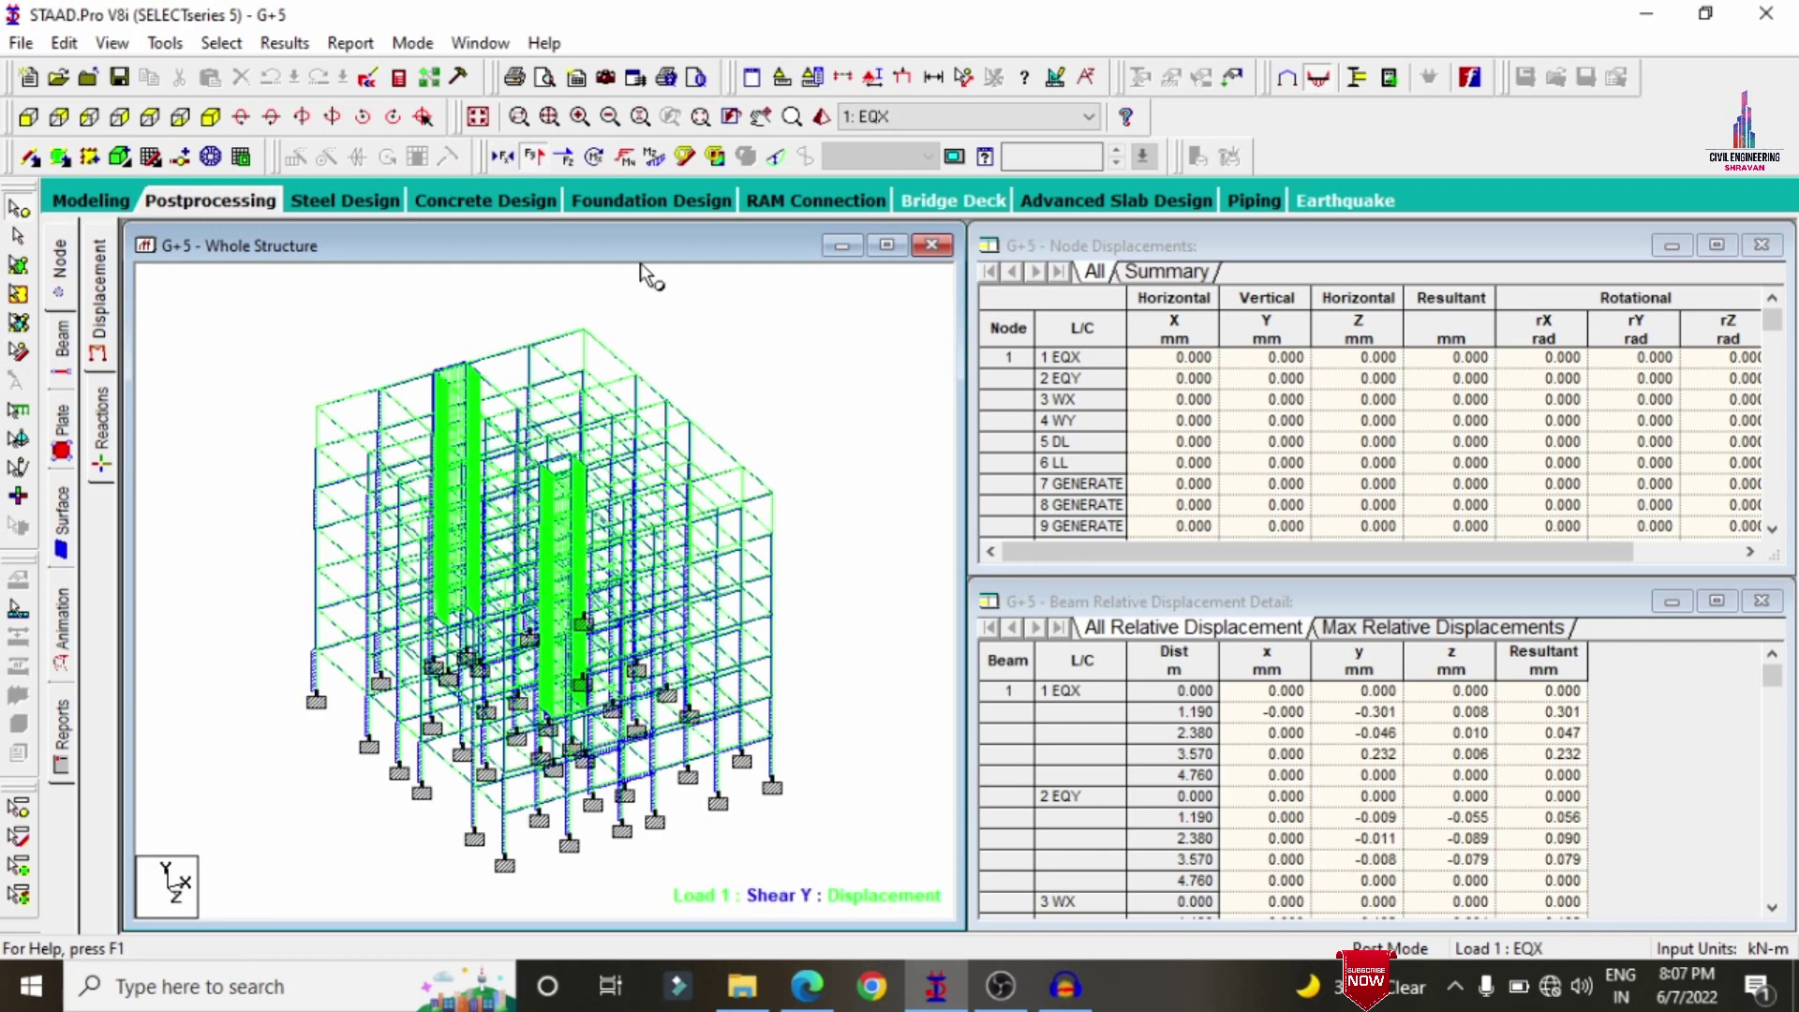
left_click(775, 161)
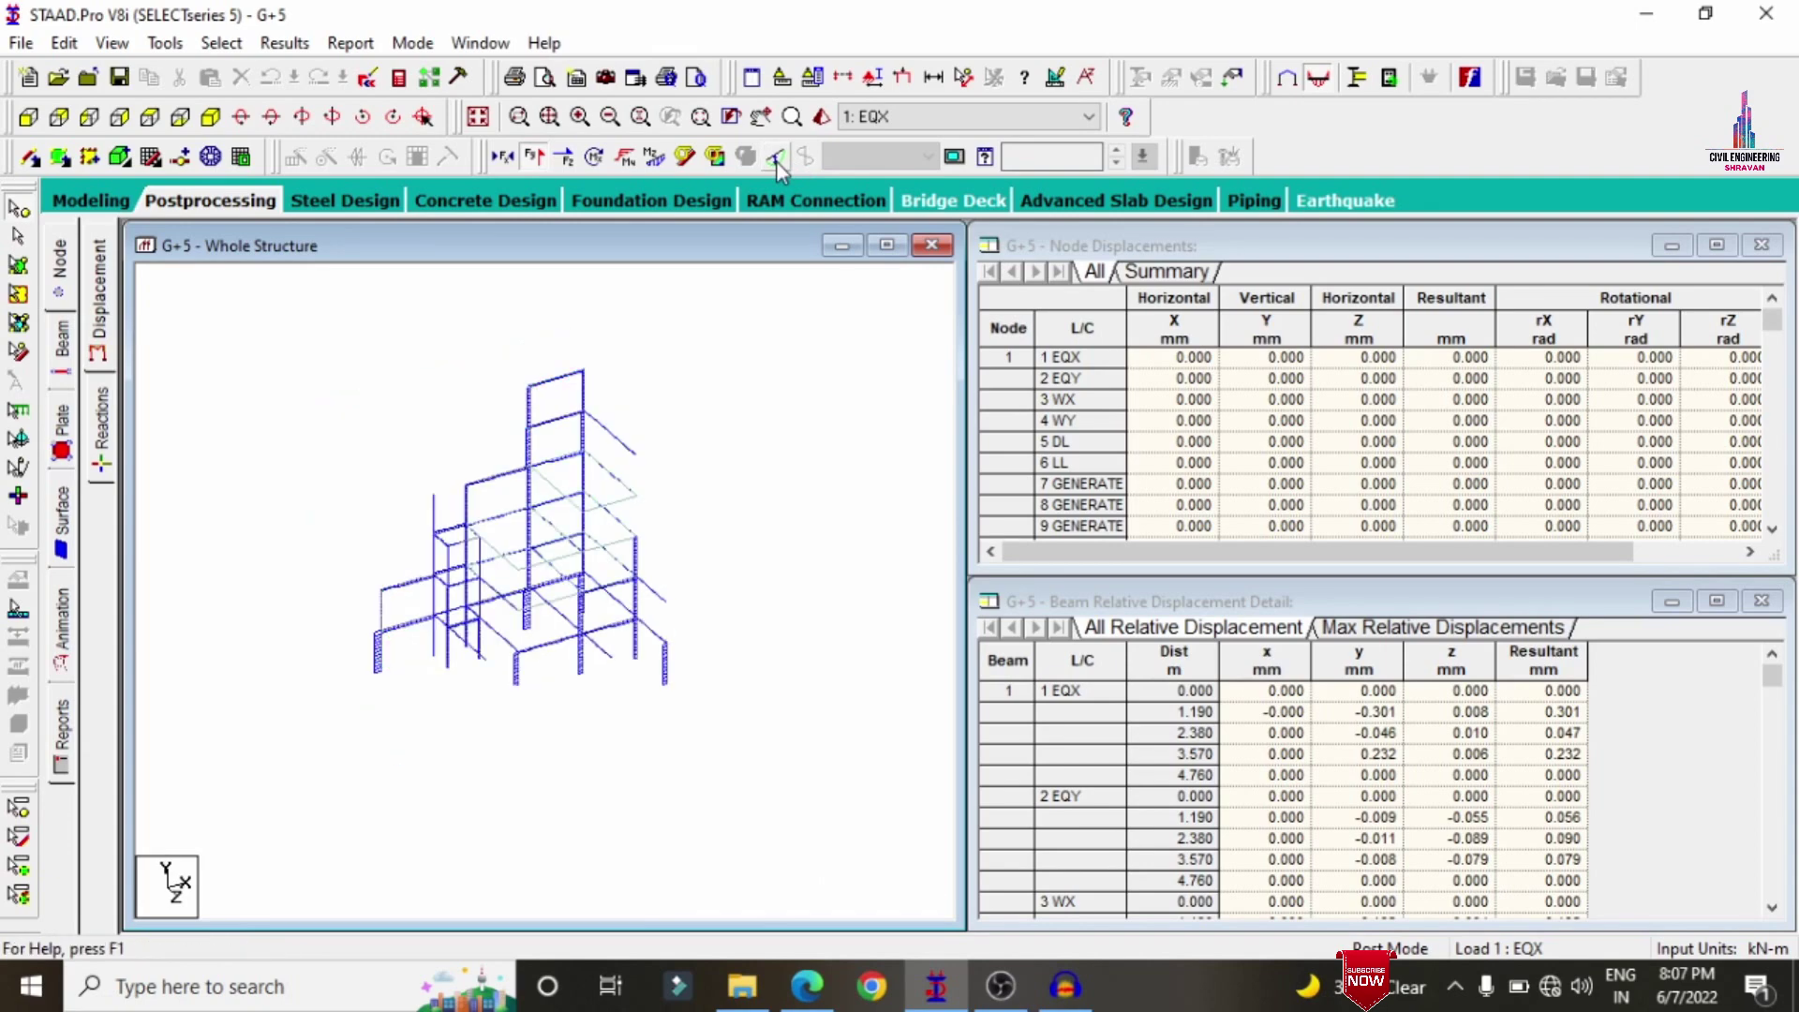
left_click(535, 157)
left_click(655, 157)
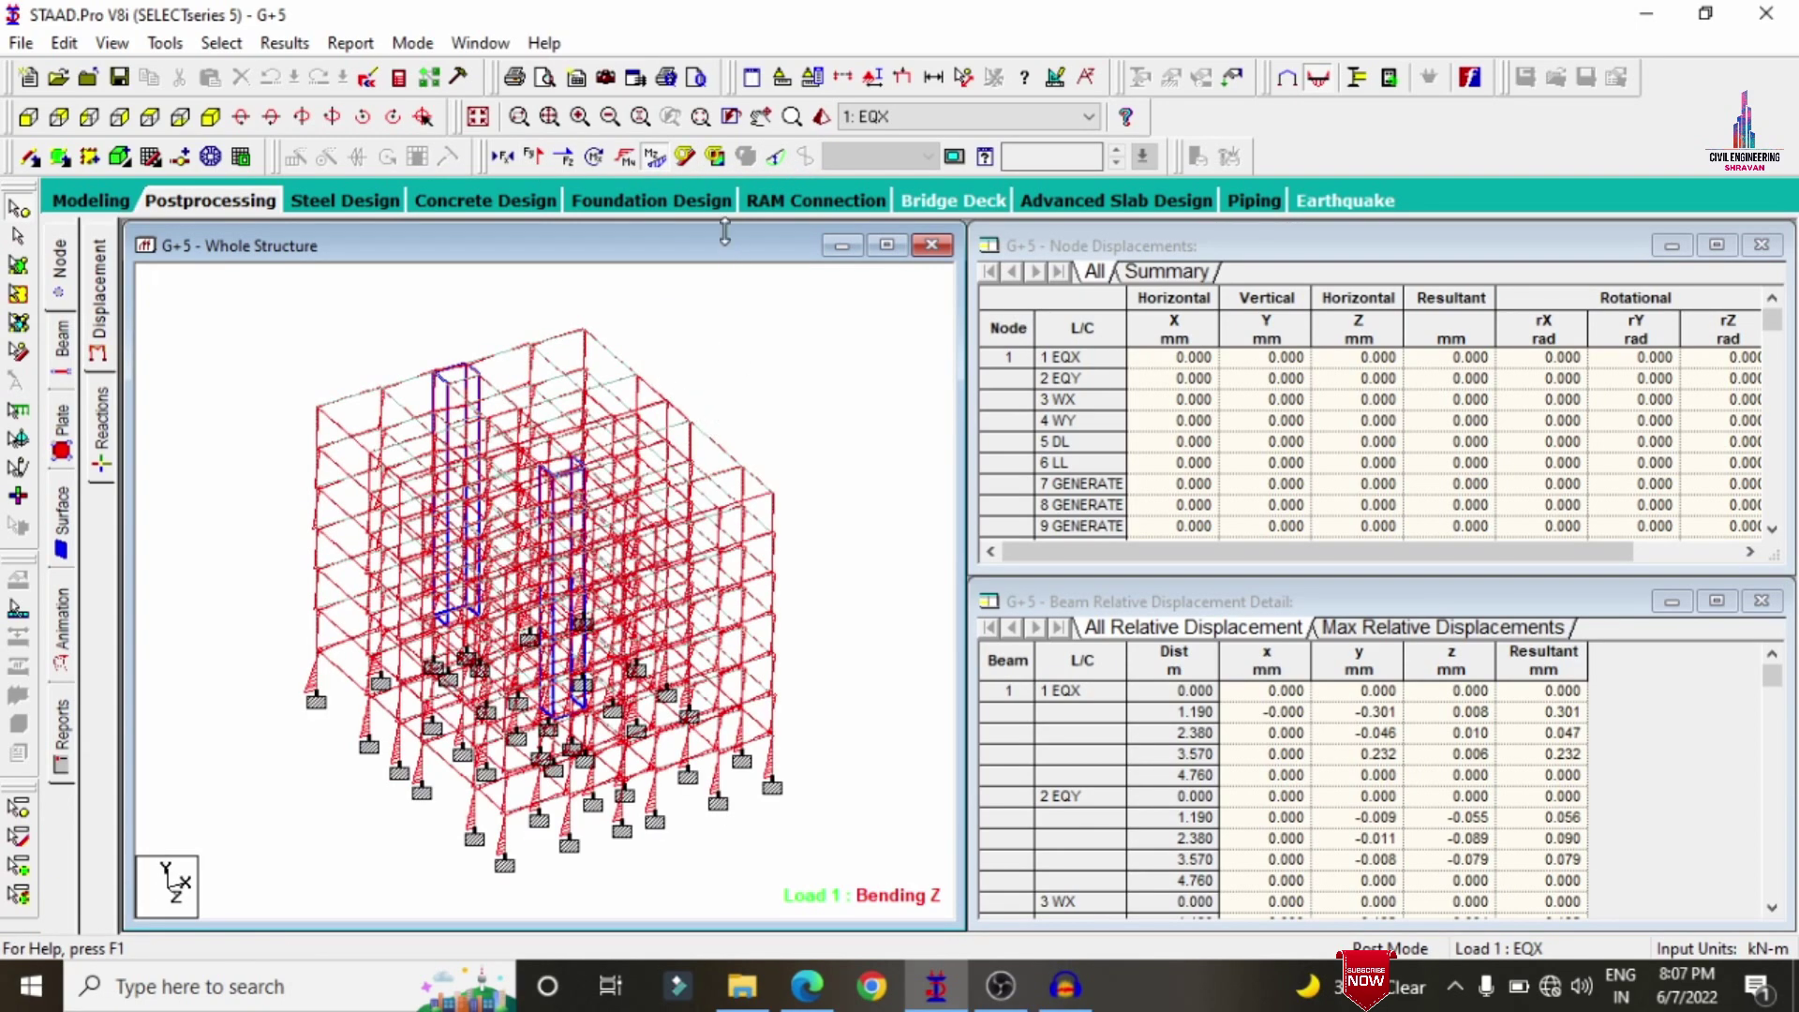
- Switch to load case 12, check its shear, bending and deflected shape, then return to Modeling
left_click(925, 119)
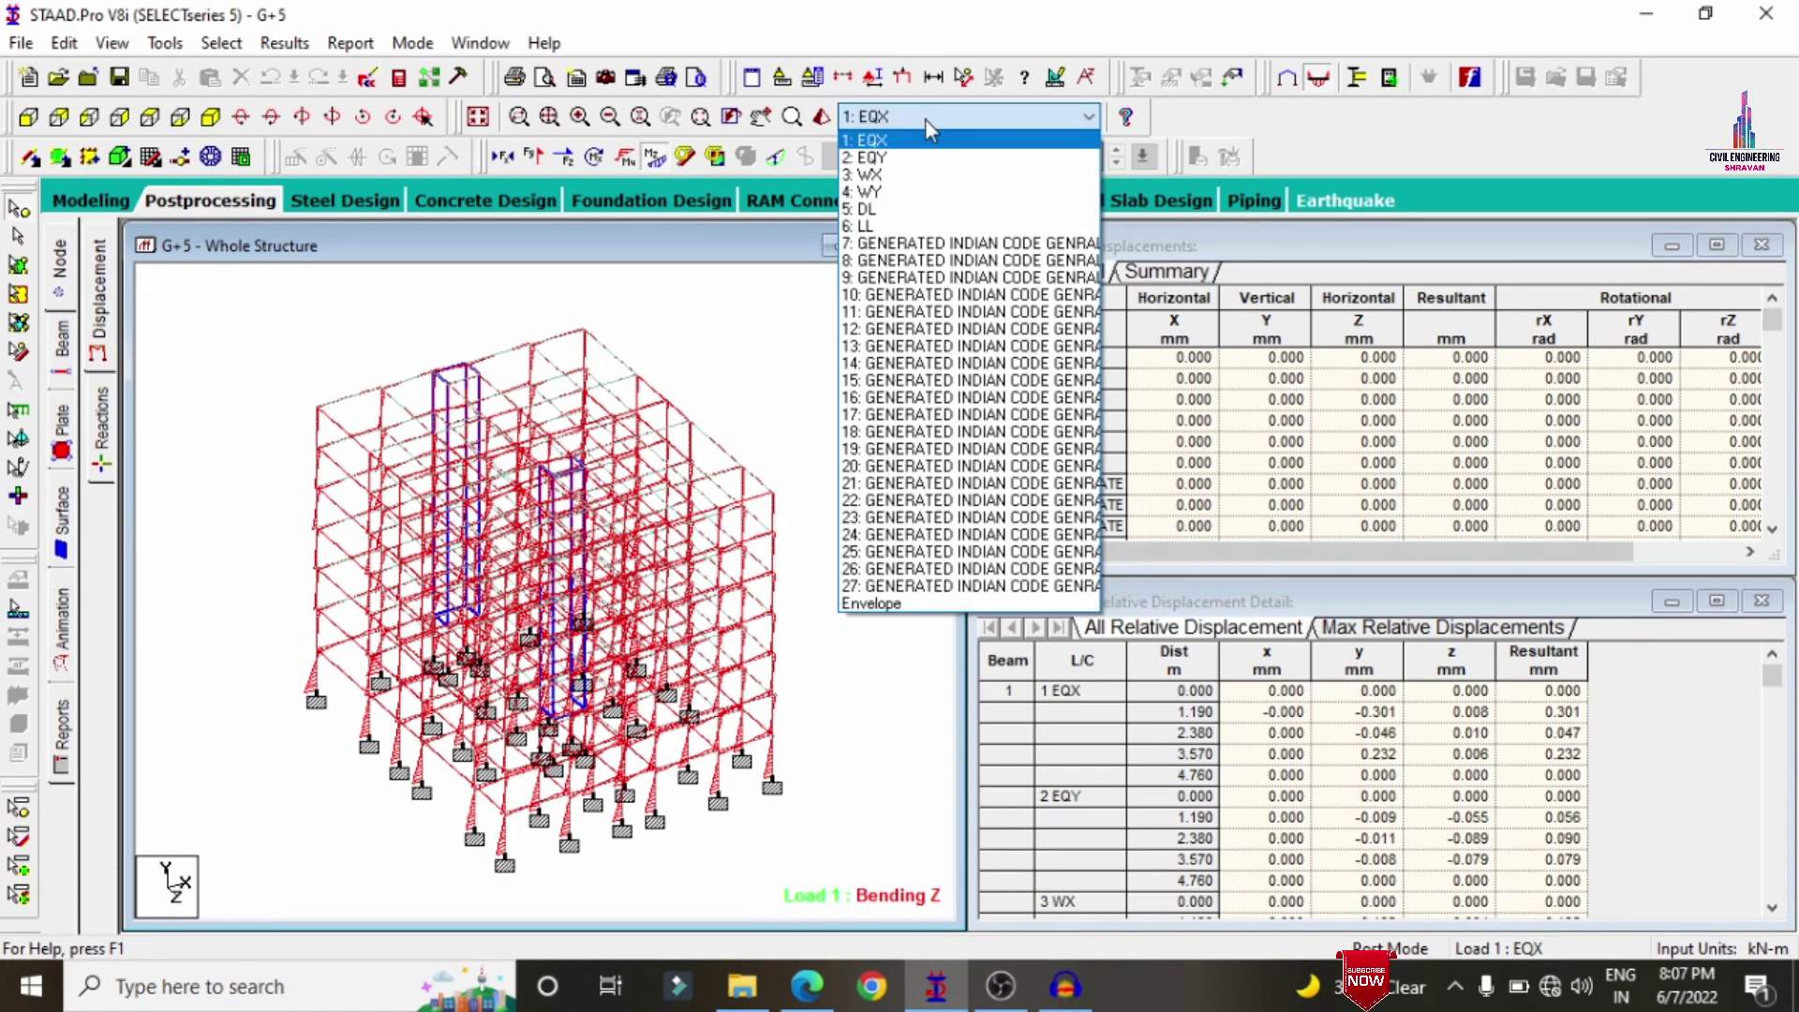
left_click(867, 330)
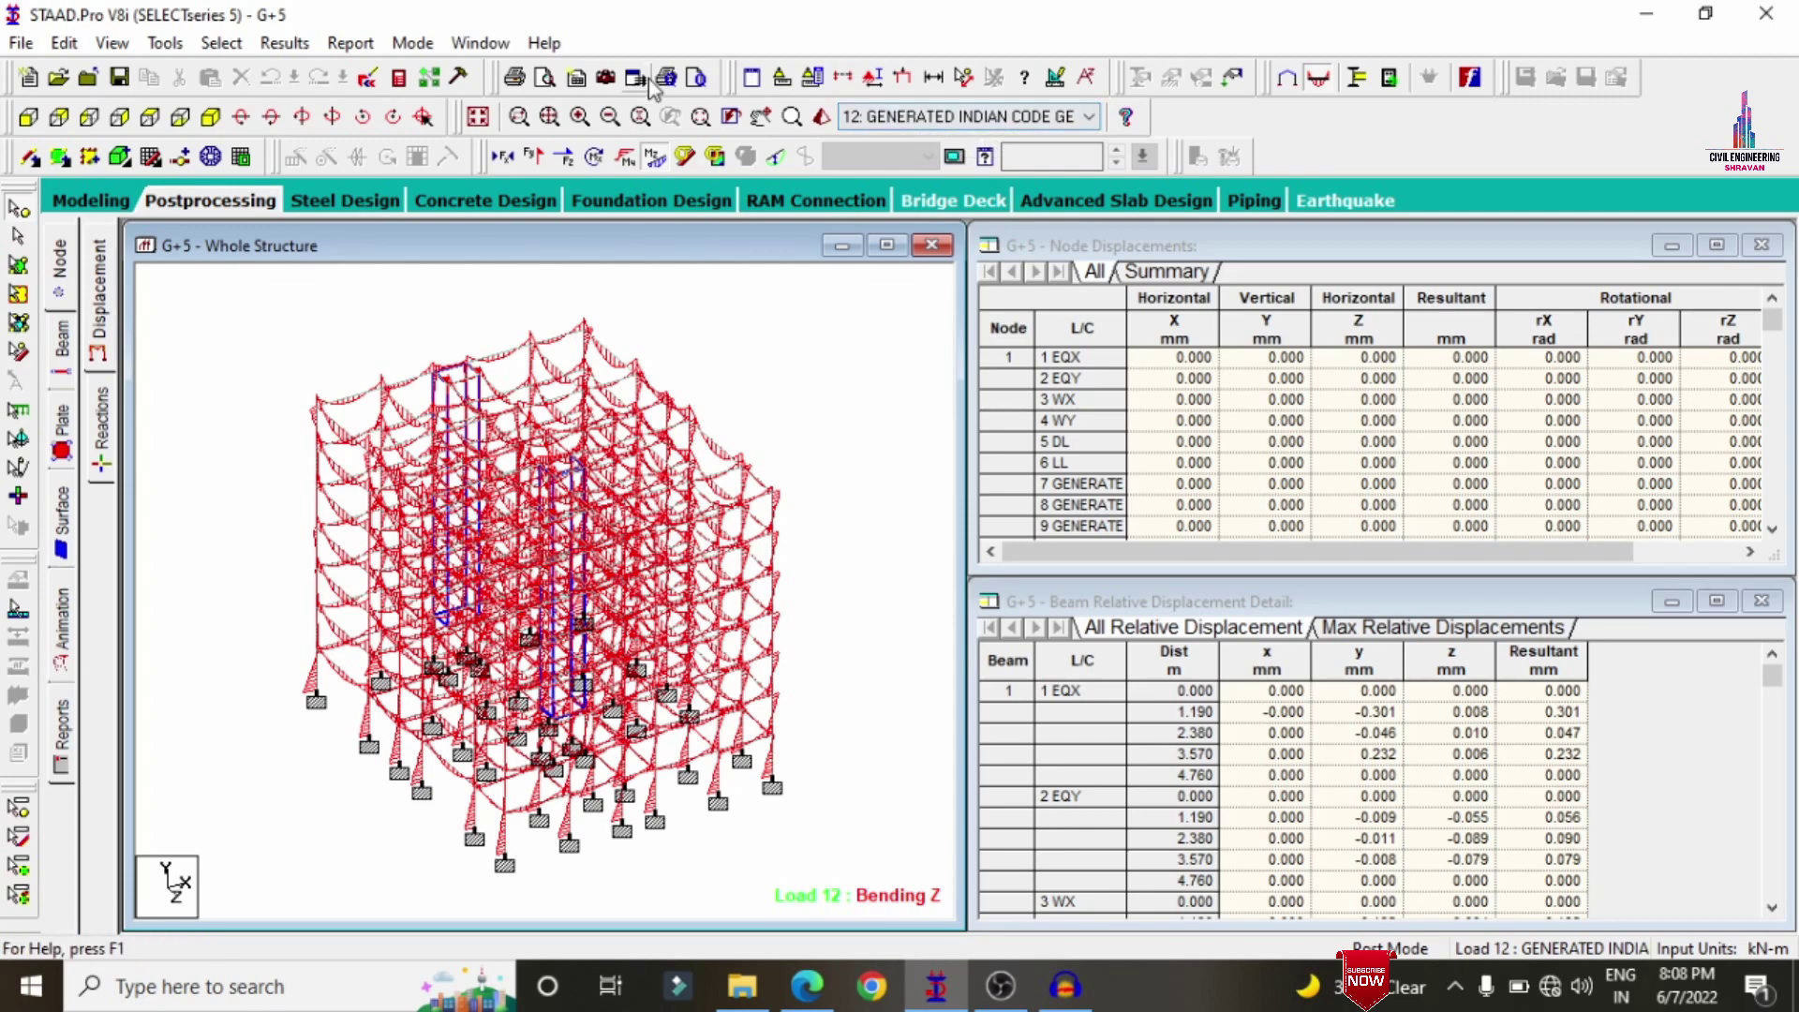
left_click(525, 160)
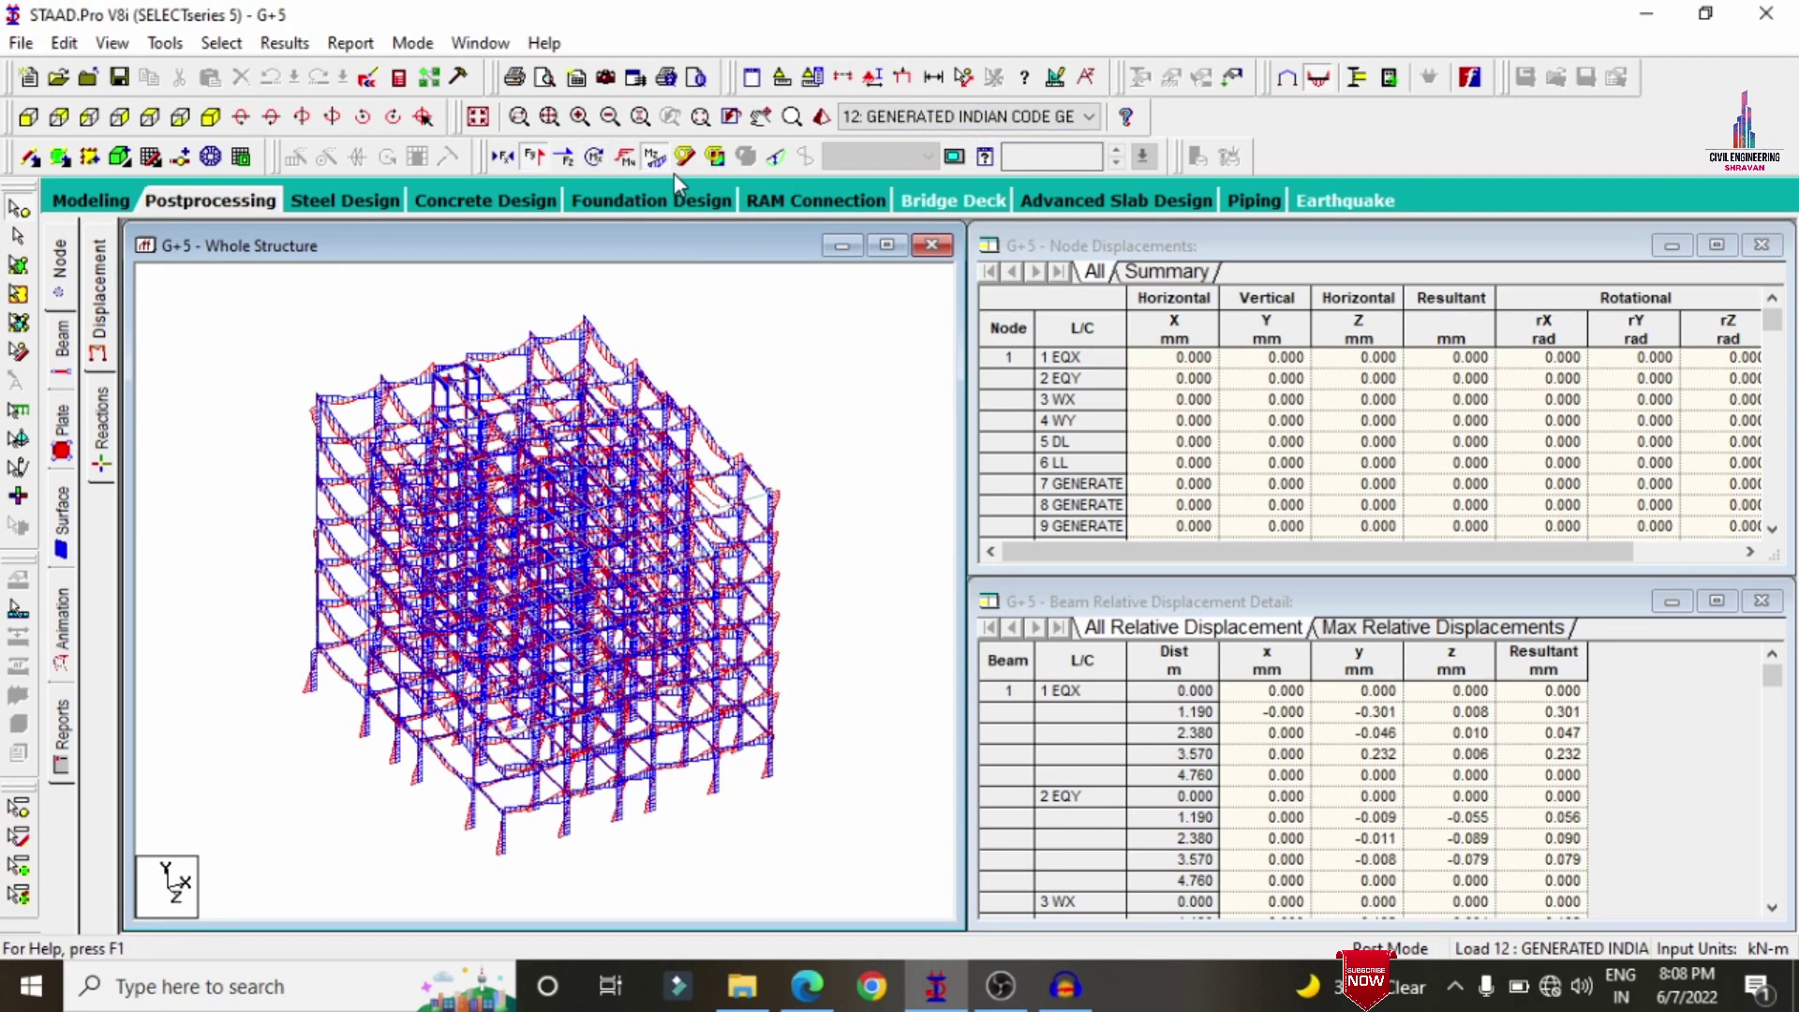
left_click(503, 158)
left_click(525, 159)
left_click(768, 164)
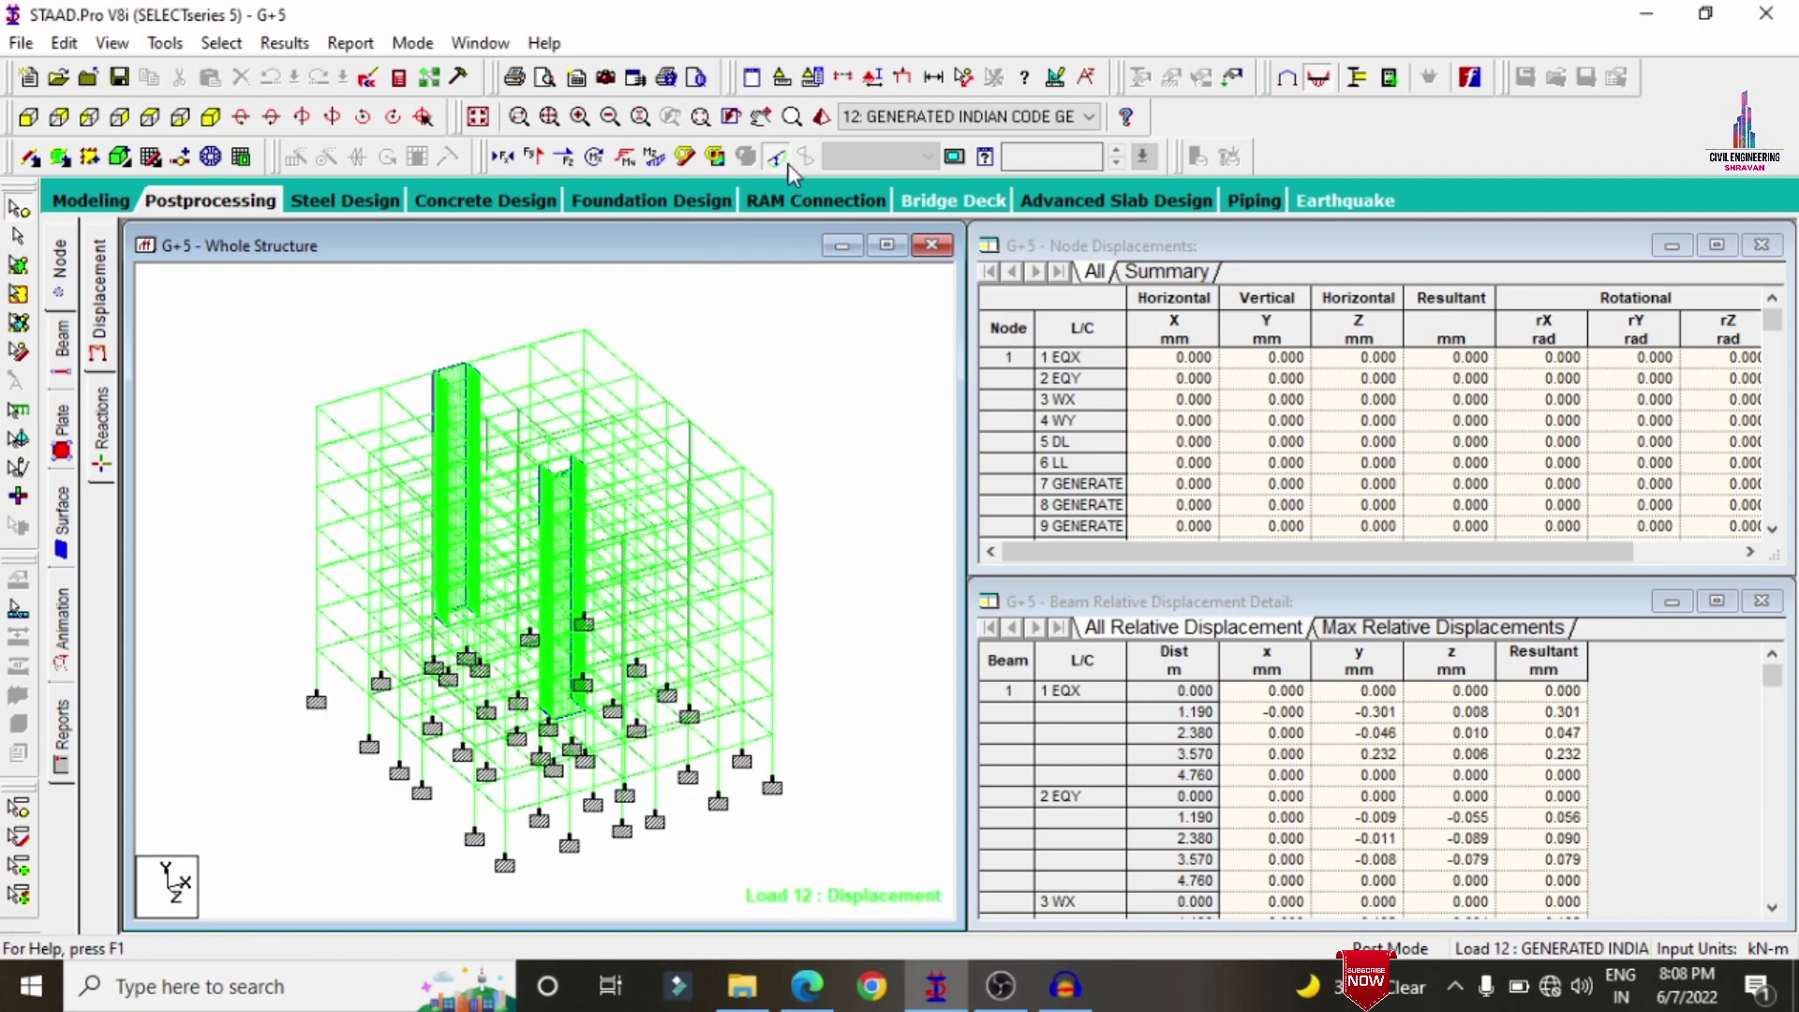
left_click(772, 159)
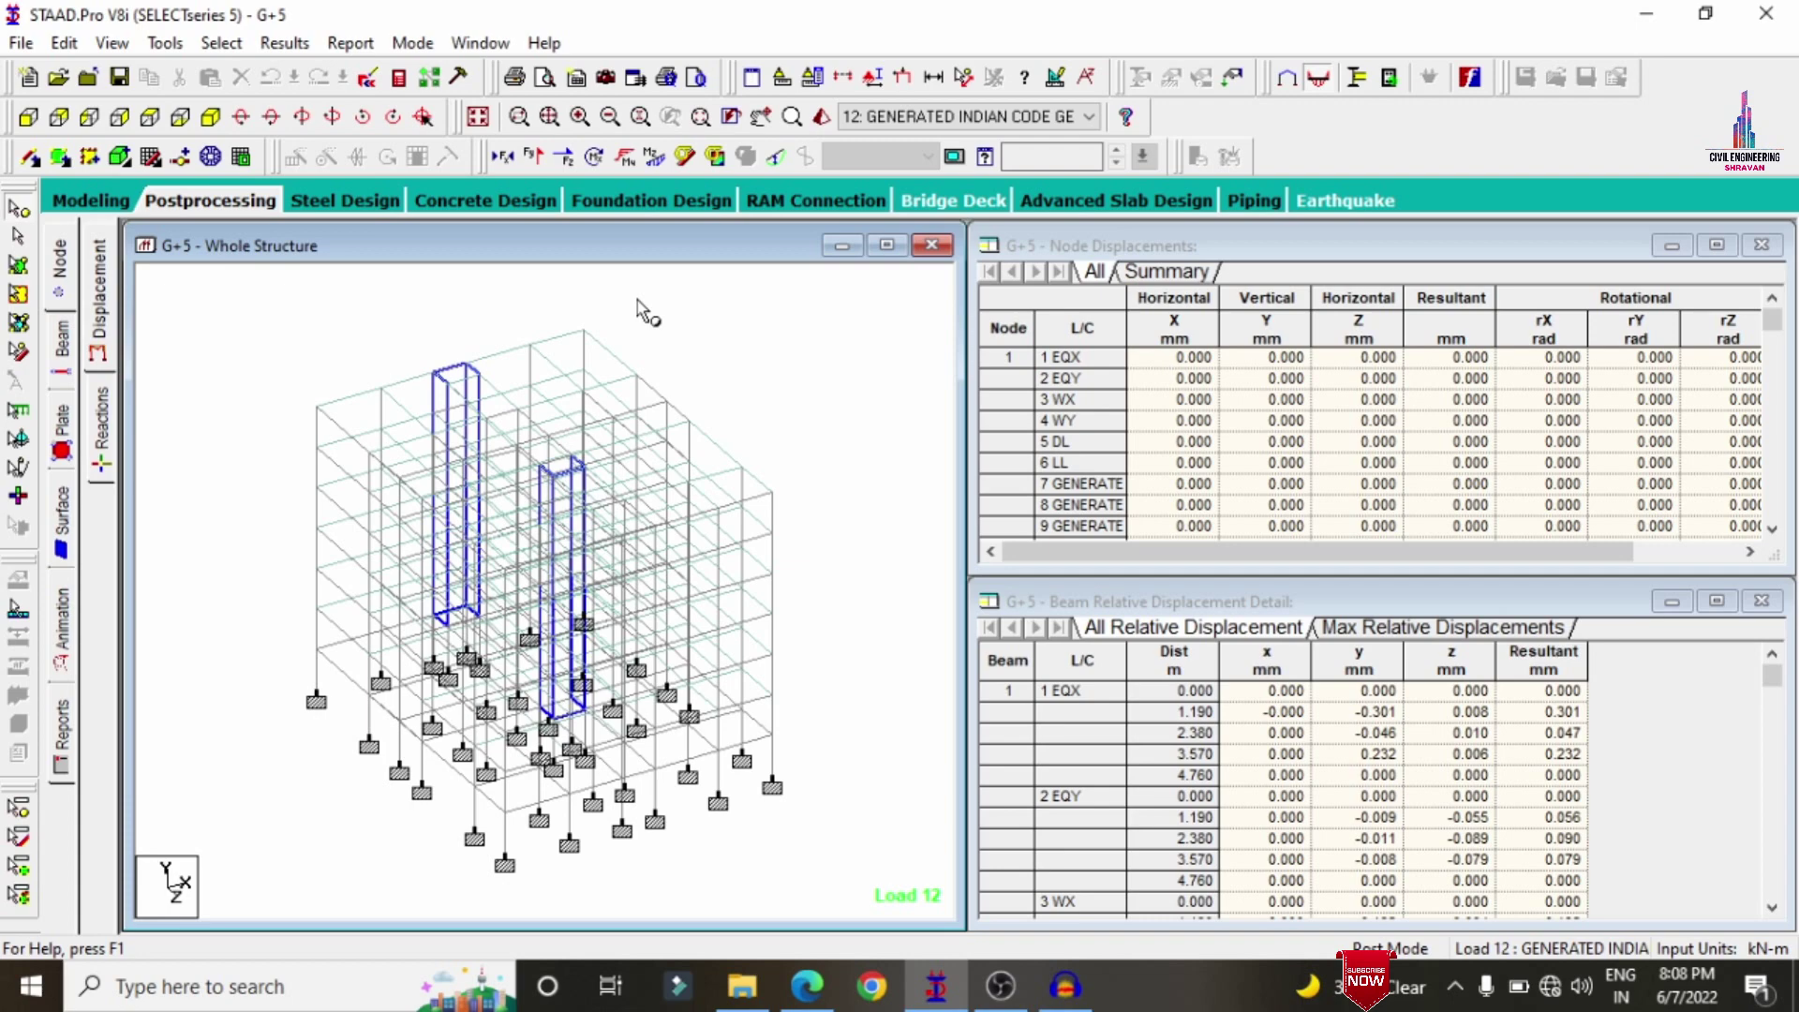
left_click(99, 205)
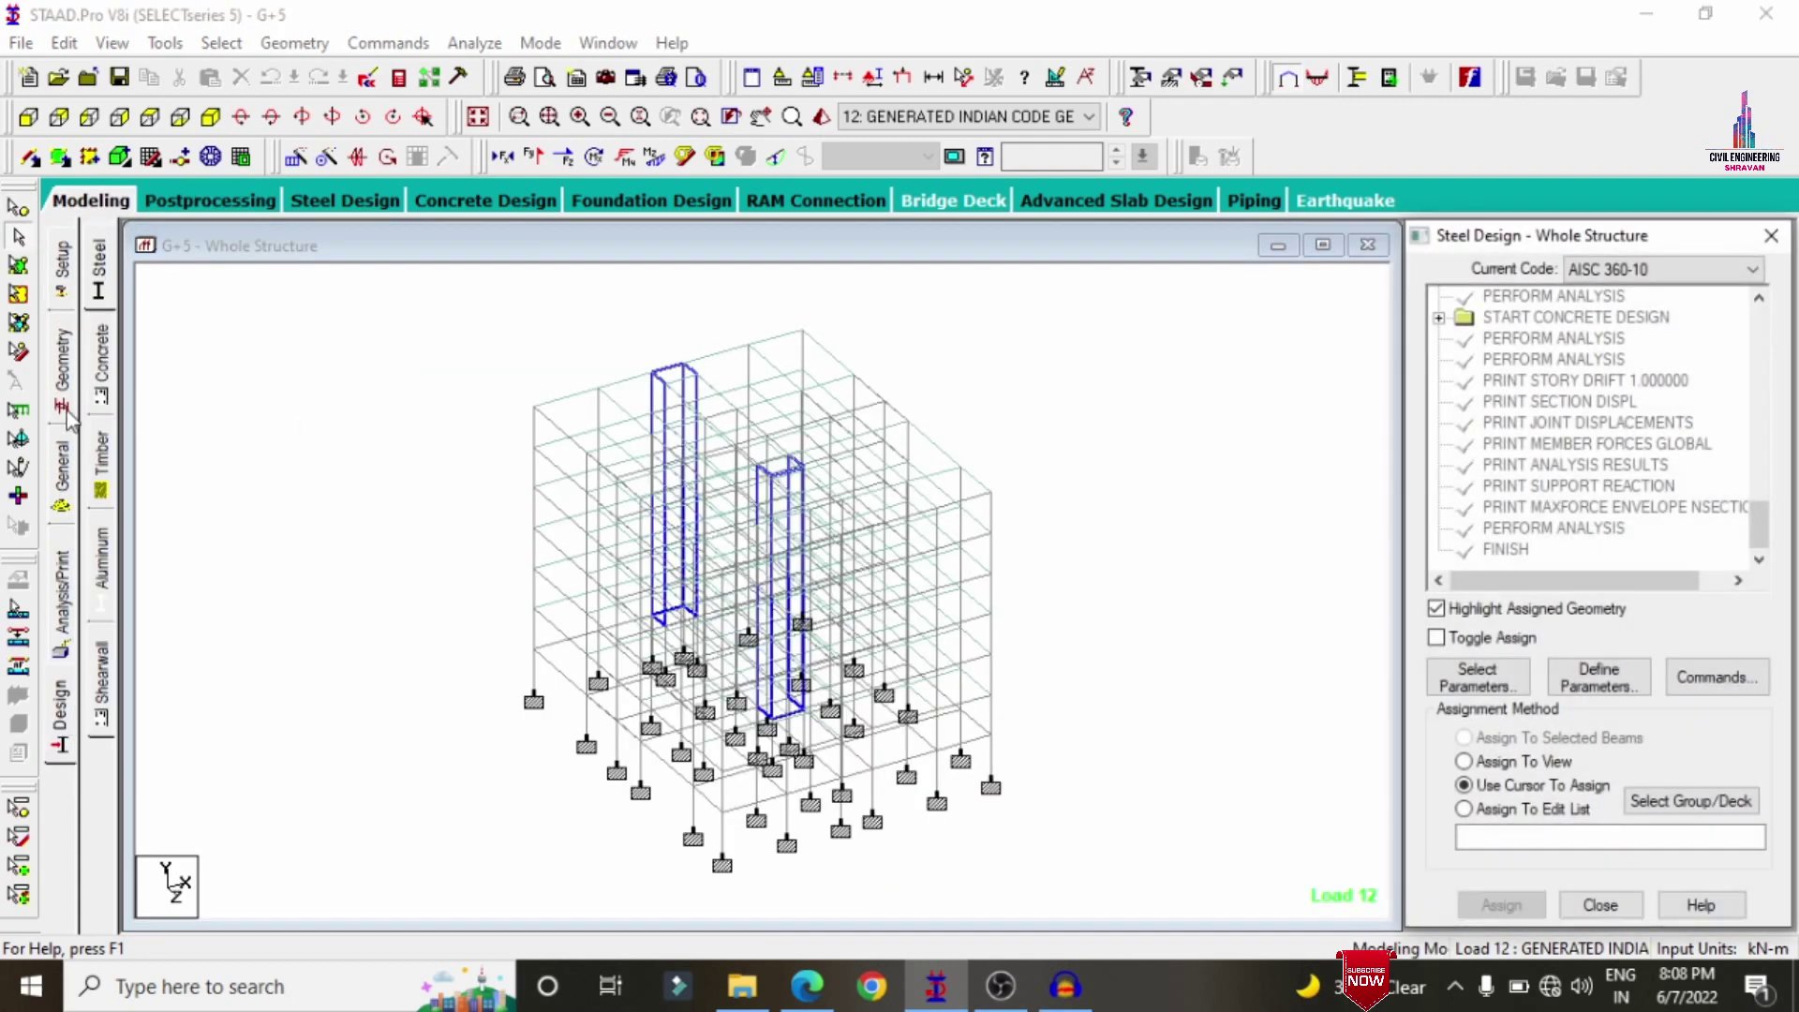
- In IS456 concrete design, clear the parameter list and pick Fc, Fymain, Fysec, Maxmain and Maxsec
left_click(101, 394)
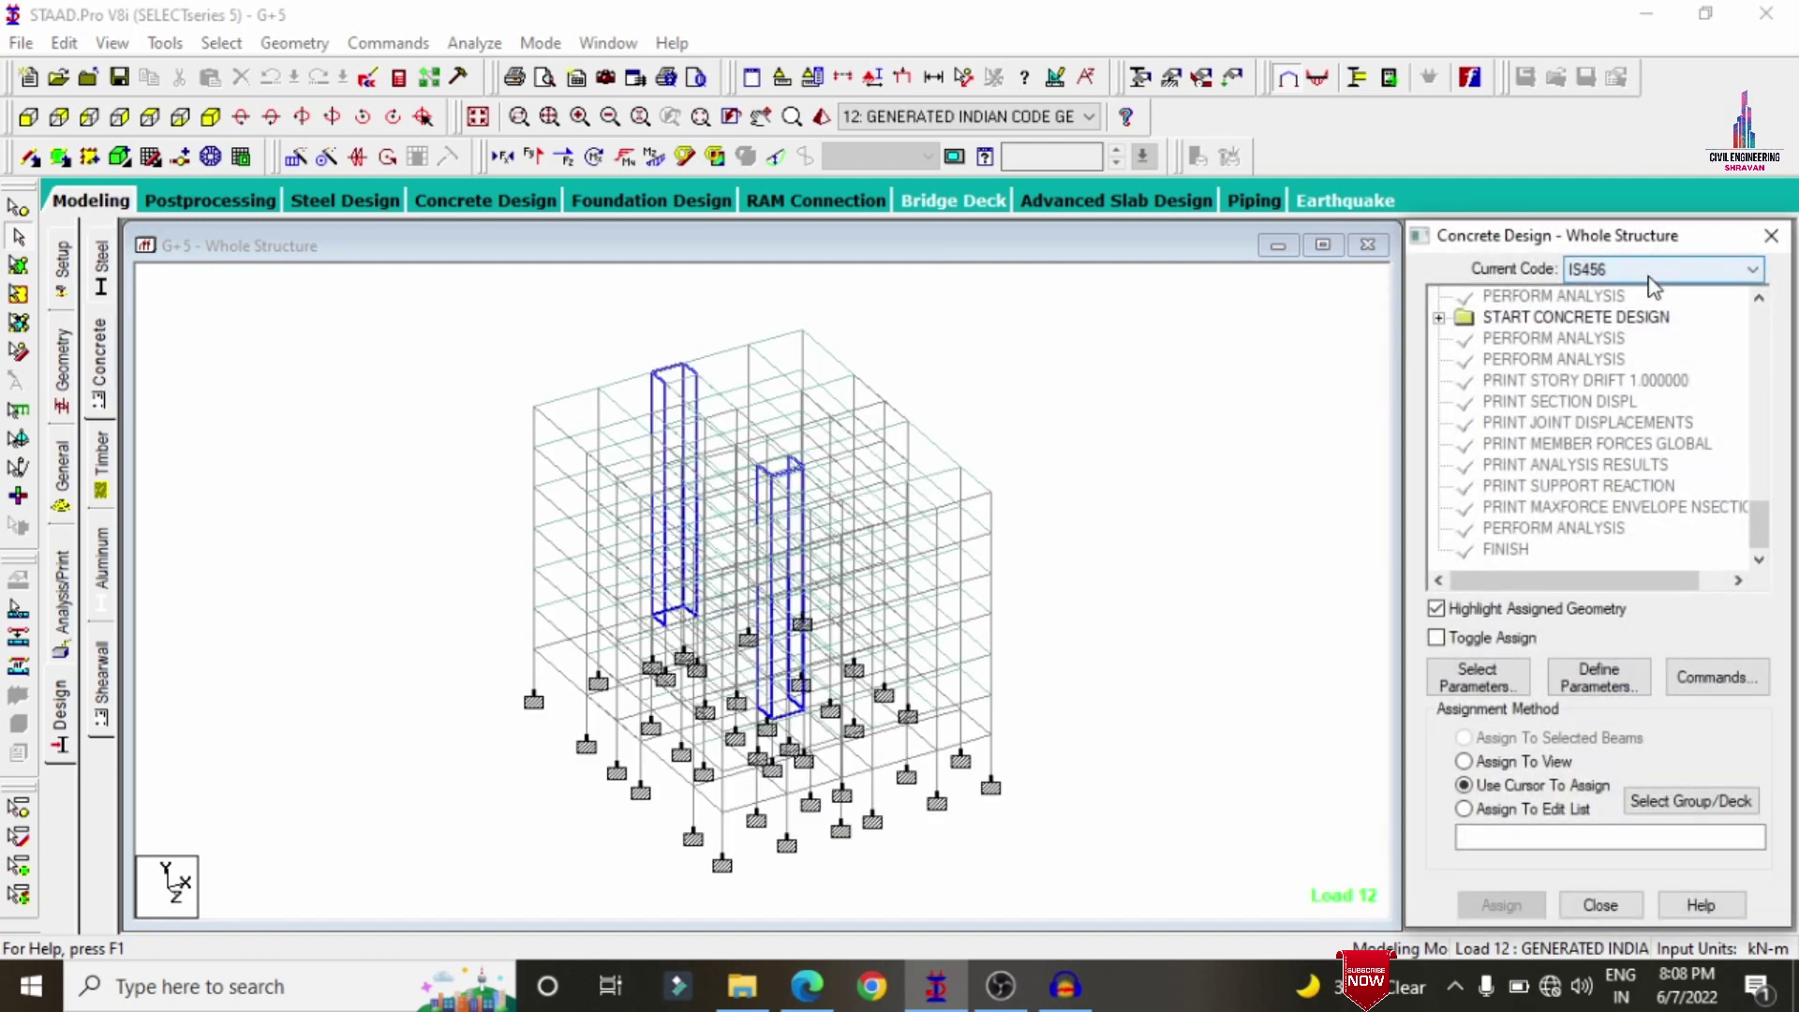
left_click(1480, 688)
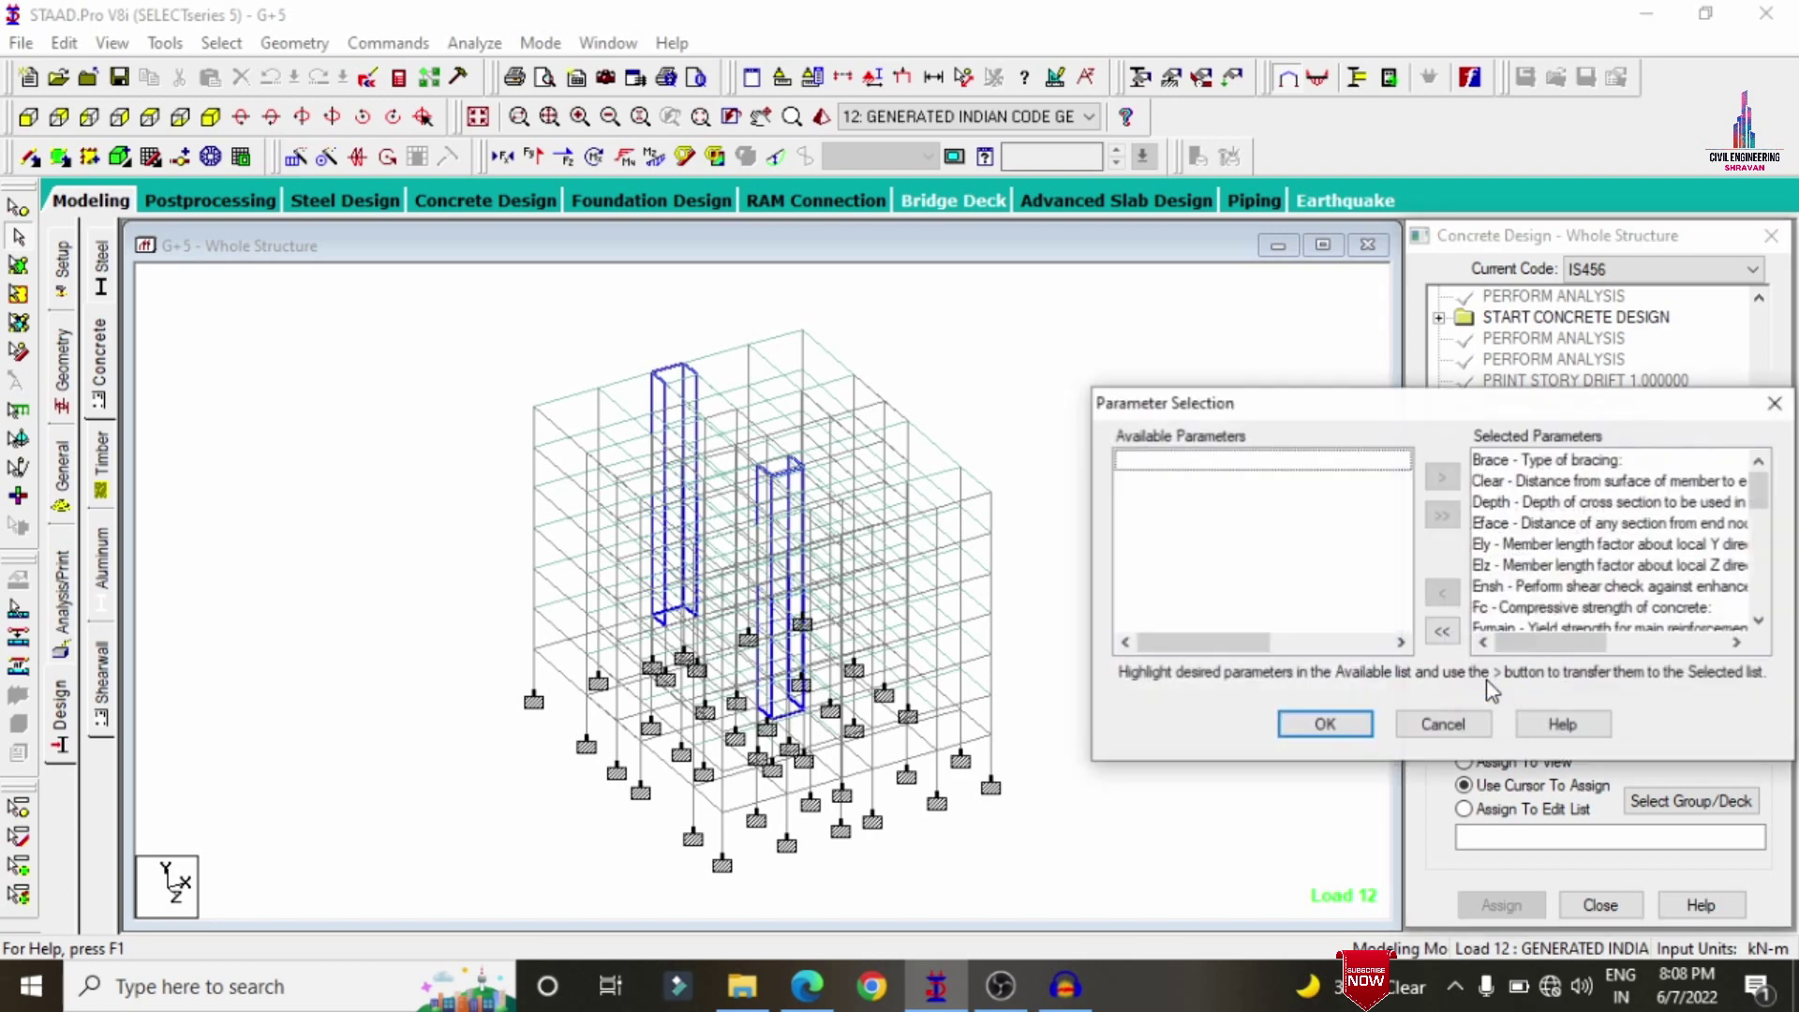
left_click(1443, 637)
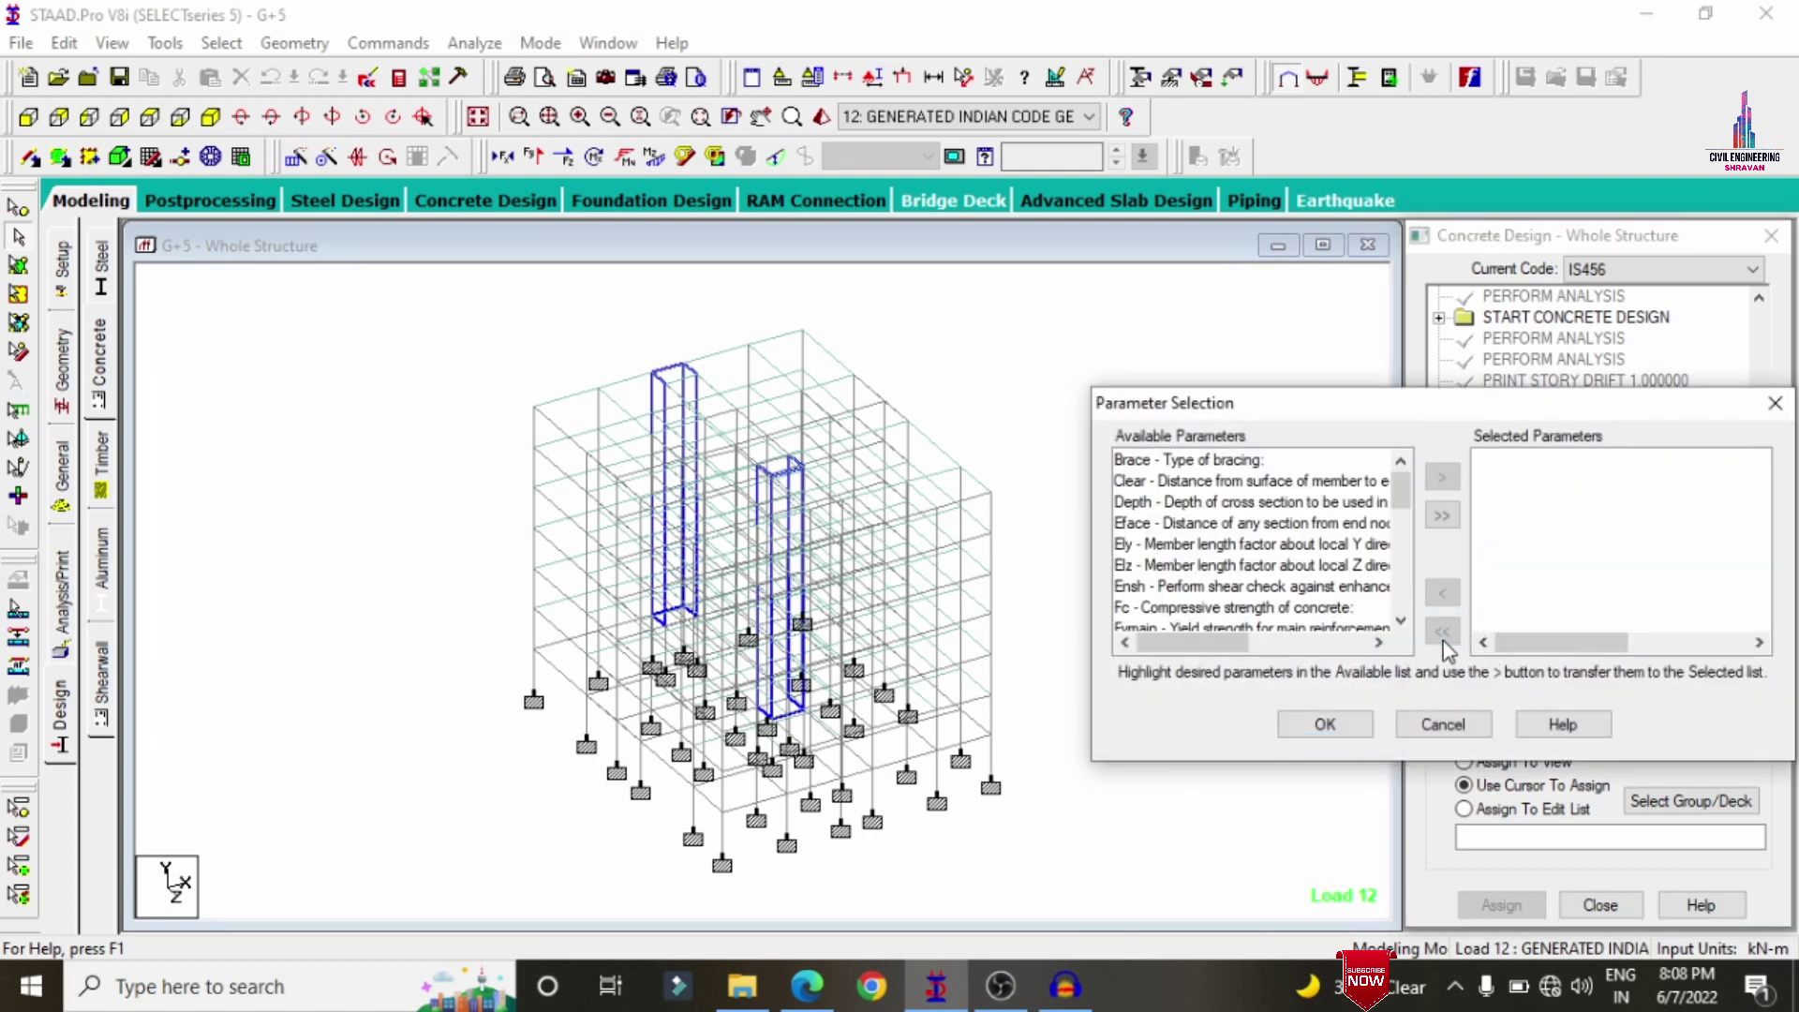
double_click(1143, 611)
double_click(1143, 611)
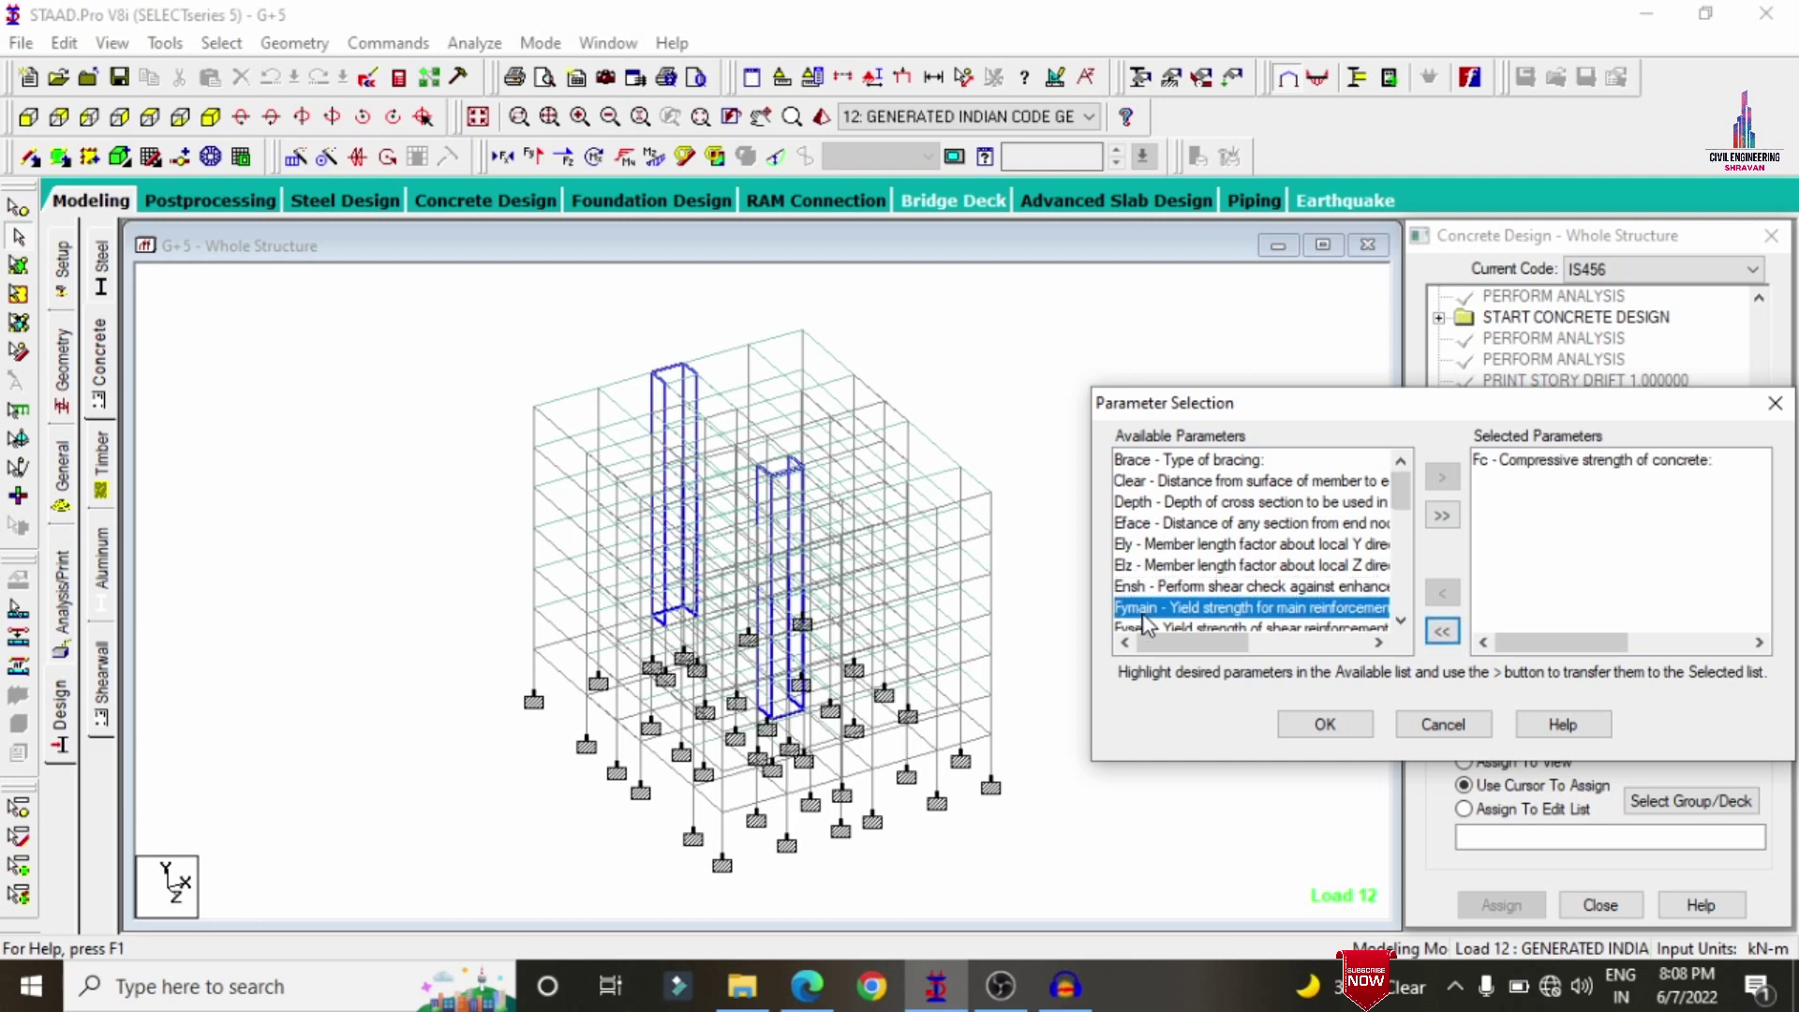
double_click(1143, 611)
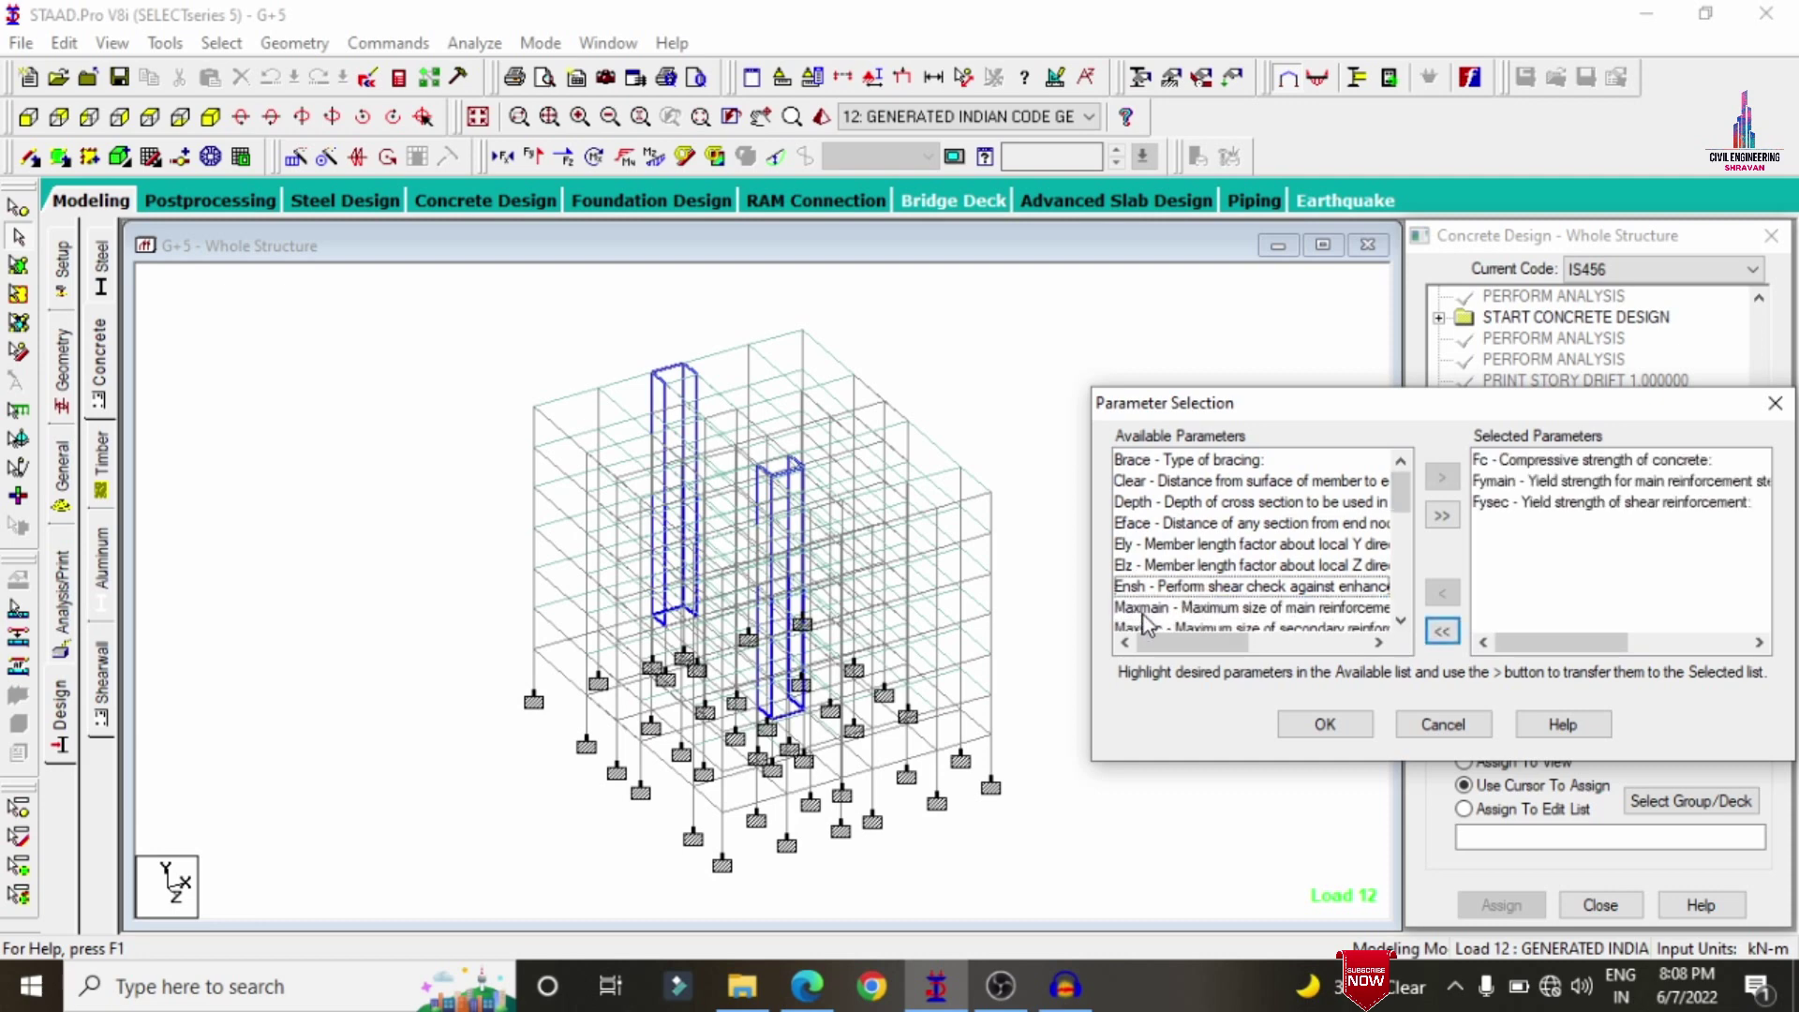
double_click(1143, 614)
double_click(1143, 614)
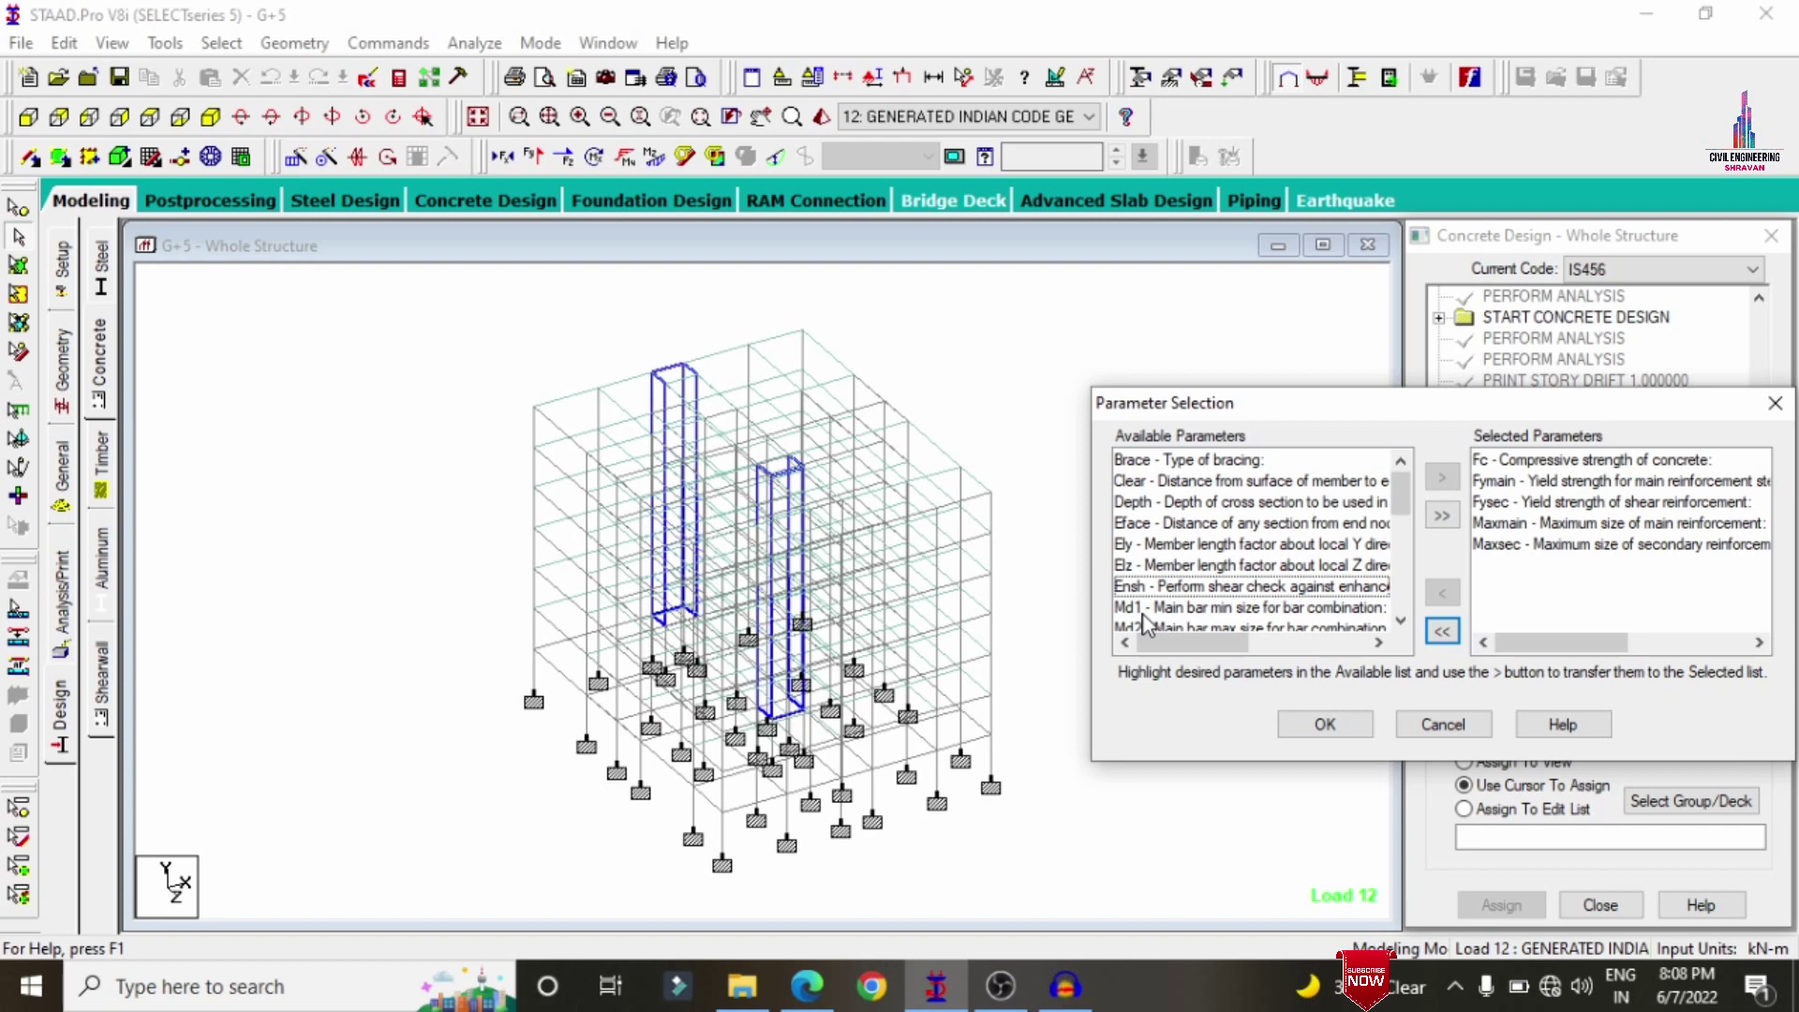
left_click(1325, 728)
- Add FC 30000 and FYMAIN 500000 kN/m2 as concrete design parameters
left_click(1598, 679)
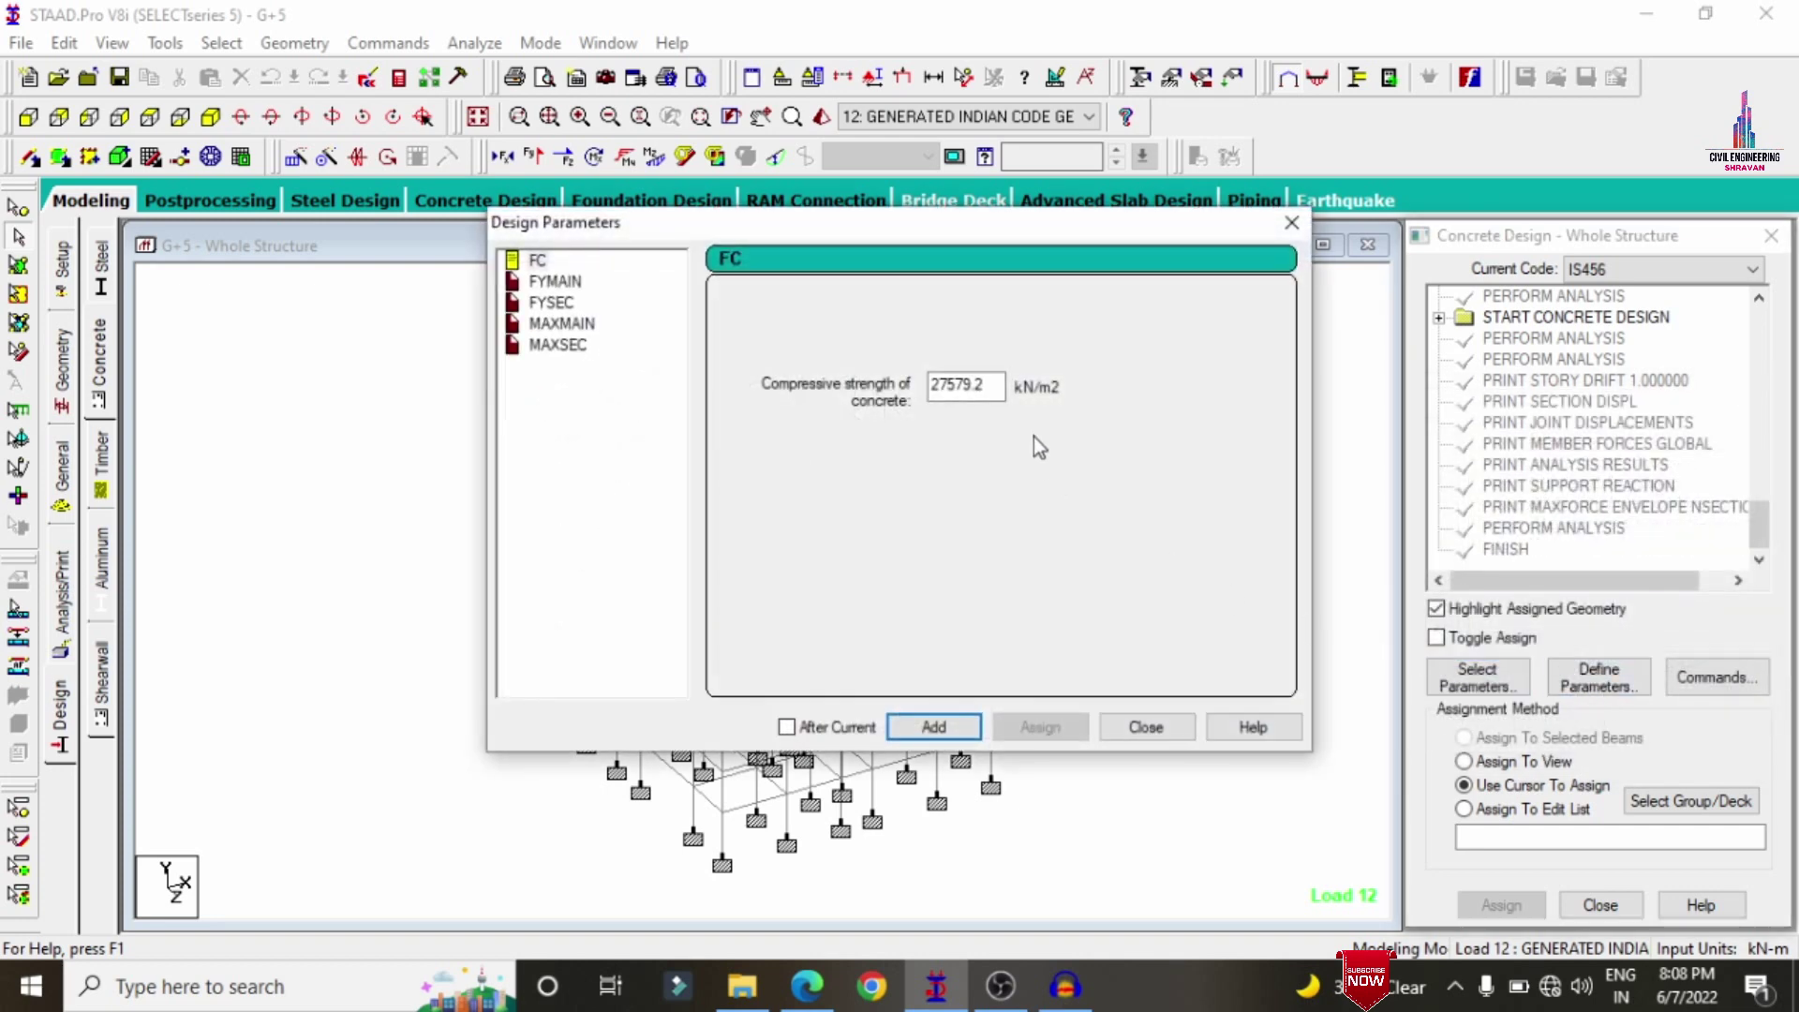
double_click(965, 385)
type("30000")
left_click(956, 729)
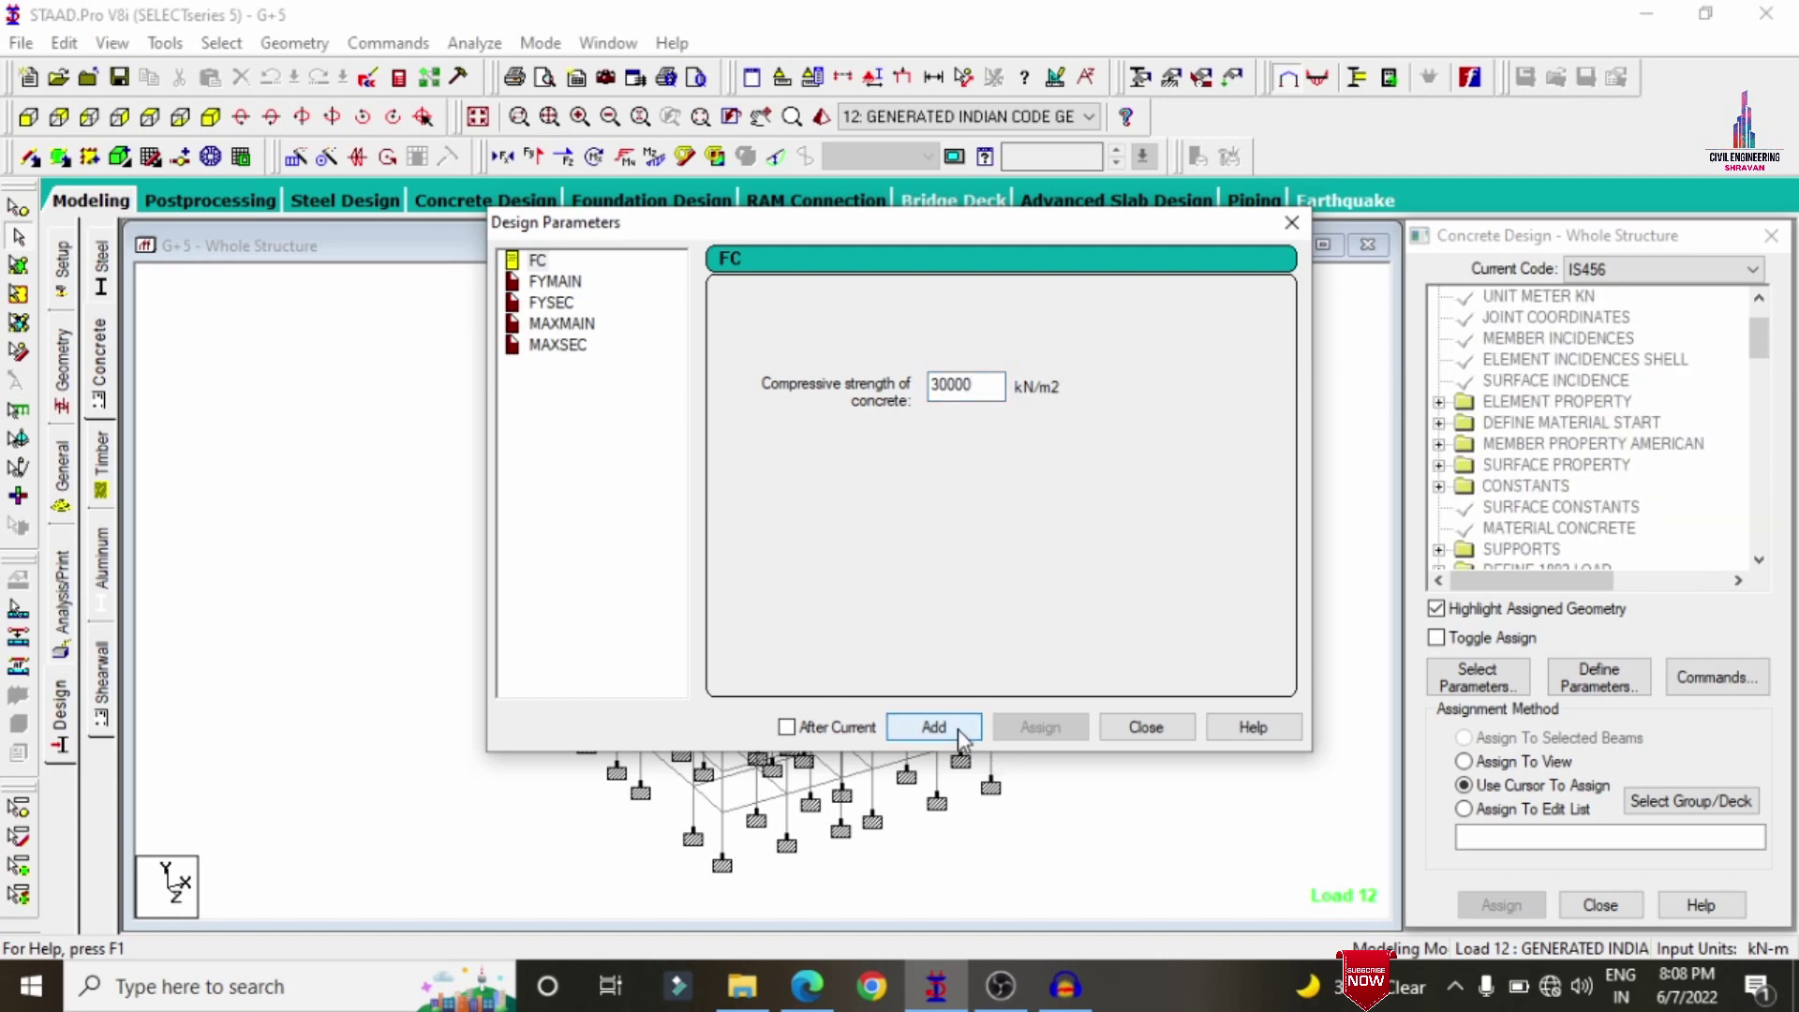
left_click(579, 286)
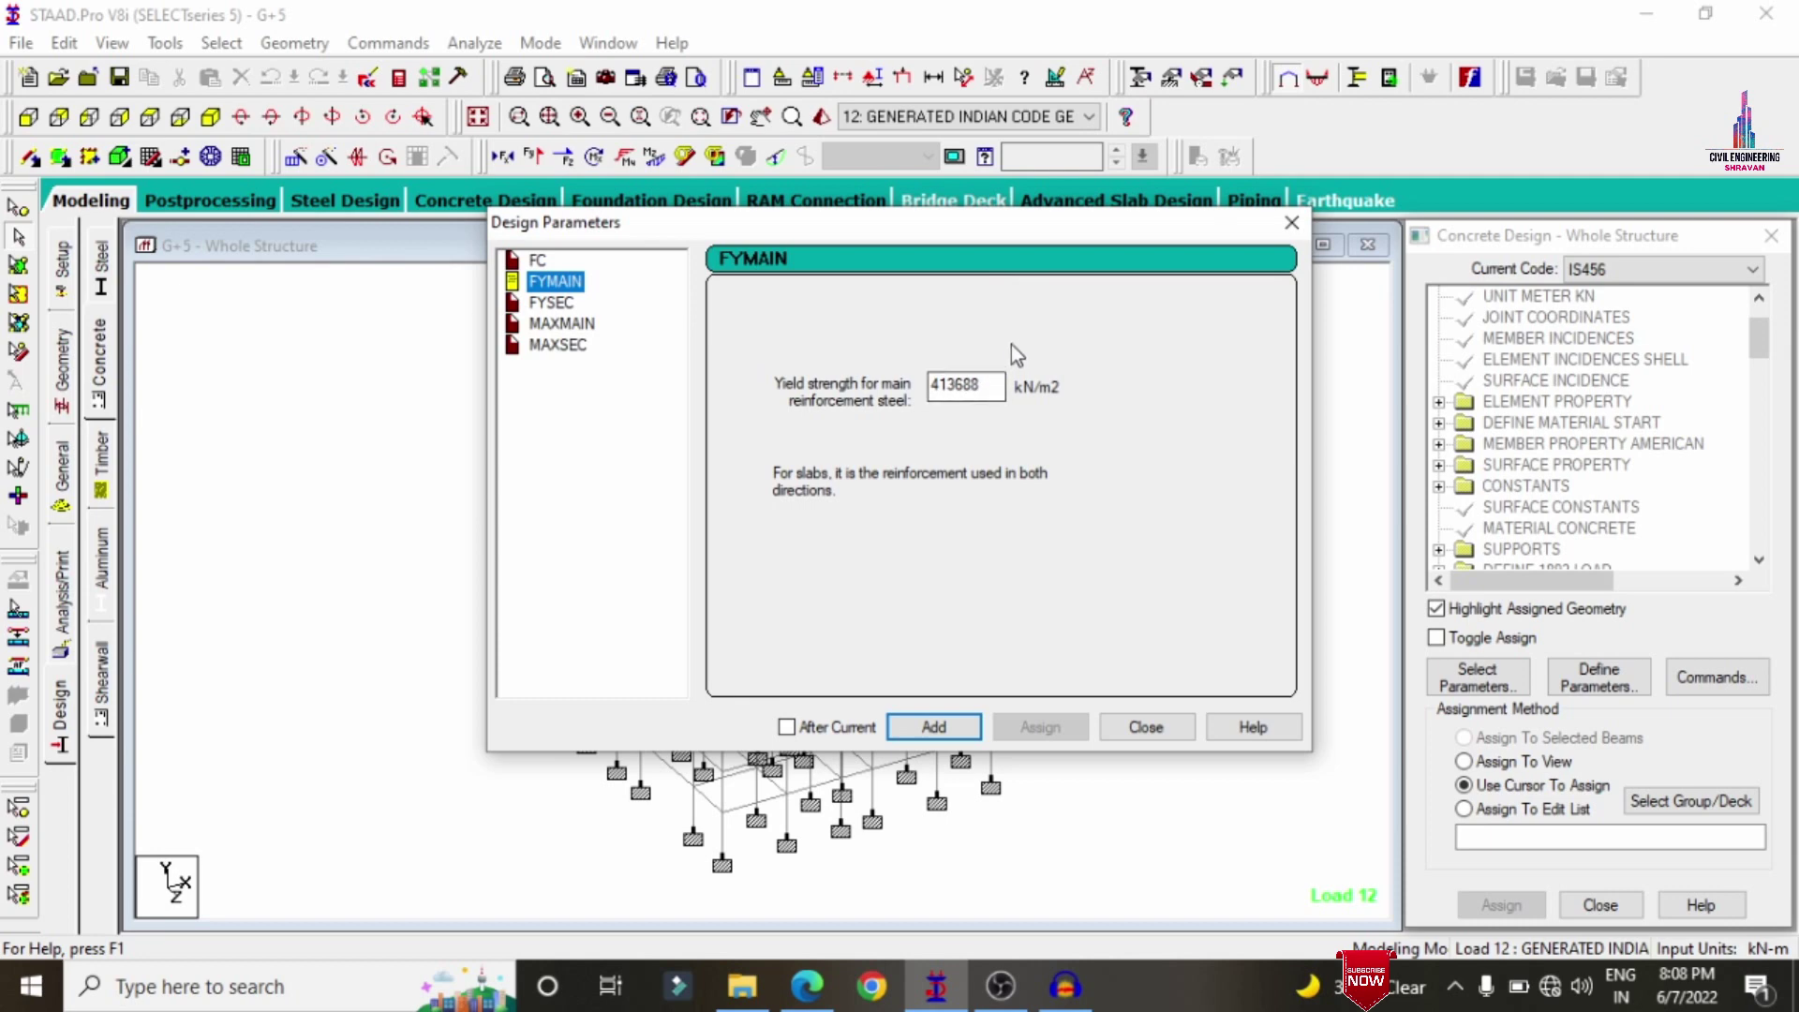
type("500")
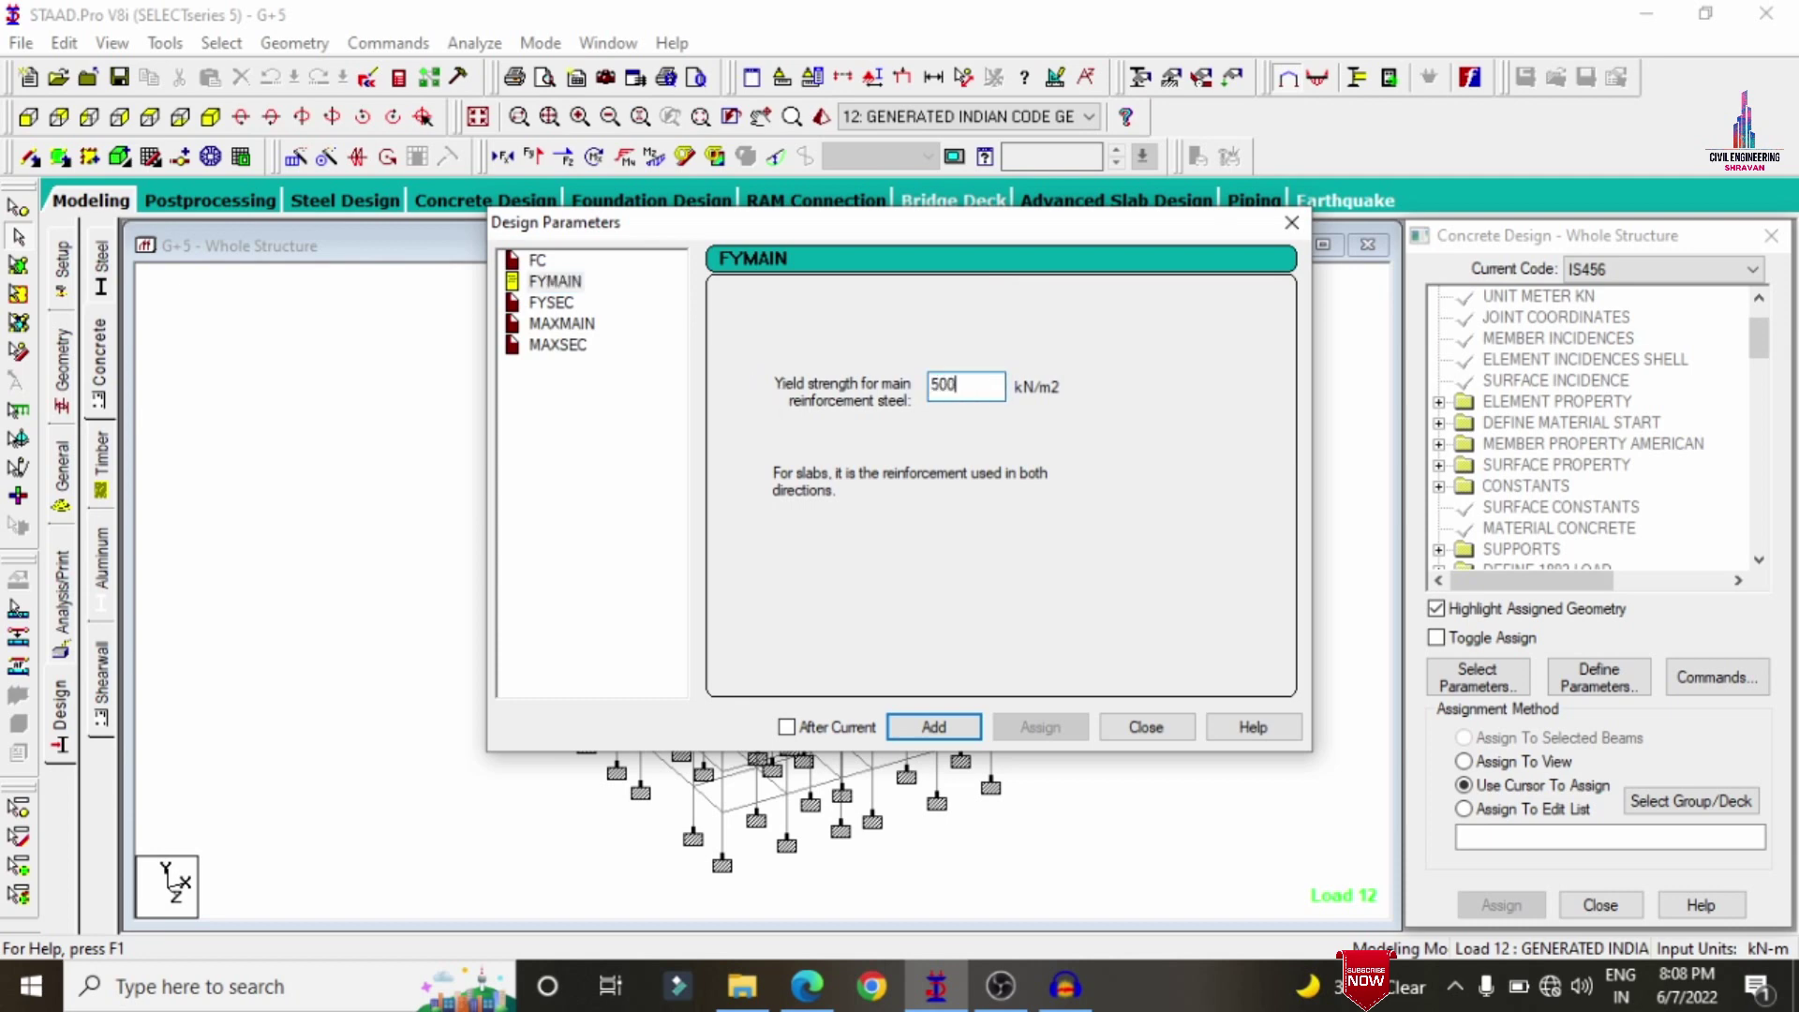
type("000")
left_click(935, 728)
- Add FYSEC 500000 kN/m2, MAXMAIN 20 mm and MAXSEC 12 mm, then close the dialog
left_click(557, 301)
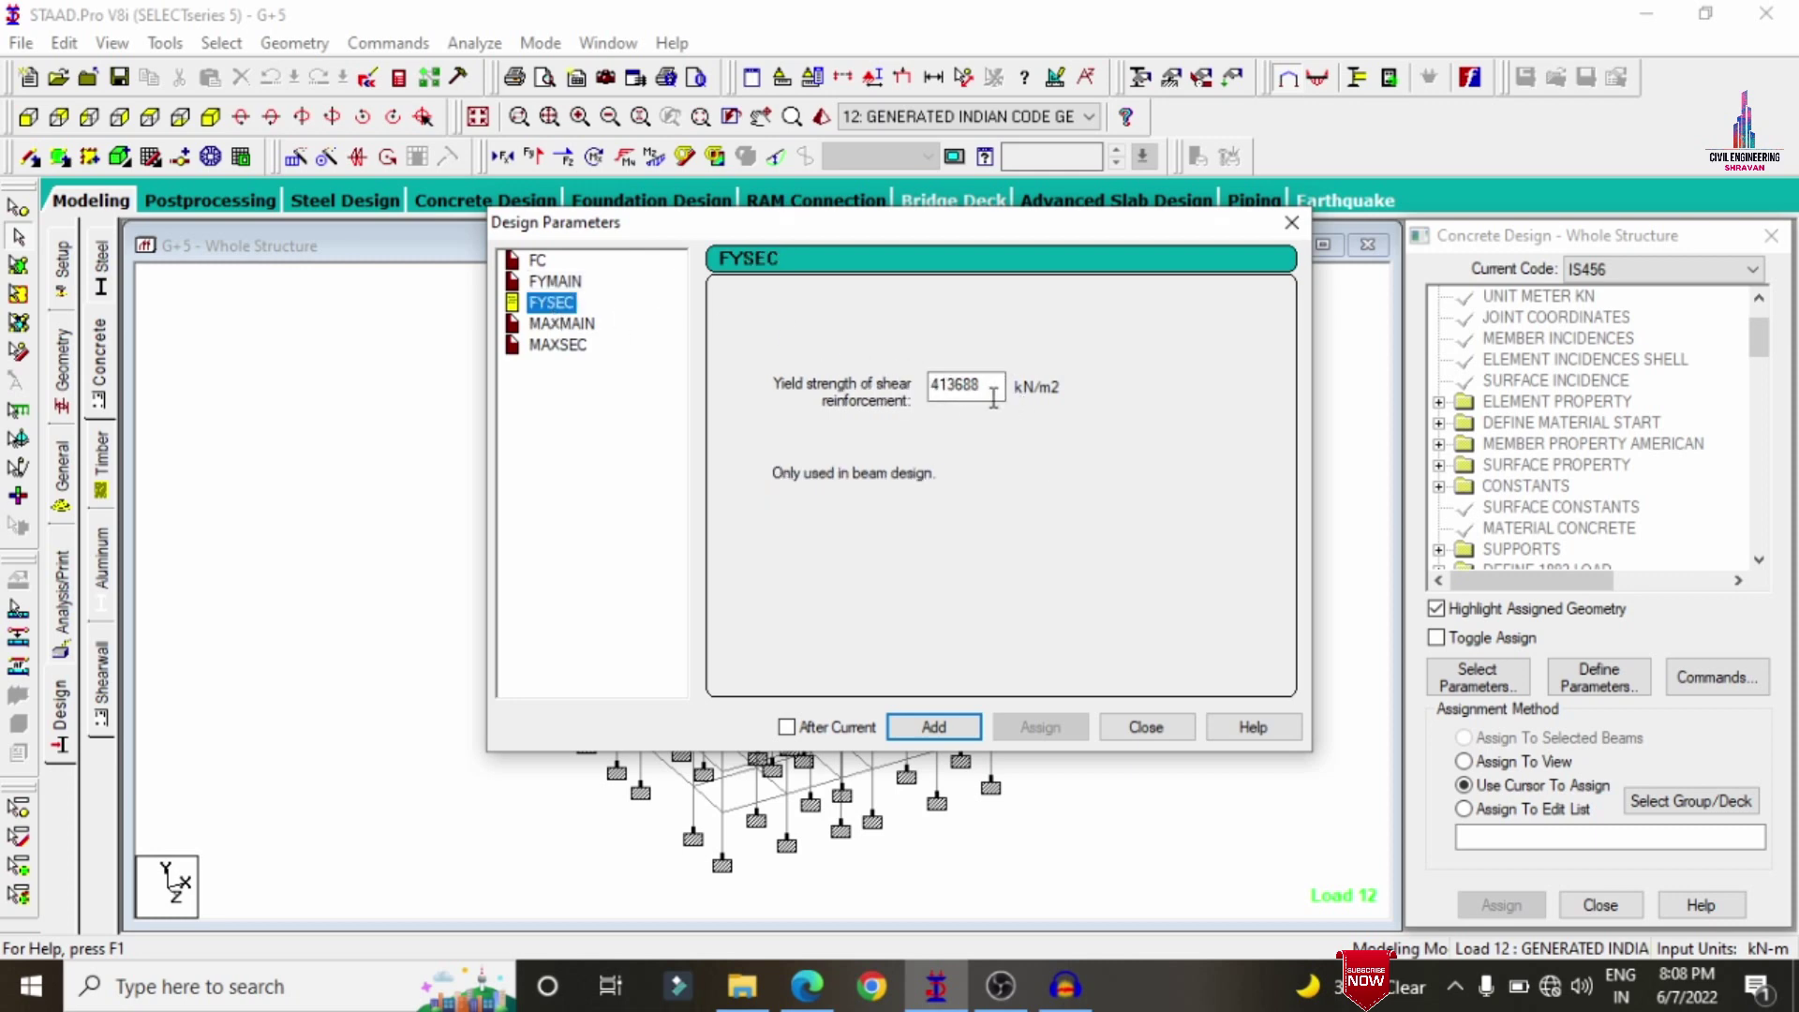
key("Tab")
type("5")
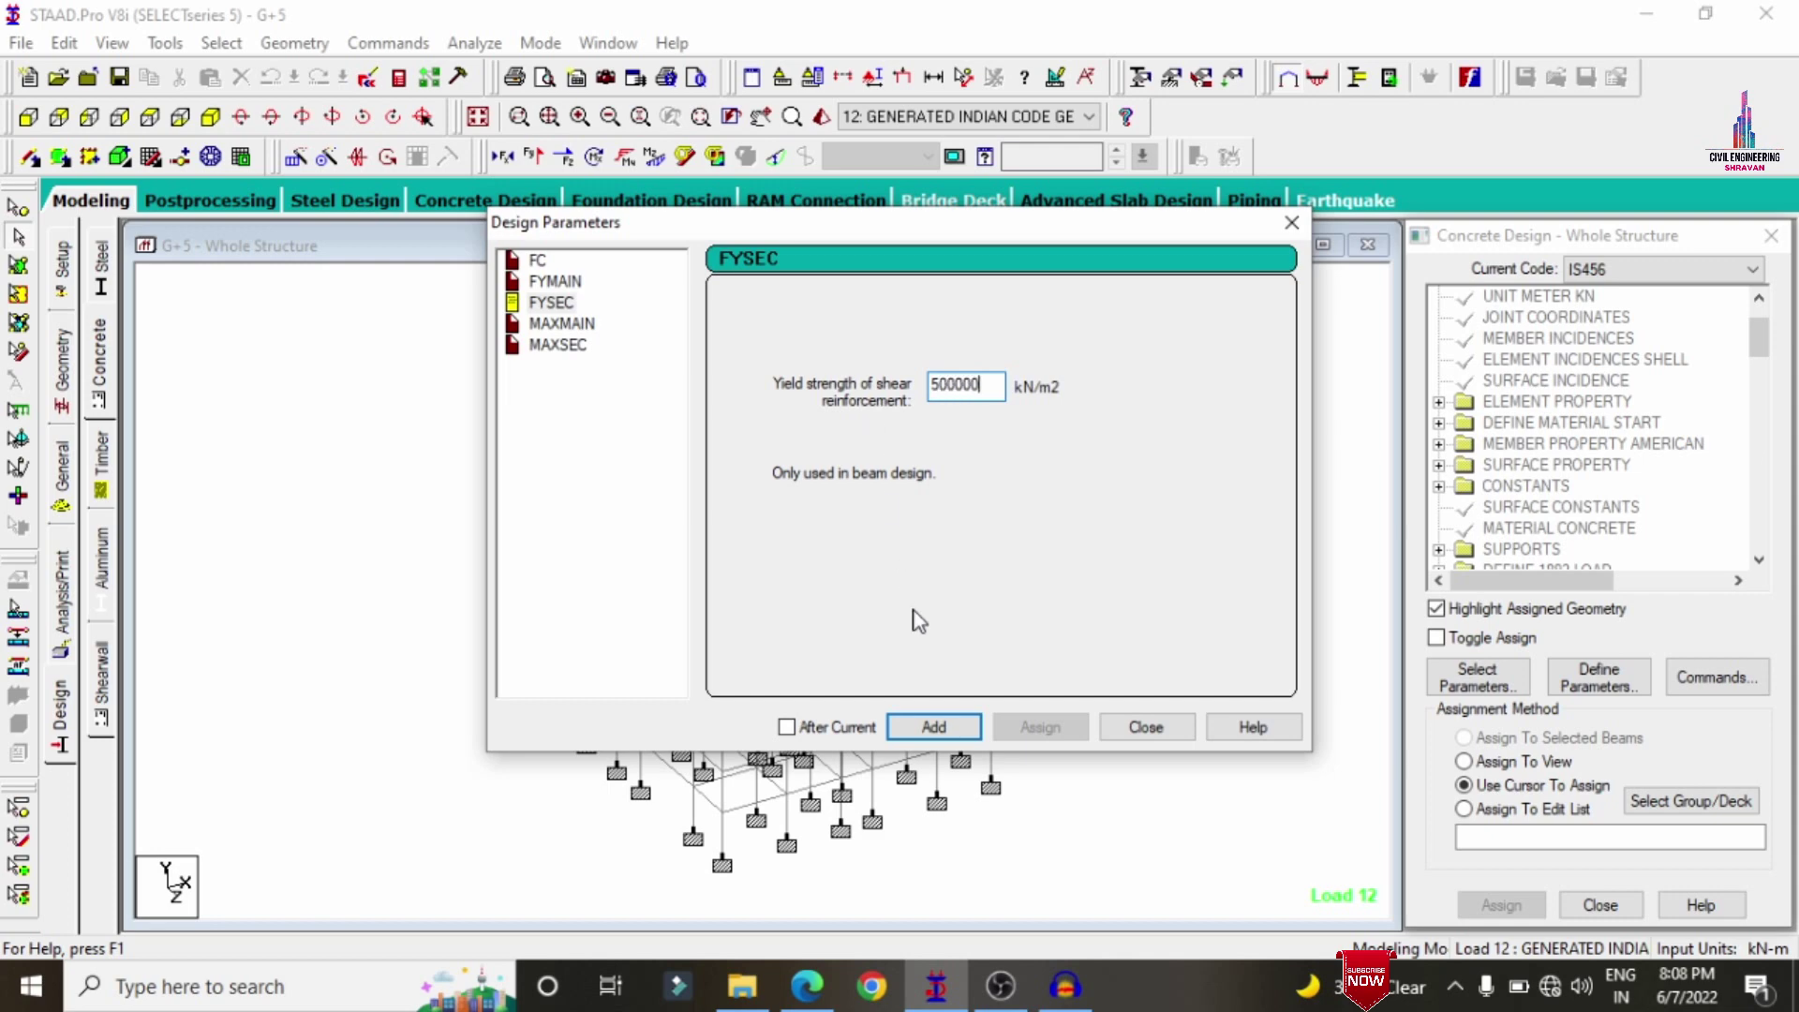
left_click(933, 727)
left_click(561, 324)
left_click(761, 446)
left_click(923, 727)
left_click(560, 345)
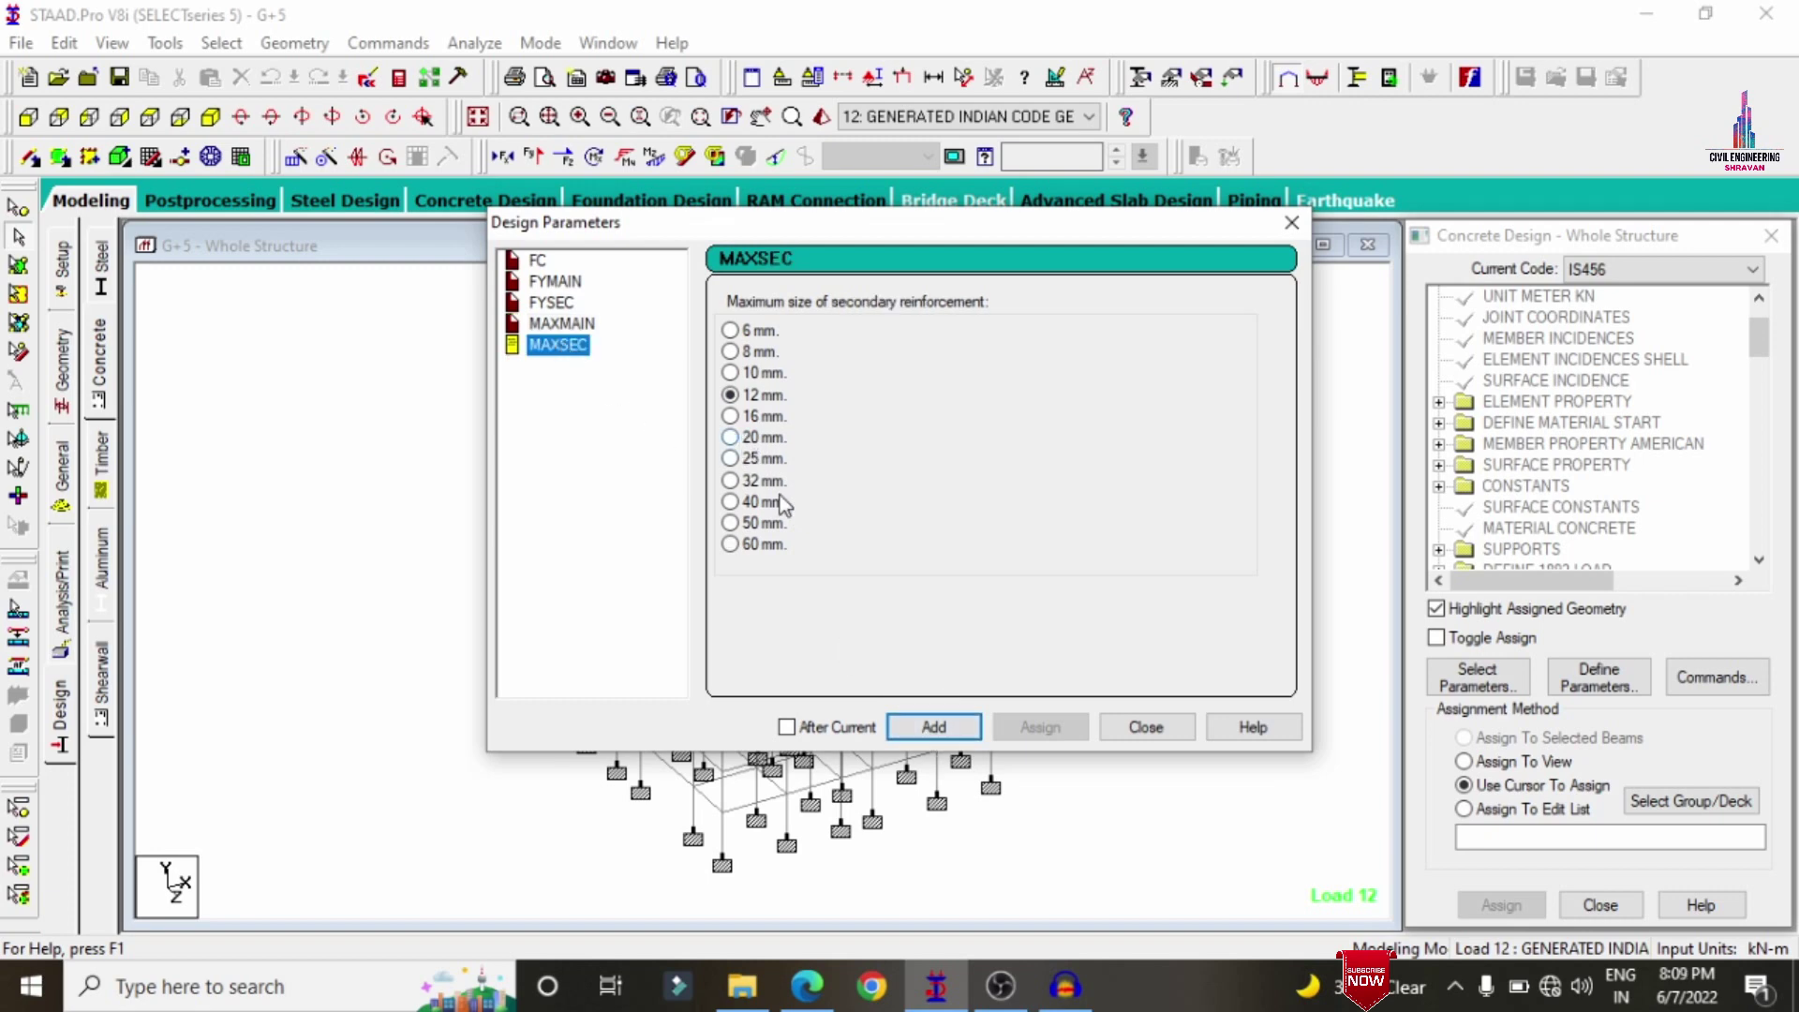
left_click(931, 727)
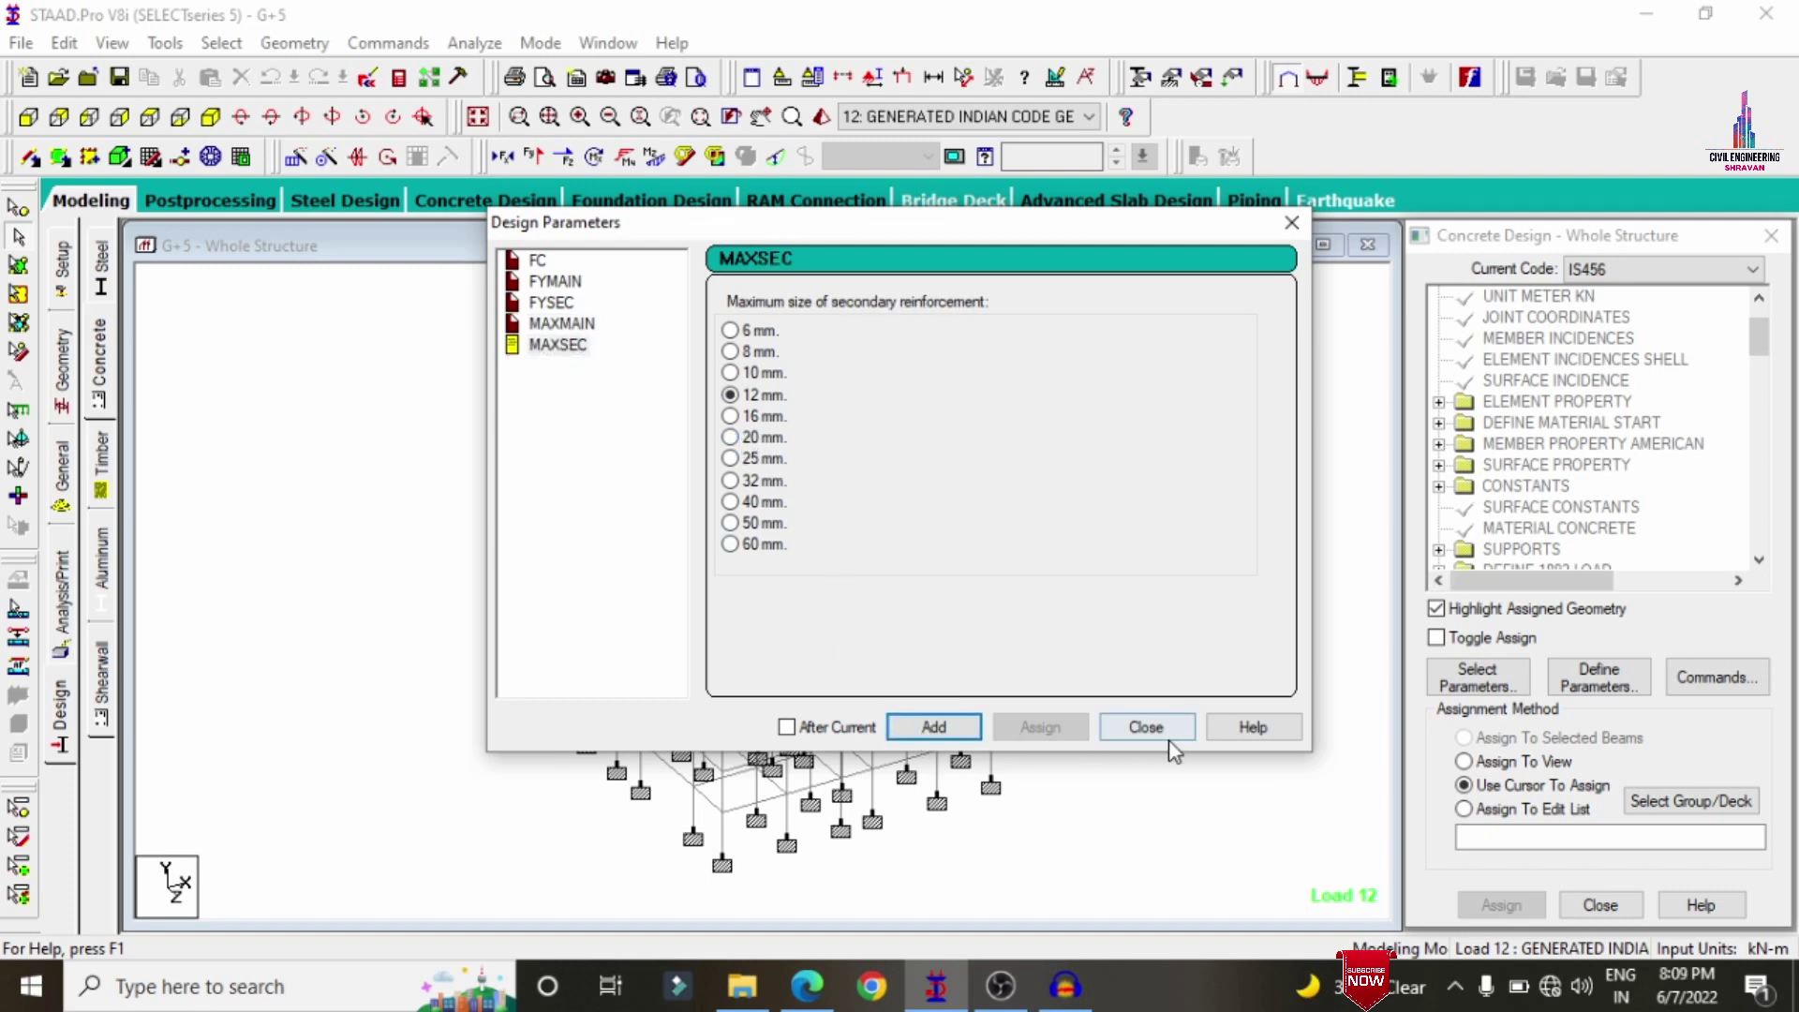
left_click(1145, 727)
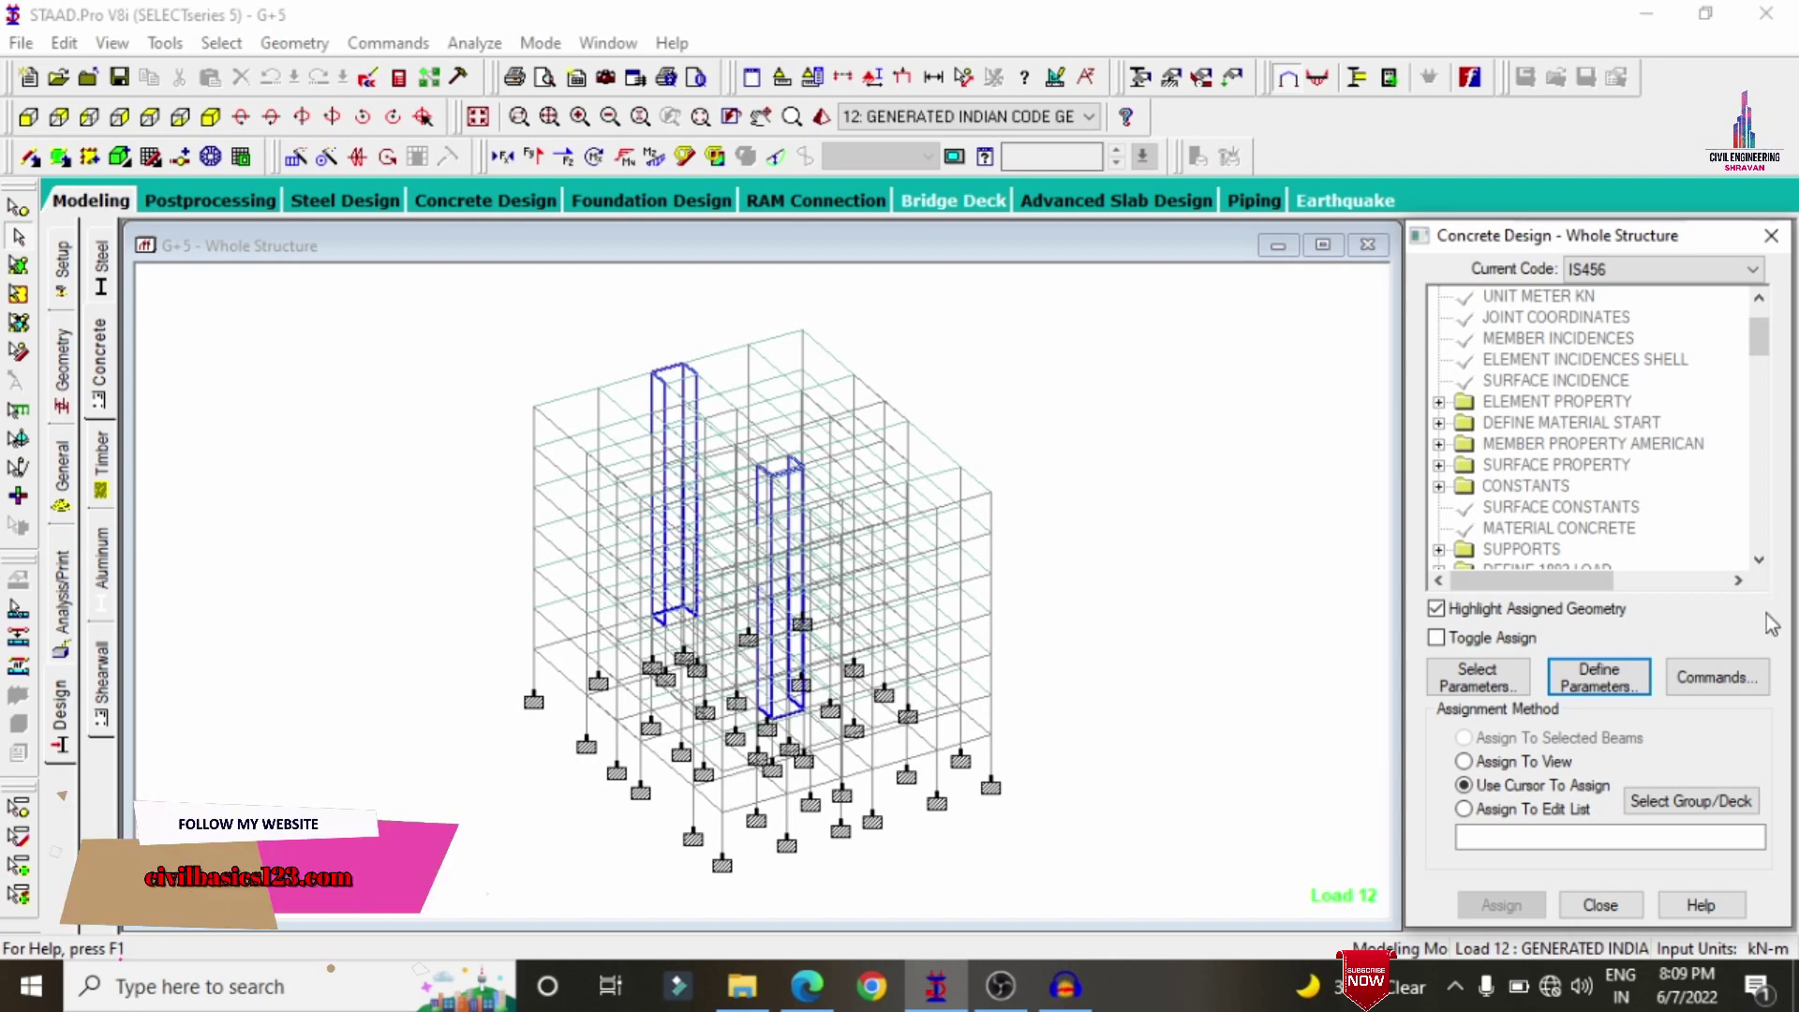
- Add DESIGN BEAM, DESIGN COLUMN, DESIGN SLAB/ELEMENT and TAKE OFF commands to the IS456 design
left_click(1750, 682)
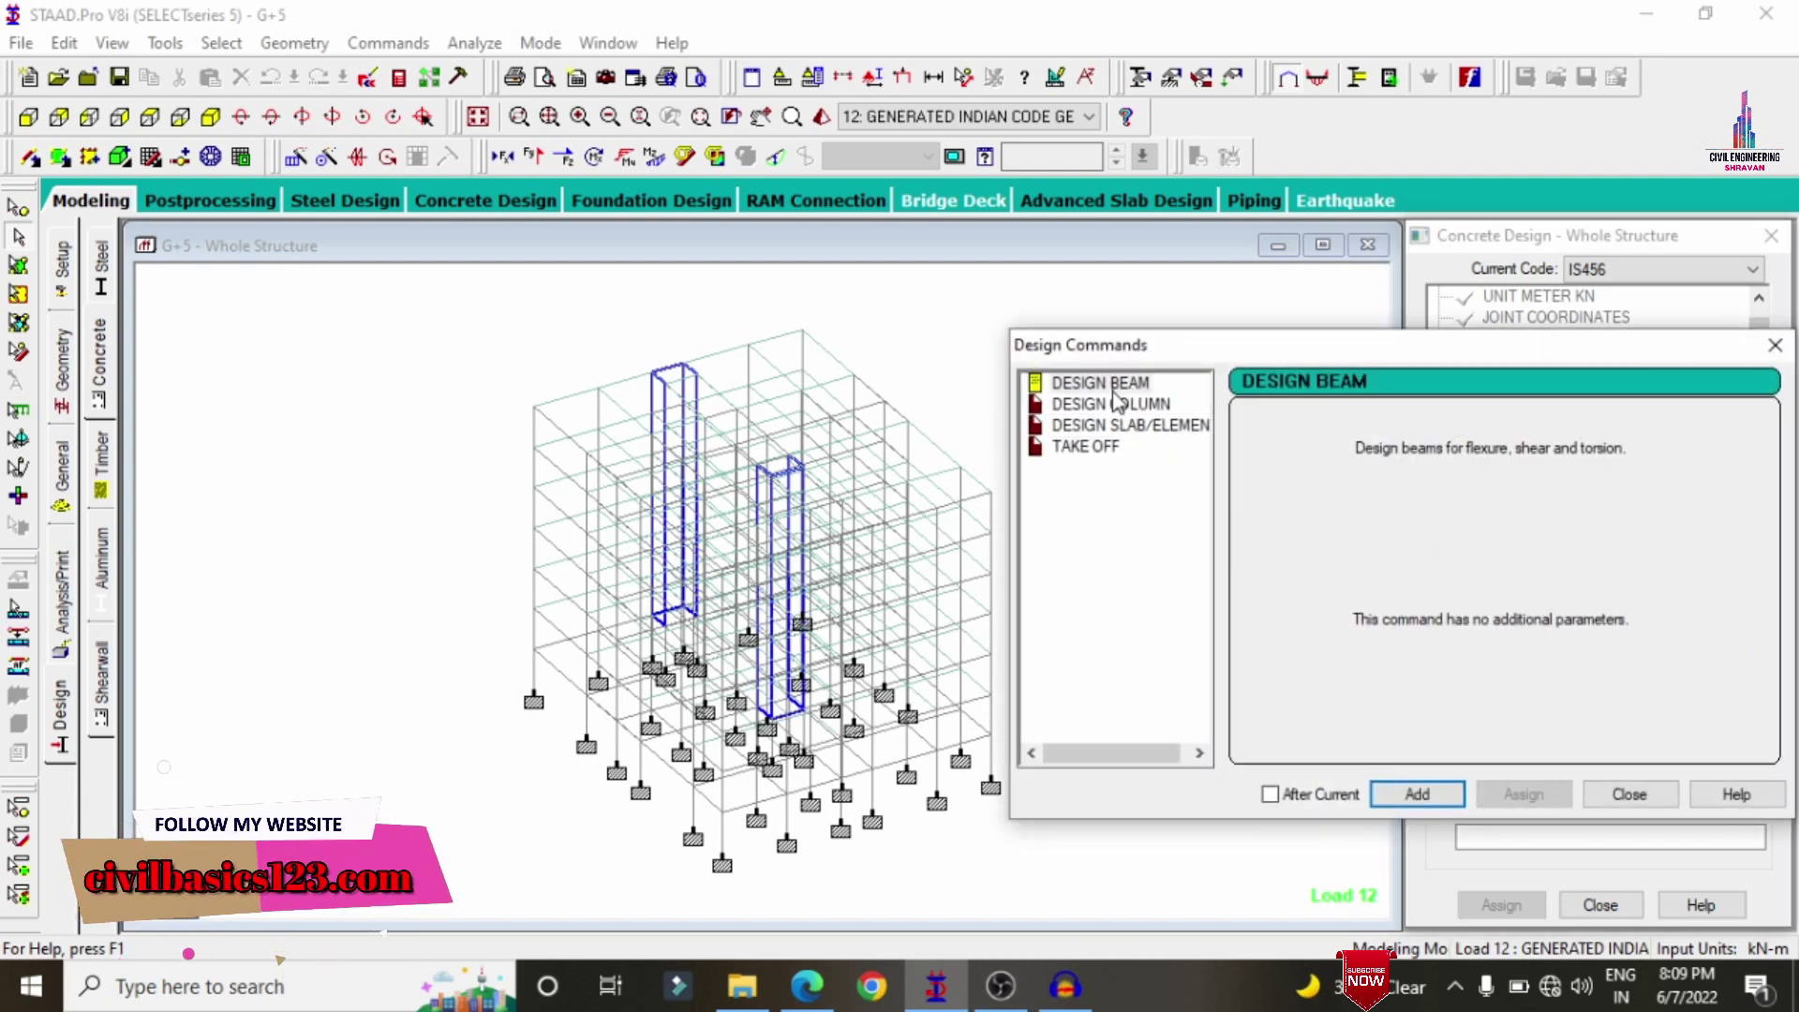
left_click(1417, 793)
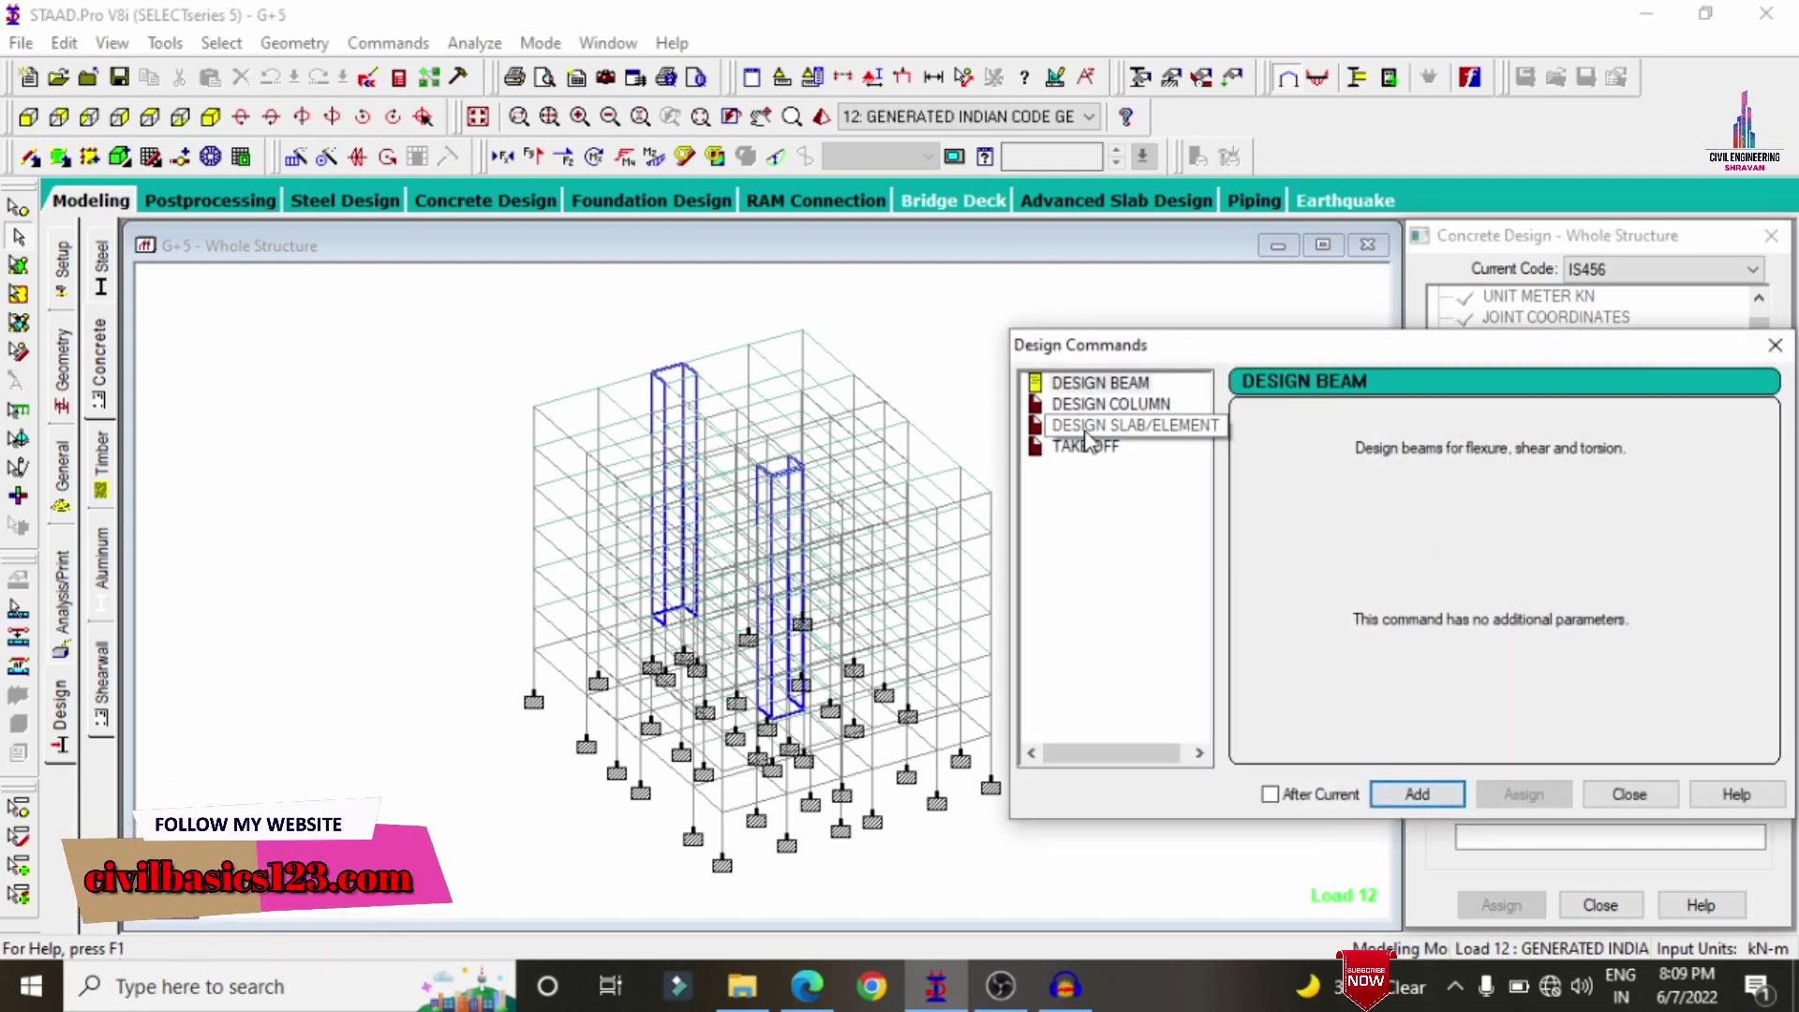
left_click(1110, 404)
left_click(1417, 793)
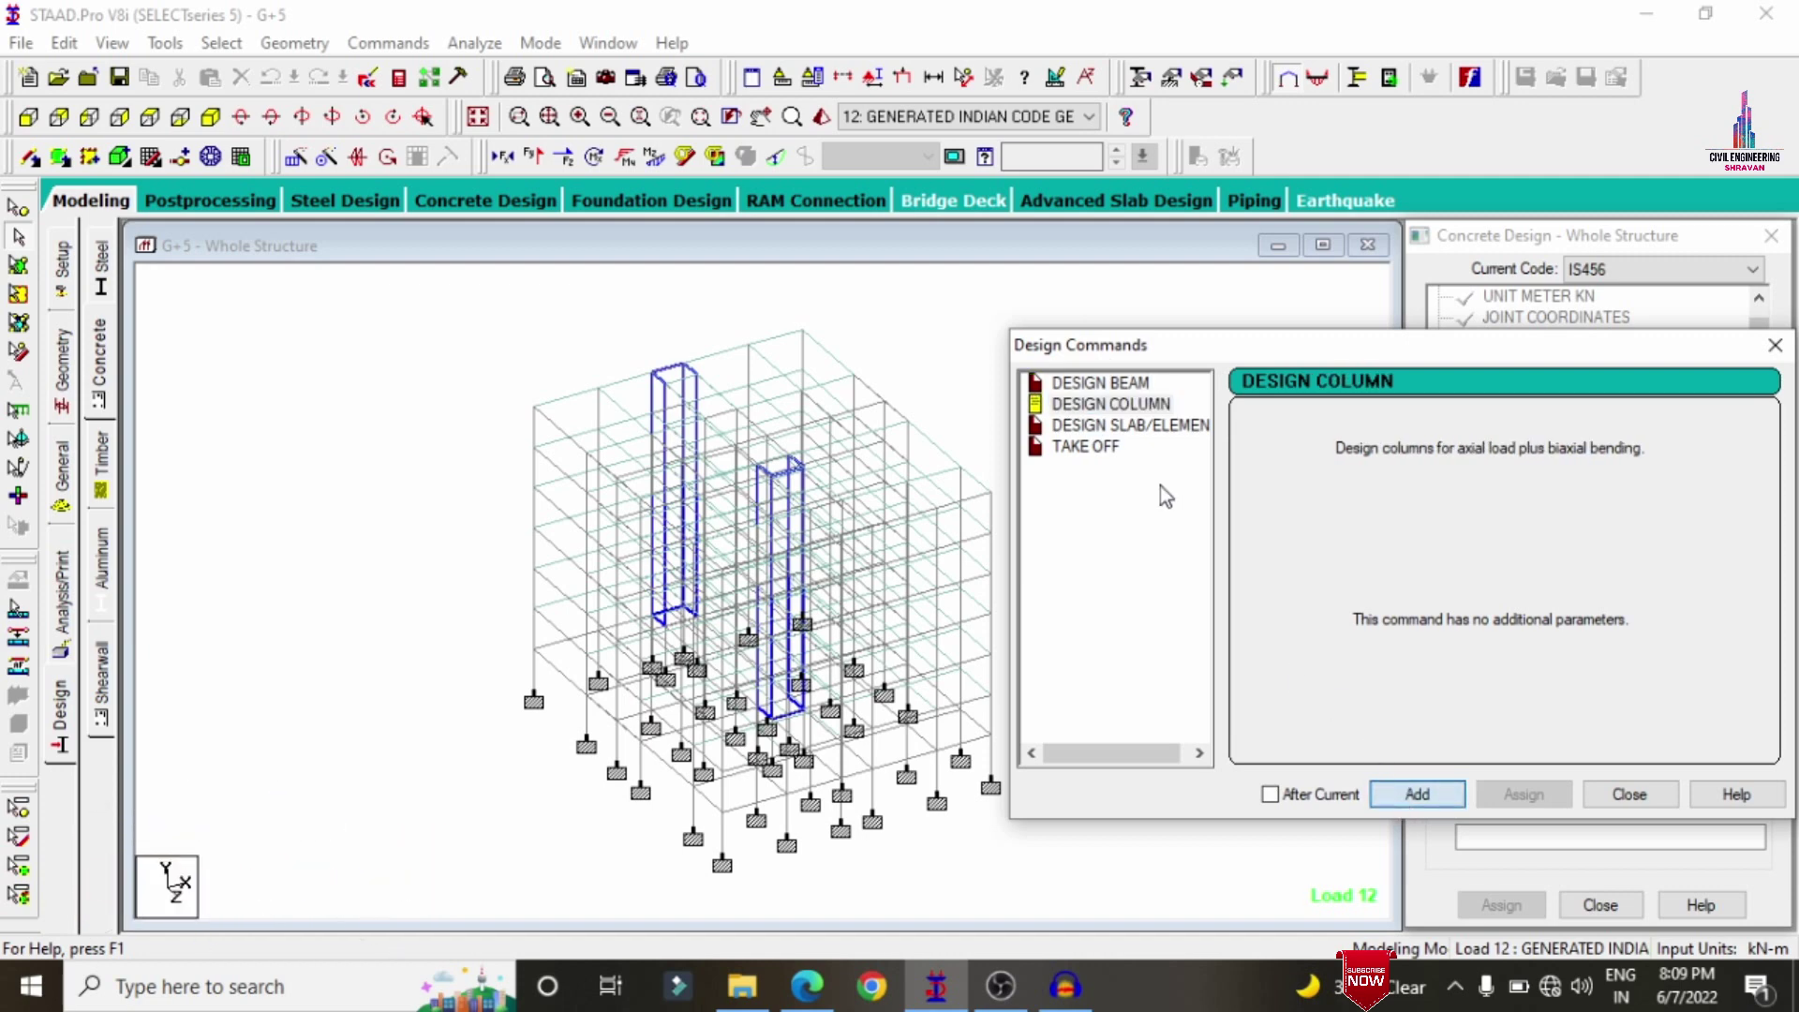
left_click(1111, 425)
left_click(1415, 794)
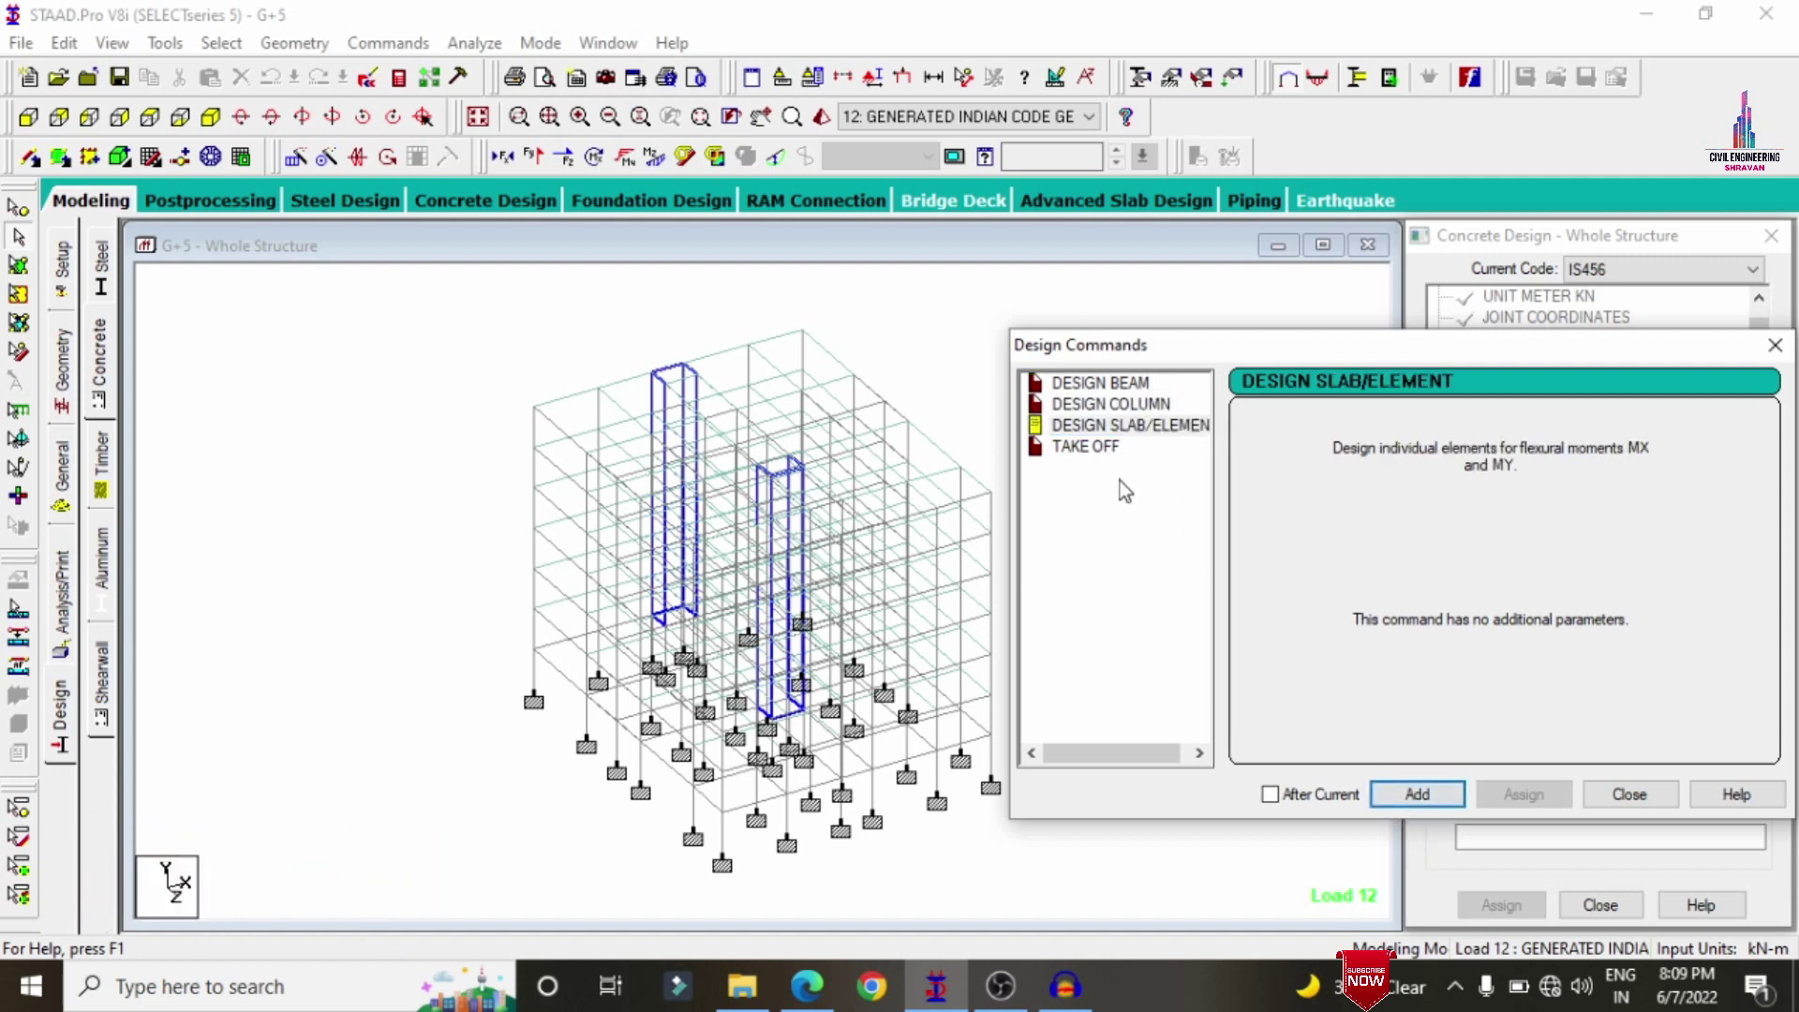
left_click(1095, 447)
left_click(1410, 796)
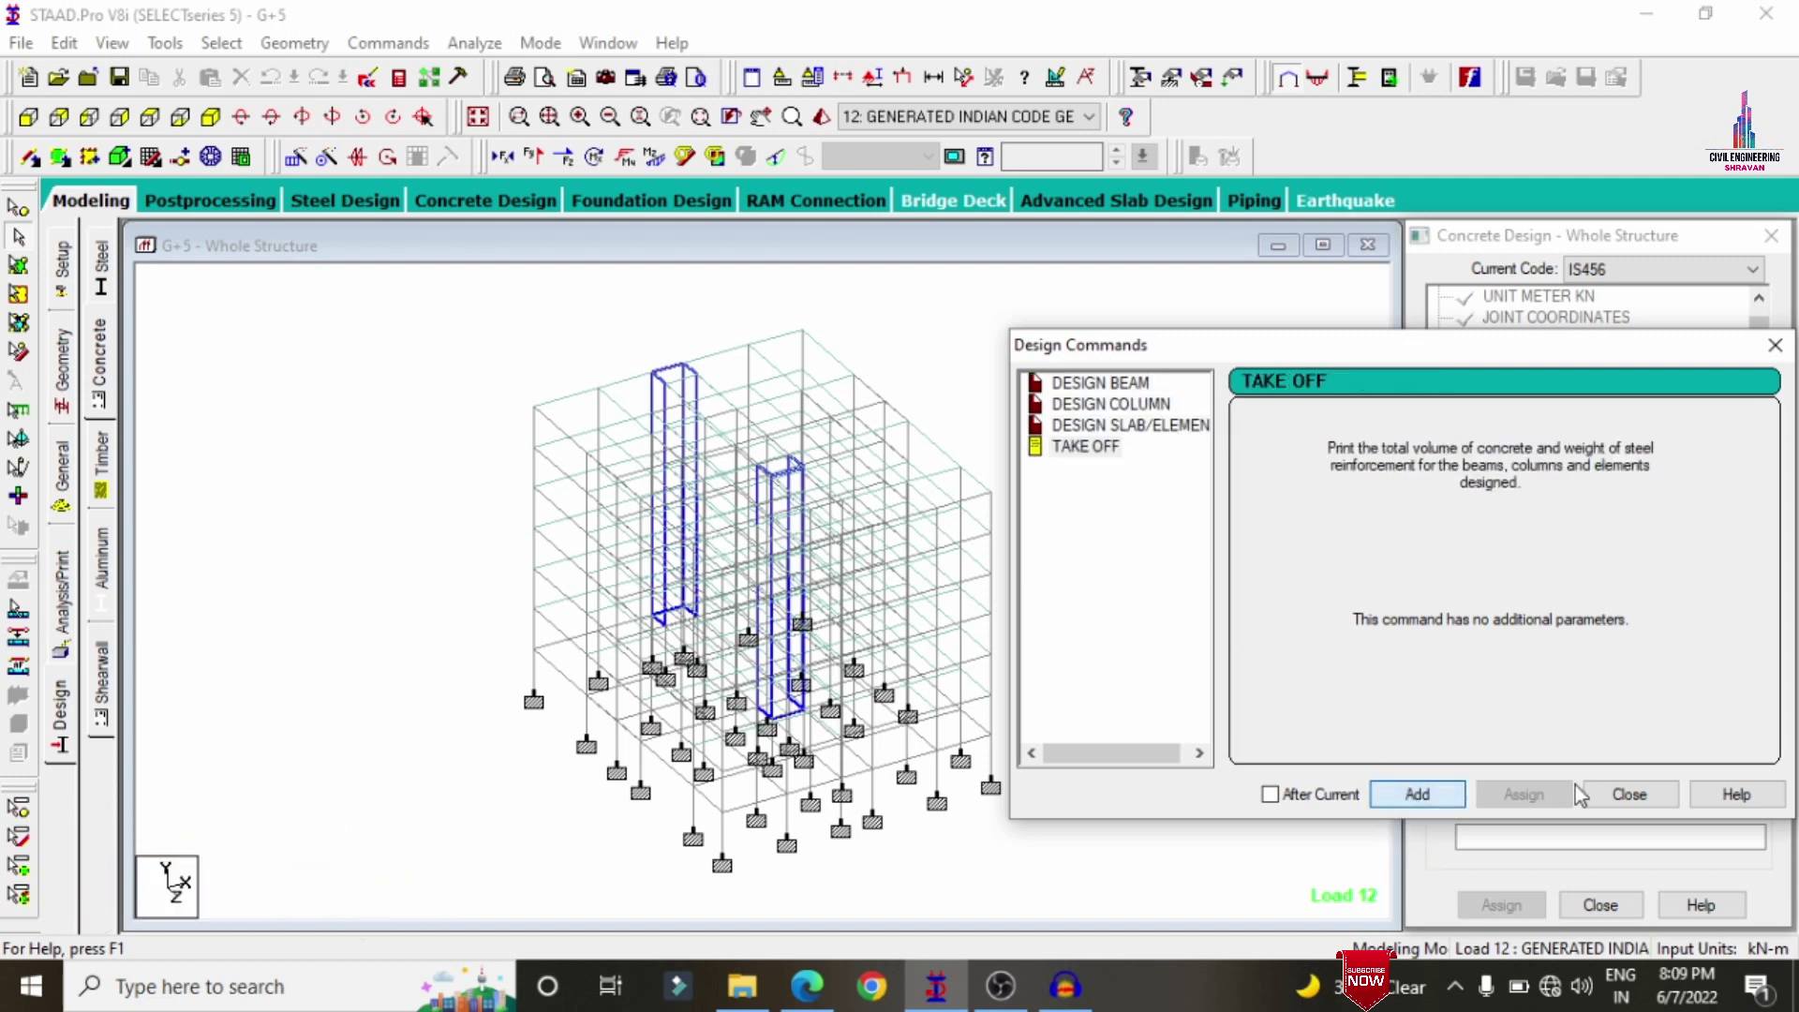
left_click(1629, 794)
left_click_drag(1758, 335, 1759, 489)
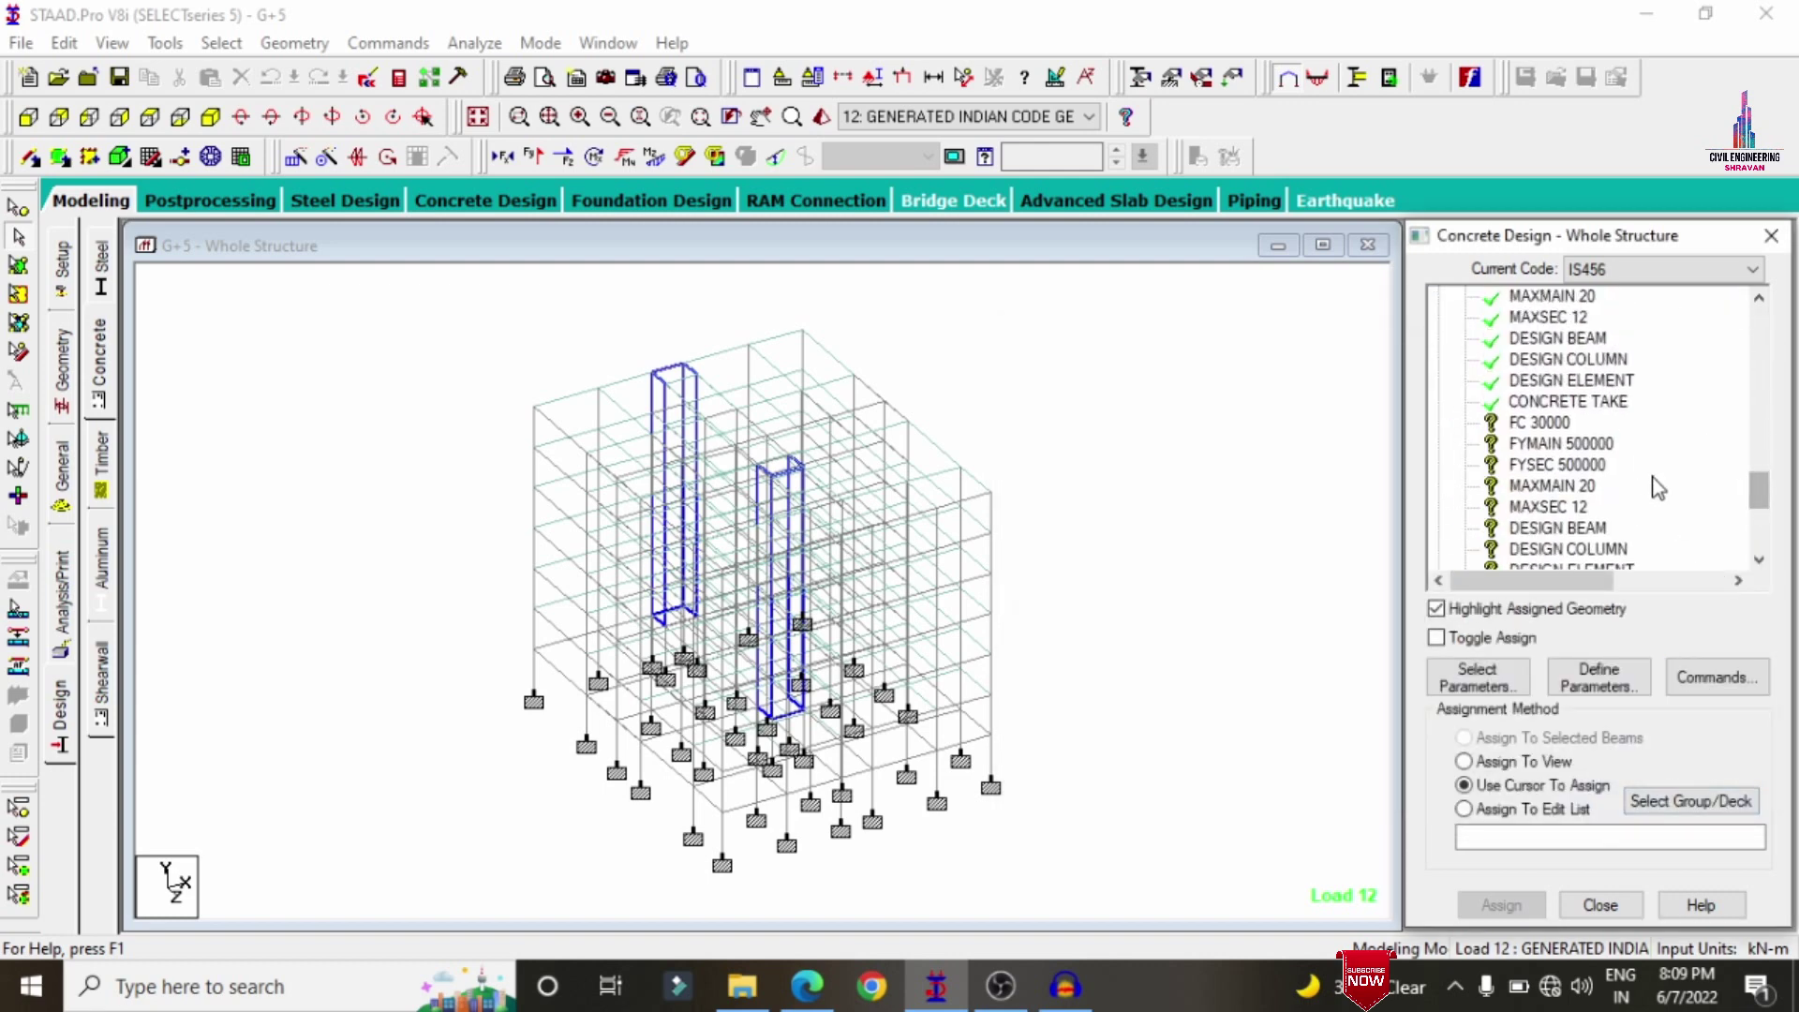
- Assign FC 30000, FYMAIN 500000 and FYSEC 500000 to the whole structure
left_click(1540, 423)
left_click(1506, 760)
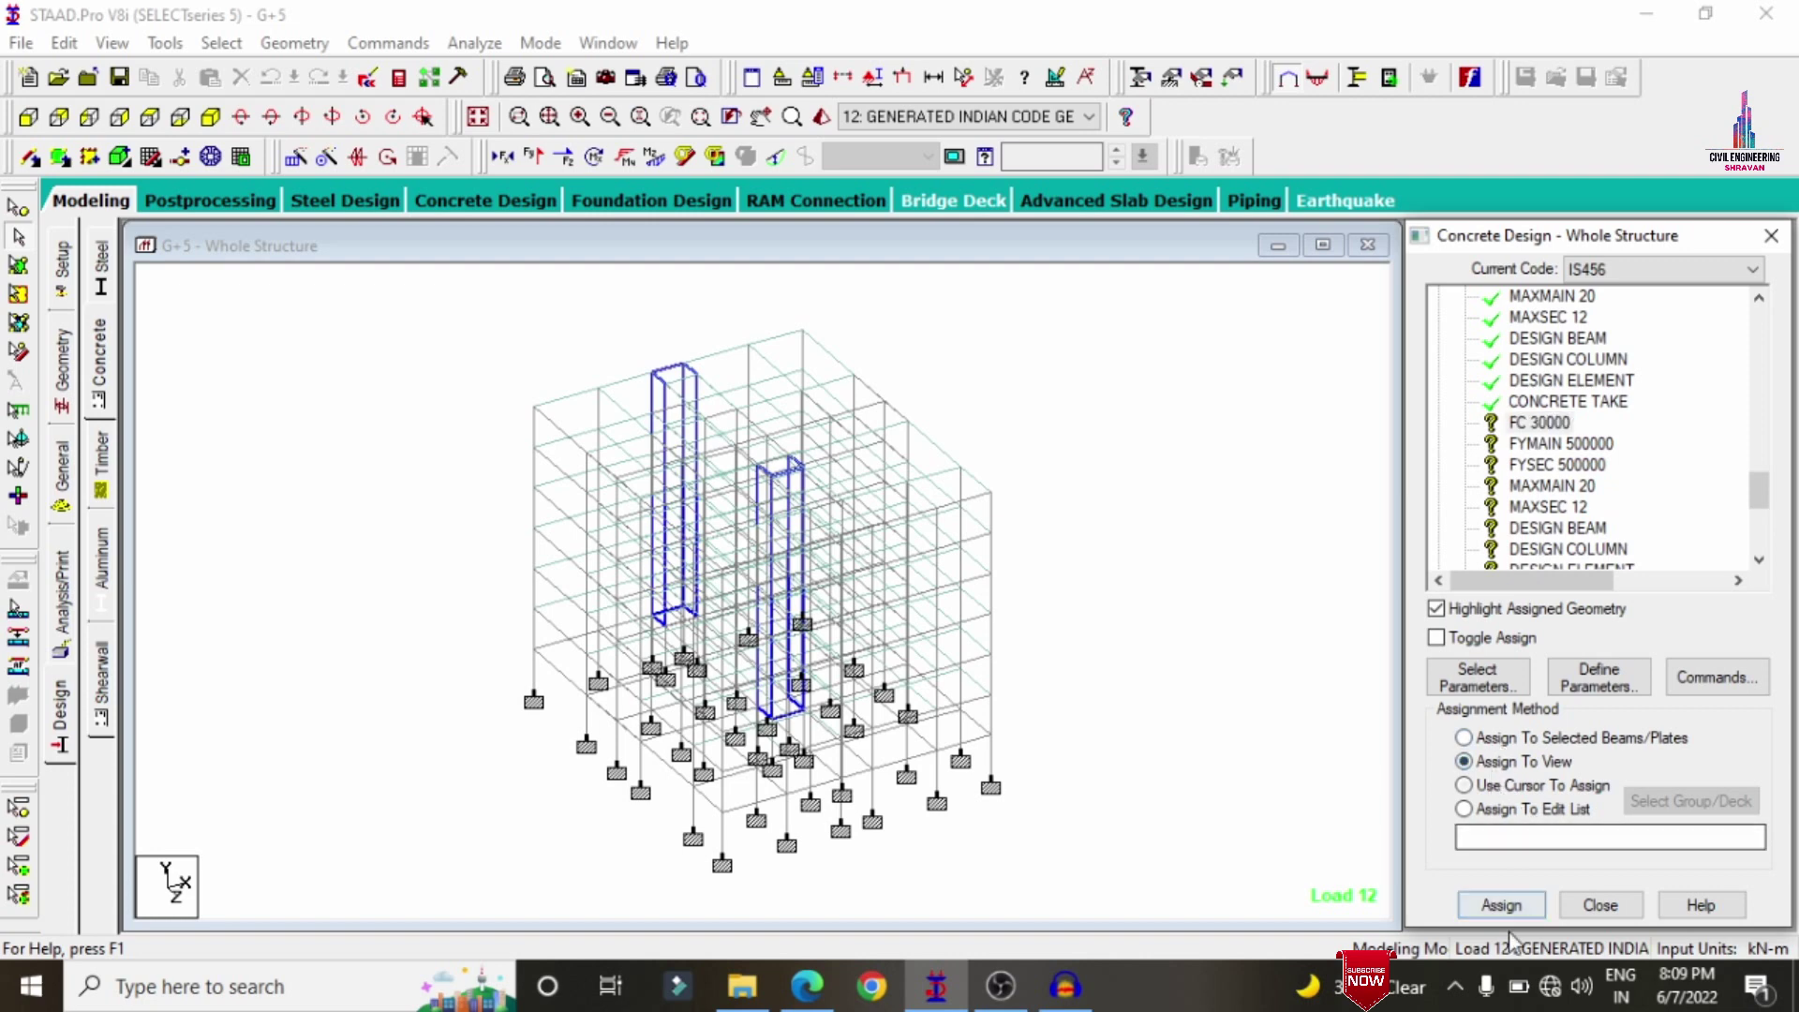
left_click(1499, 903)
left_click(1604, 643)
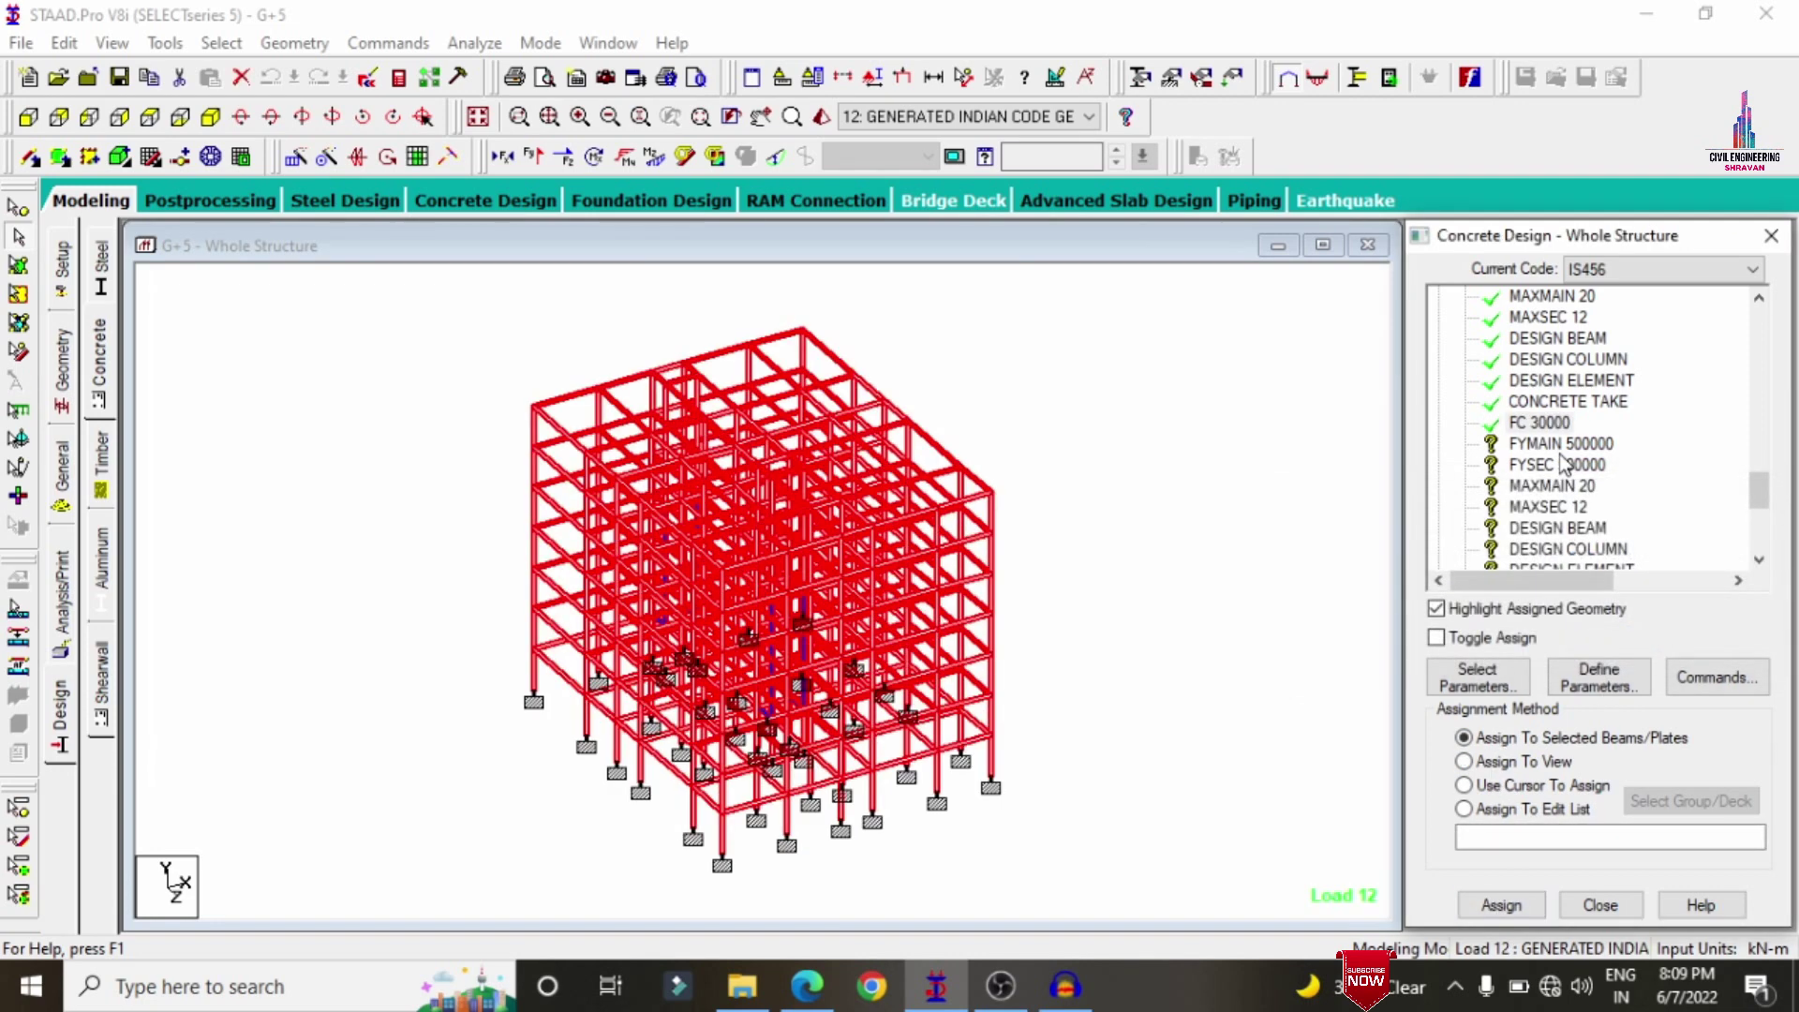
left_click(1504, 761)
left_click(1501, 904)
left_click(1617, 643)
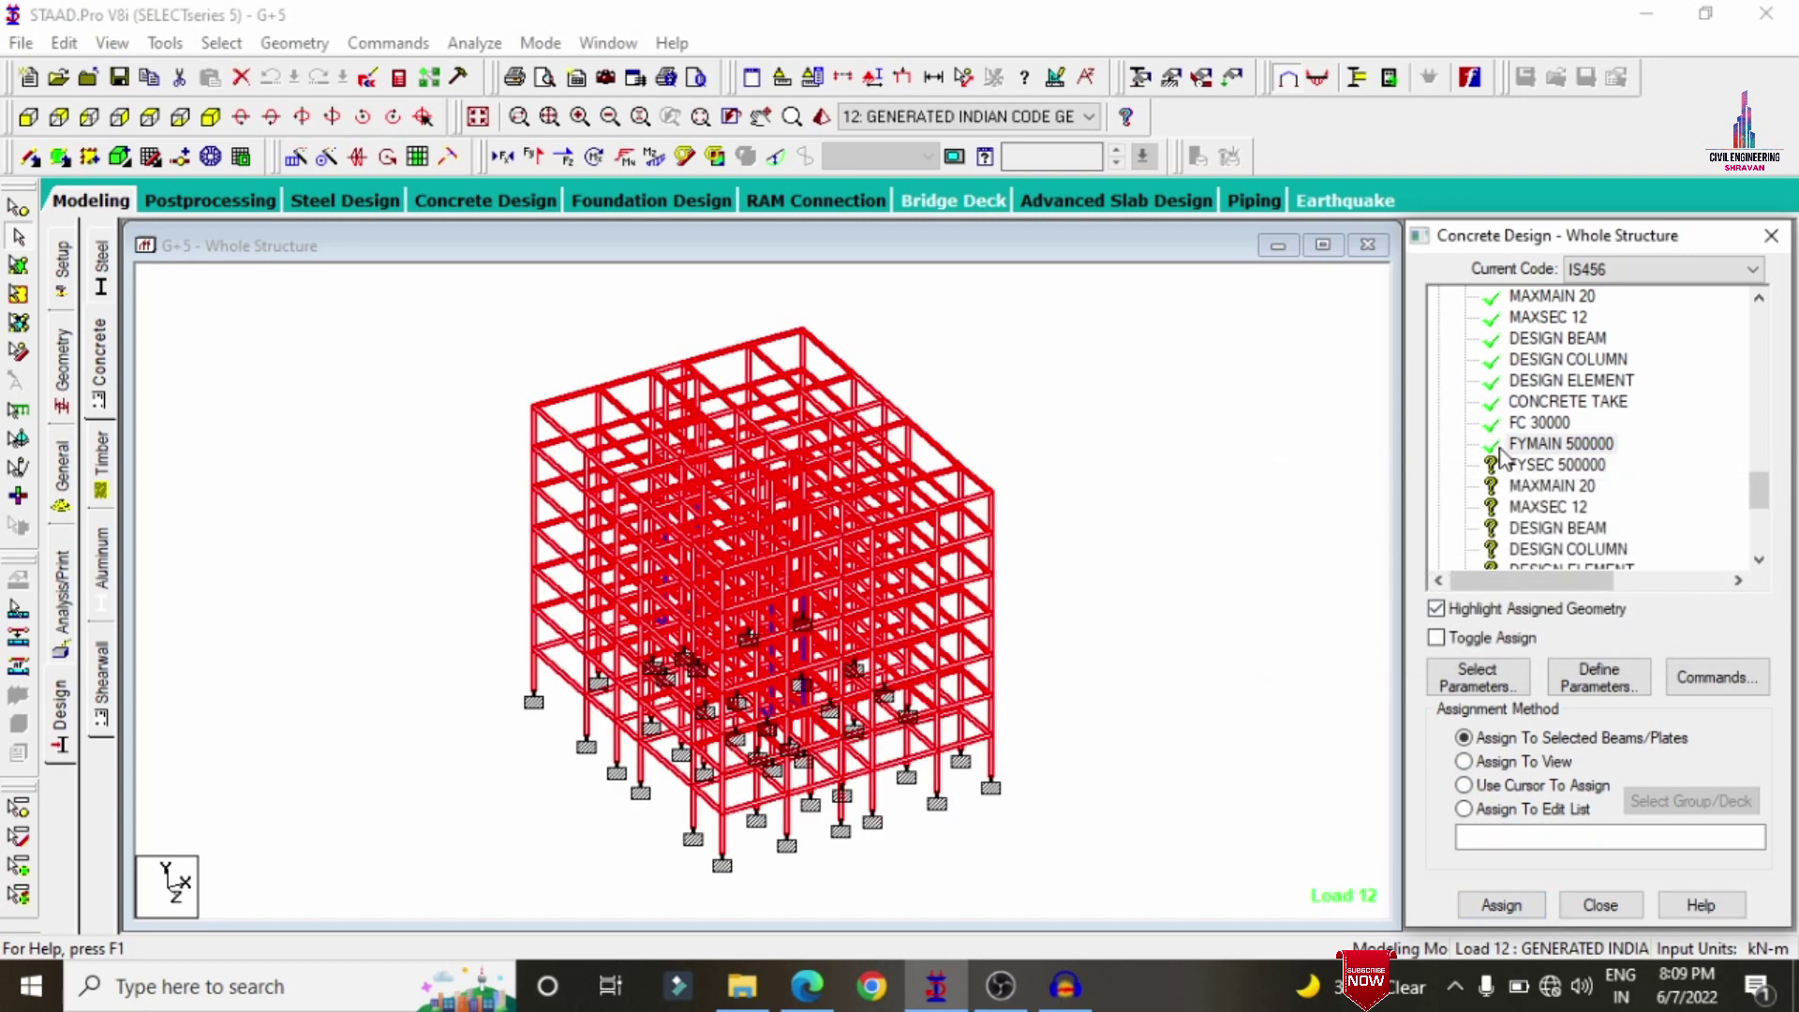
left_click(1510, 763)
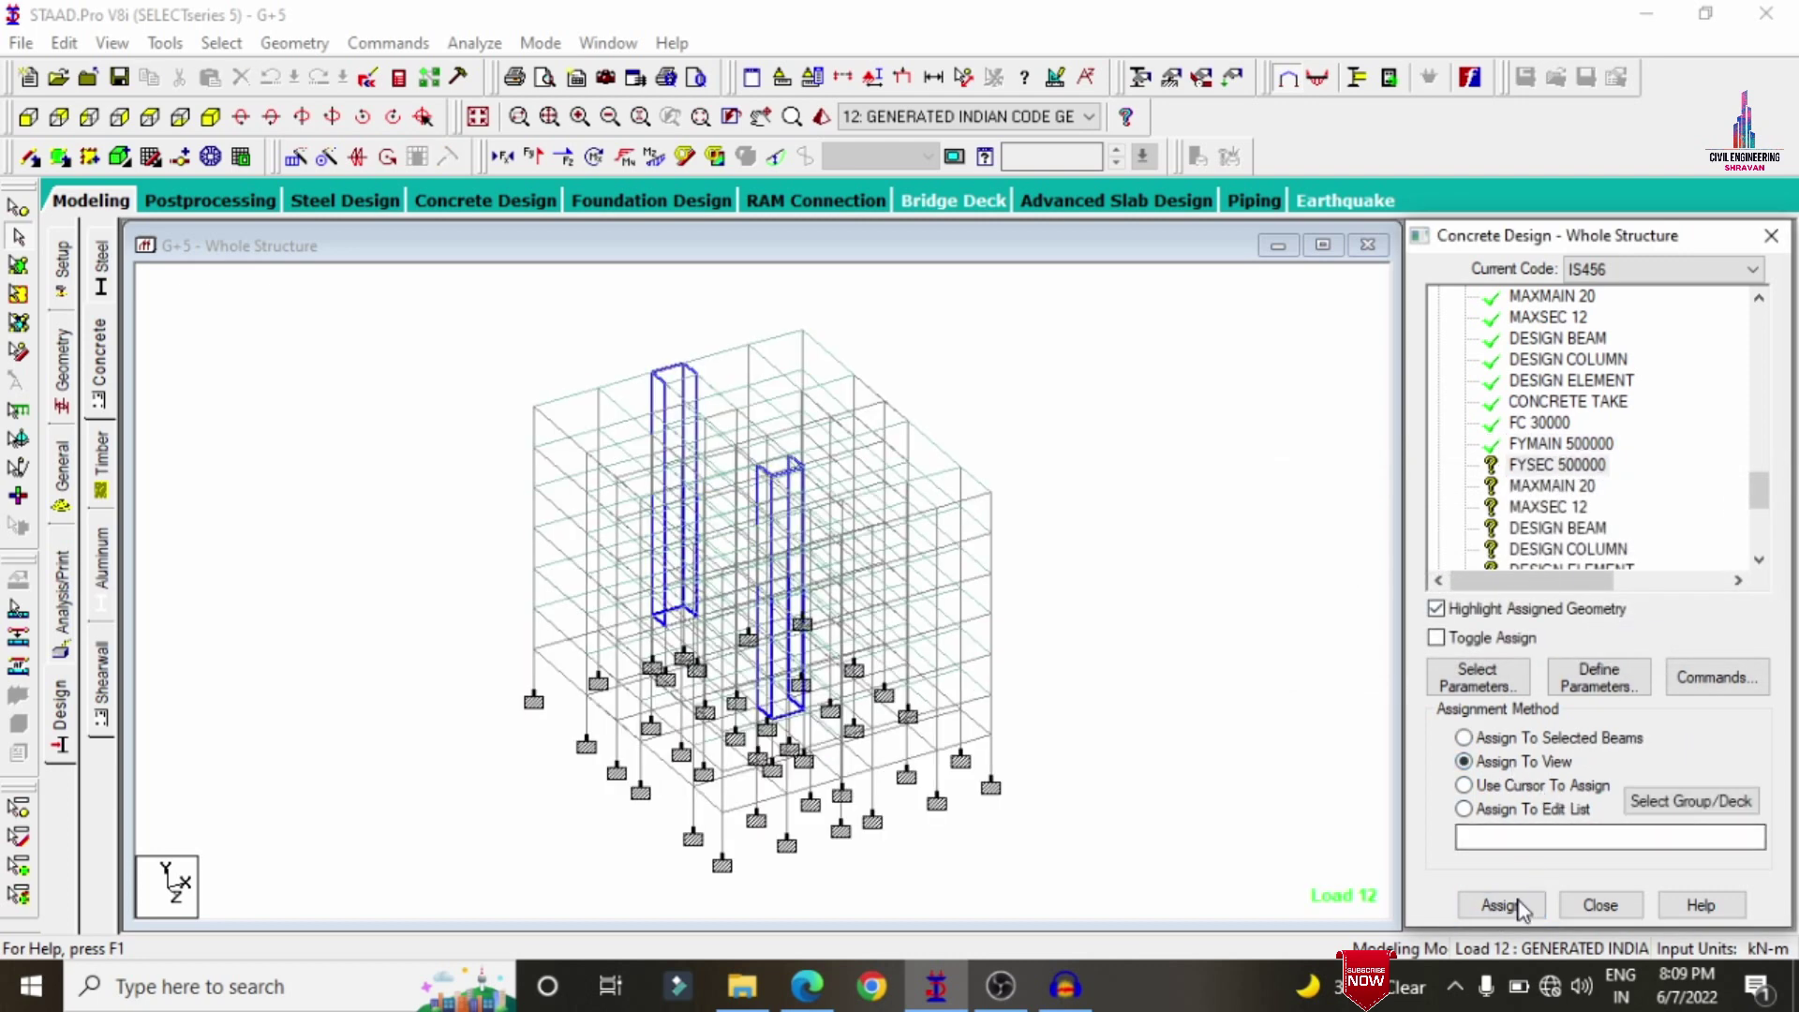
left_click(1501, 904)
left_click(1613, 643)
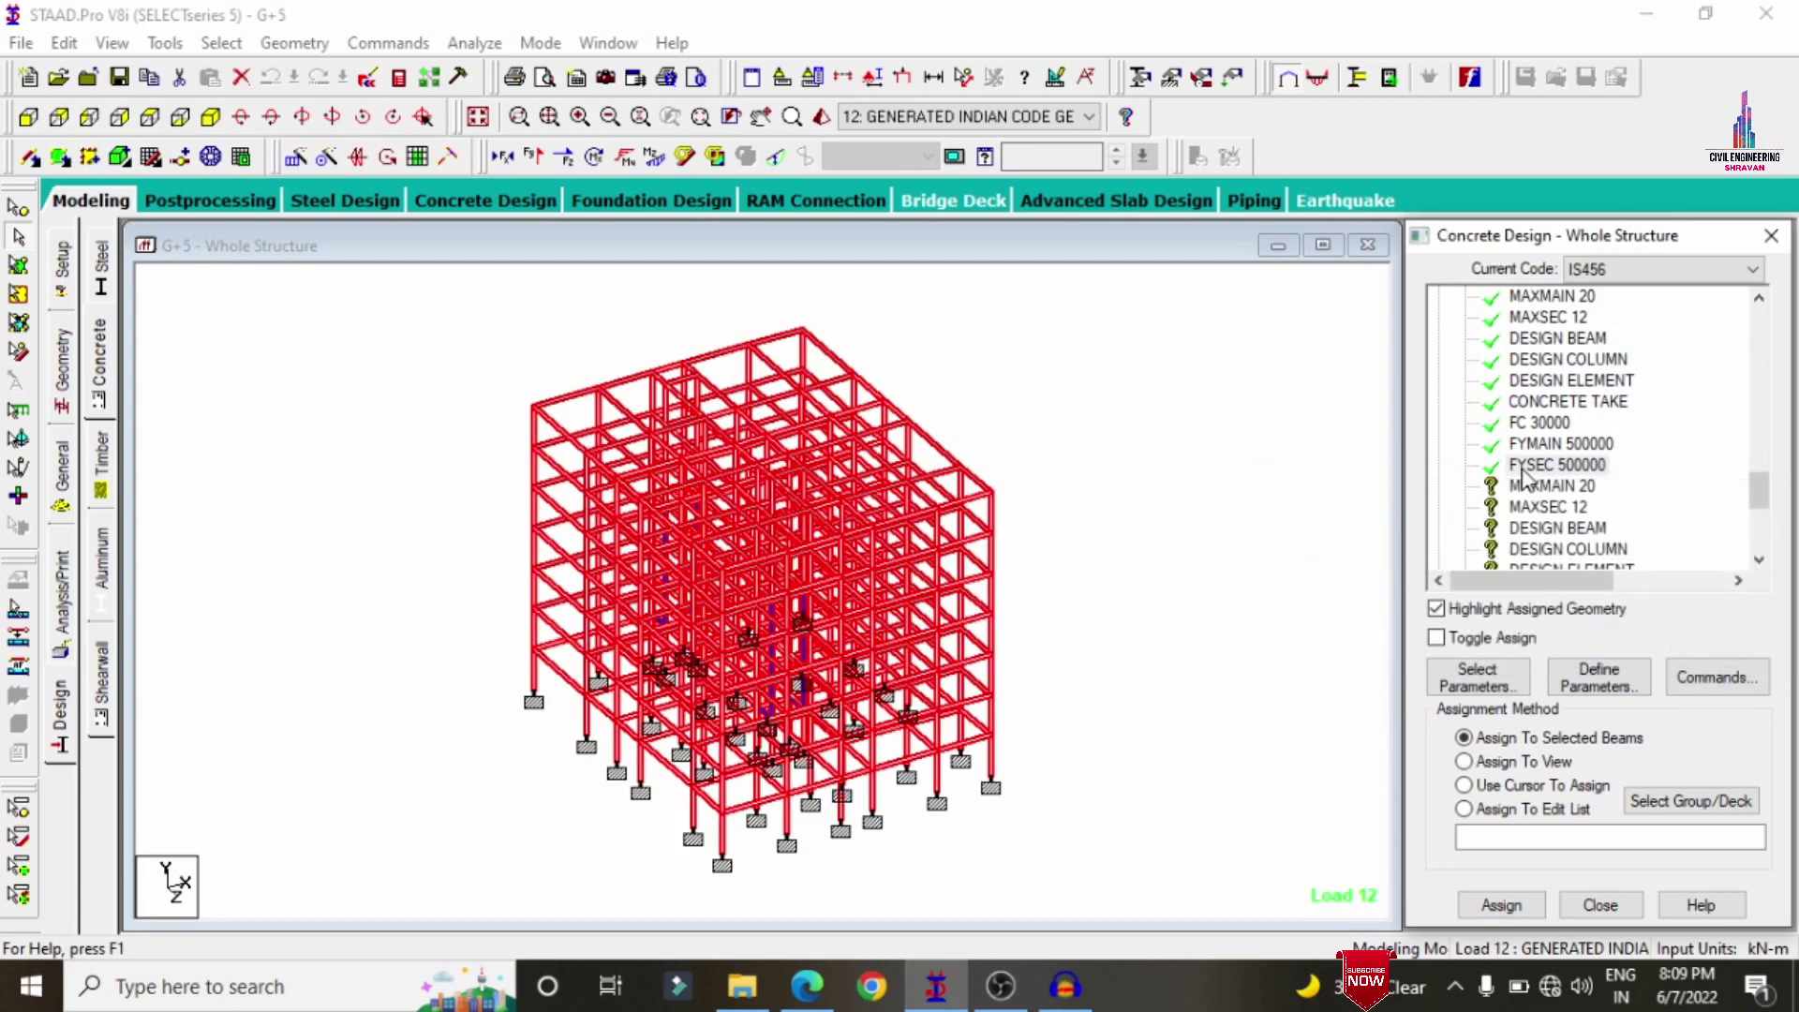
- Assign MAXMAIN 20 and MAXSEC 12 to the whole structure
left_click(1526, 783)
left_click(1464, 737)
left_click(1501, 904)
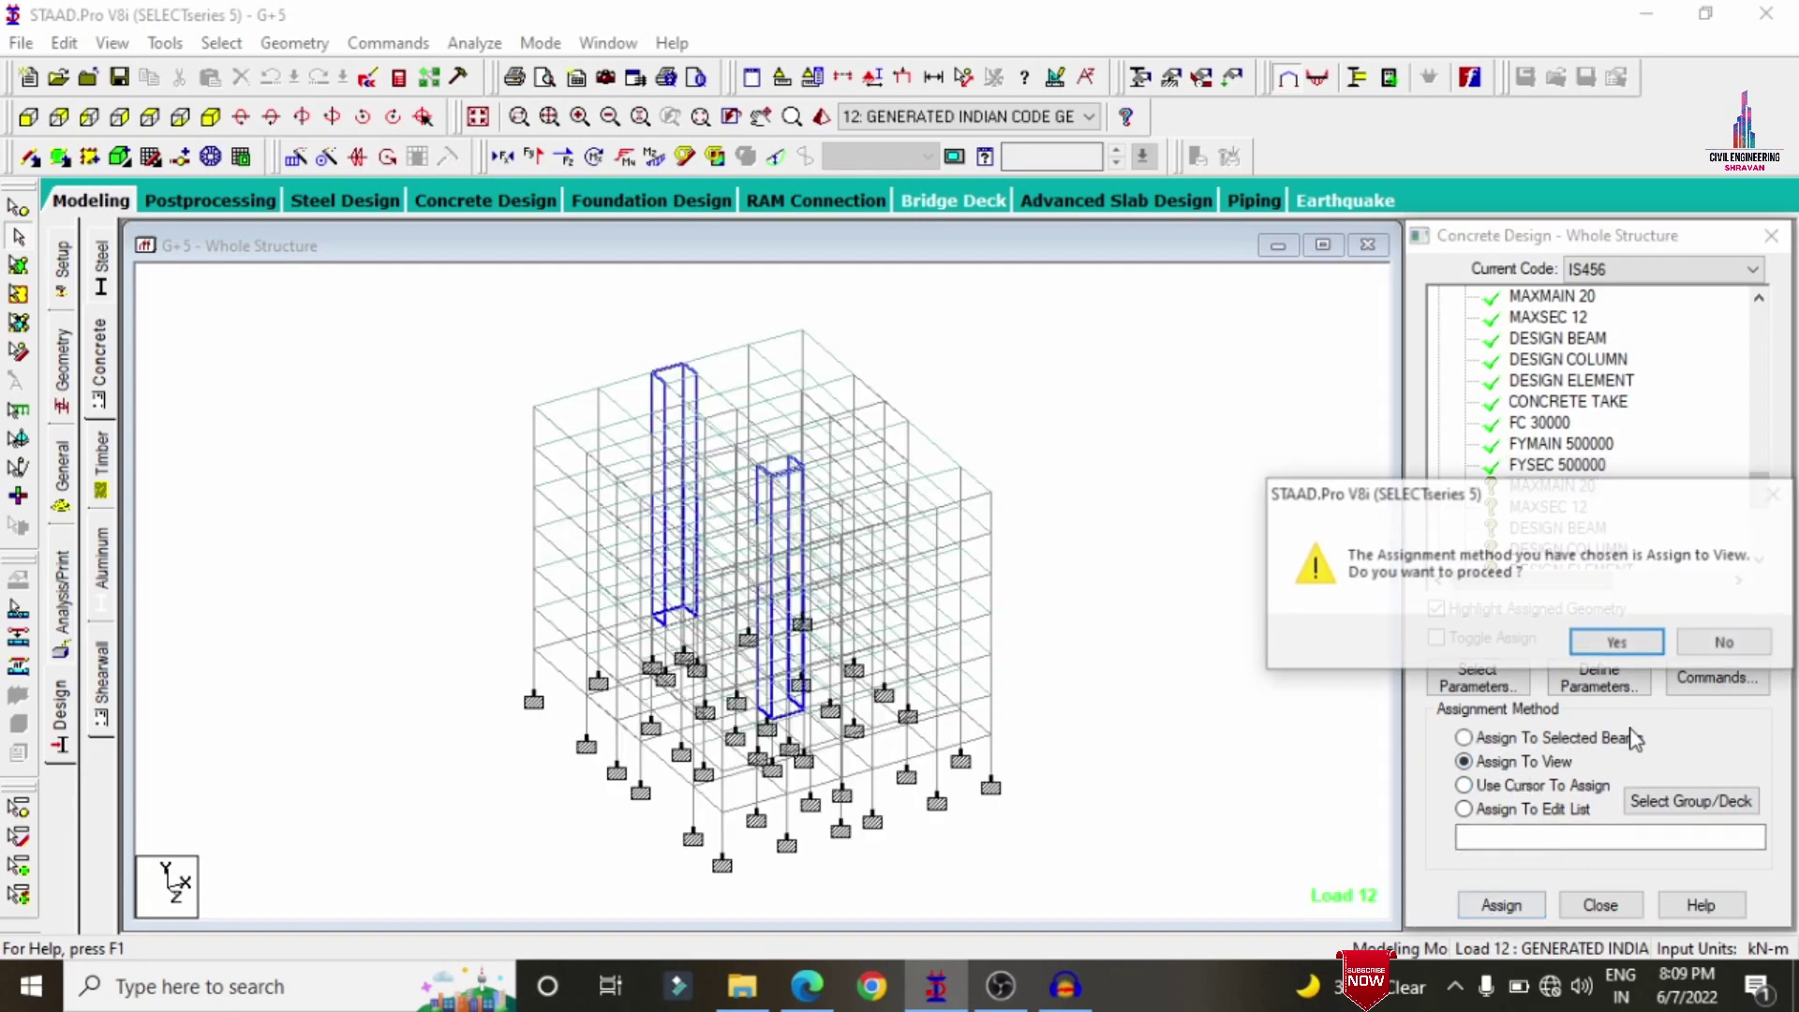
left_click(1614, 643)
left_click(1546, 506)
left_click(1537, 761)
left_click(1499, 905)
left_click(1621, 646)
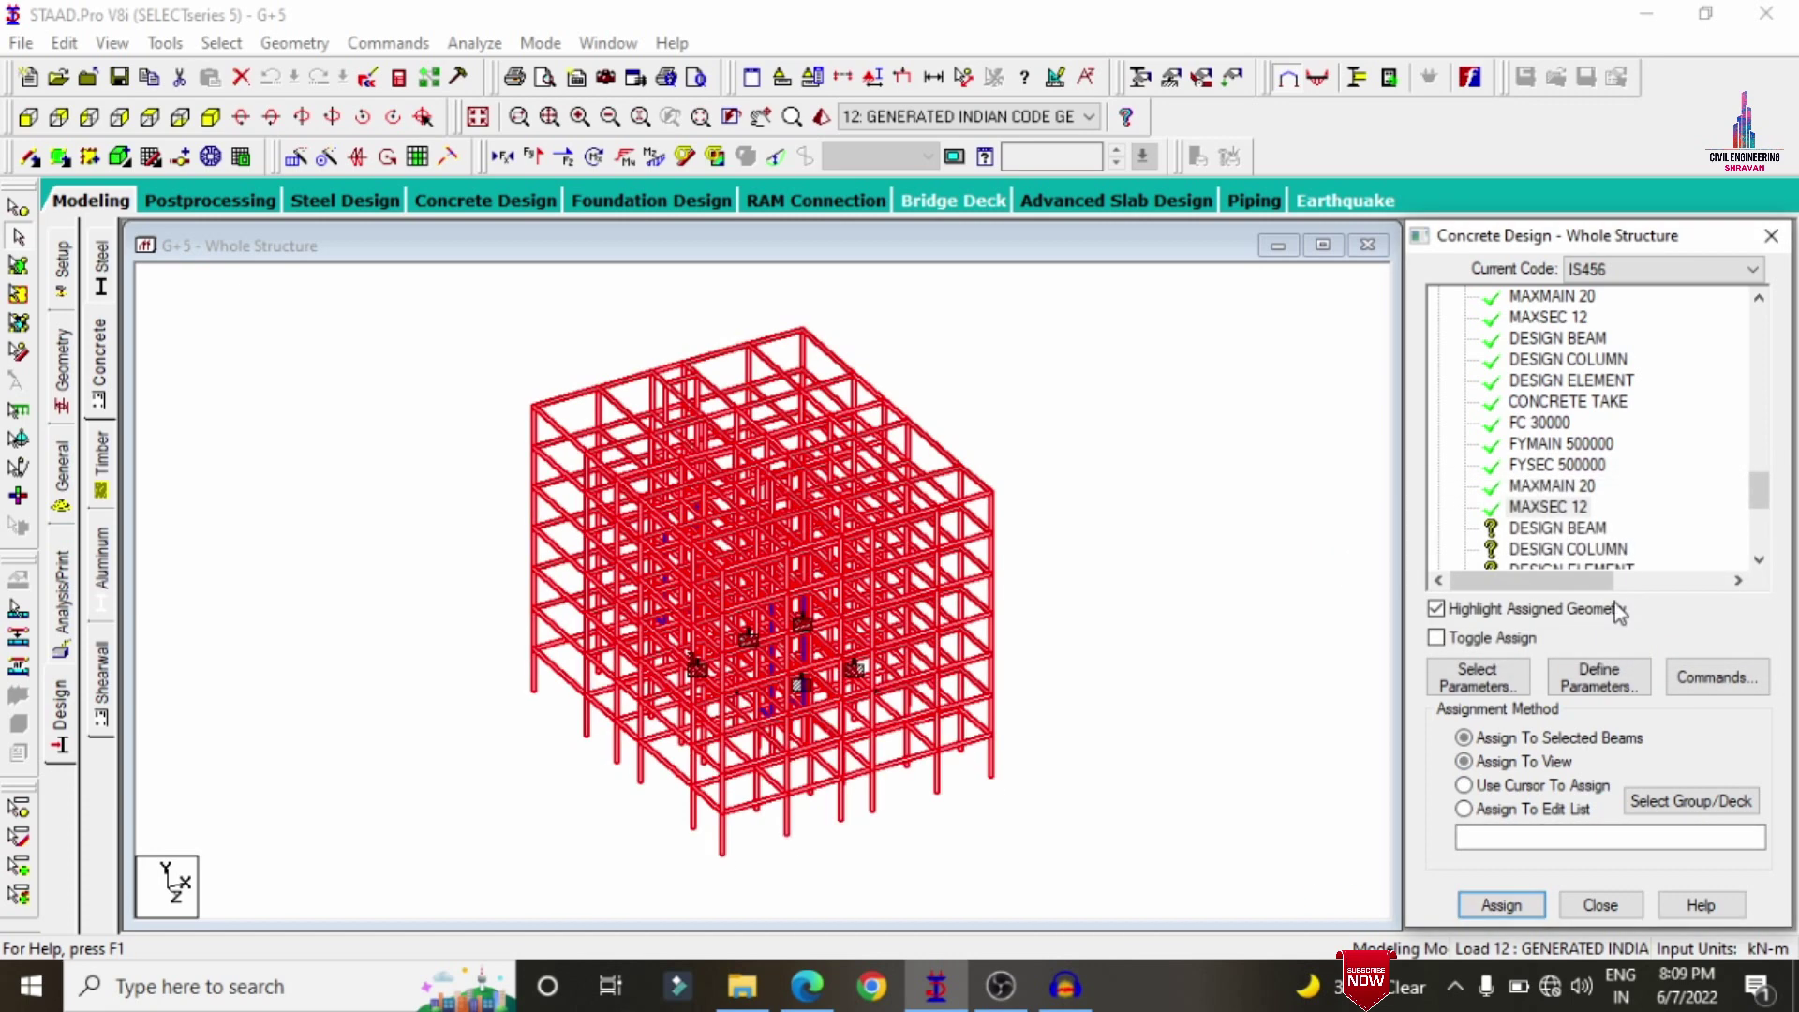
- Assign DESIGN BEAM to all beams parallel to X and Z
left_click(1537, 509)
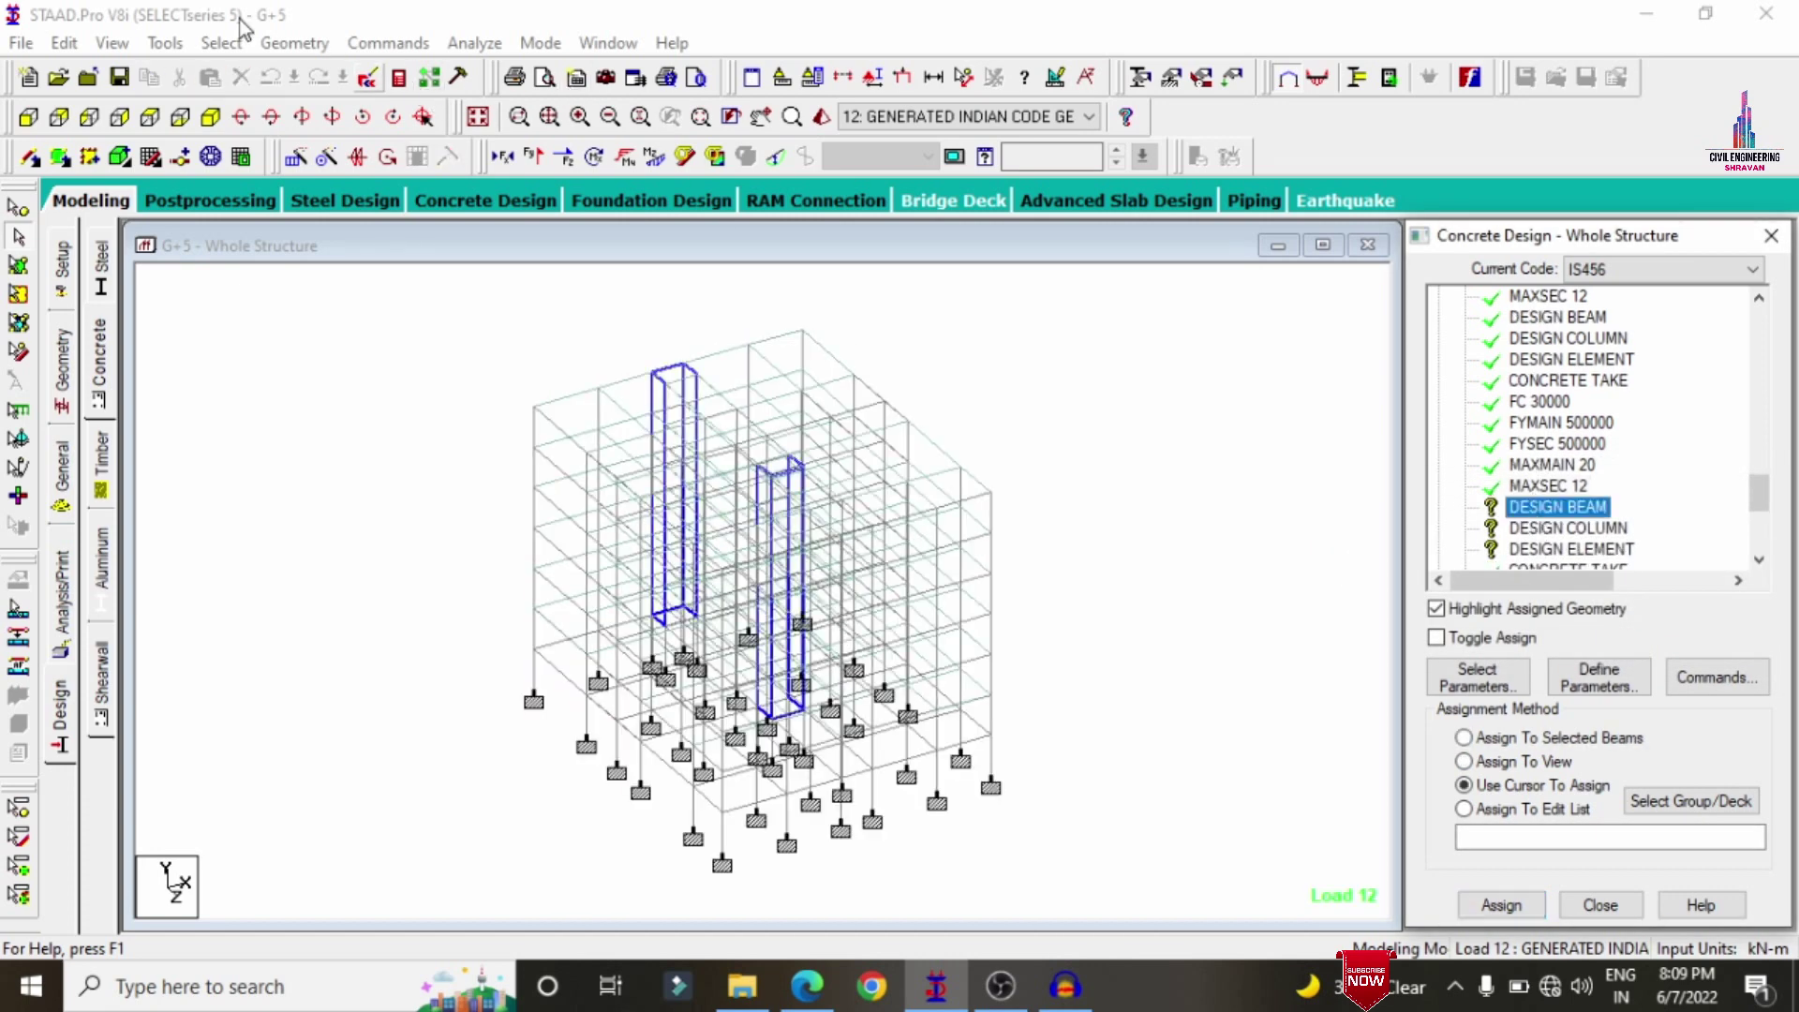
left_click(225, 43)
mouse_move(281, 515)
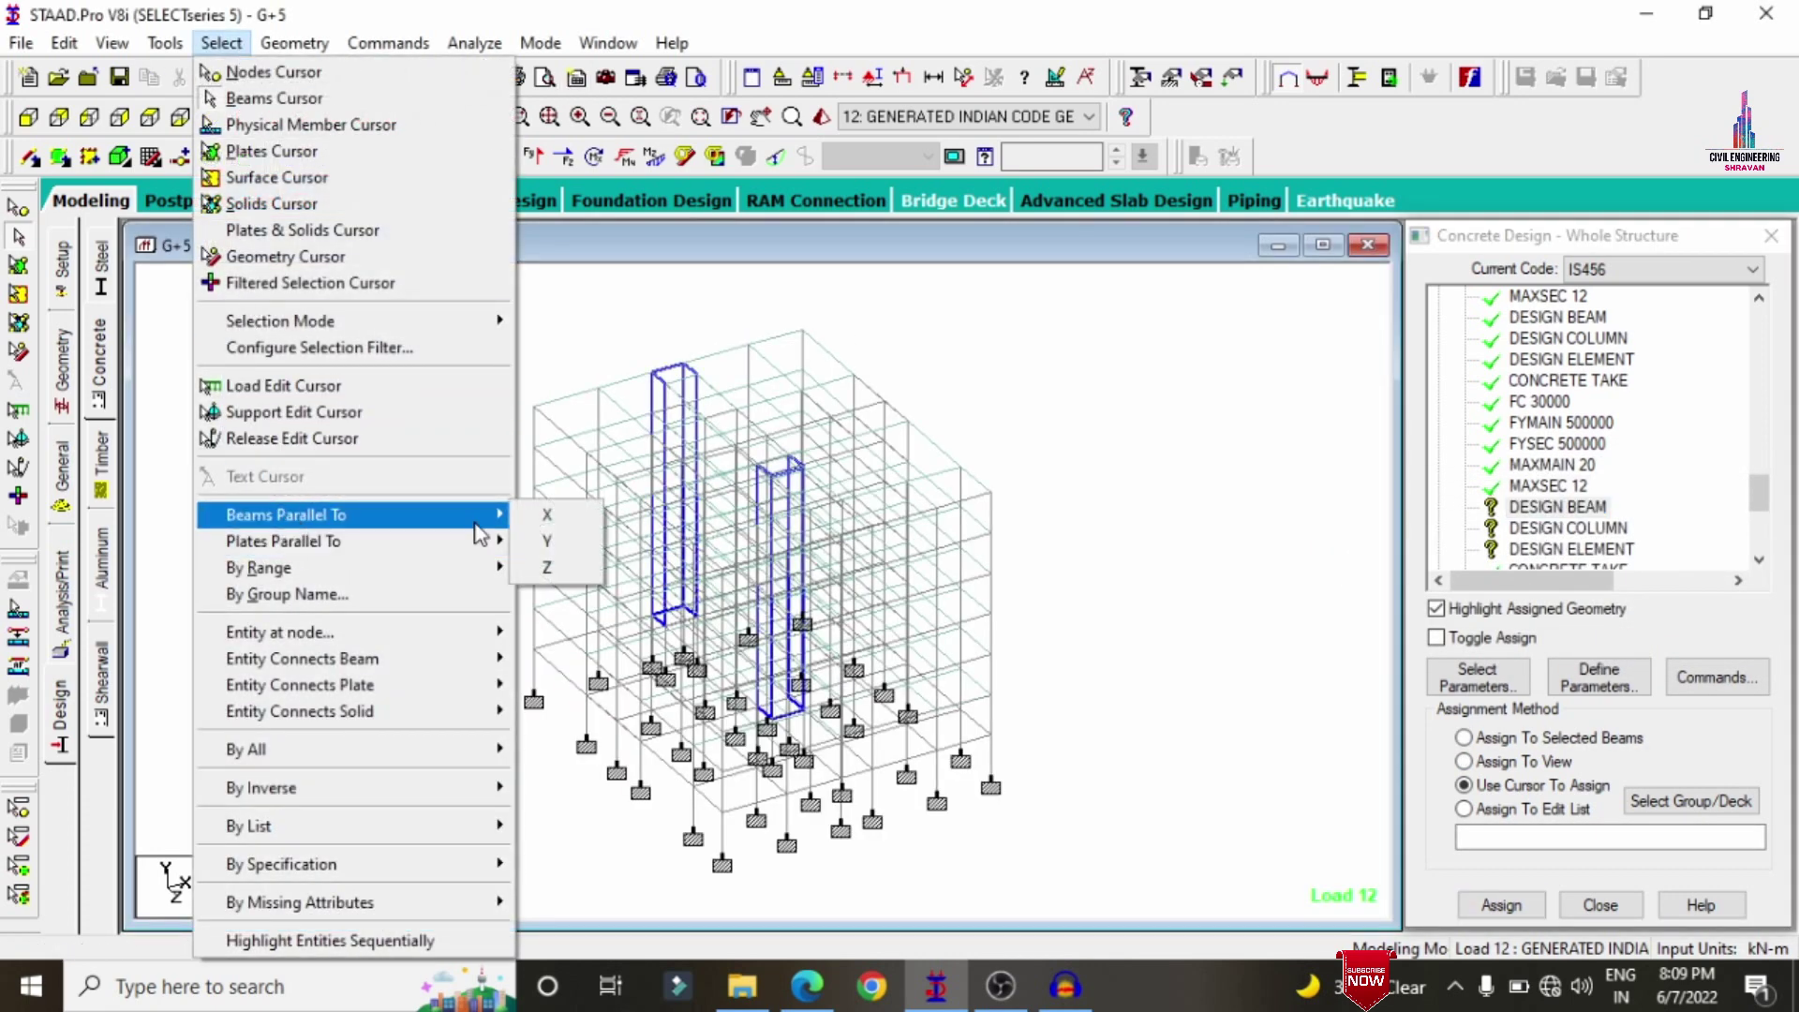
left_click(558, 515)
left_click(222, 43)
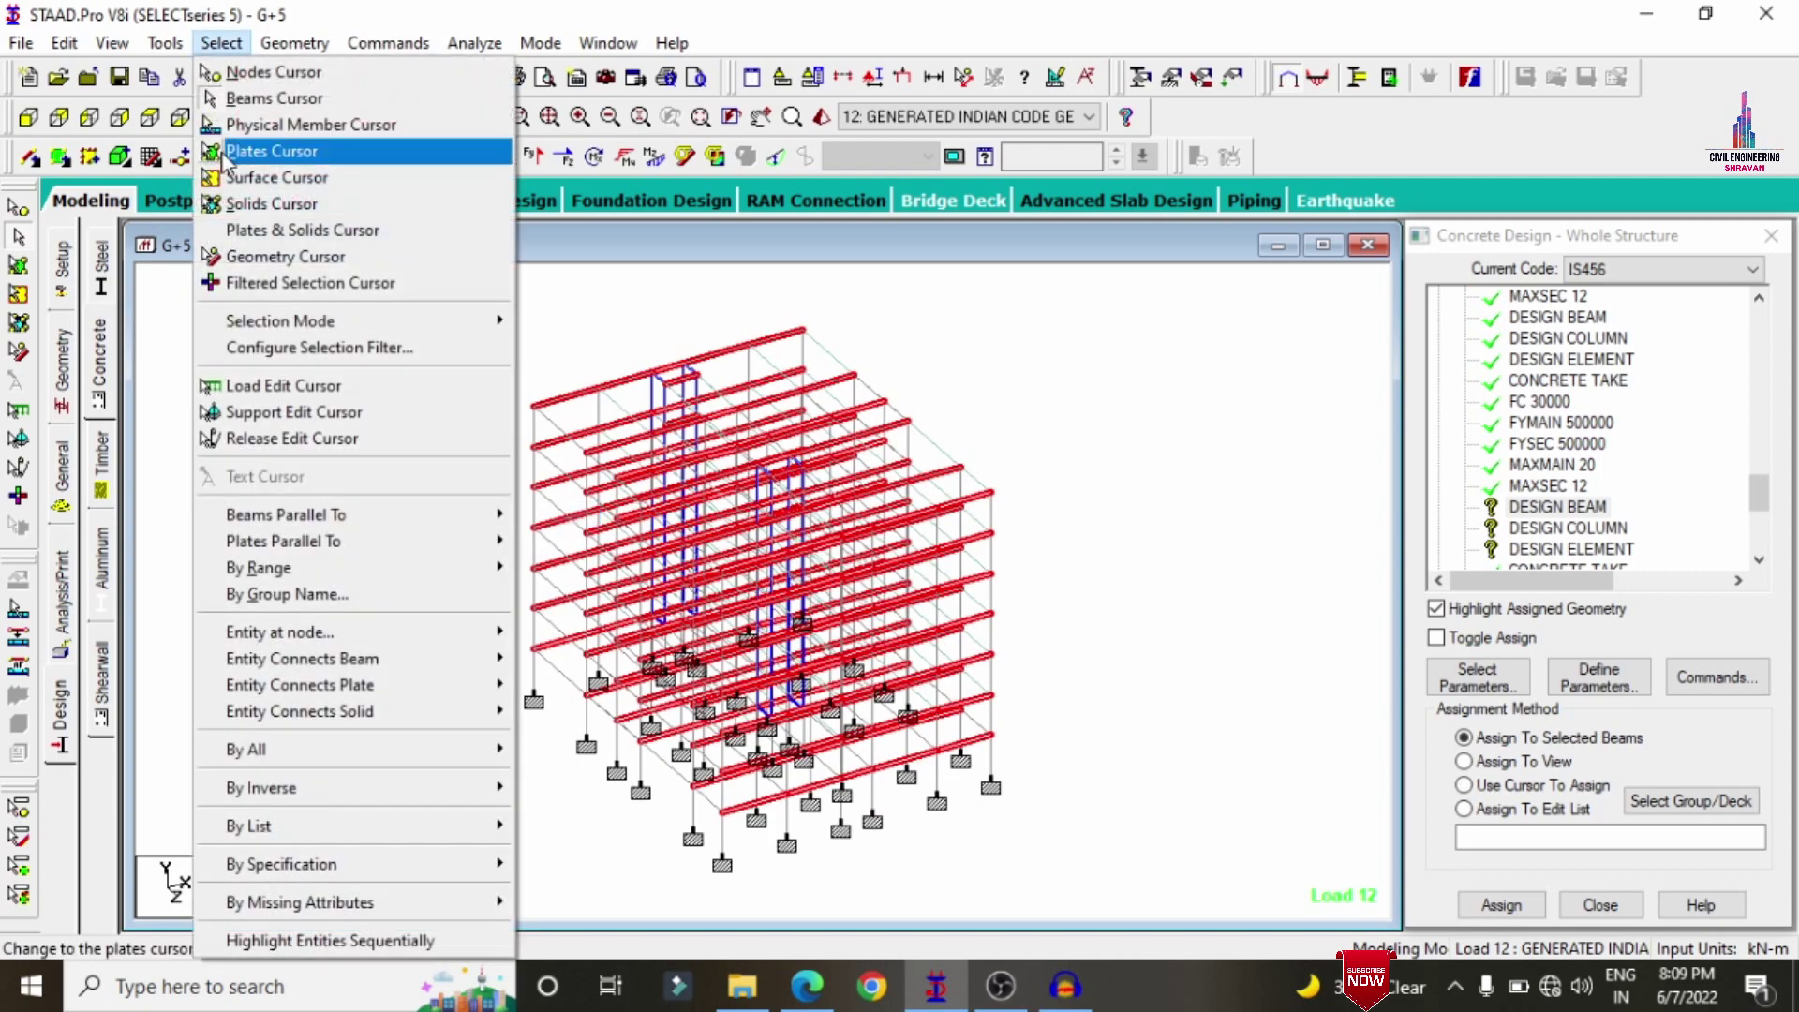
mouse_move(379, 525)
left_click(562, 566)
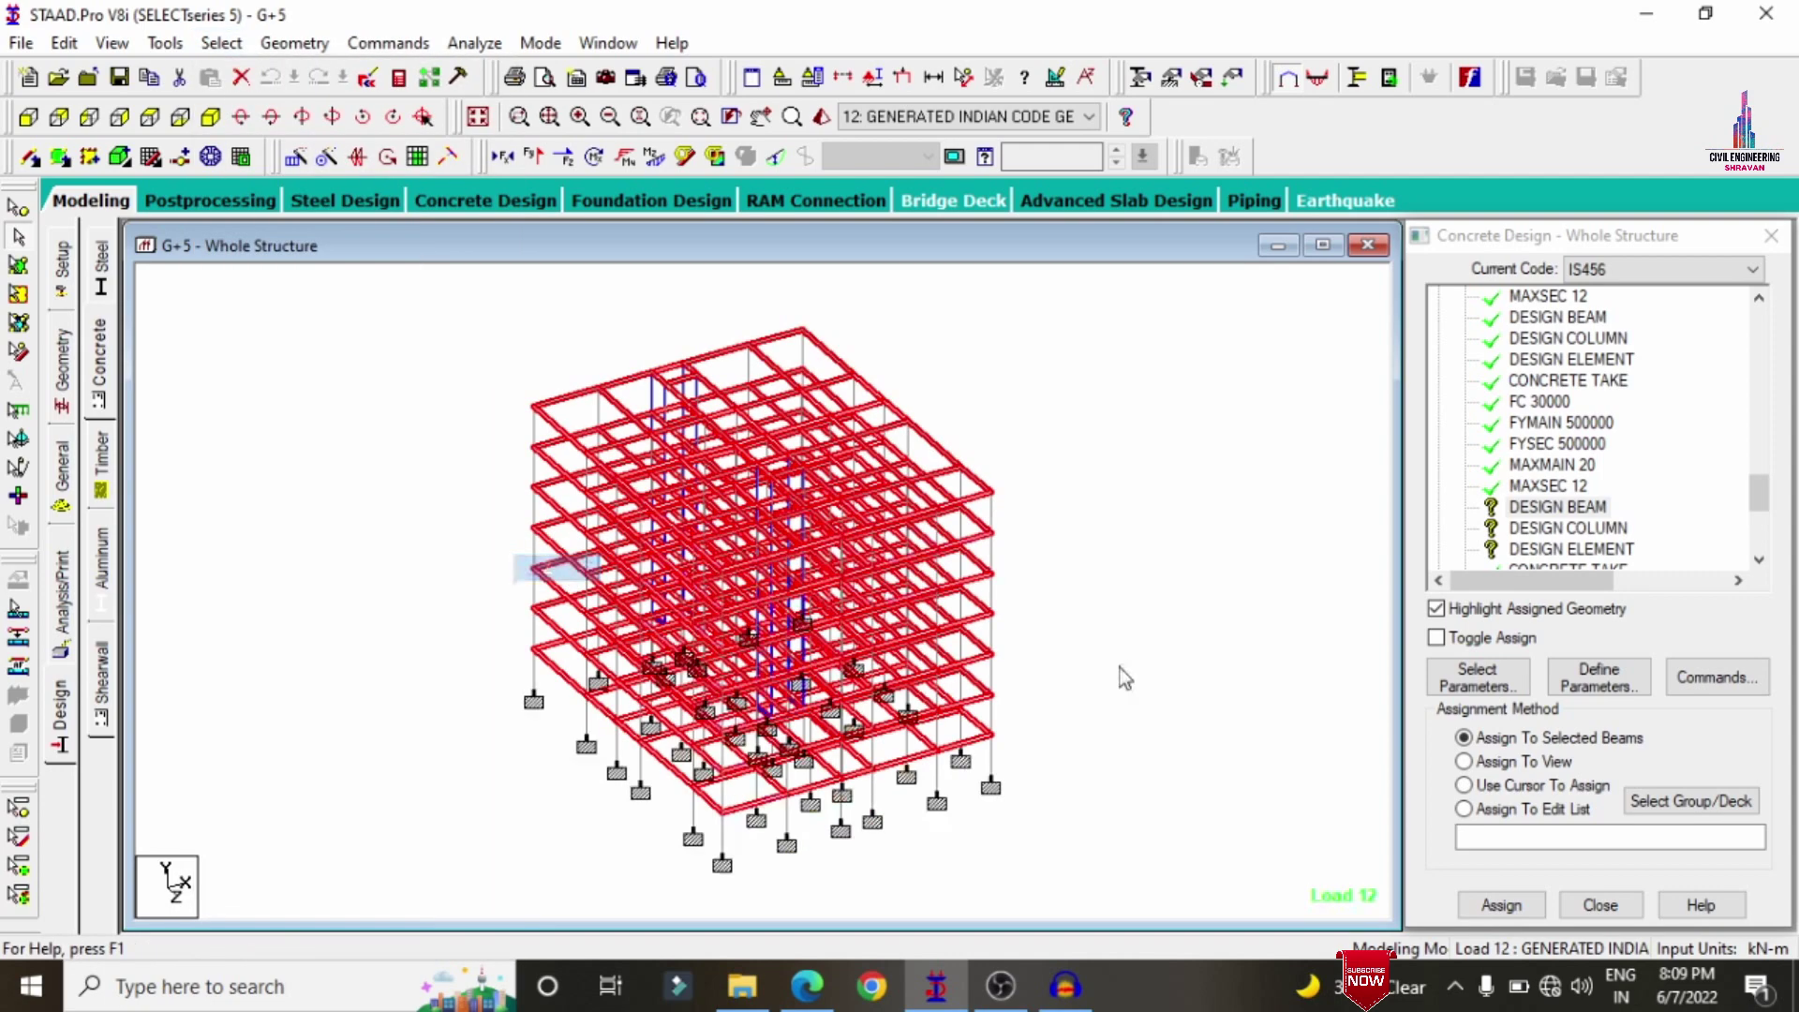
left_click(1471, 906)
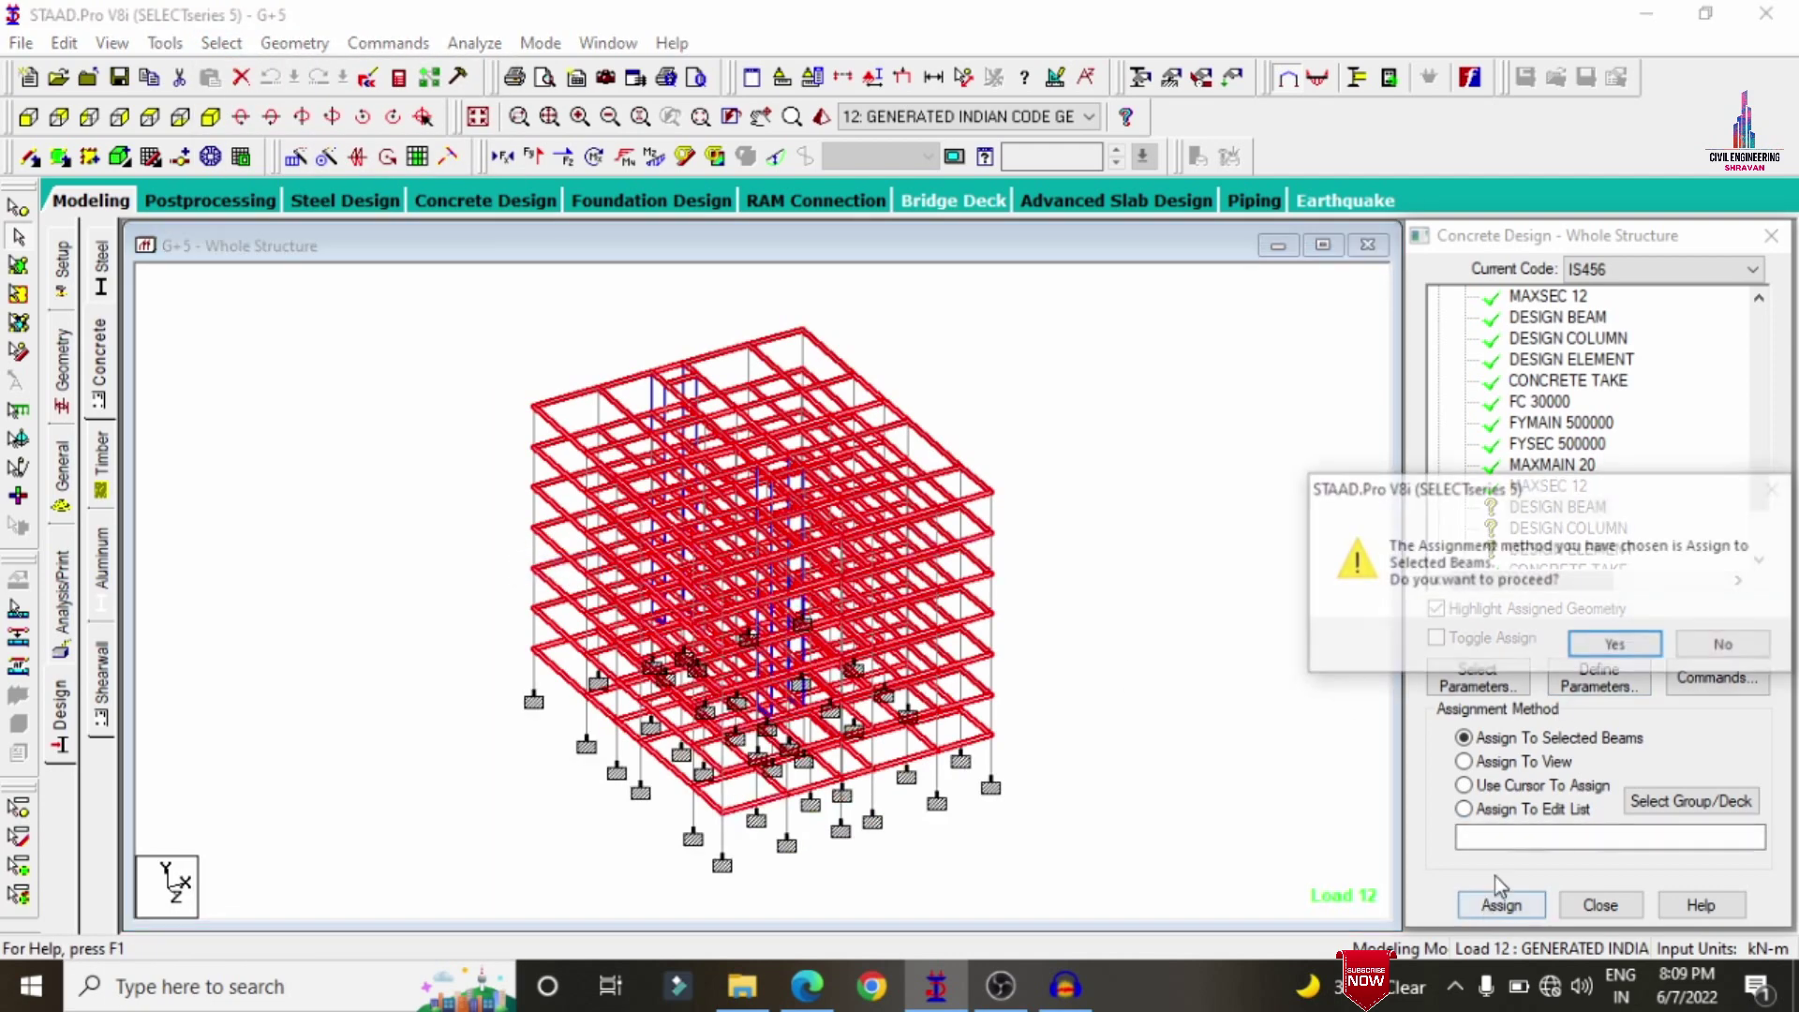
left_click(1593, 647)
- Assign DESIGN COLUMN to all vertical columns parallel to Y
left_click(1568, 527)
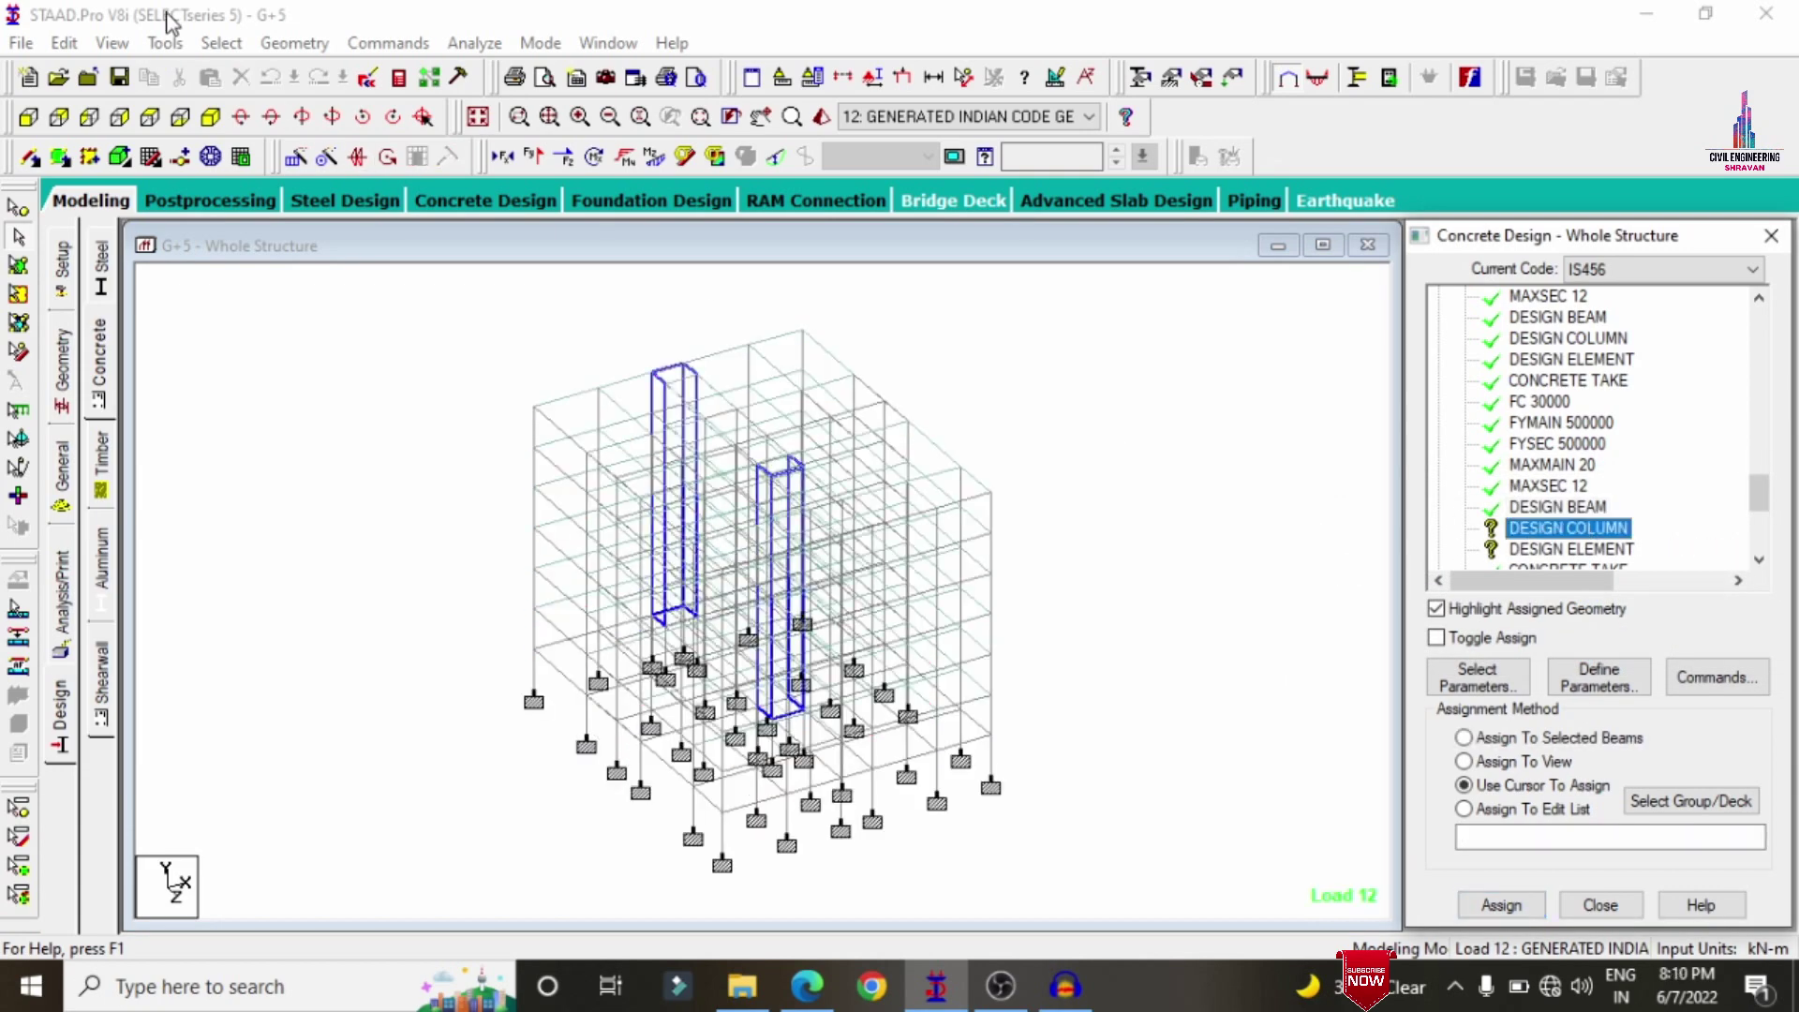
left_click(294, 43)
left_click(222, 43)
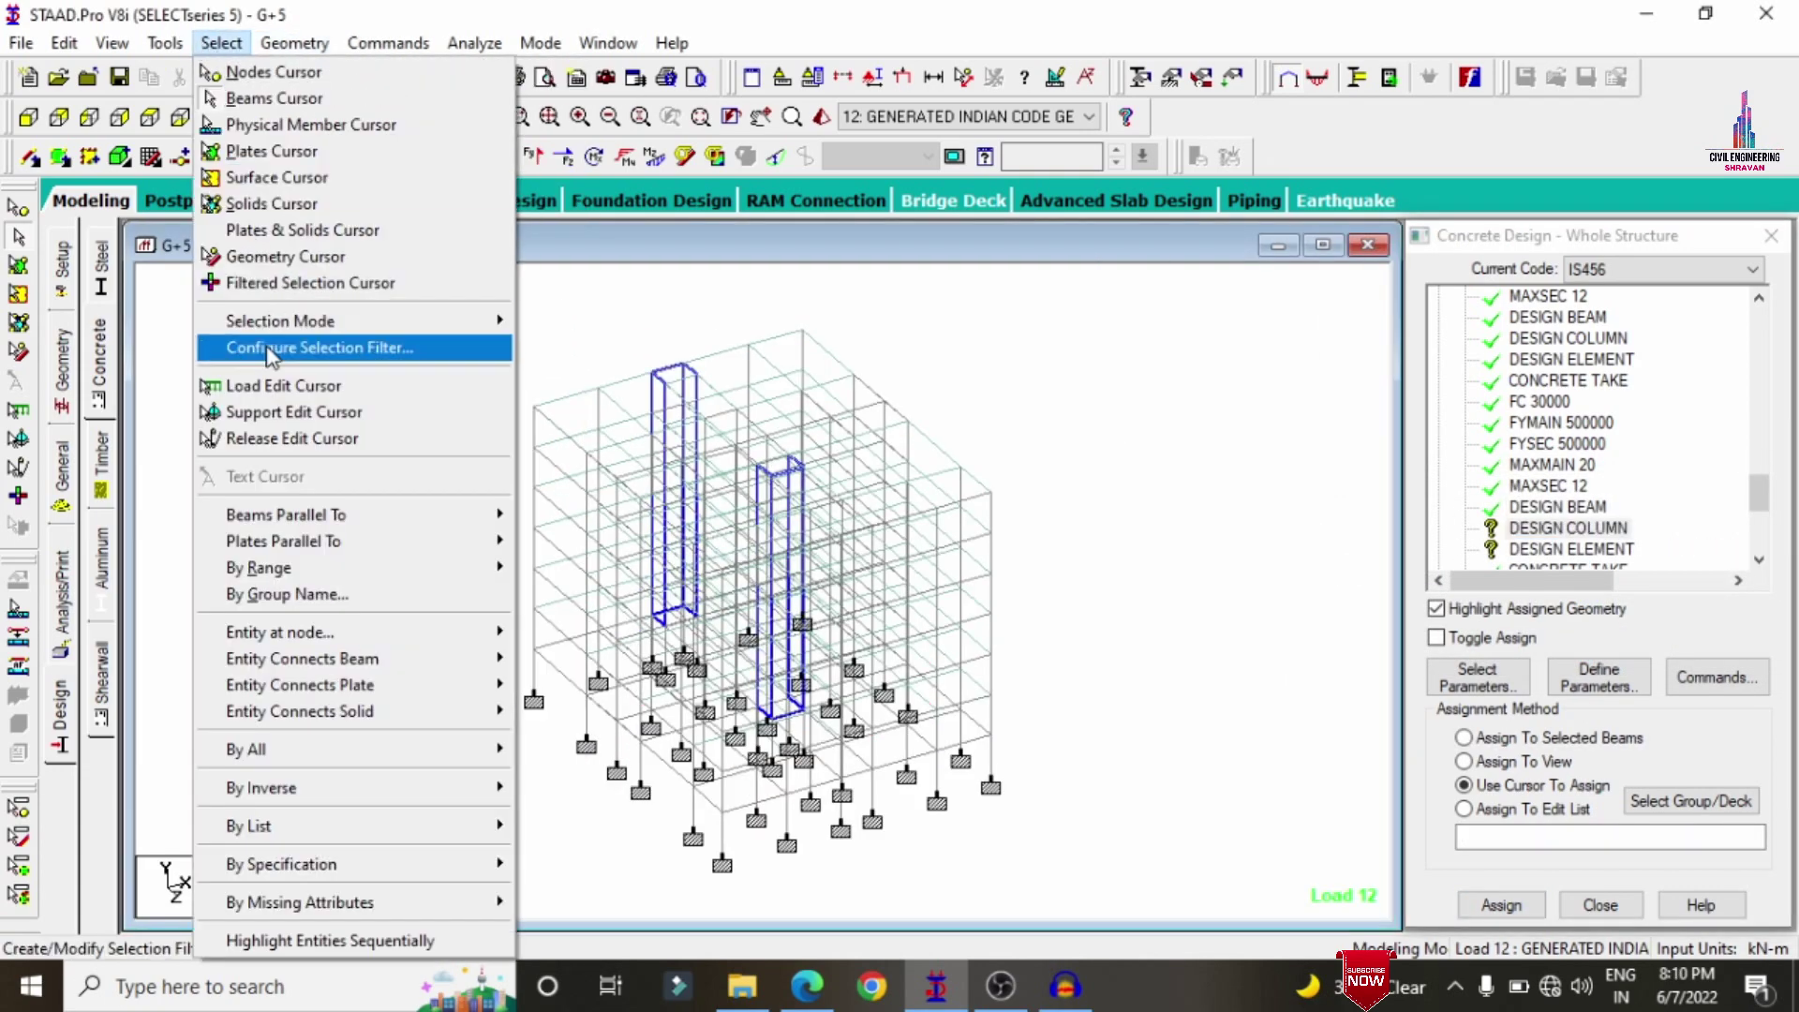
mouse_move(337, 523)
left_click(547, 541)
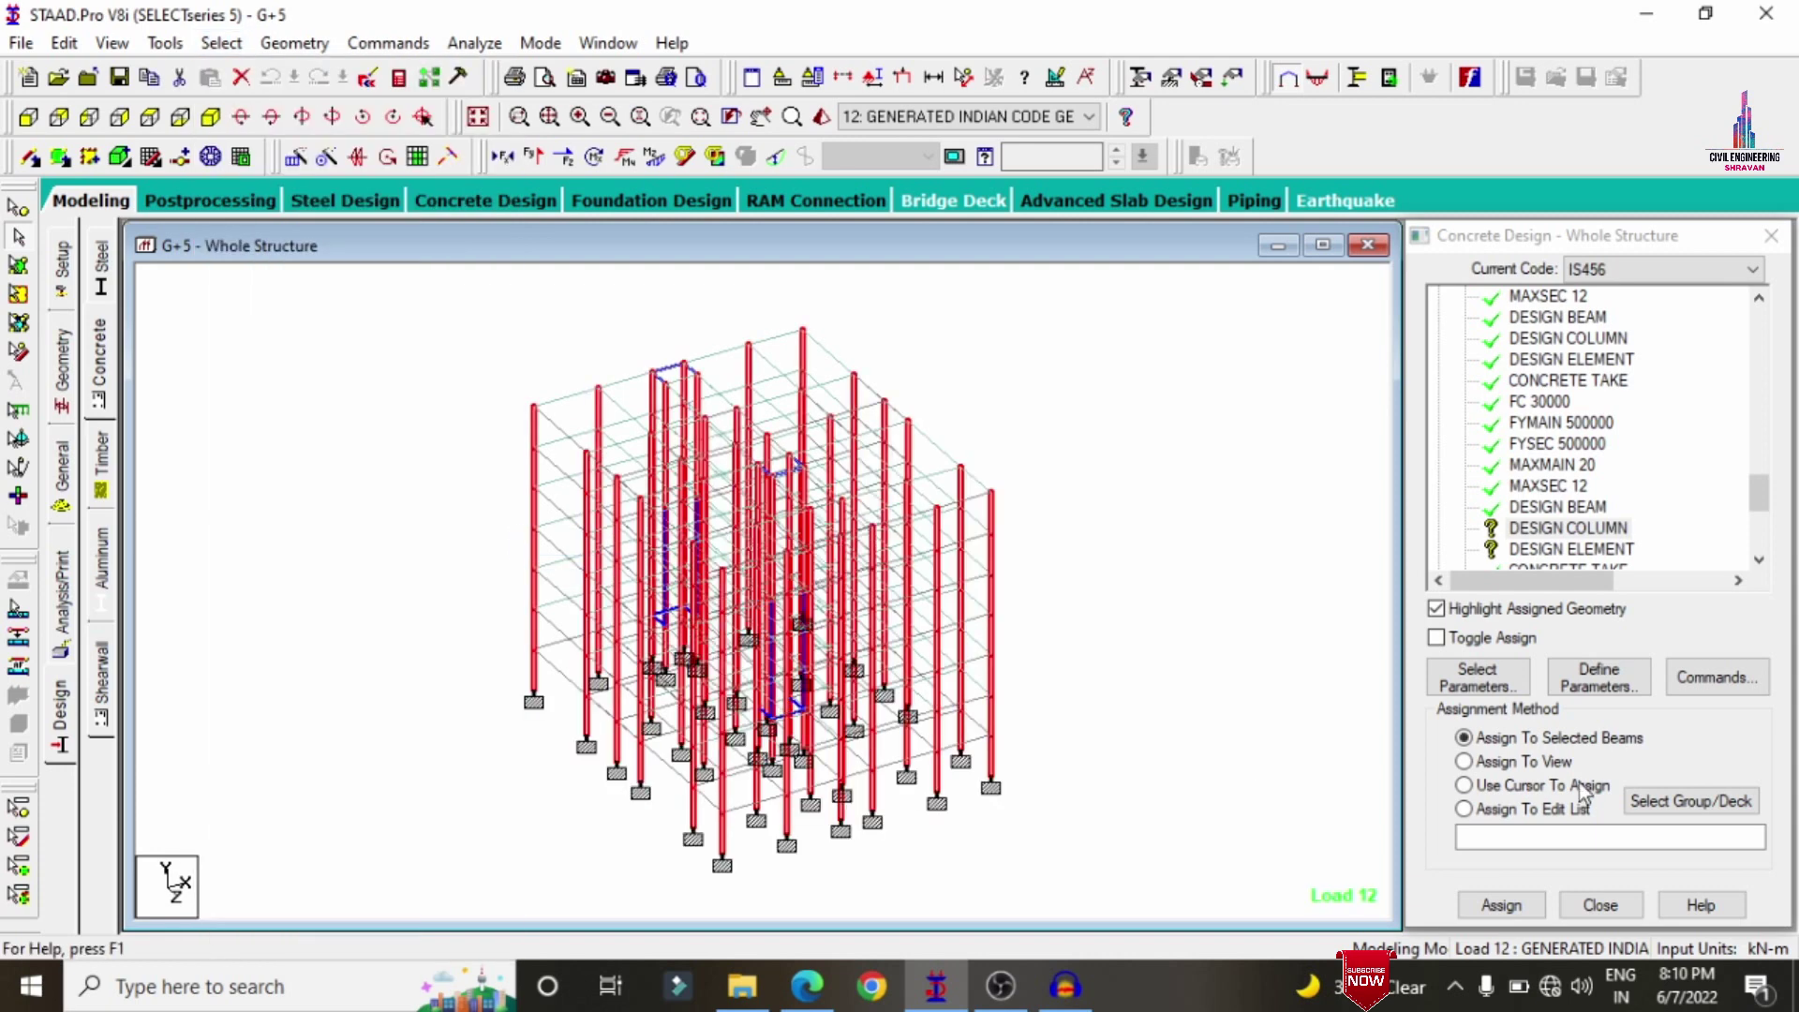
left_click(1499, 905)
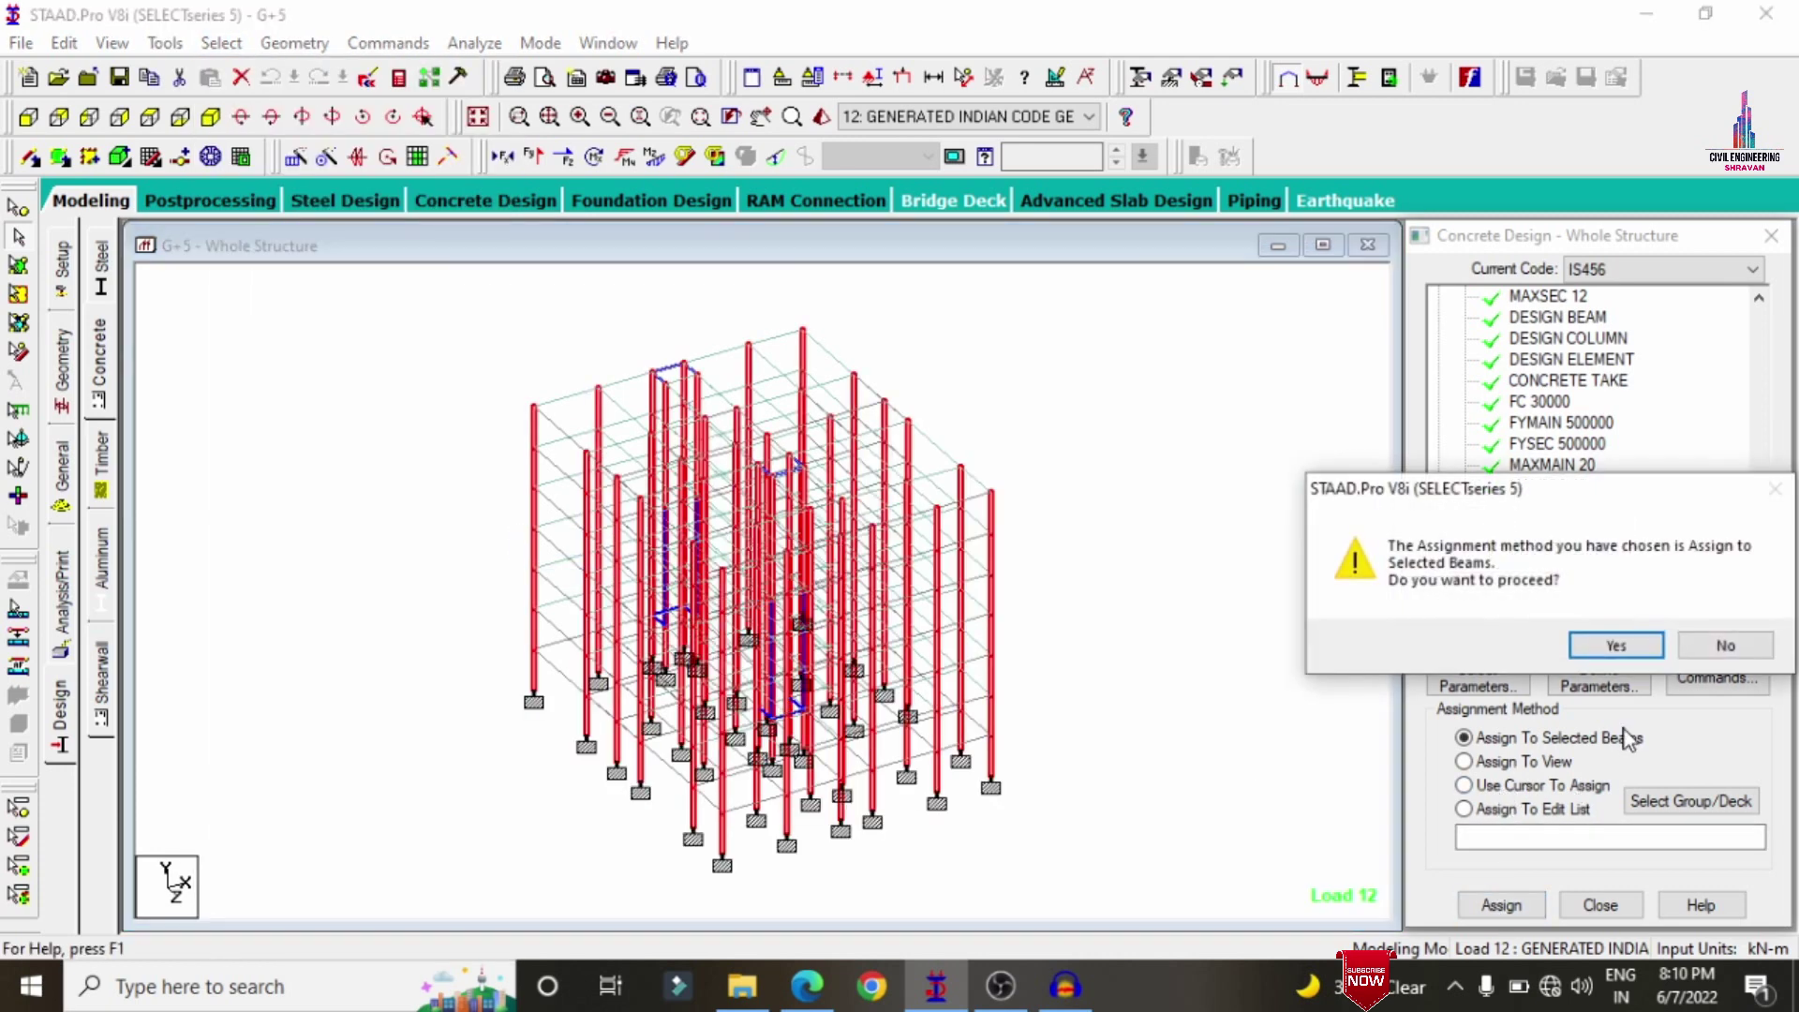
left_click(1617, 645)
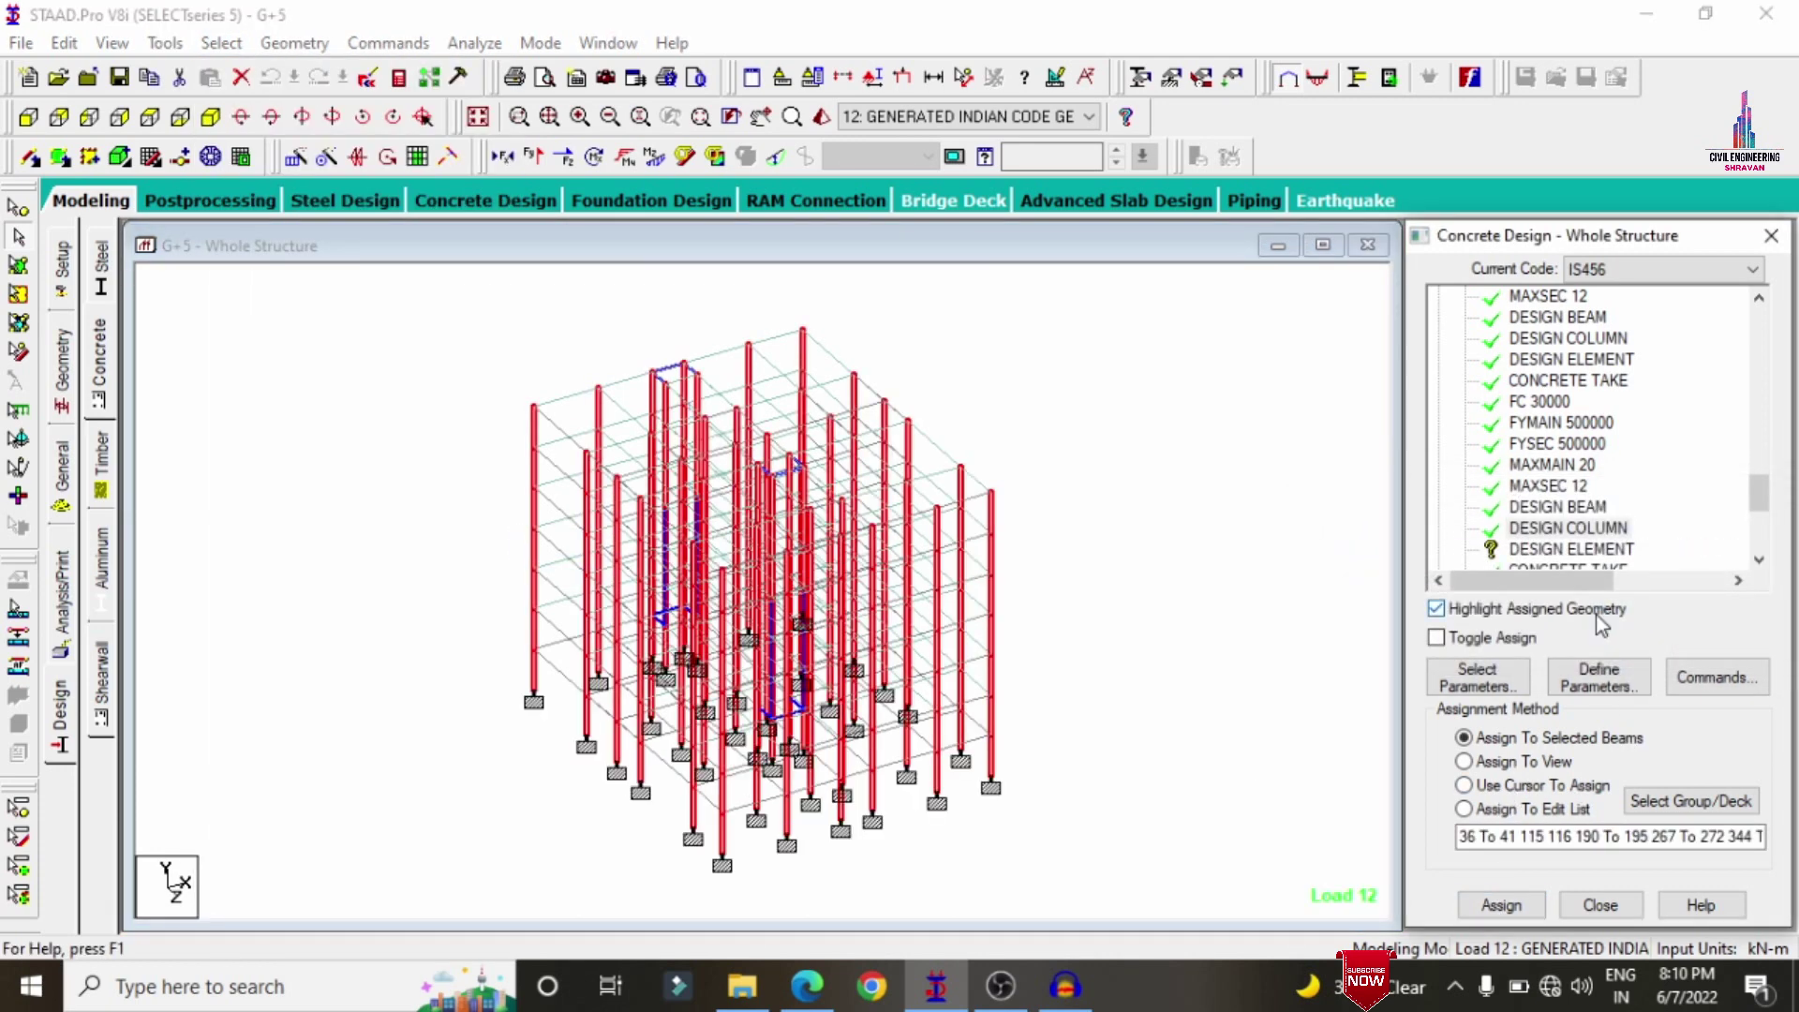
- Assign DESIGN ELEMENT to the whole view
left_click(1574, 549)
left_click(1518, 761)
left_click(1499, 905)
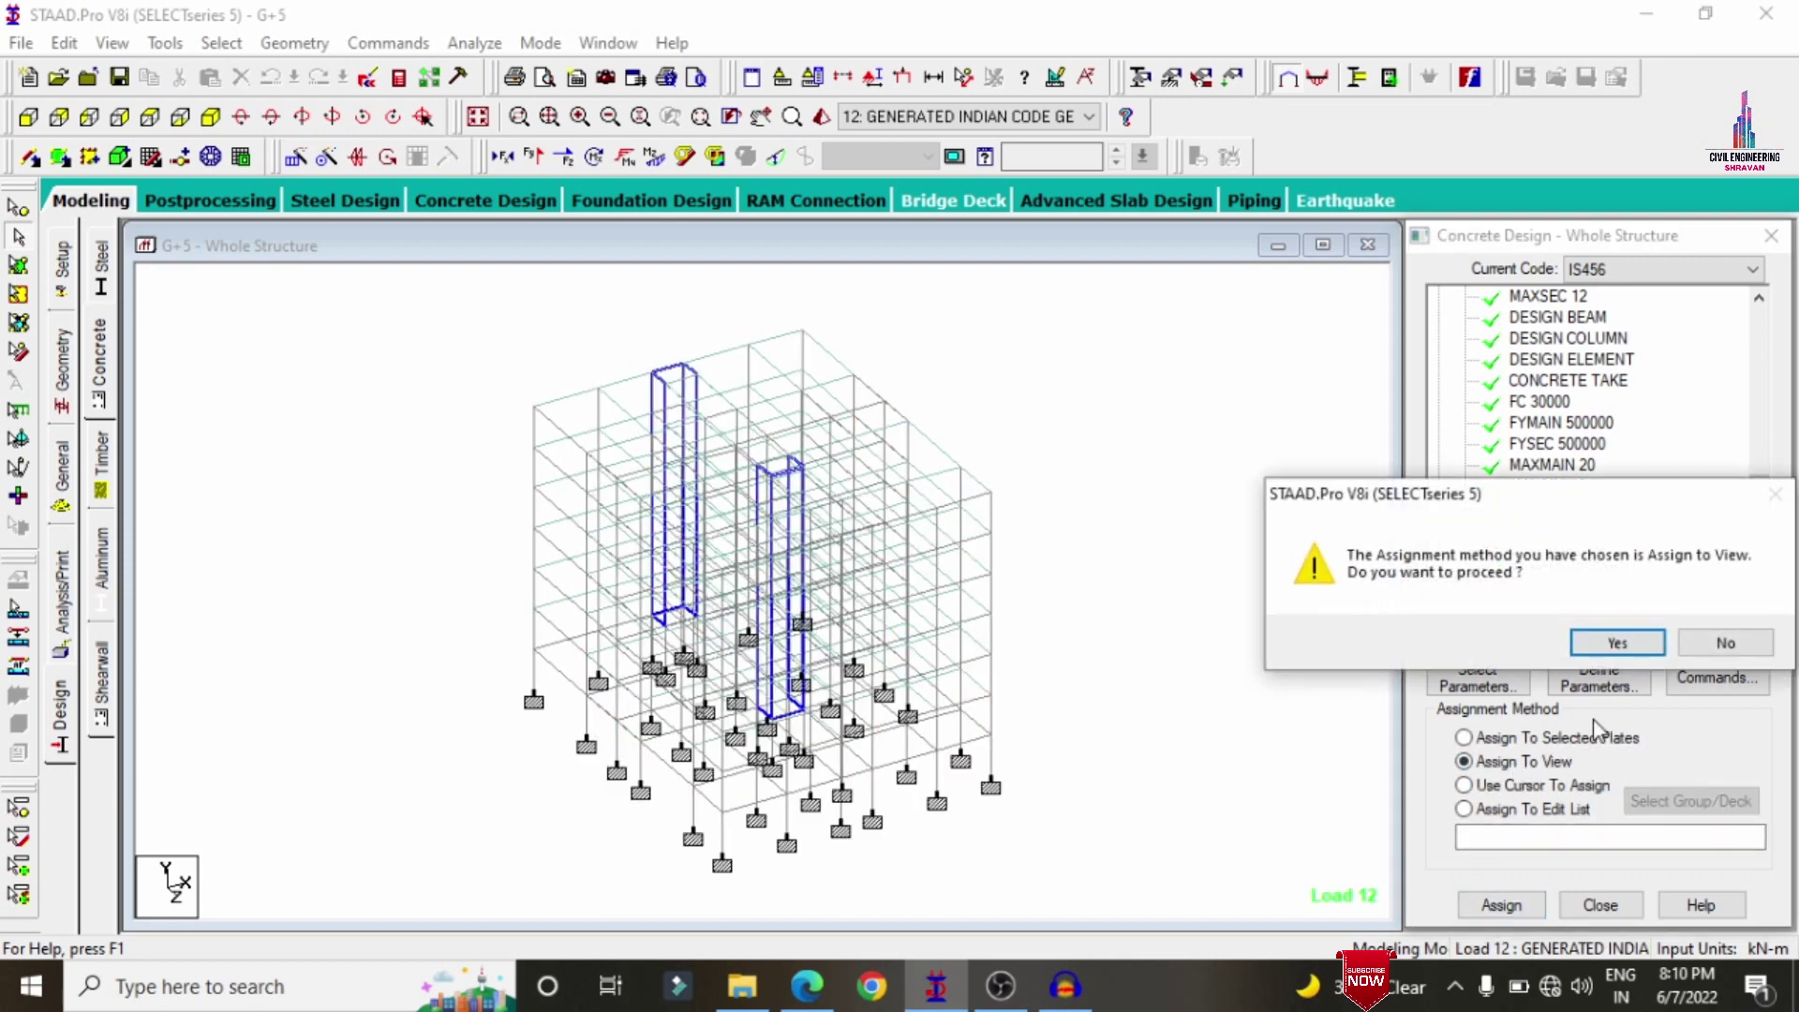
left_click(1614, 643)
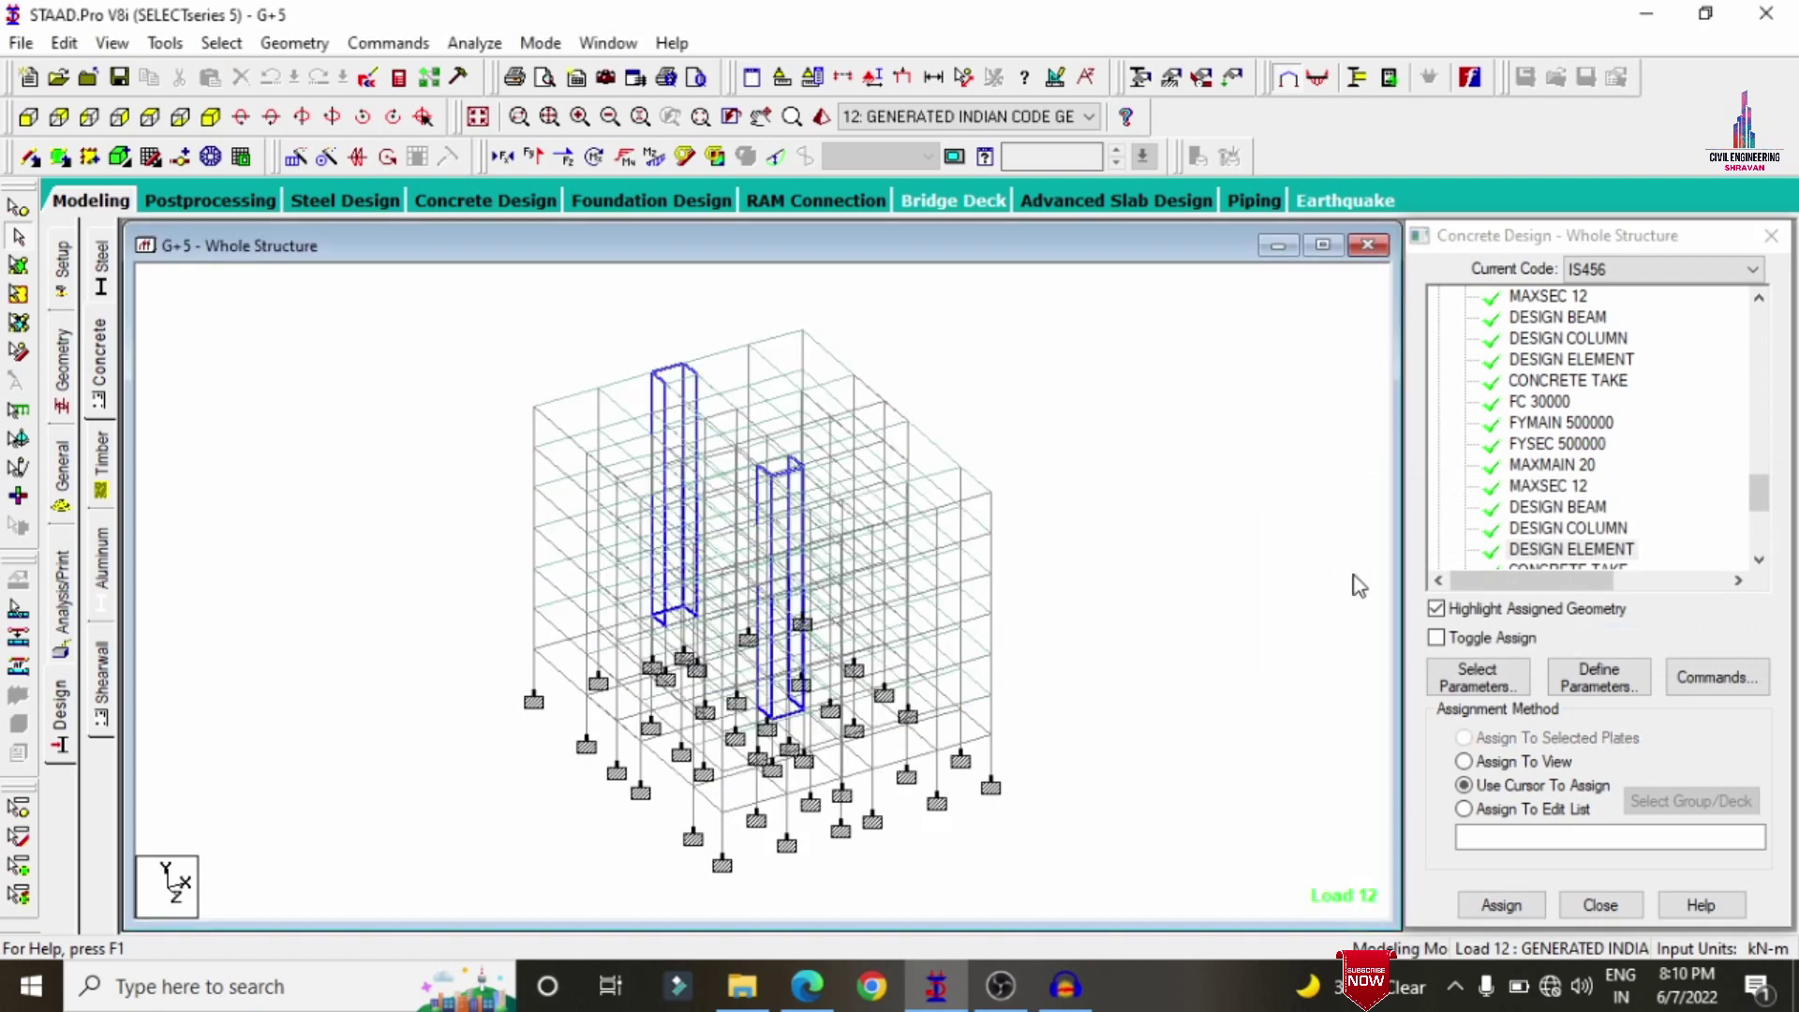
- Add a PERFORM ANALYSIS command to the analysis commands
left_click(64, 614)
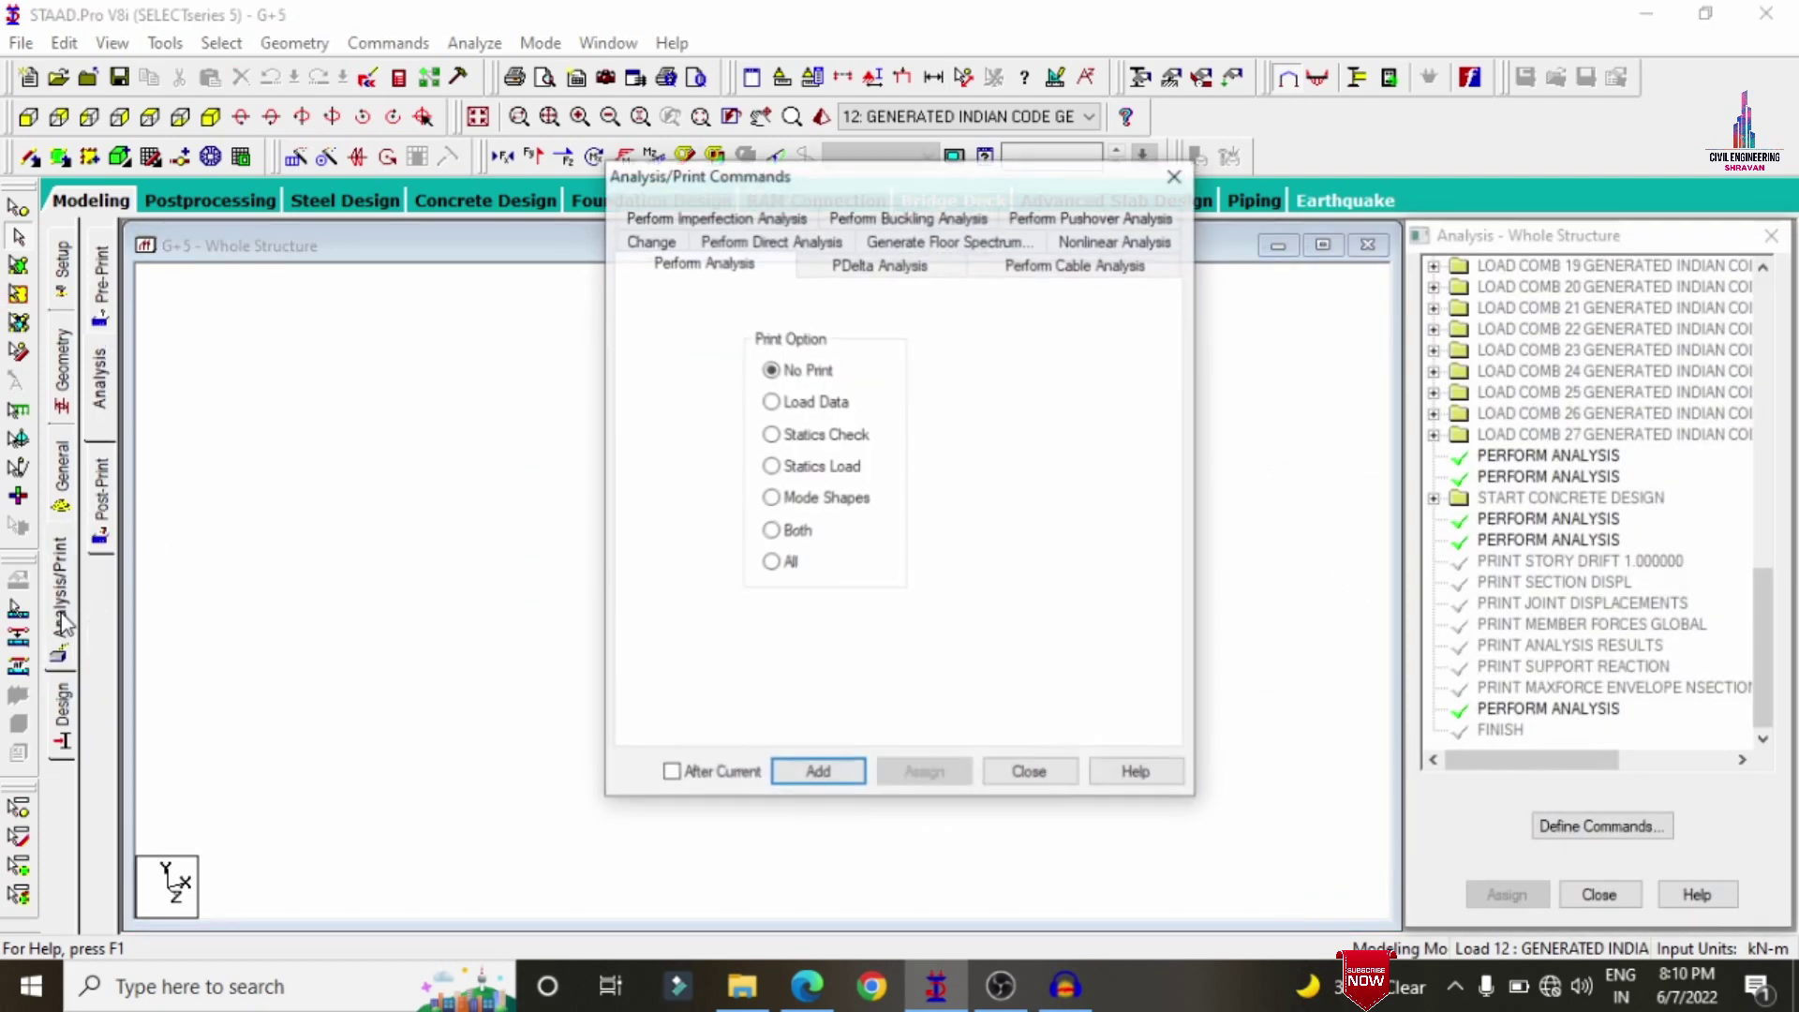
left_click(818, 773)
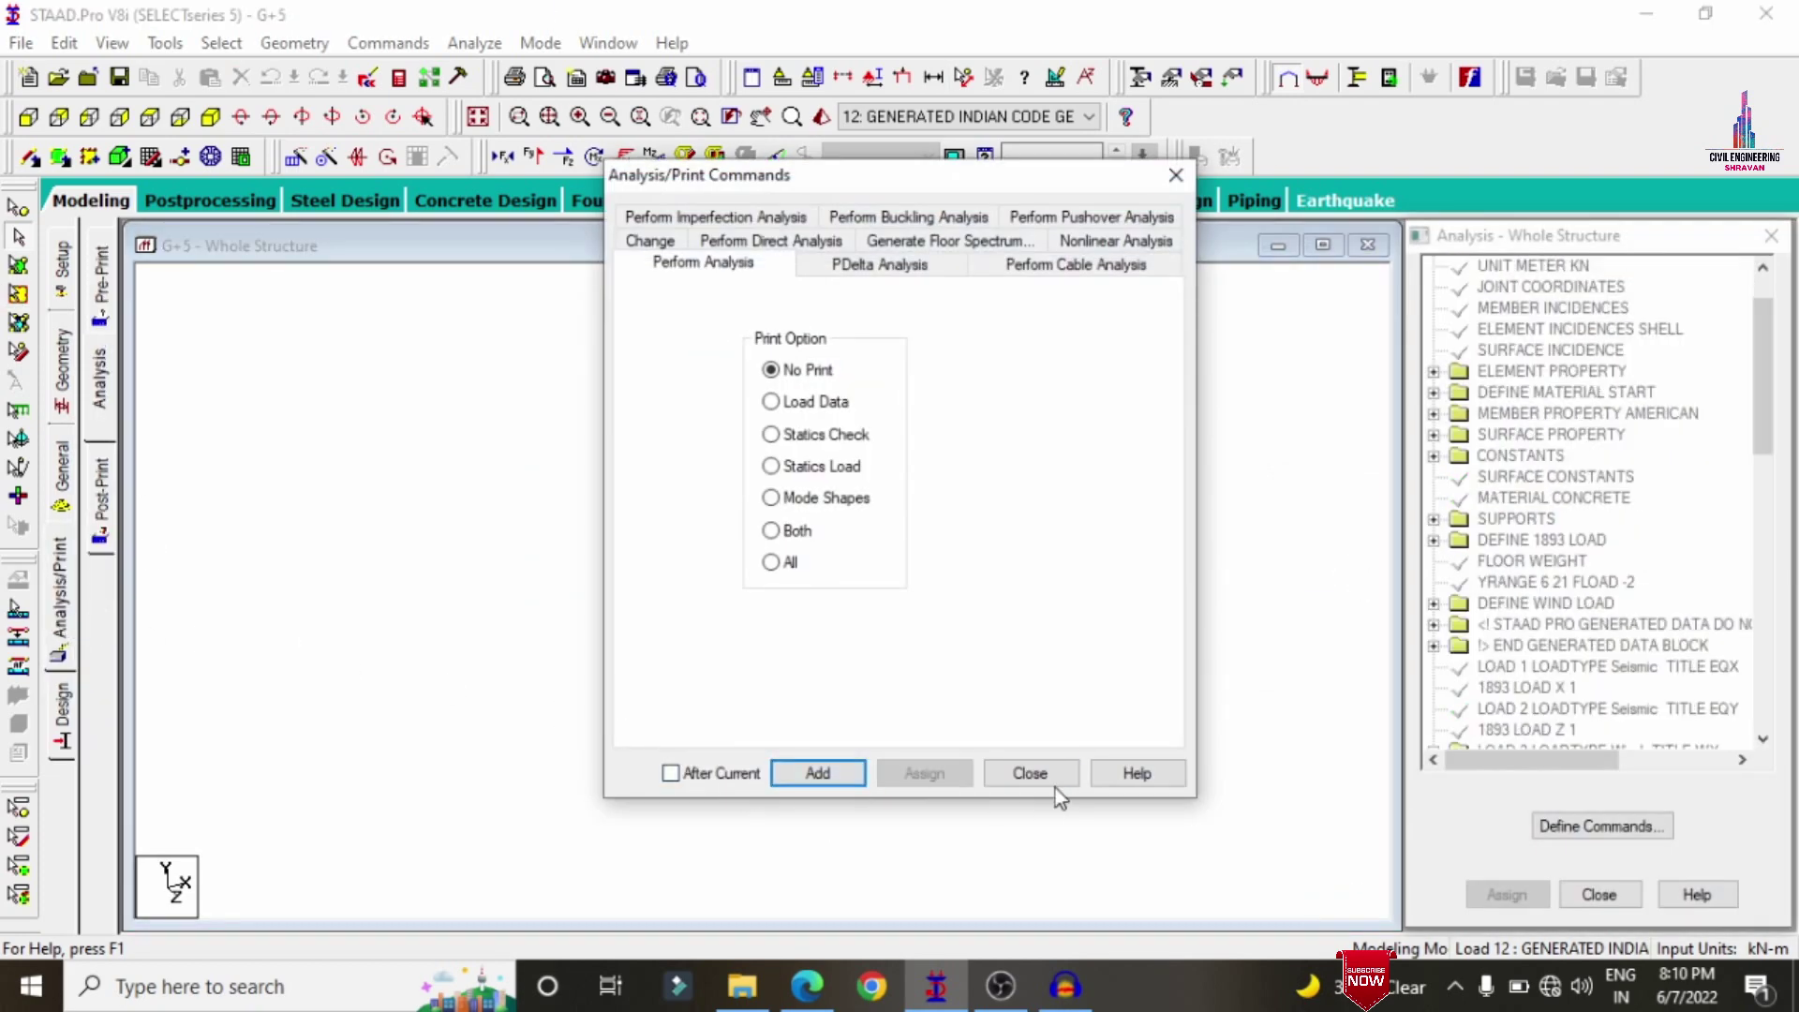
left_click(1040, 774)
- Save the model, run analysis and design, and go to post-processing mode
left_click(474, 43)
left_click(502, 69)
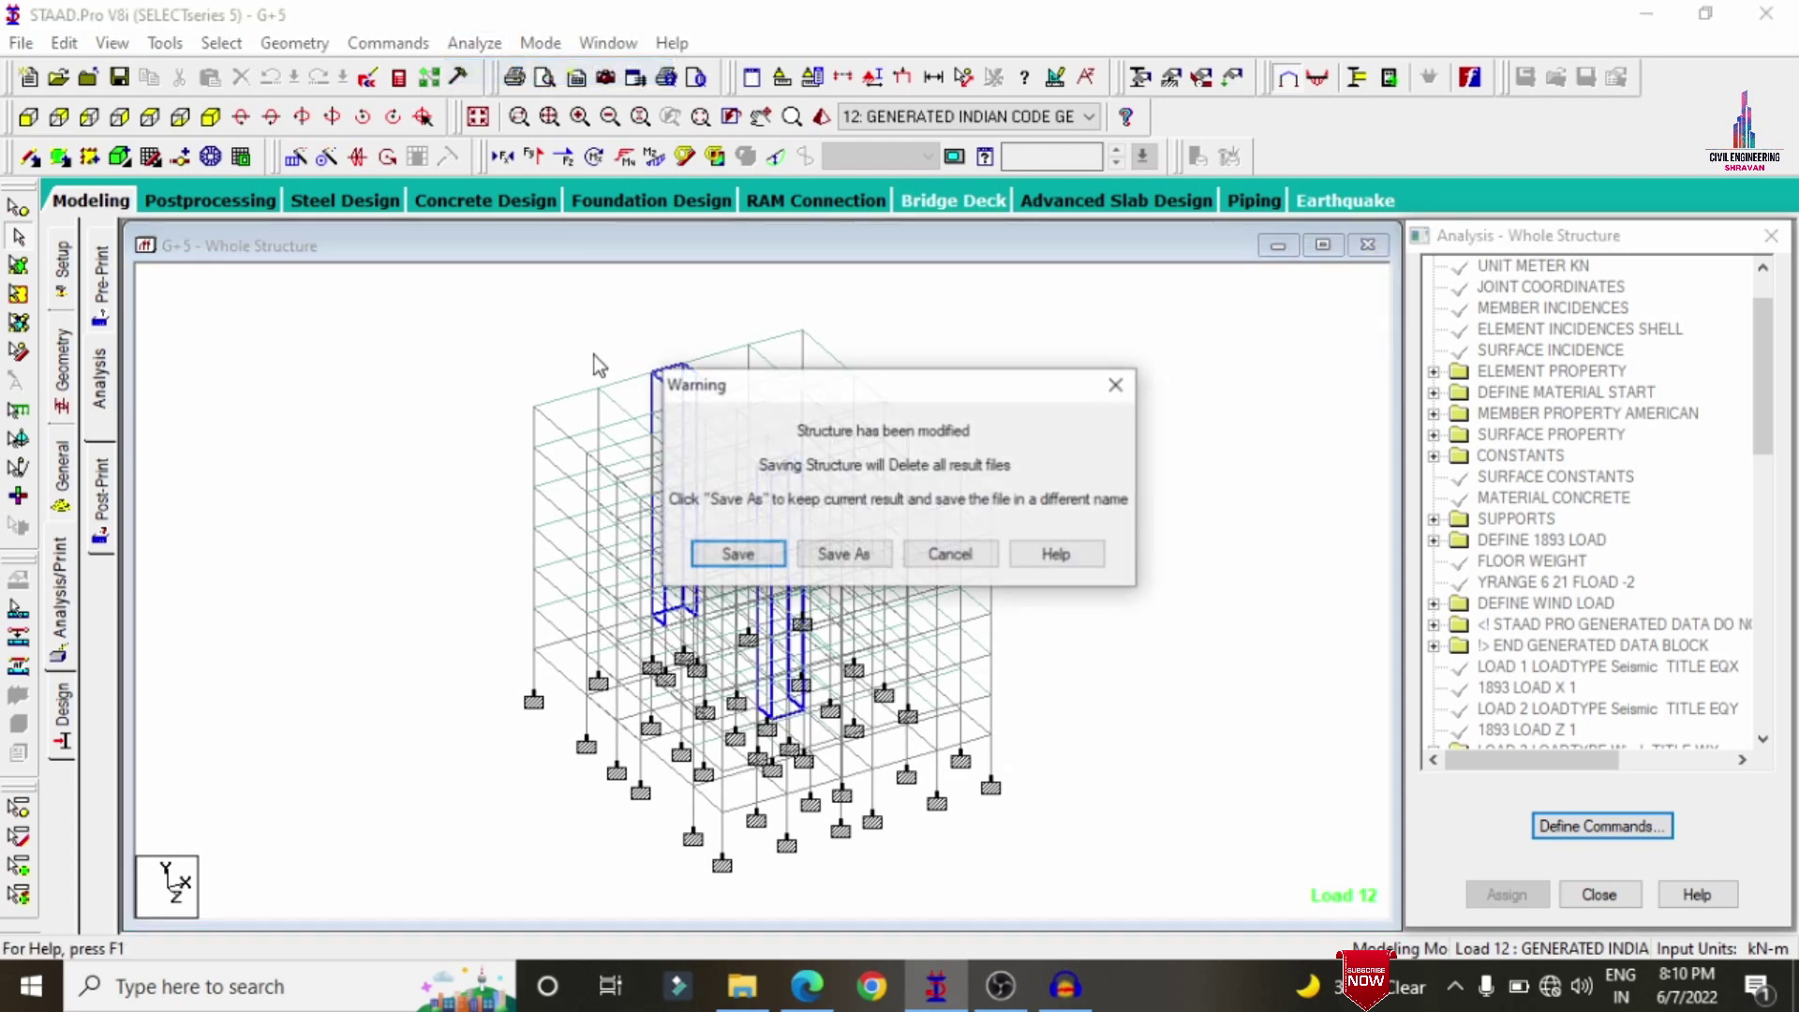
left_click(740, 555)
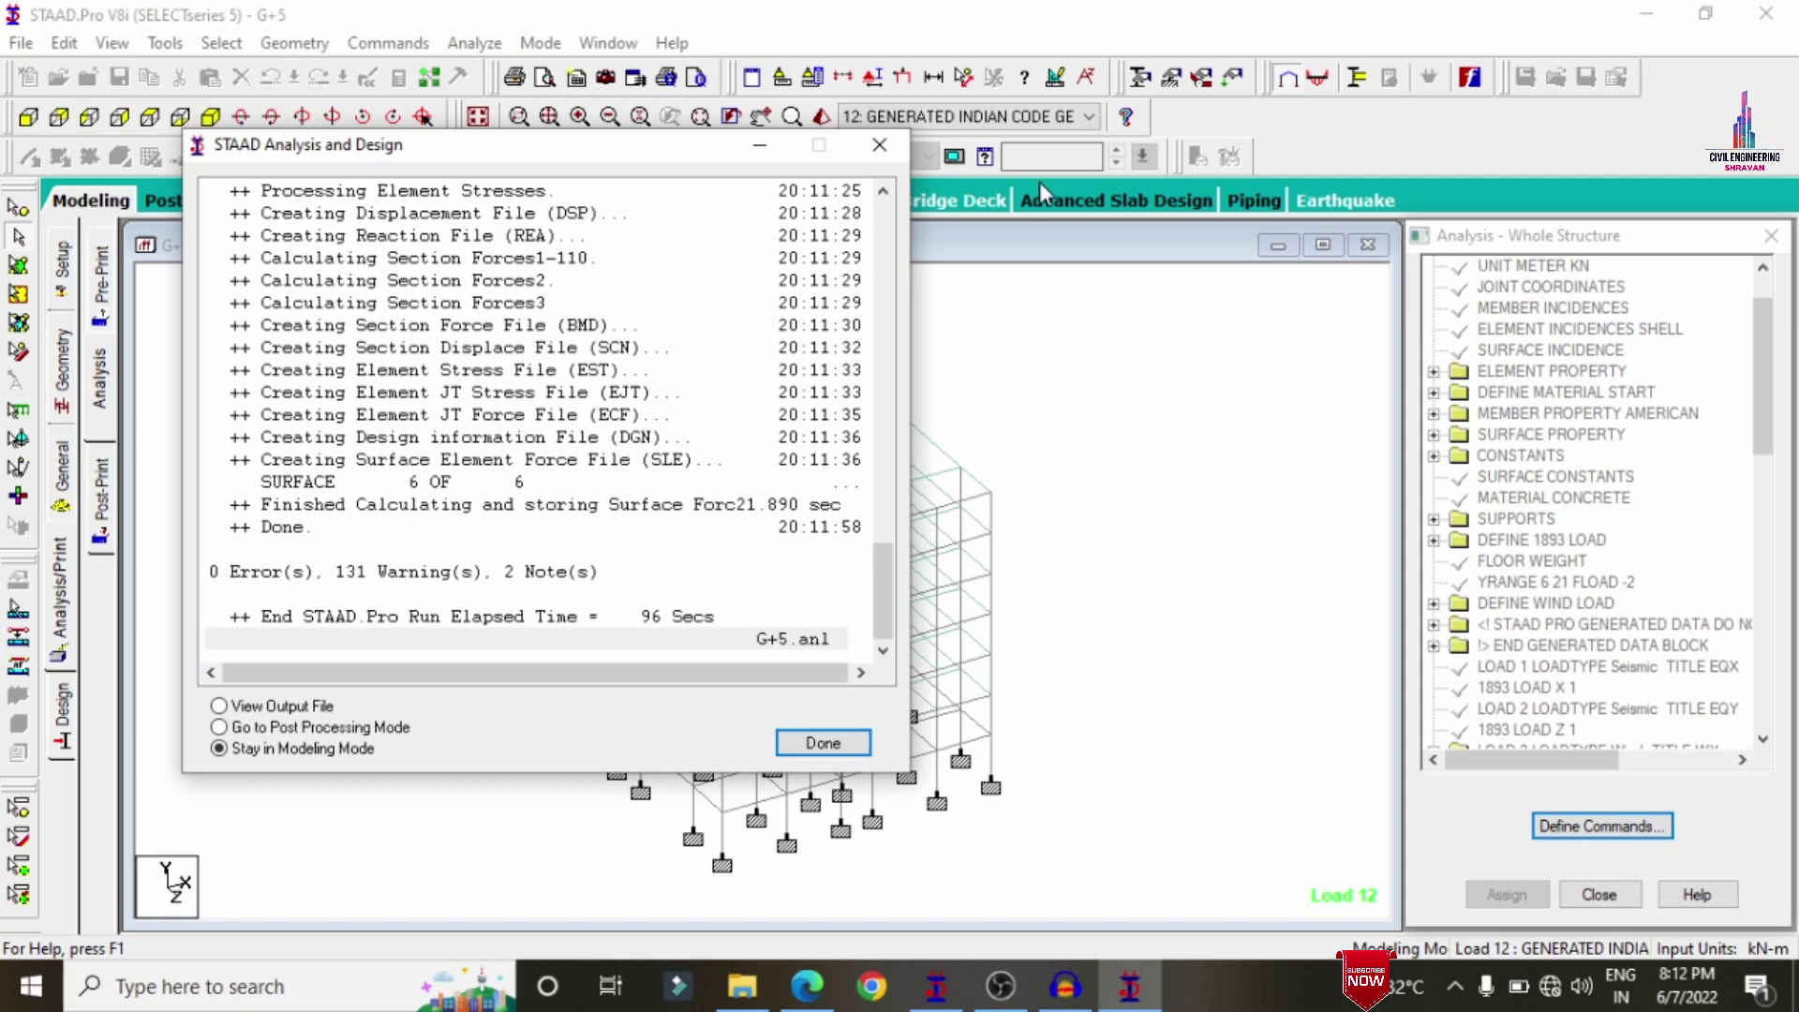
left_click(277, 728)
left_click(821, 743)
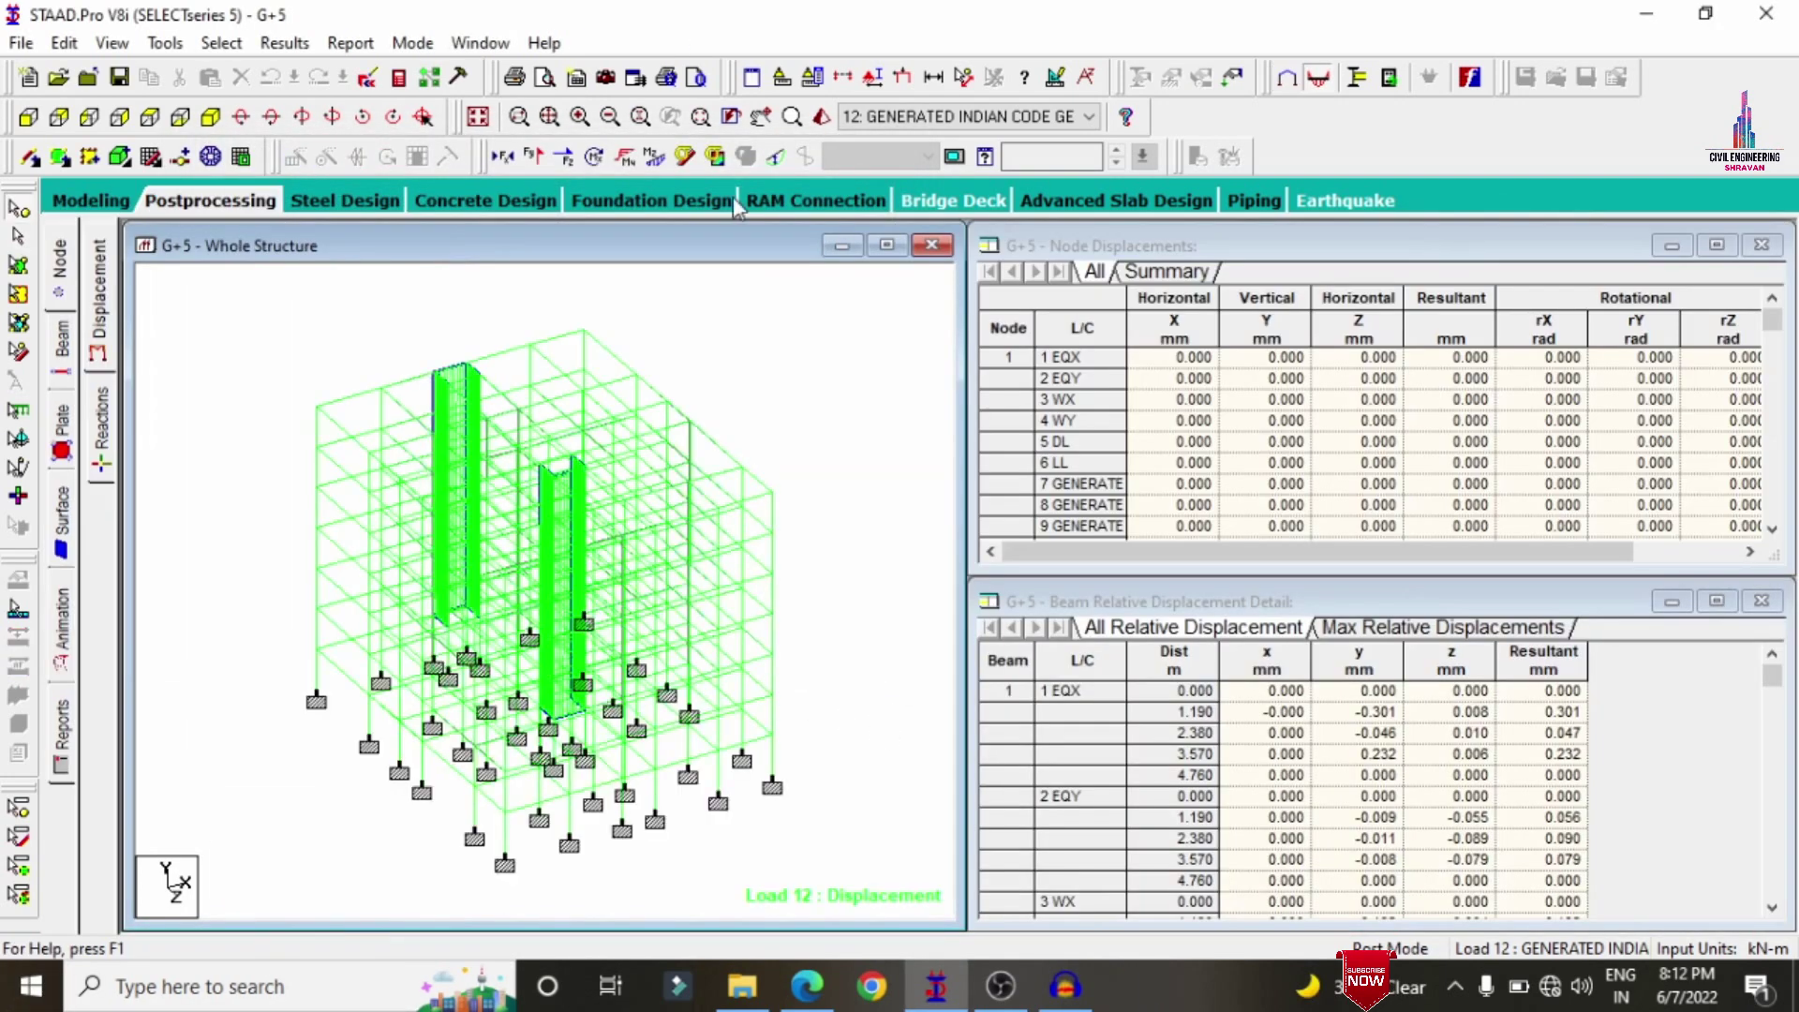
- Hide the deflected shape and check concrete design results of beams 1467 and 543
left_click(776, 157)
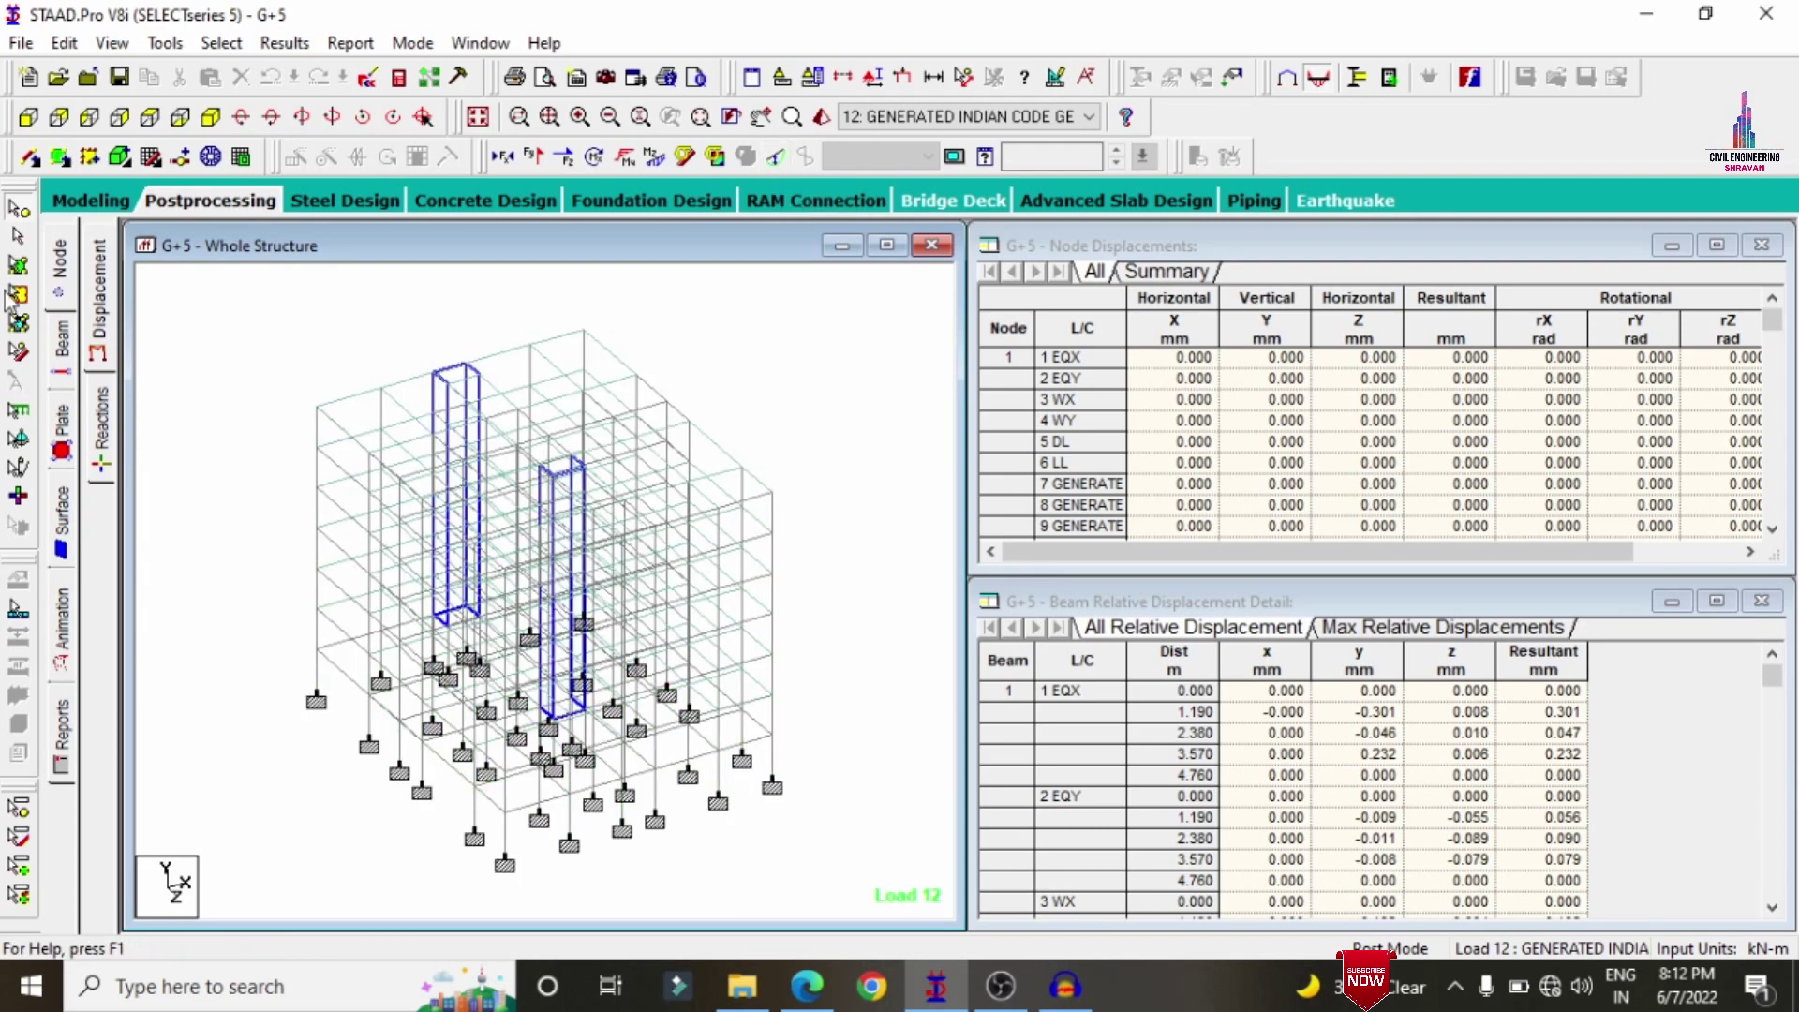
double_click(361, 404)
left_click(1040, 227)
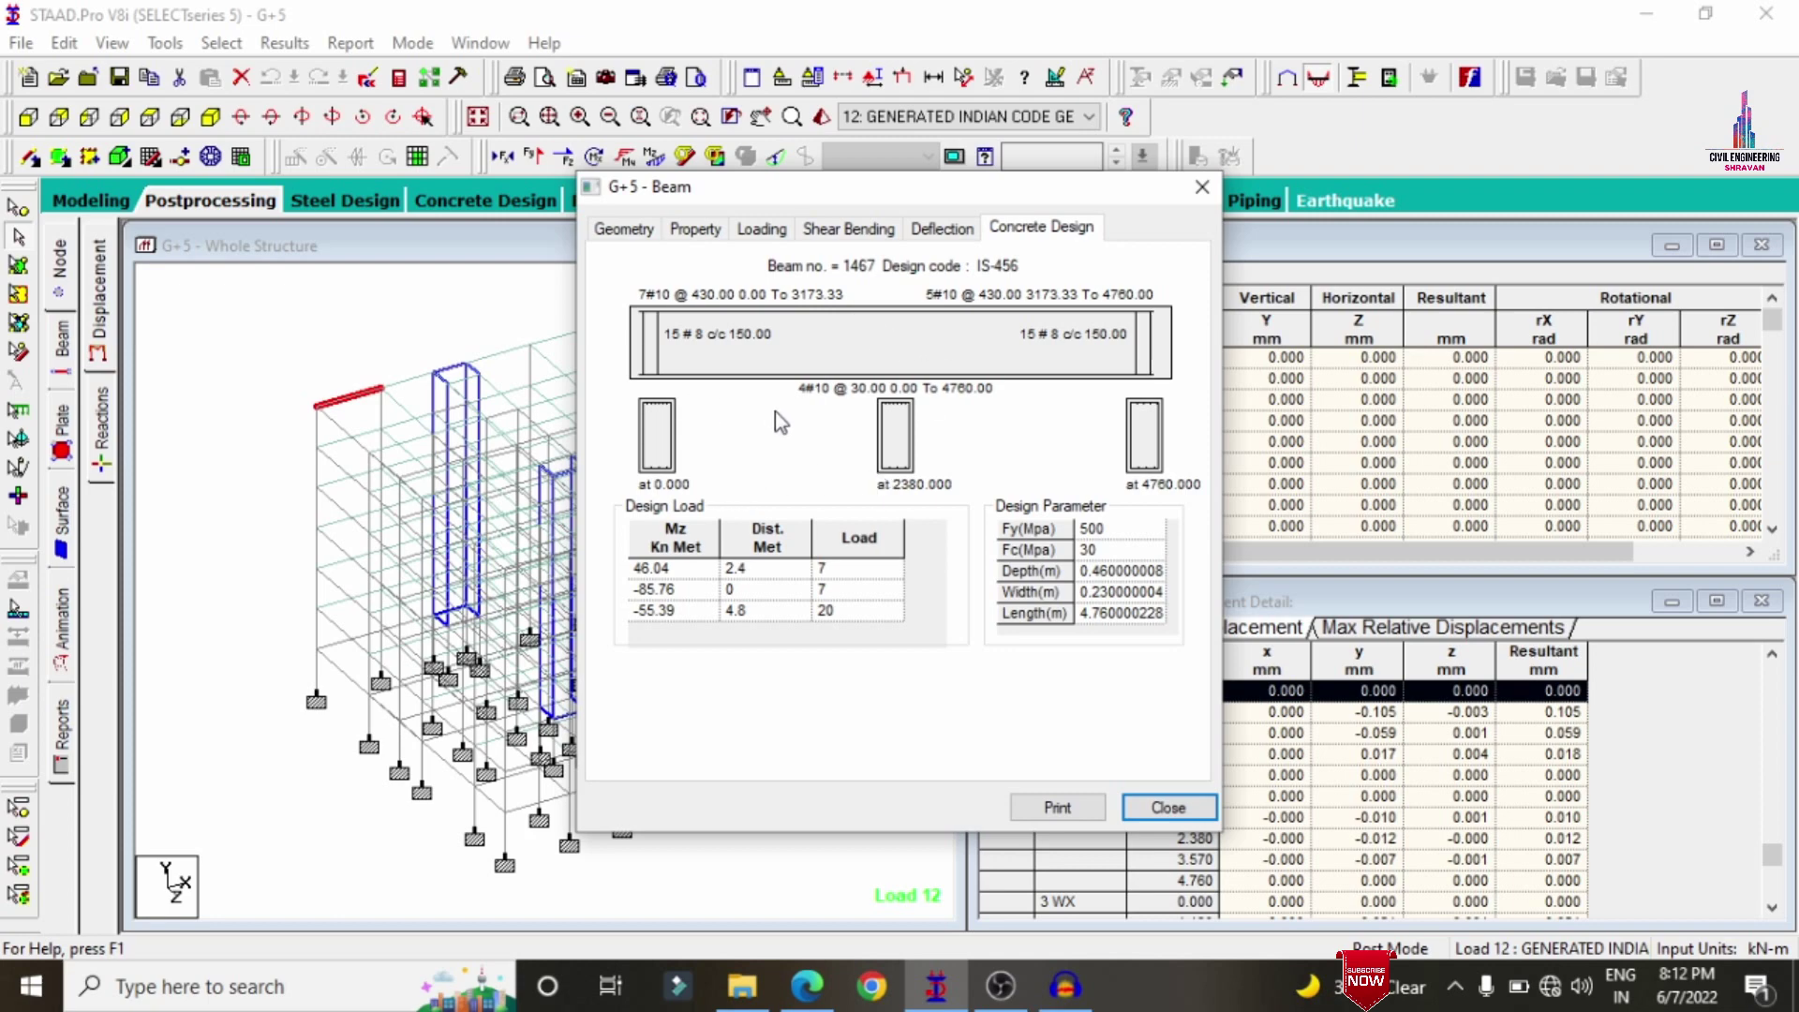
left_click(1167, 807)
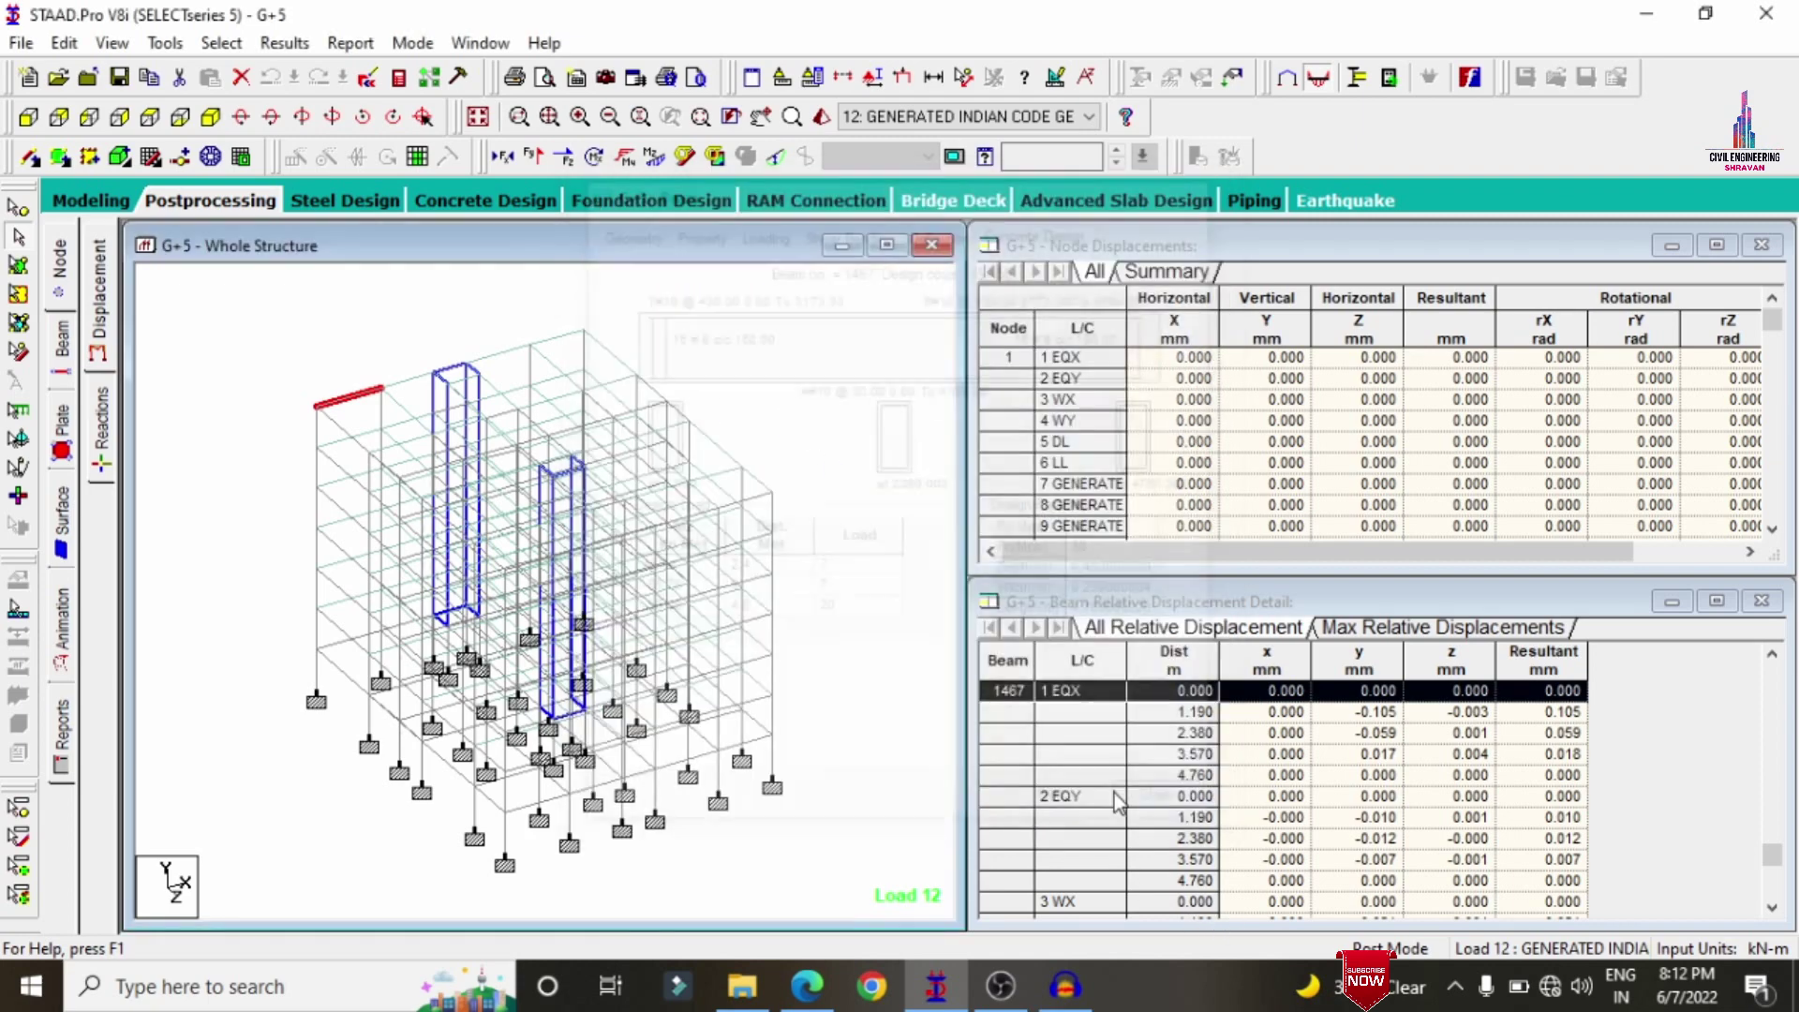
left_click(772, 845)
double_click(682, 778)
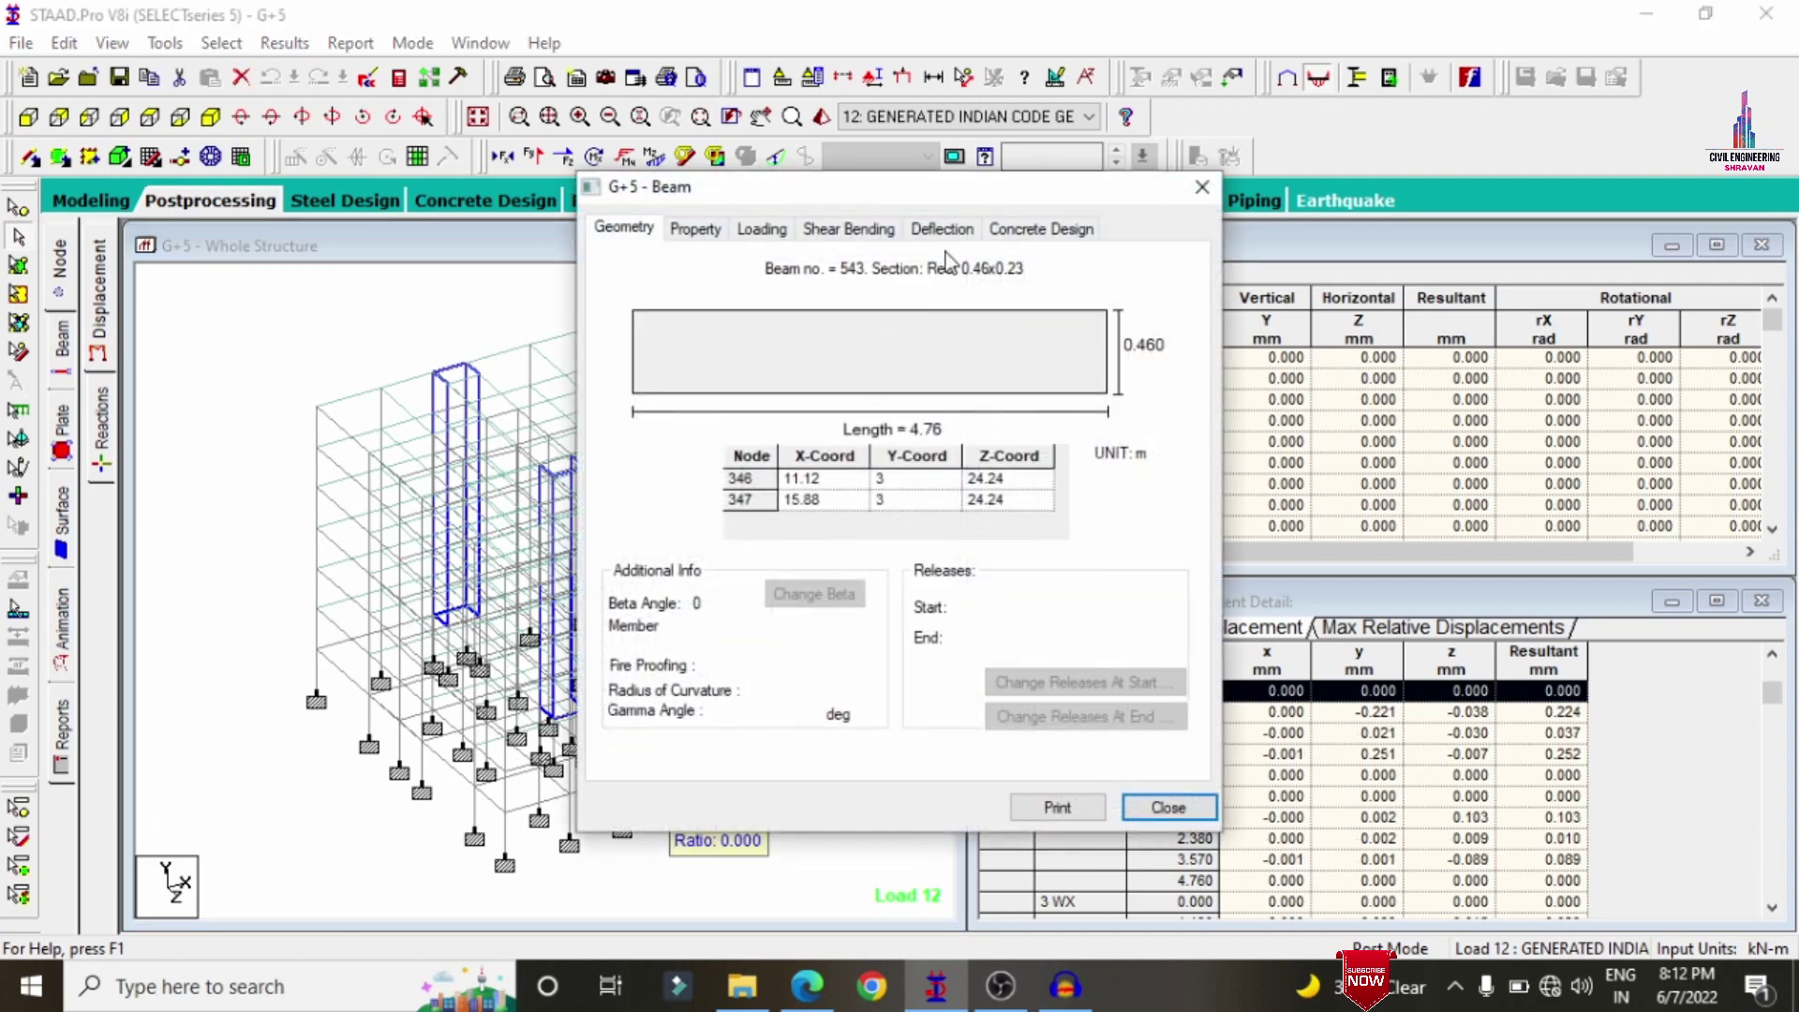
left_click(1042, 227)
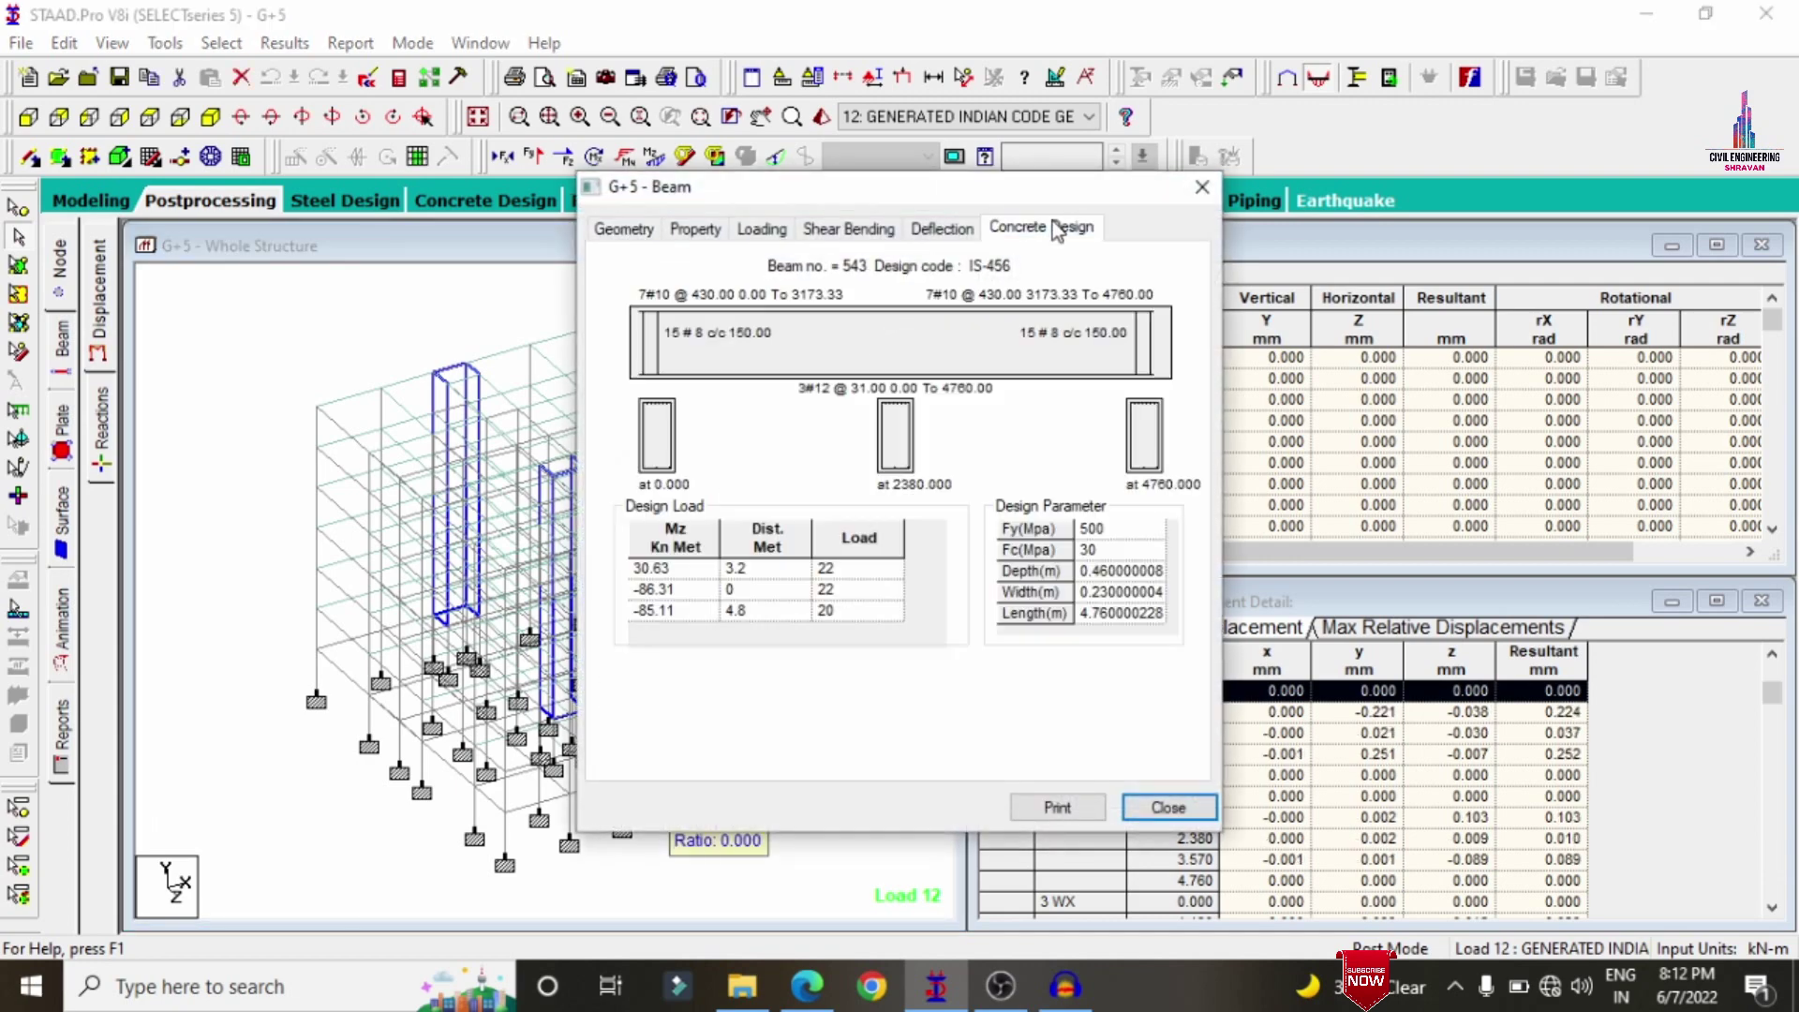
left_click(1202, 187)
left_click(870, 578)
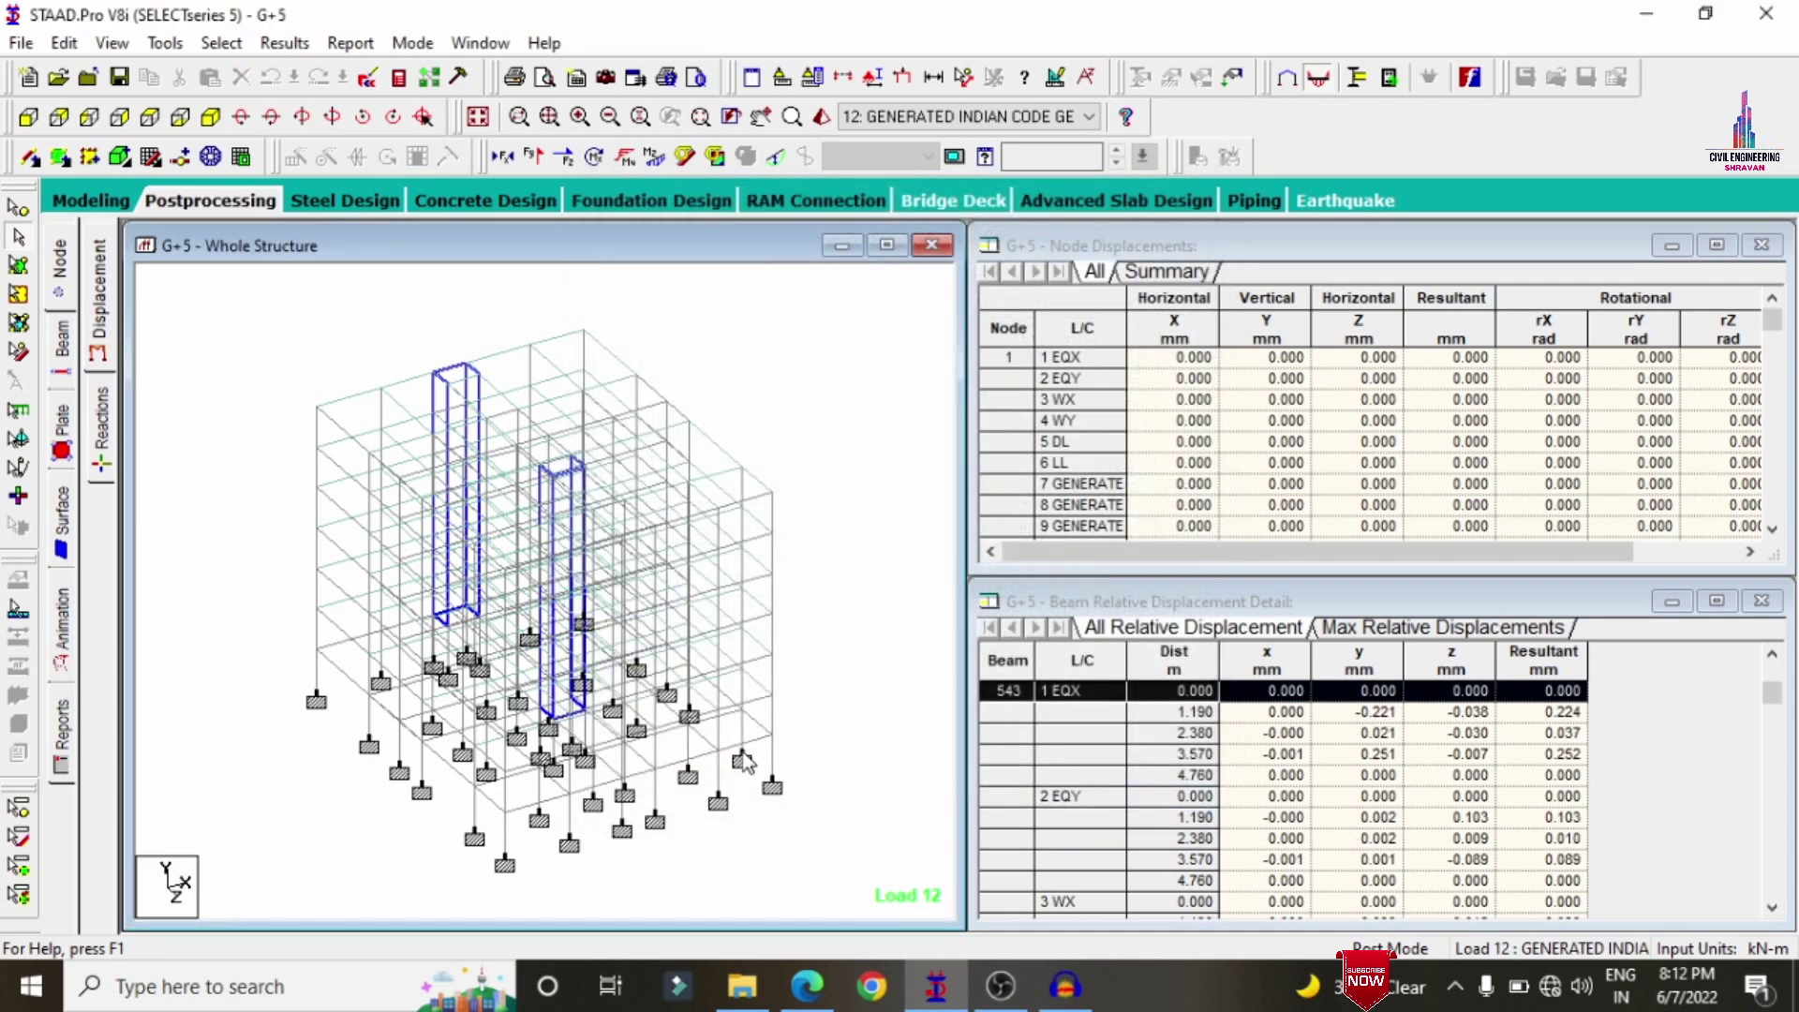
- Check concrete design results of members 580 and 1473
double_click(776, 774)
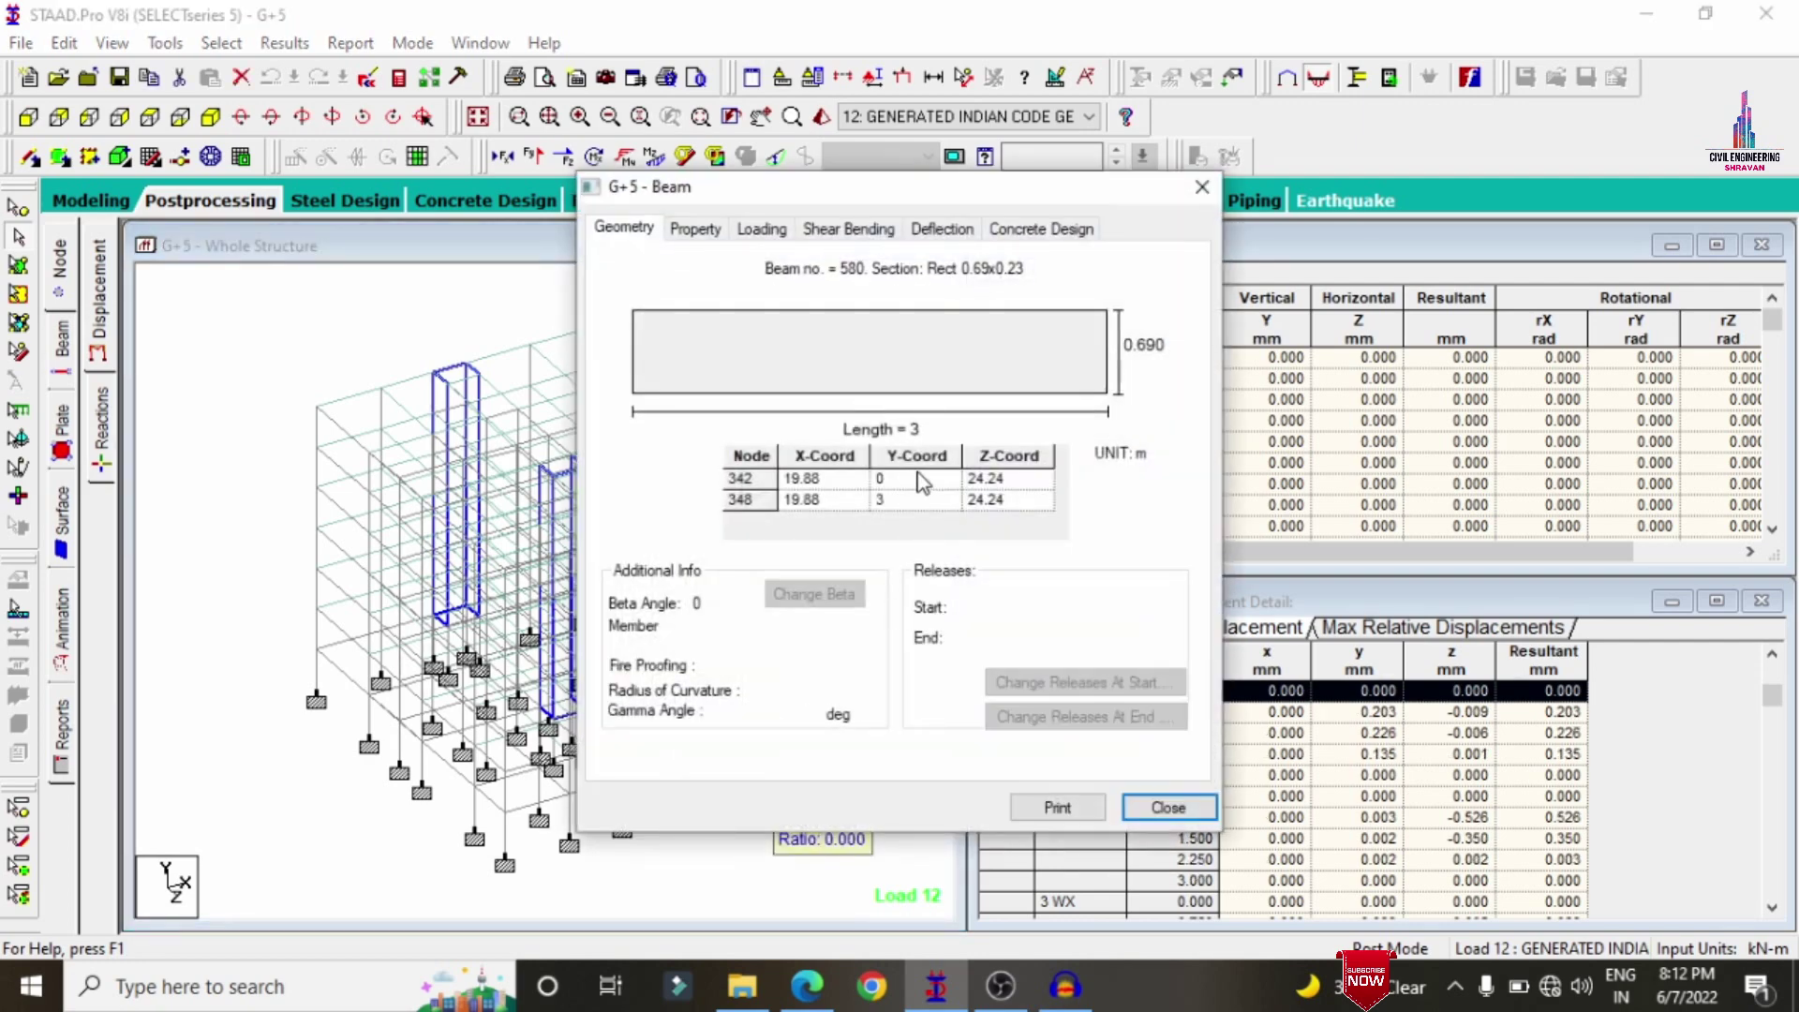
left_click(1039, 230)
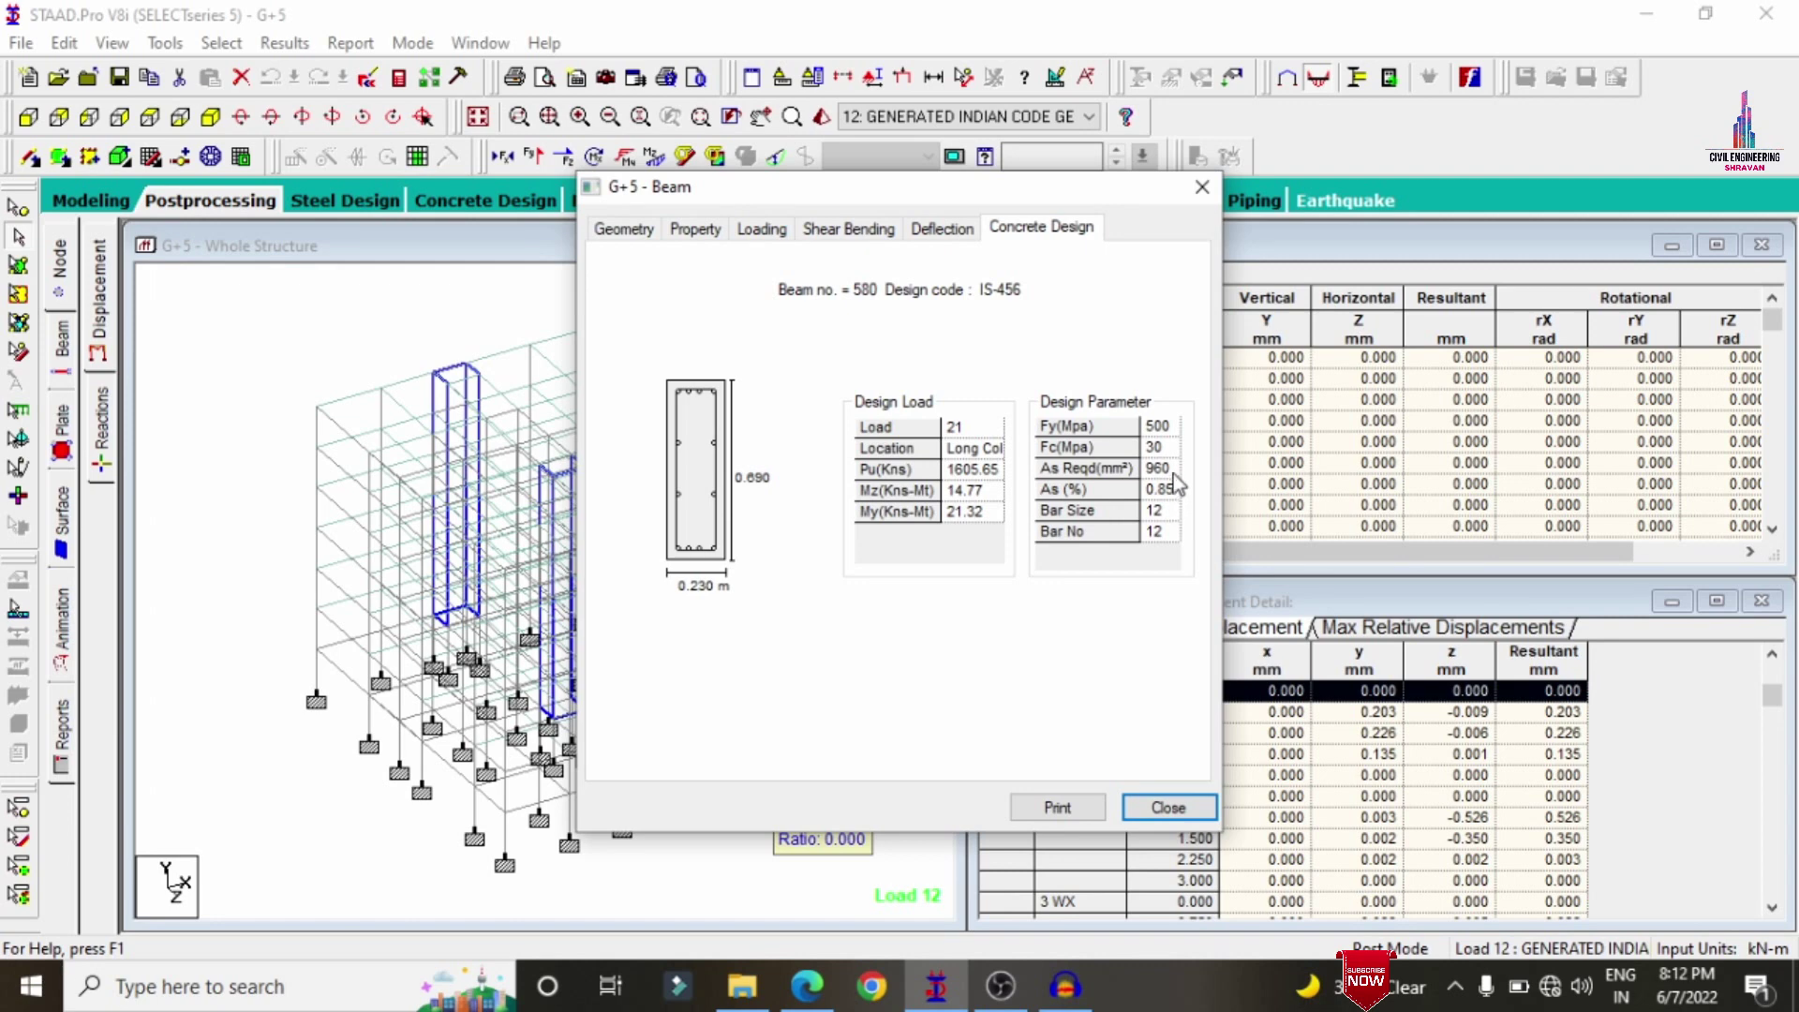
key("Escape")
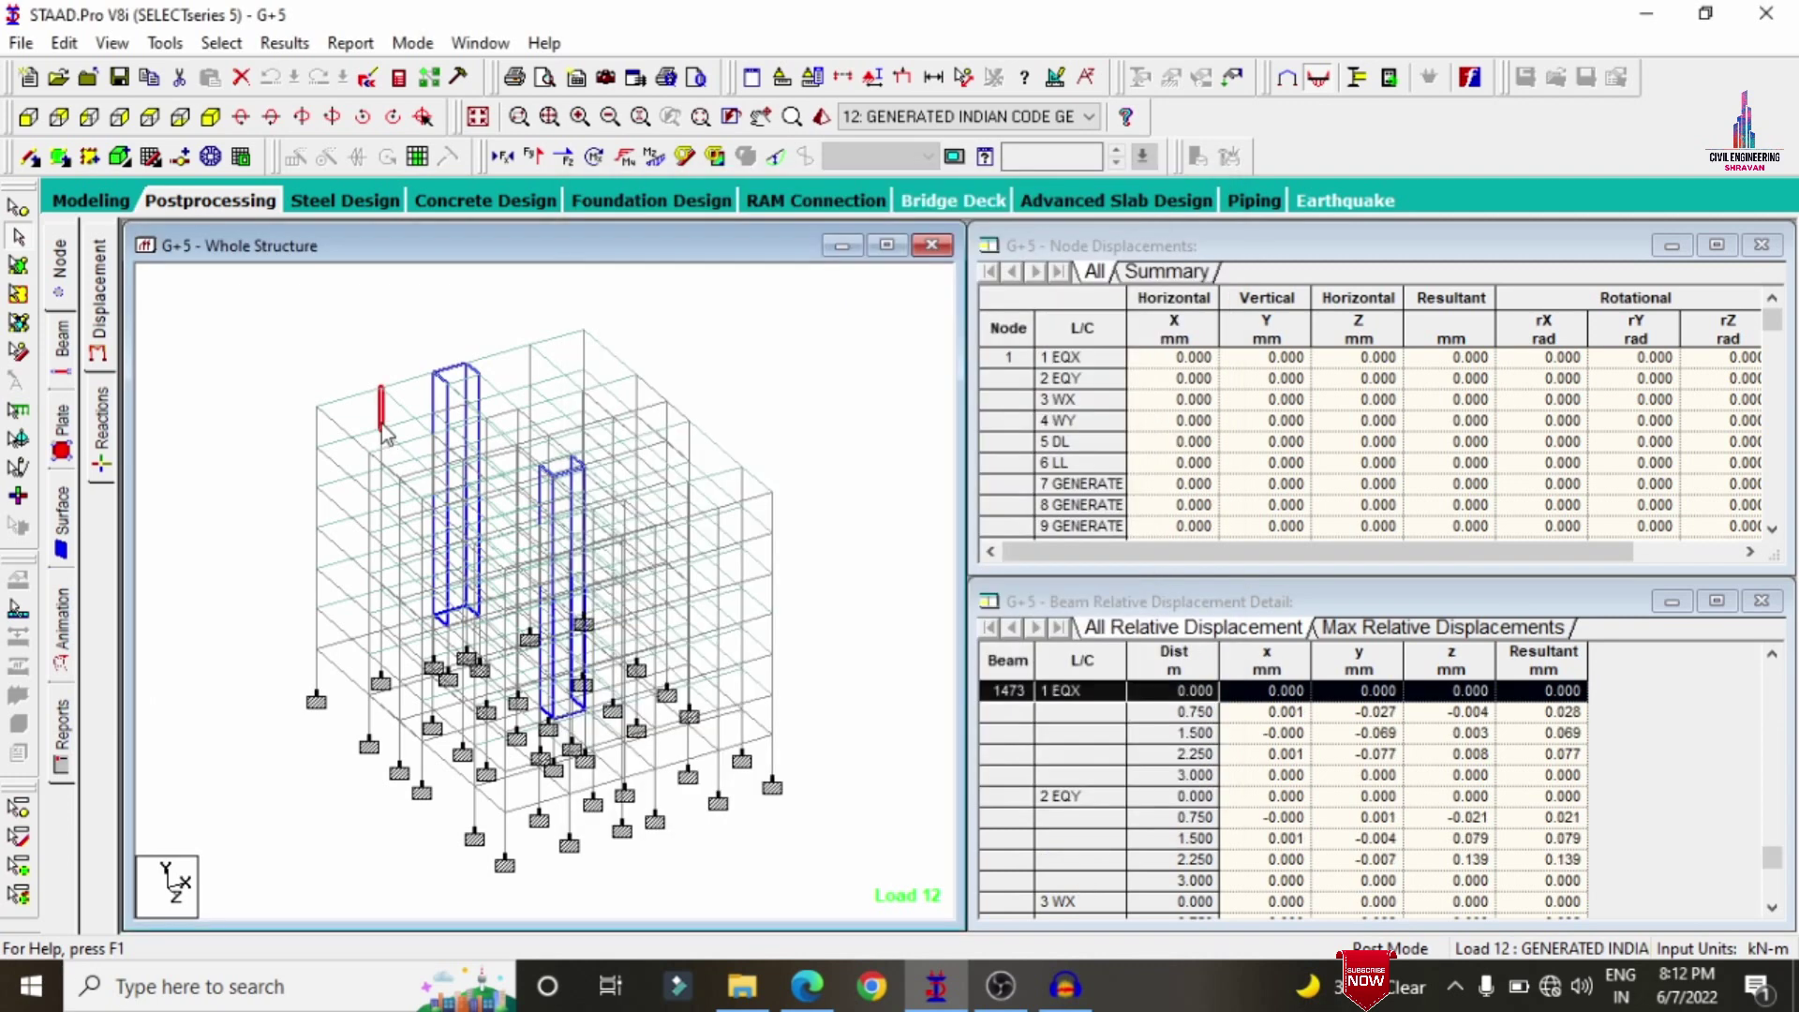
double_click(381, 414)
left_click(1029, 227)
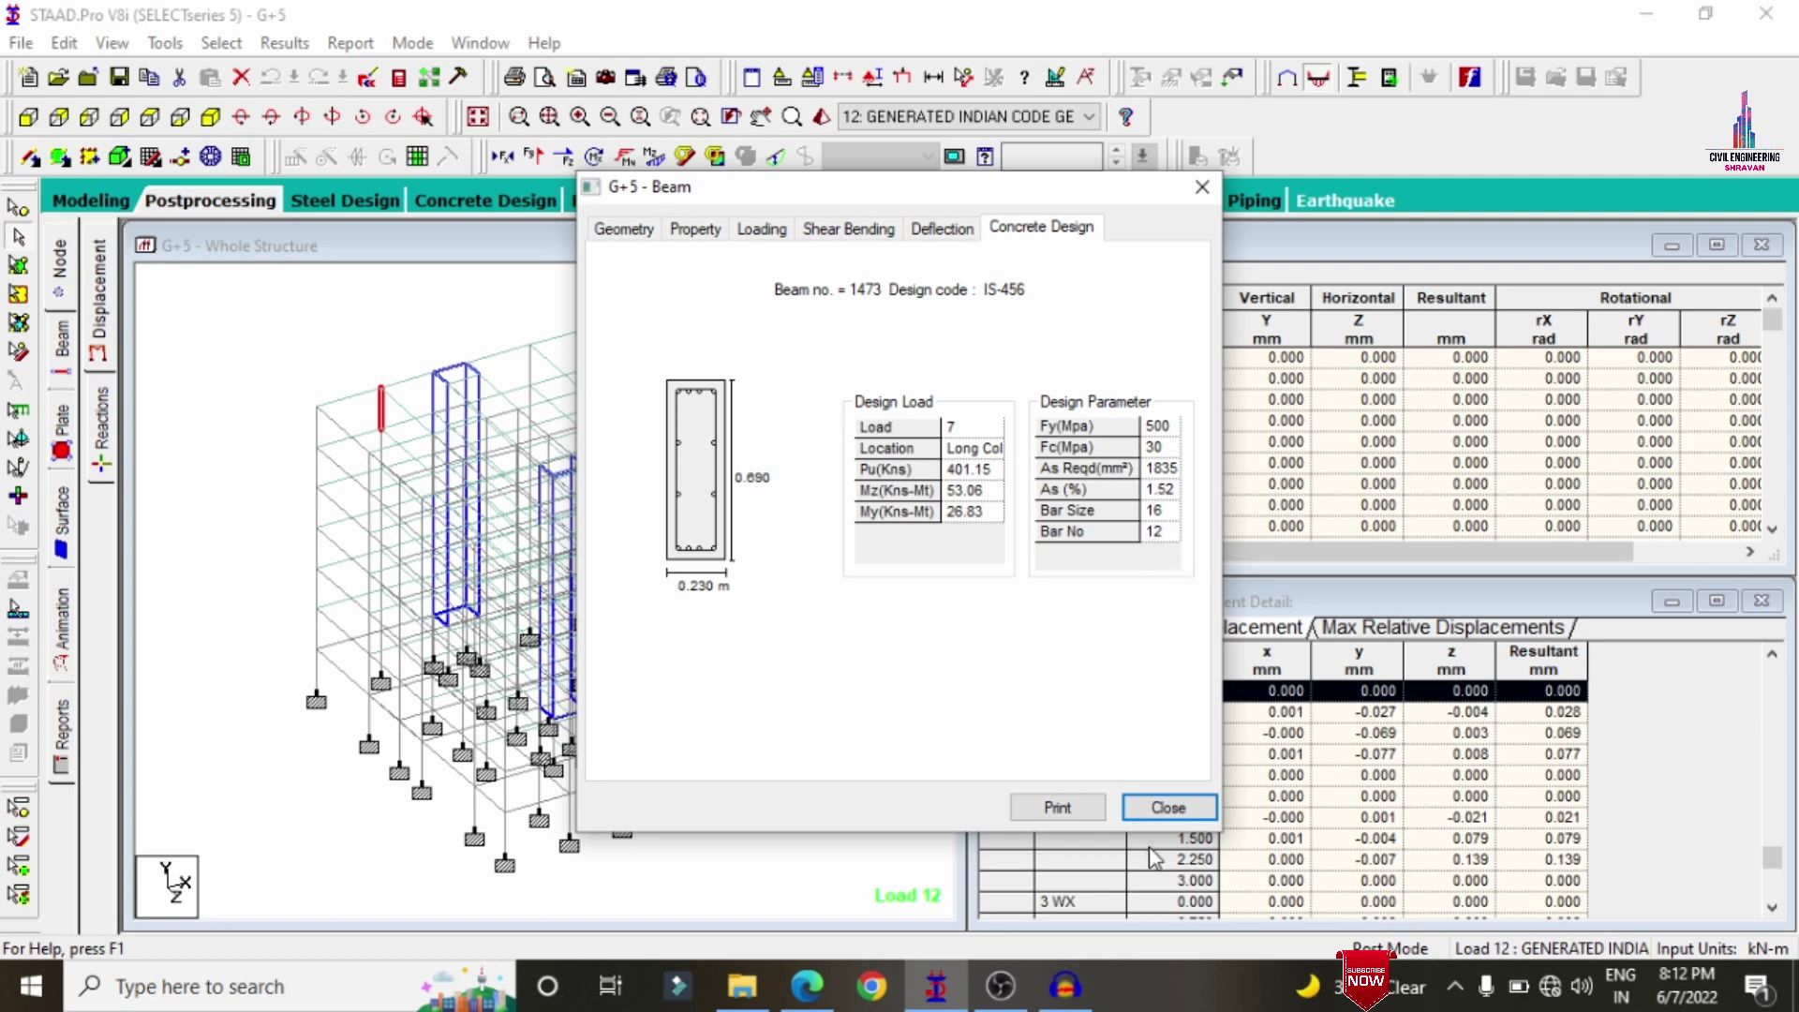
left_click(1166, 808)
left_click(748, 405)
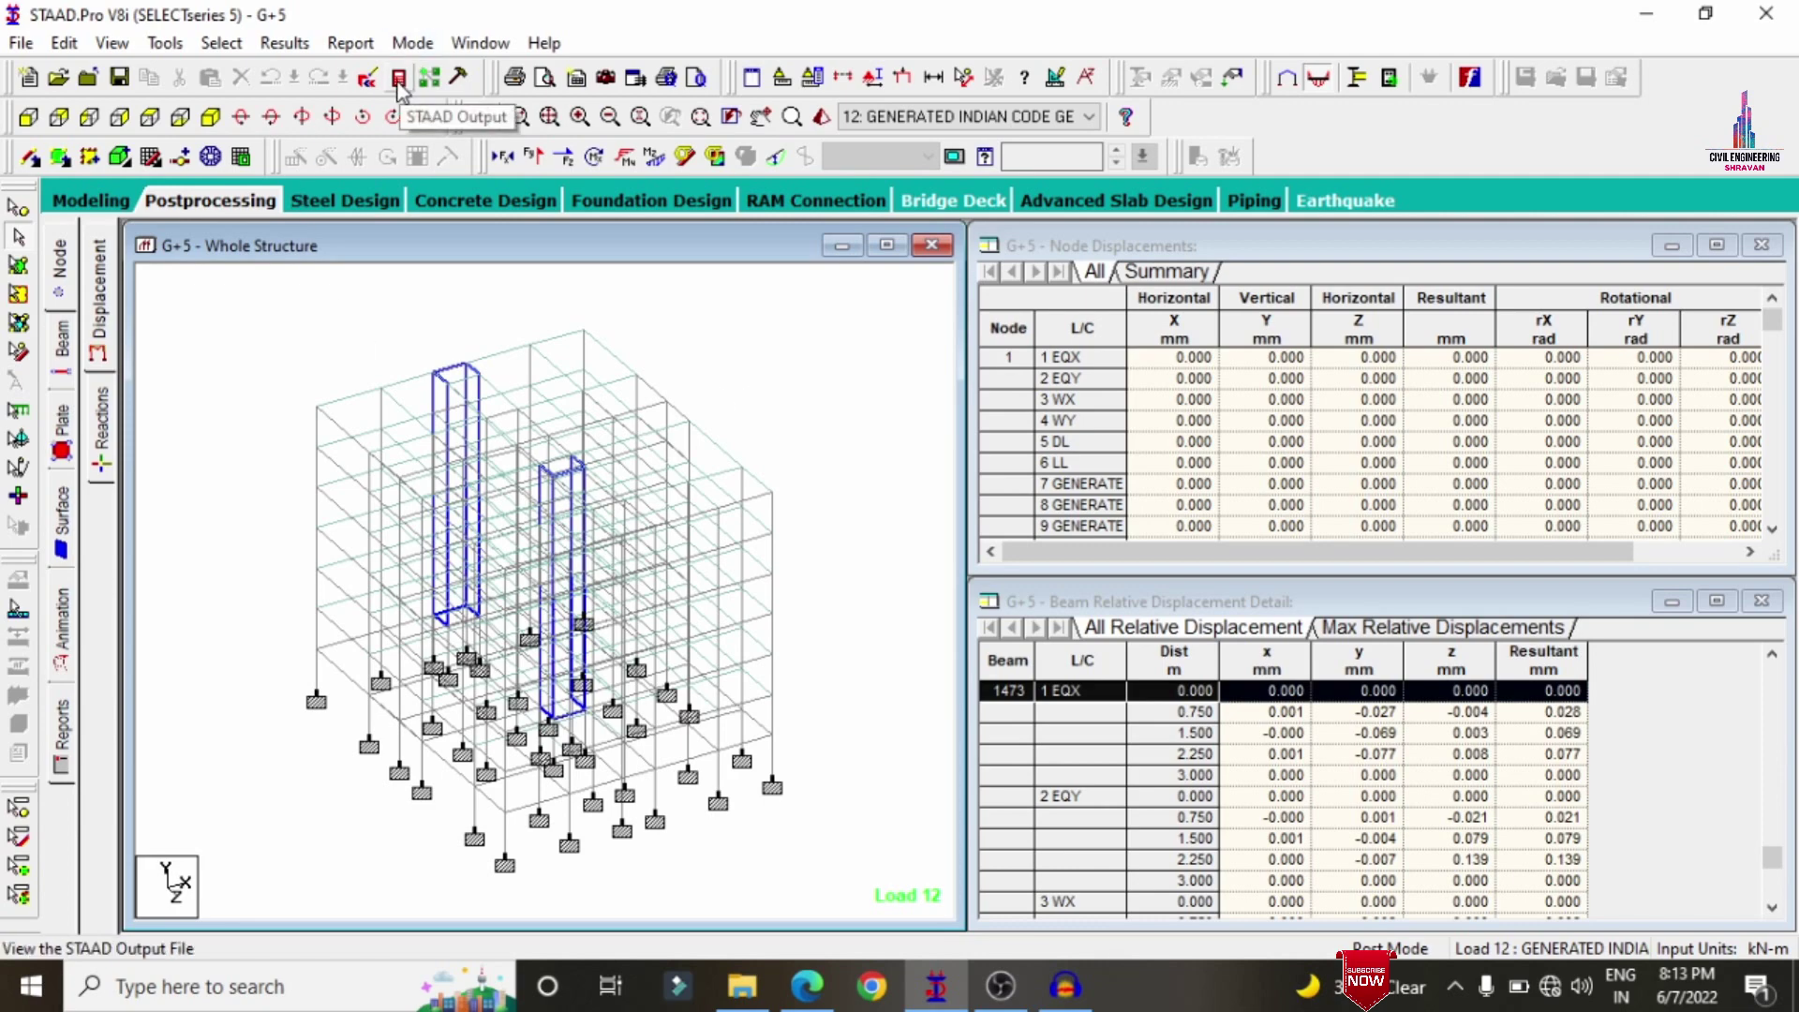
- Browse the CONCRETE DESIGN beam results in the G+5.anl output, then minimise the viewer
left_click(398, 80)
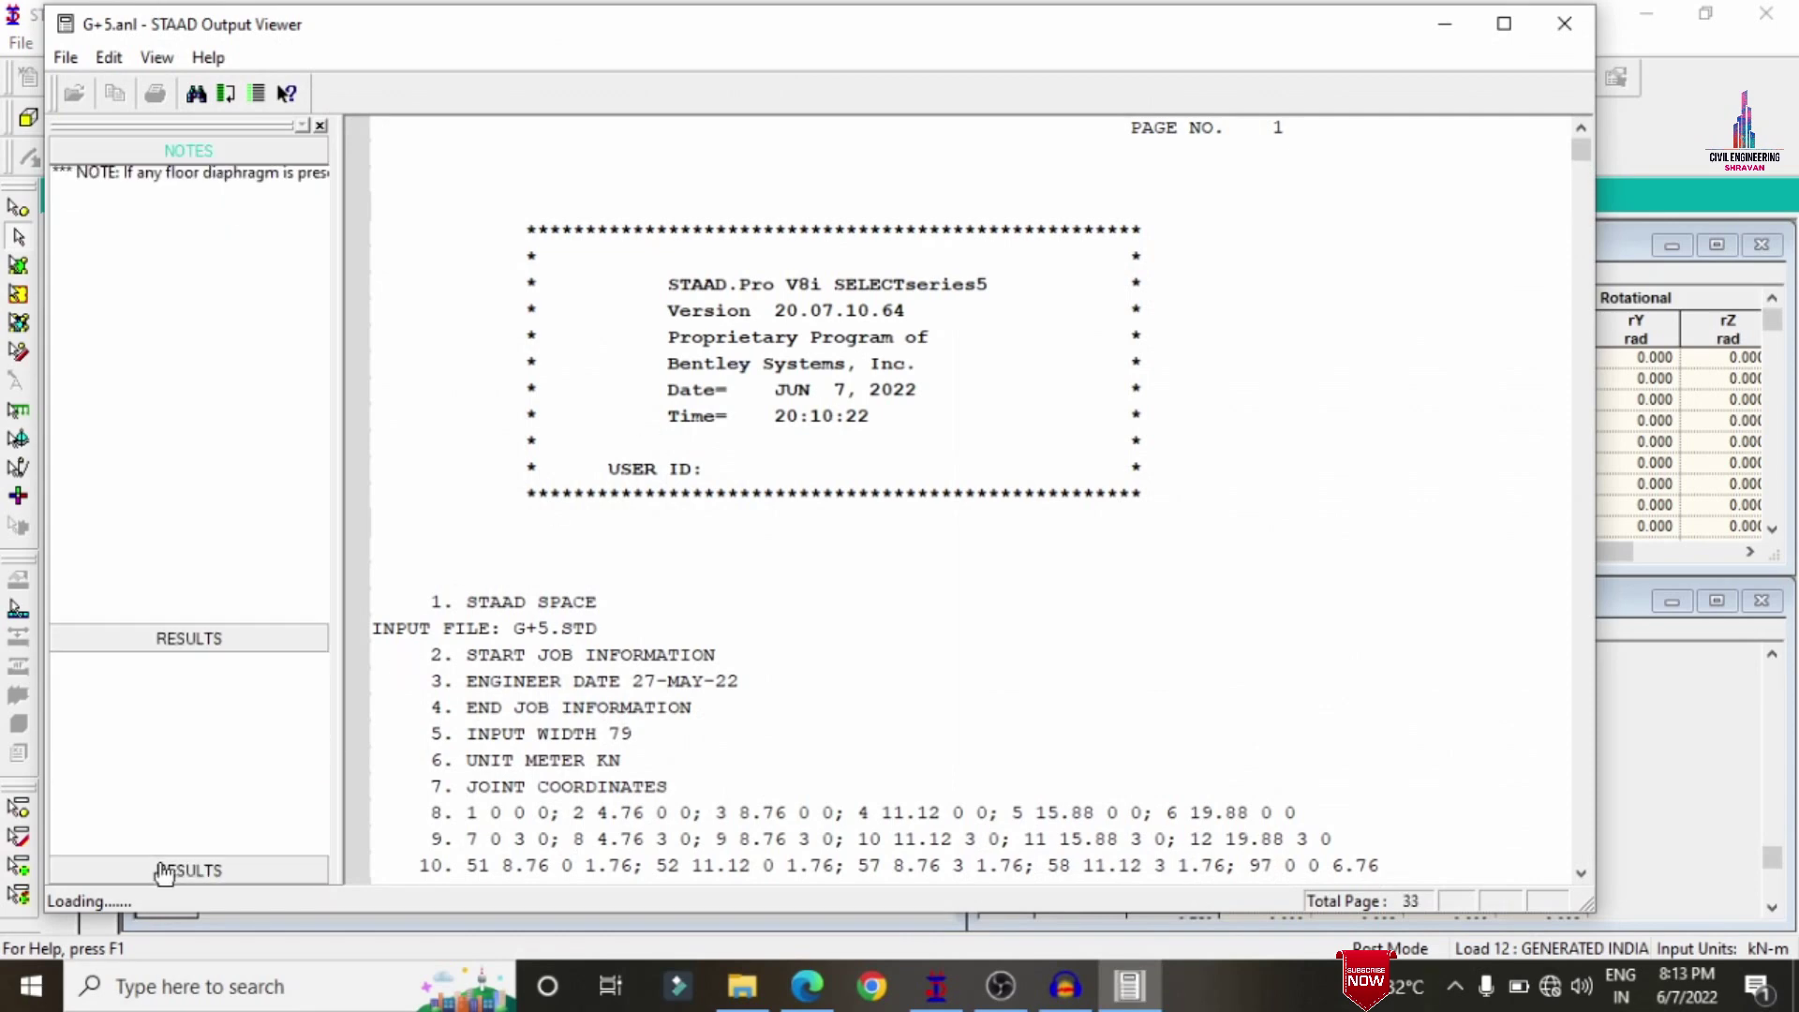
left_click(127, 242)
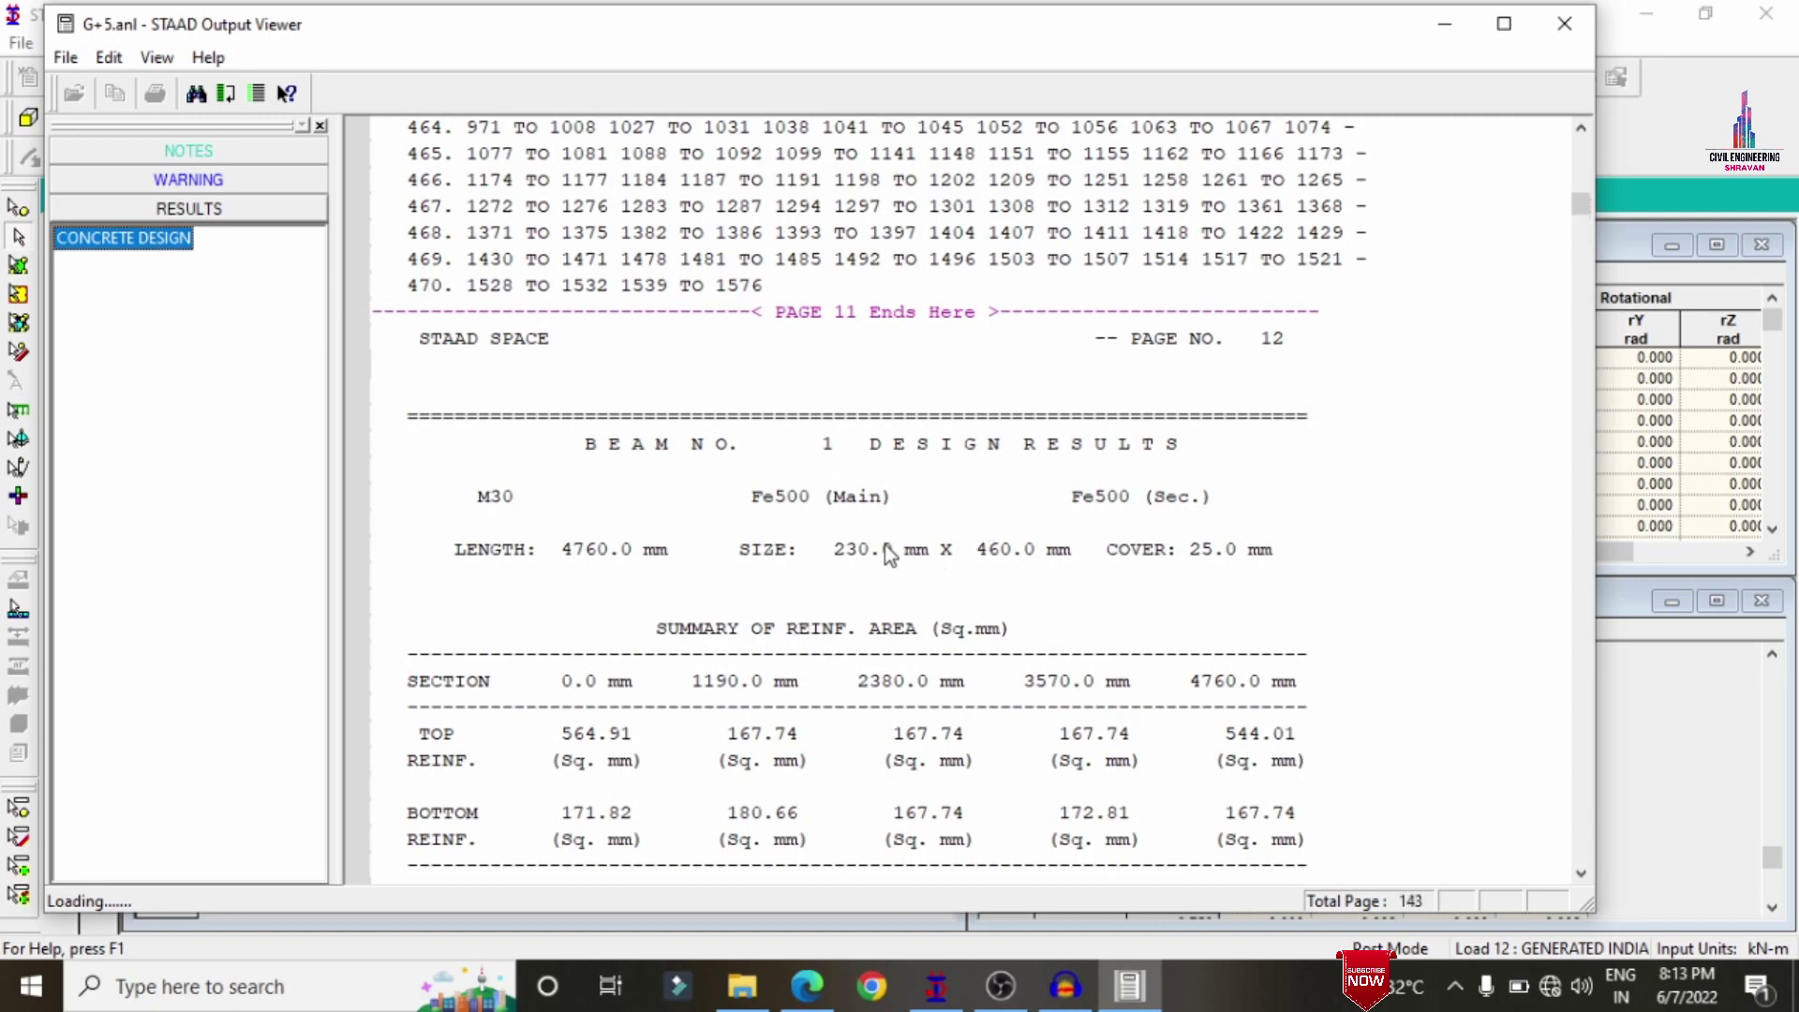
scroll(890, 555, "down", 20)
scroll(887, 609, "down", 20)
left_click_drag(1581, 195, 1583, 984)
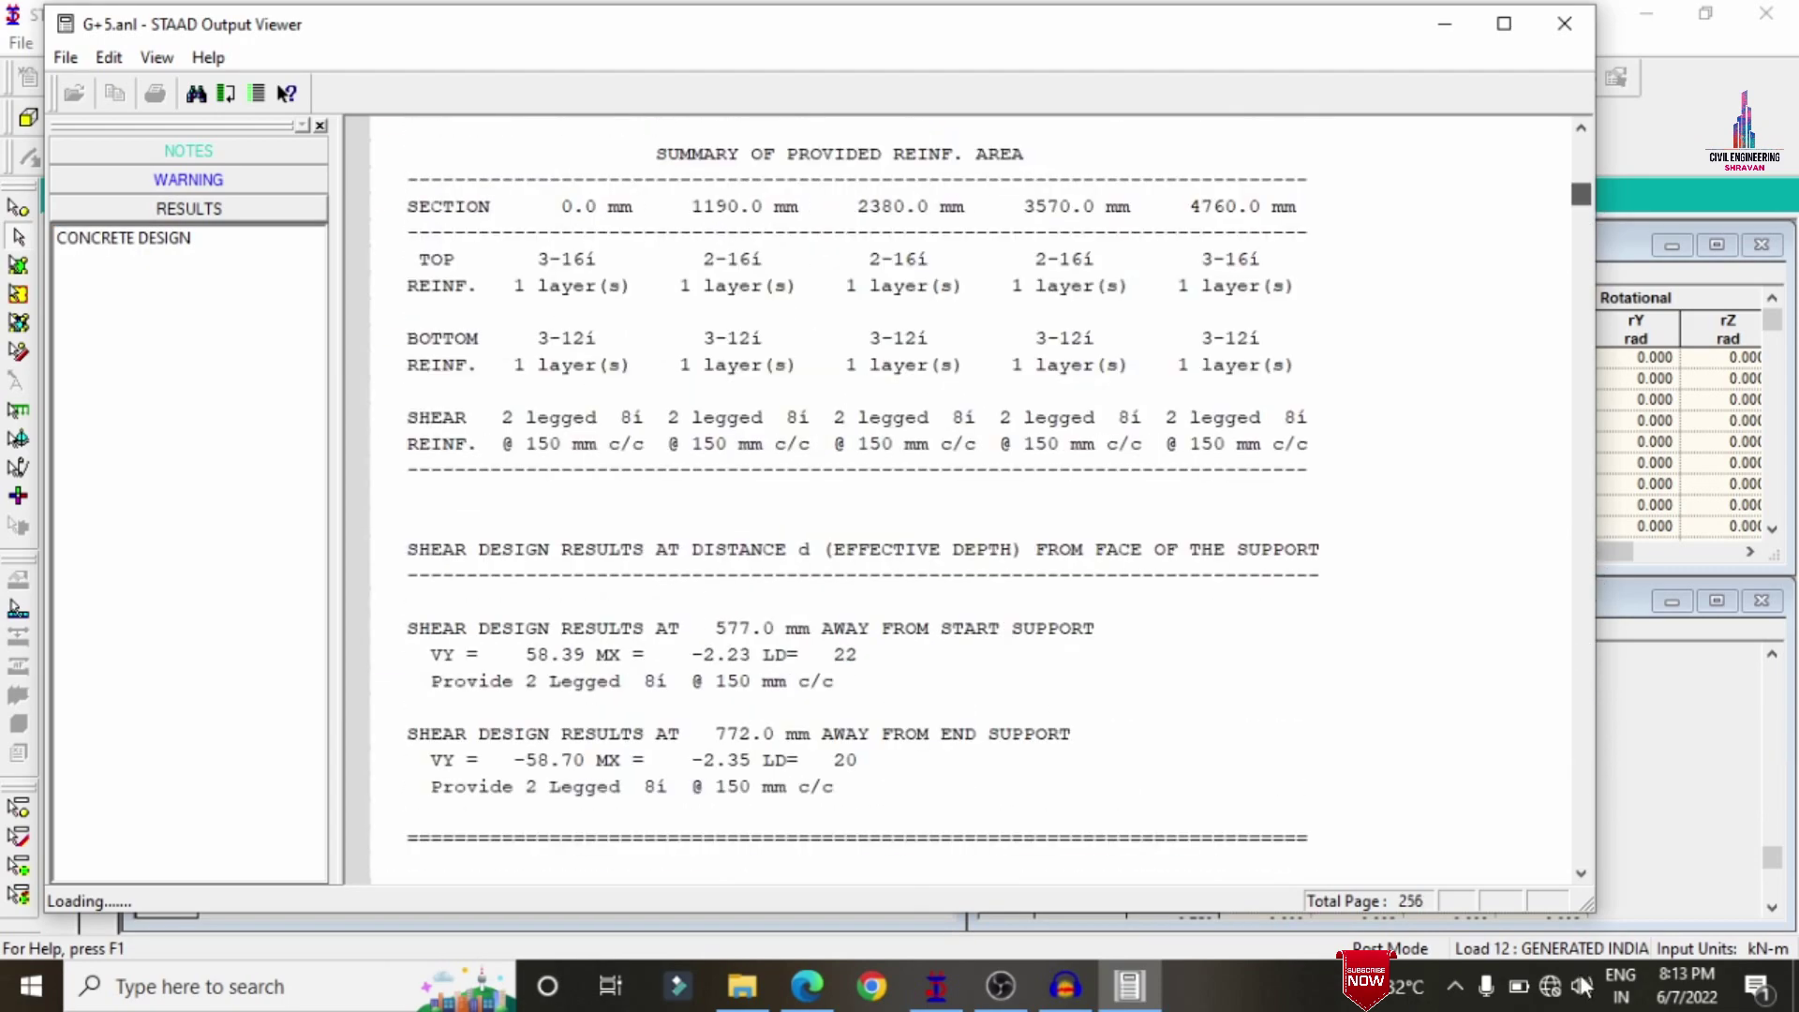
scroll(1016, 714, "up", 8)
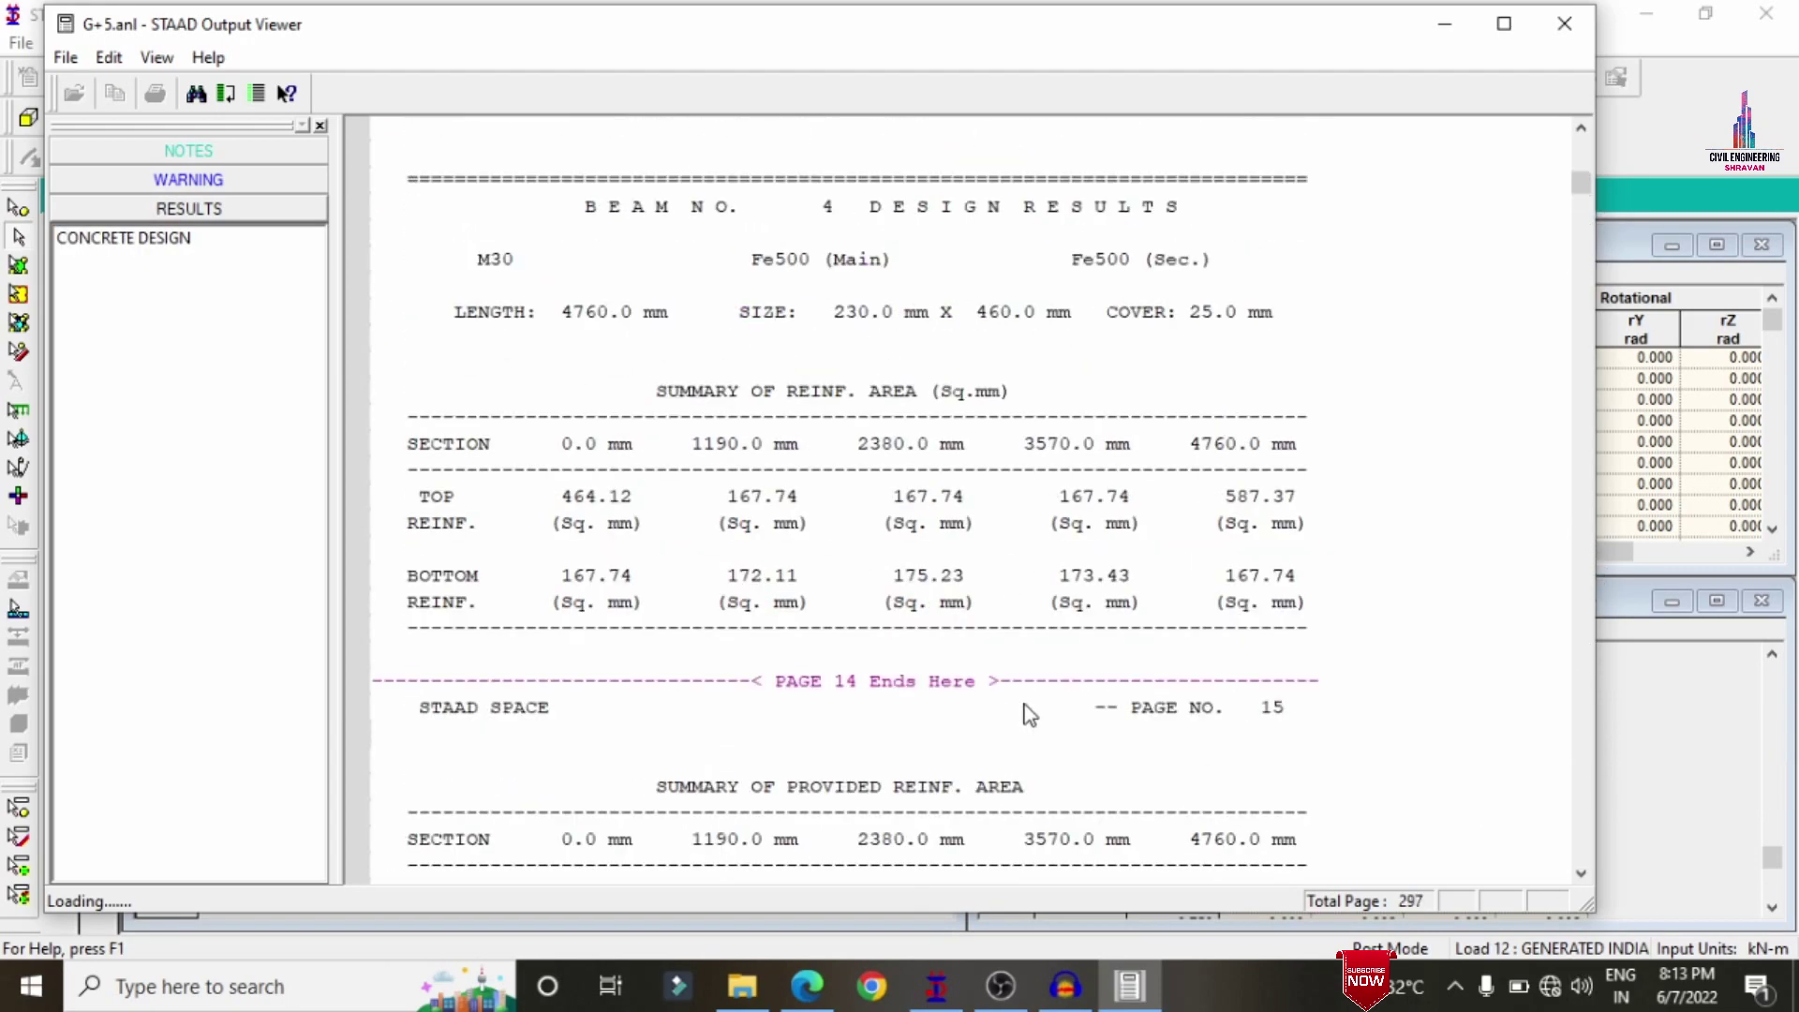
scroll(1029, 714, "down", 20)
scroll(1030, 705, "down", 20)
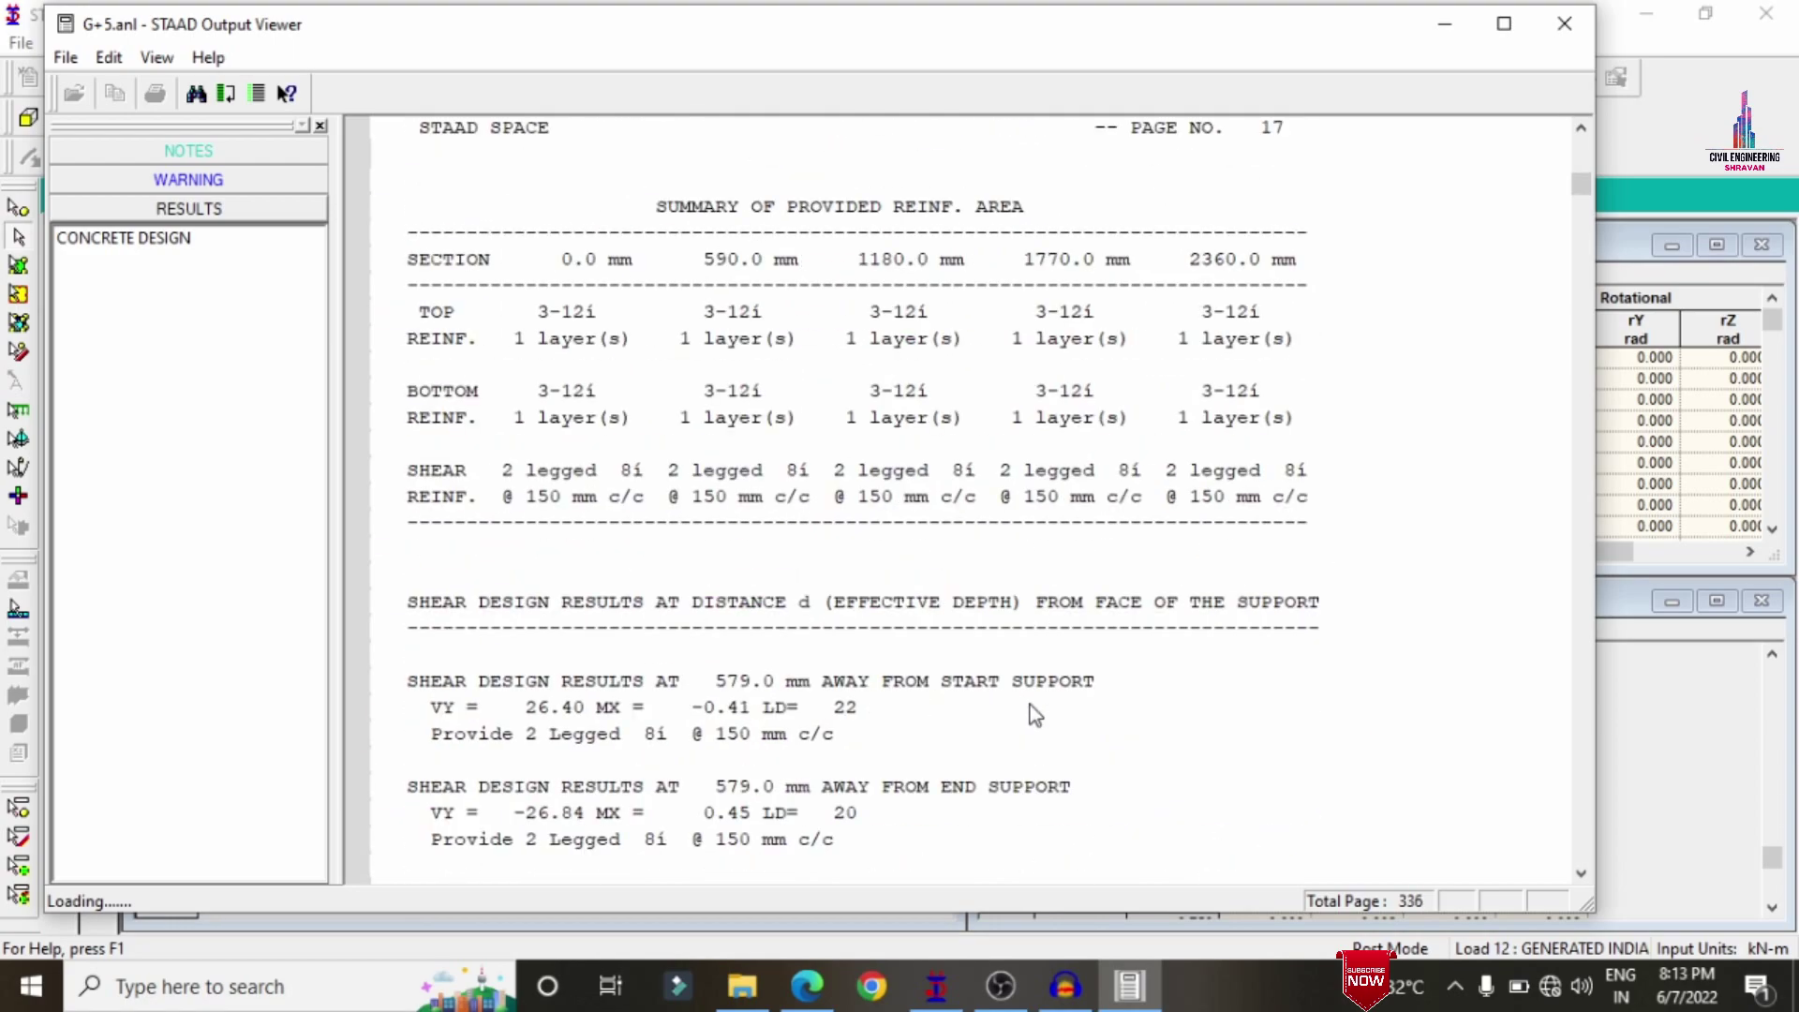
scroll(1349, 573, "down", 15)
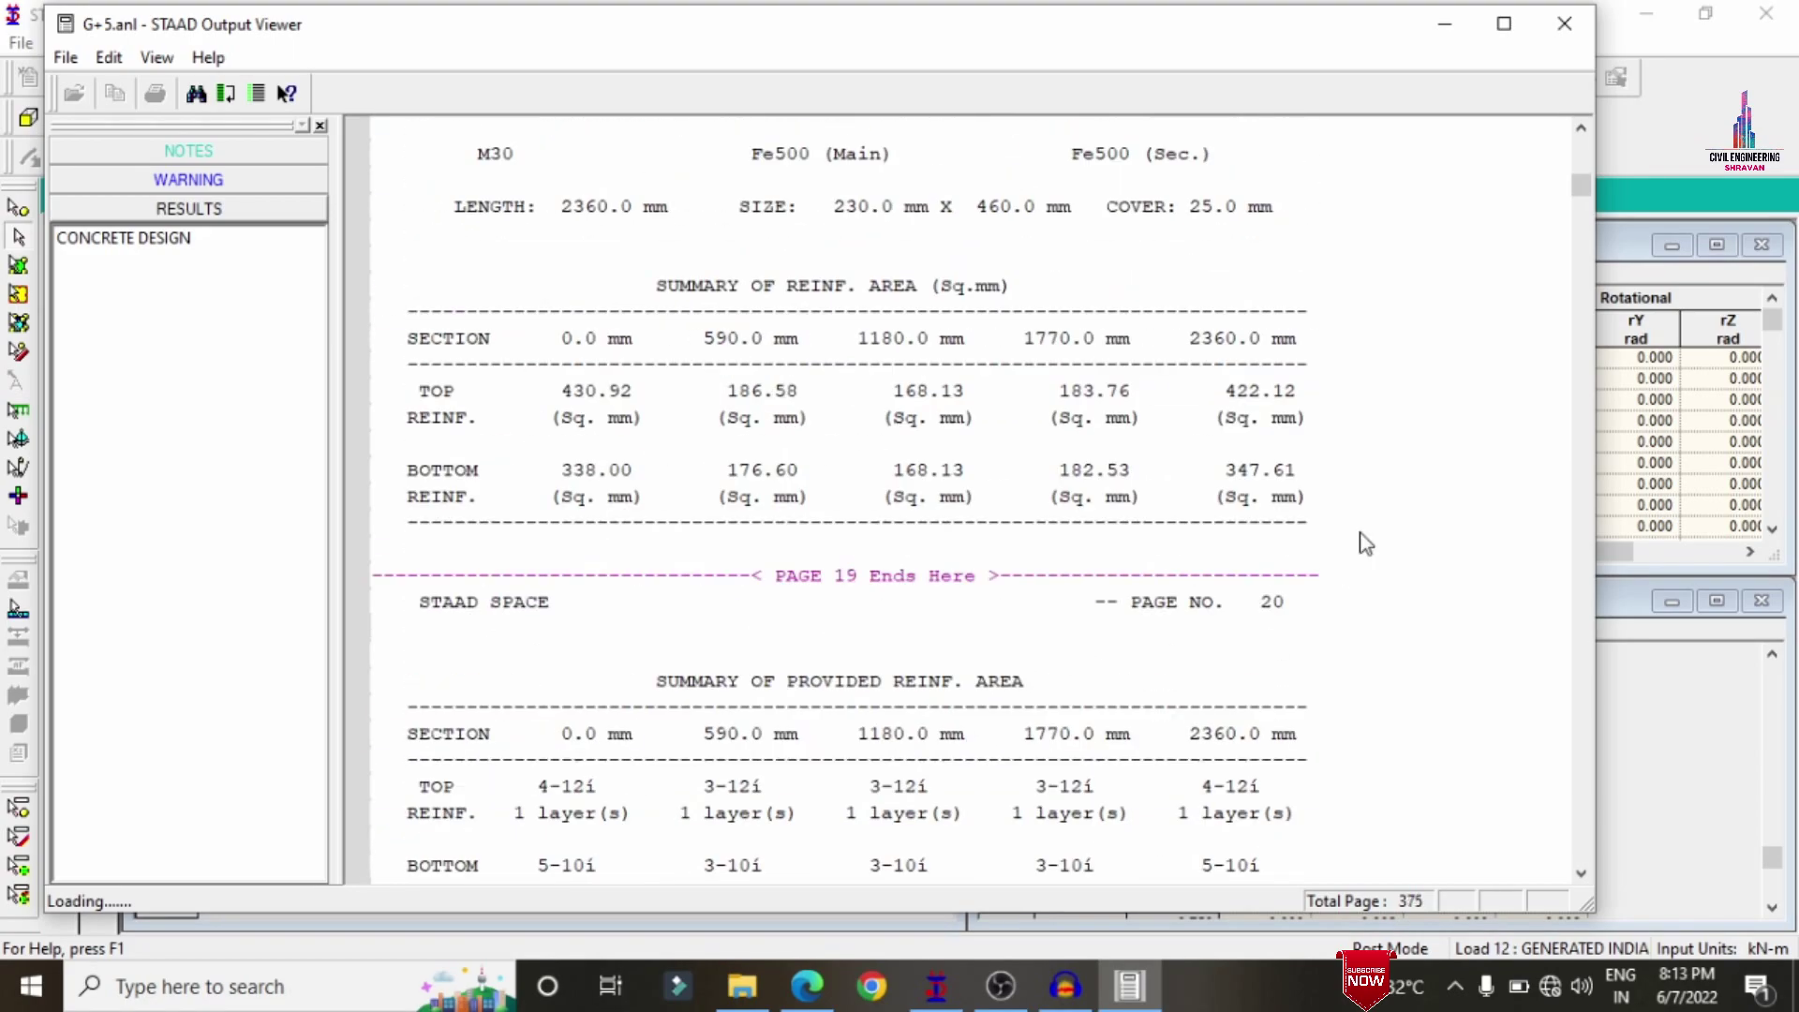
left_click_drag(1589, 187, 1547, 830)
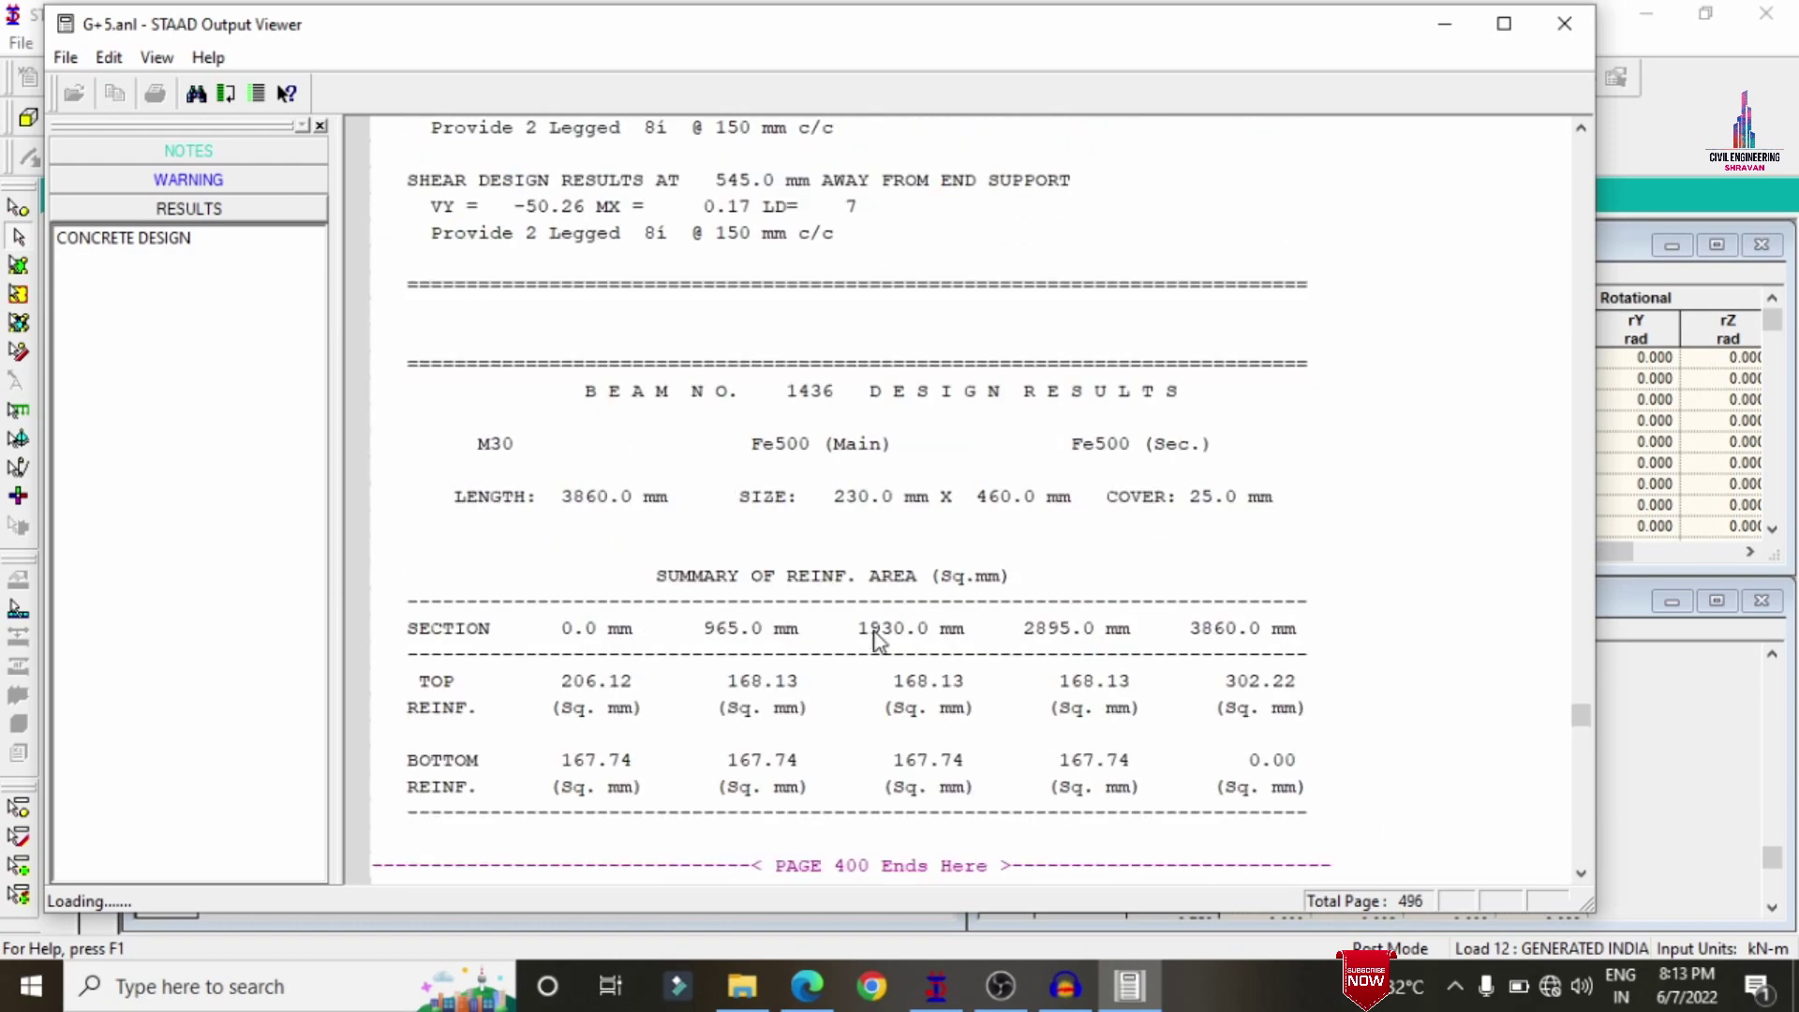
scroll(944, 482, "up", 3)
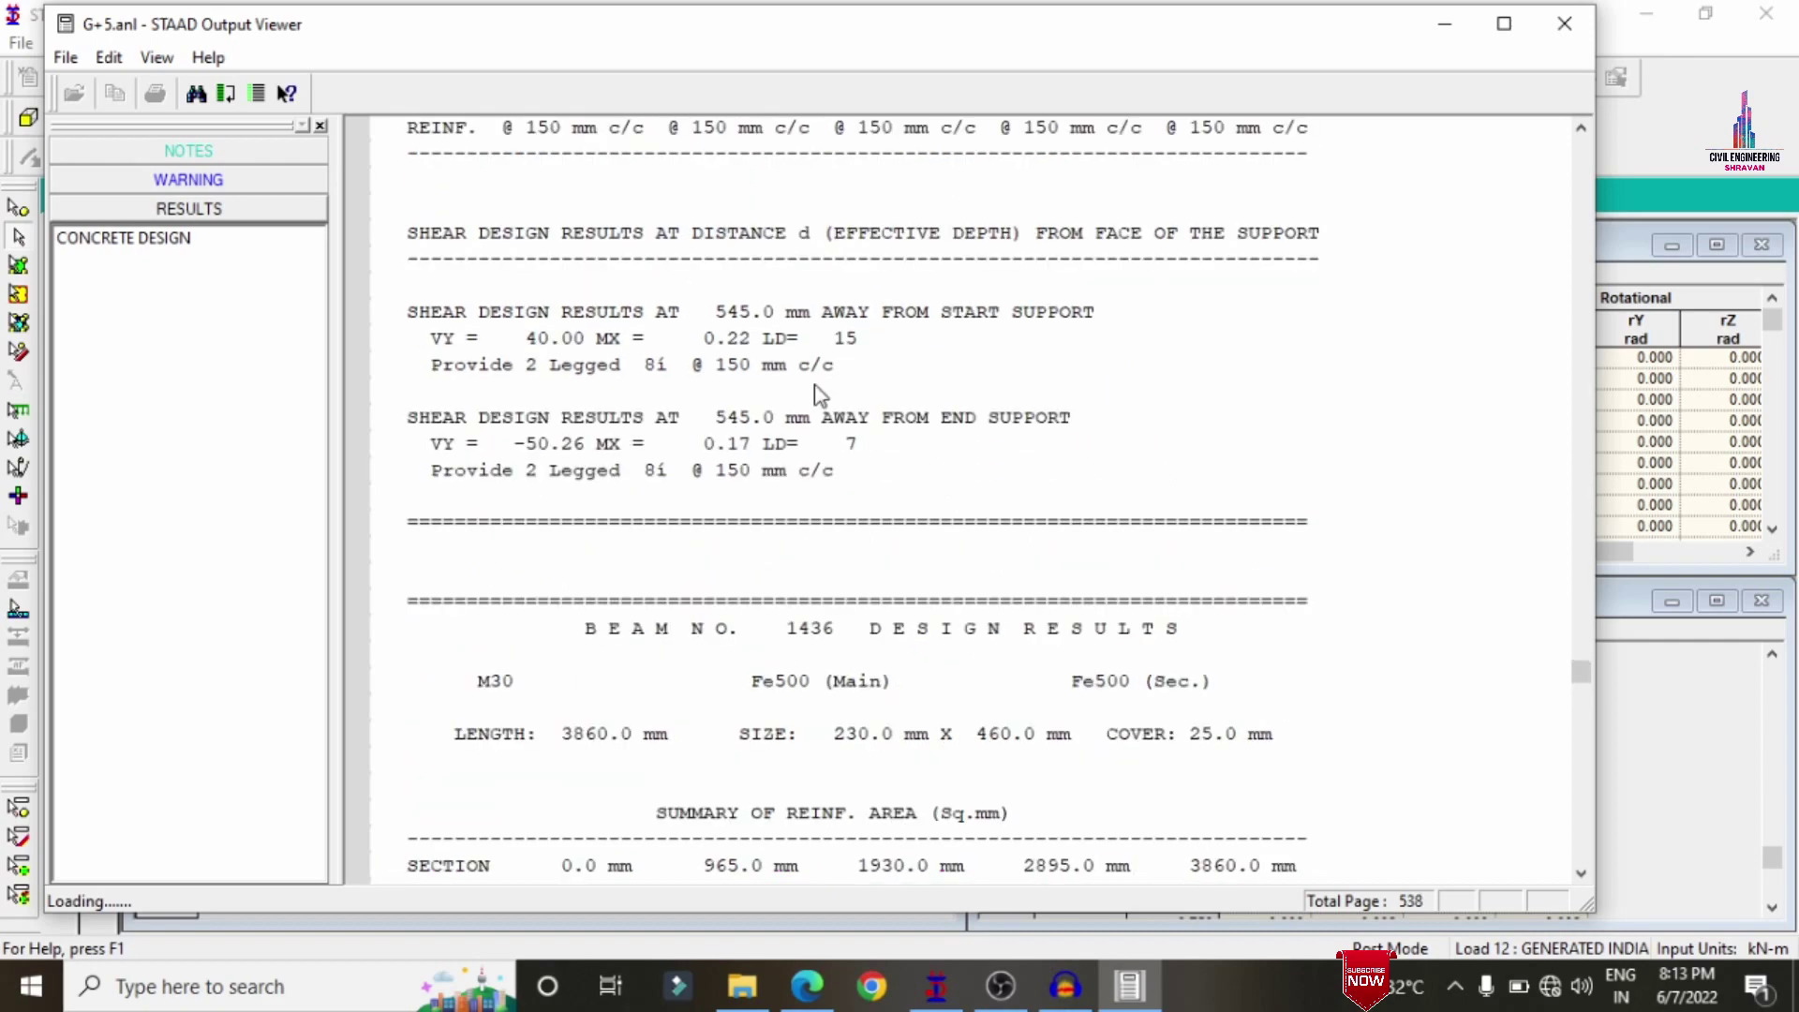
scroll(815, 386, "up", 3)
scroll(1016, 335, "up", 1)
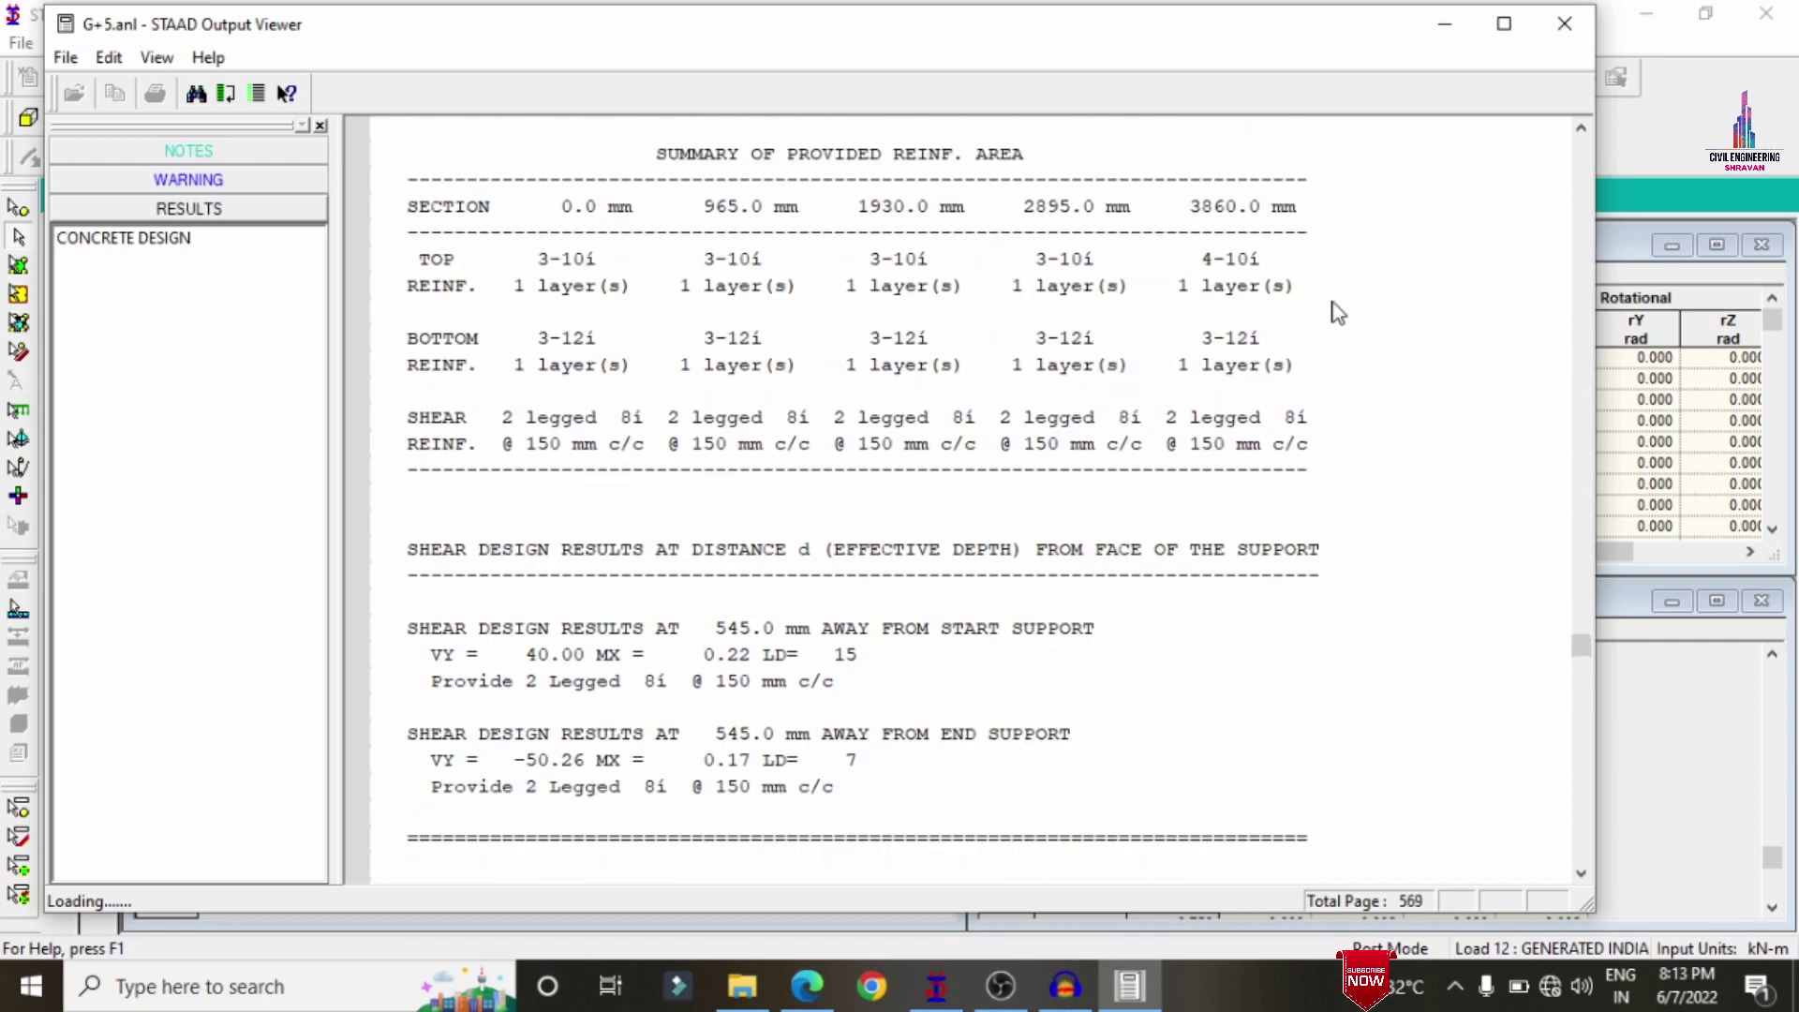
left_click(1443, 31)
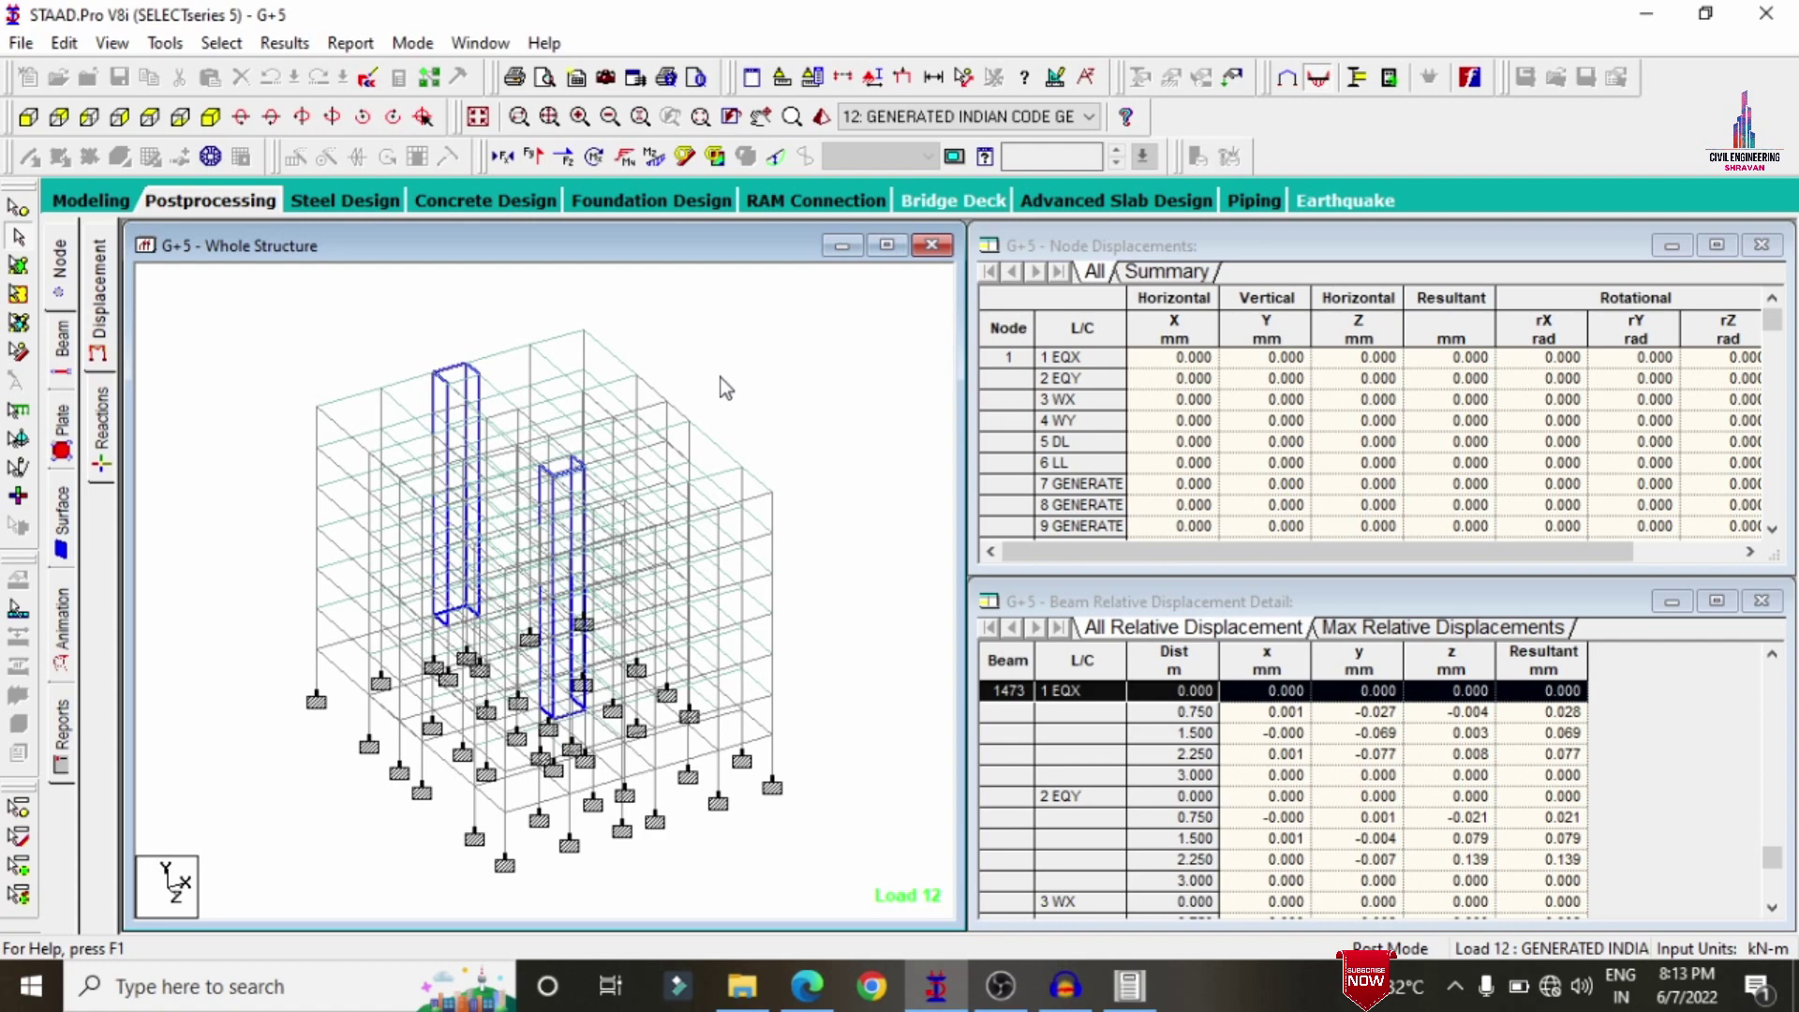
- Include load cases 1–6 (EQX, EQY, WX, WY, DL, LL) and run STAAD.foundation
left_click(651, 202)
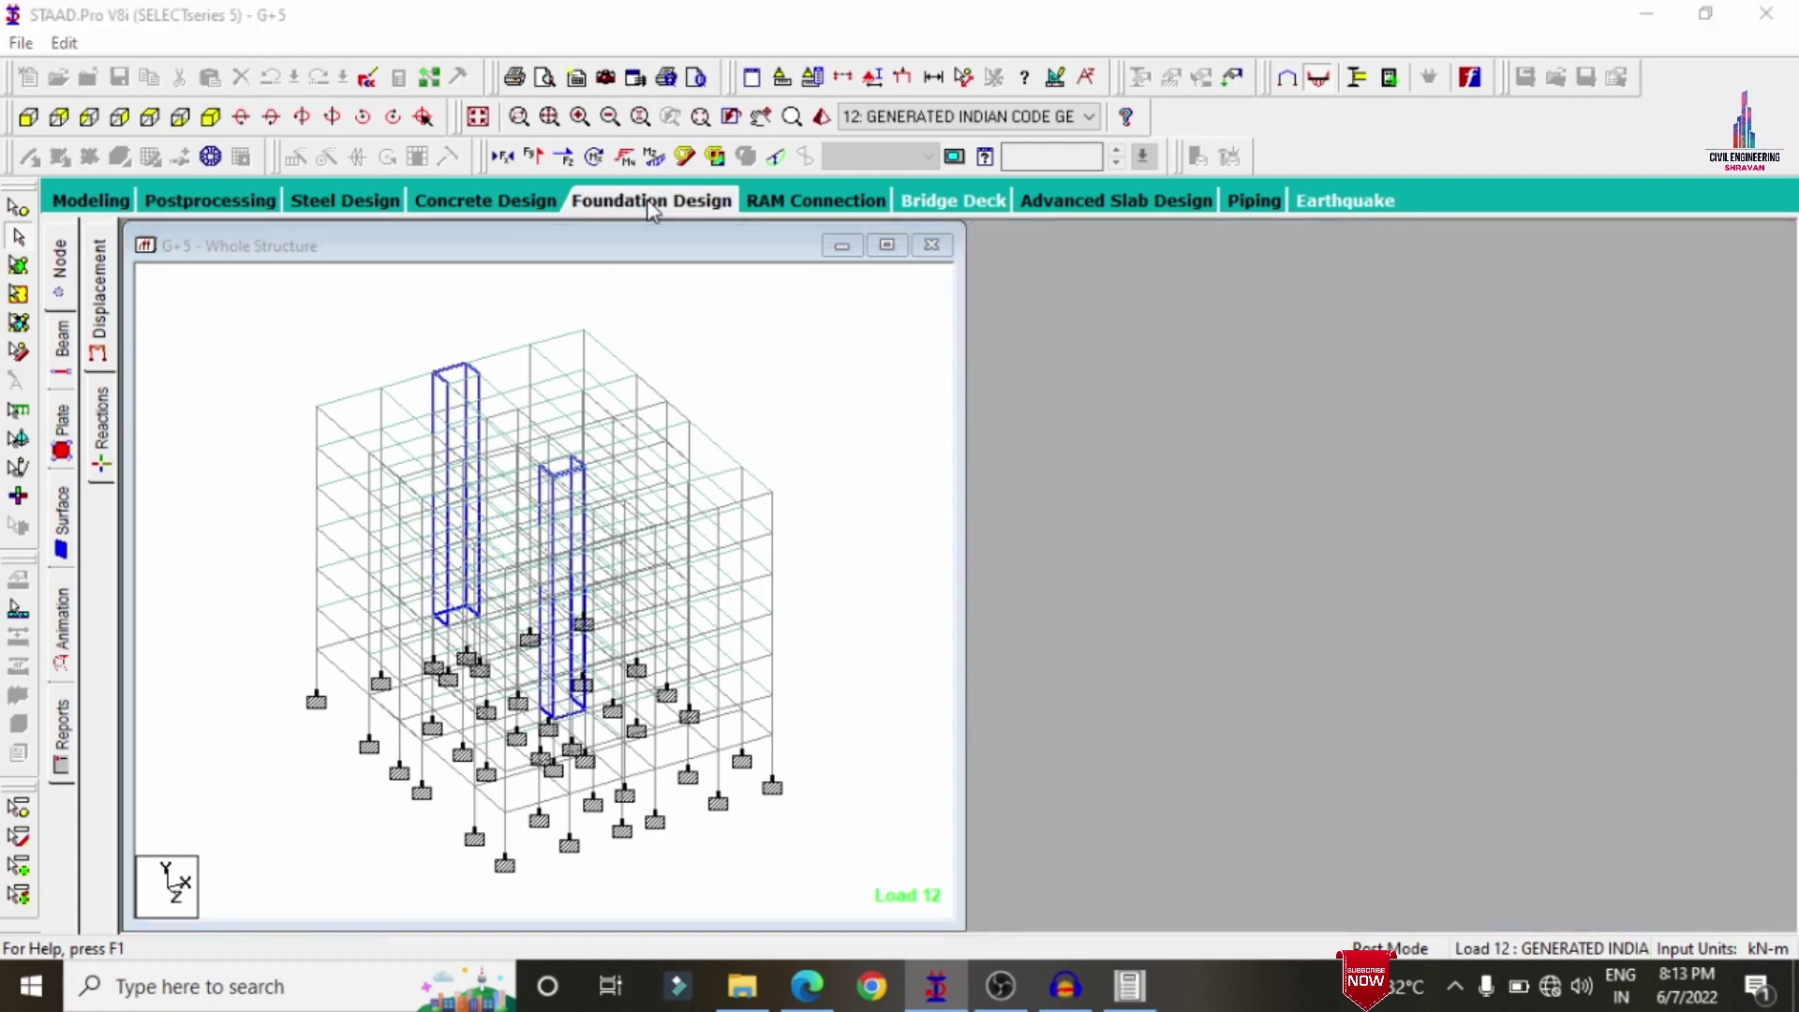
left_click(1370, 428)
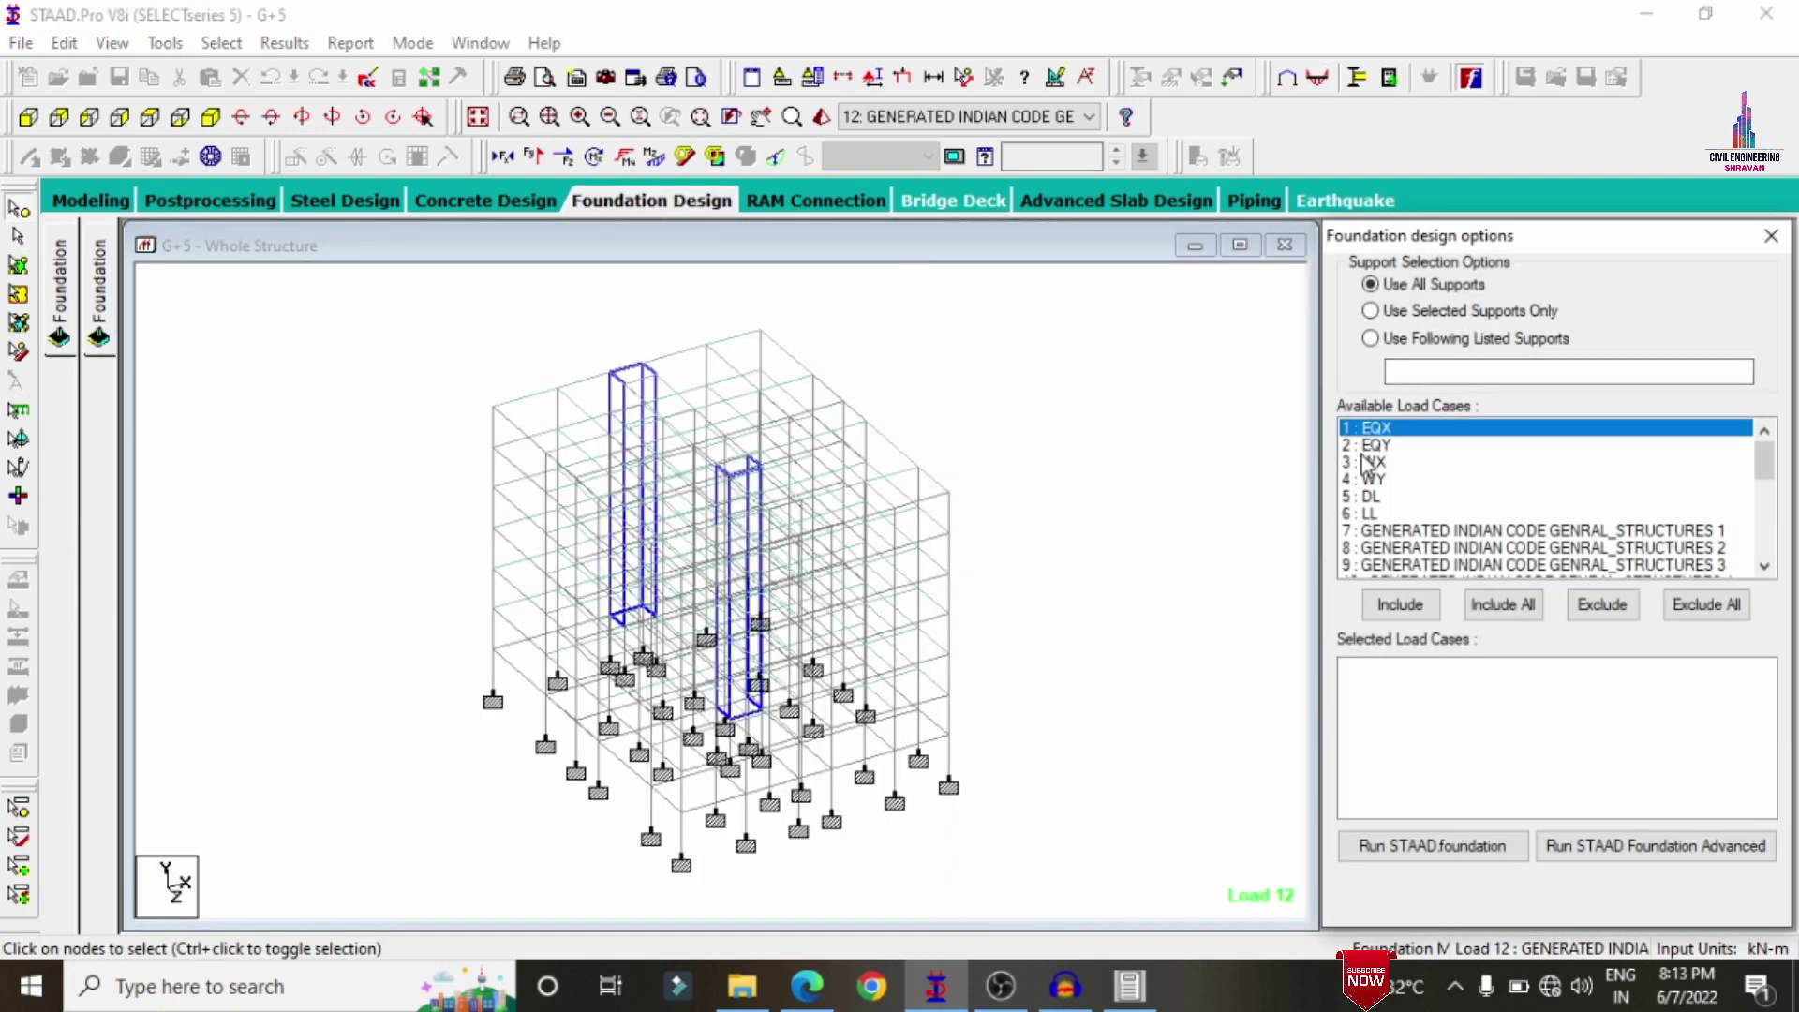
left_click_drag(1370, 448, 1397, 518)
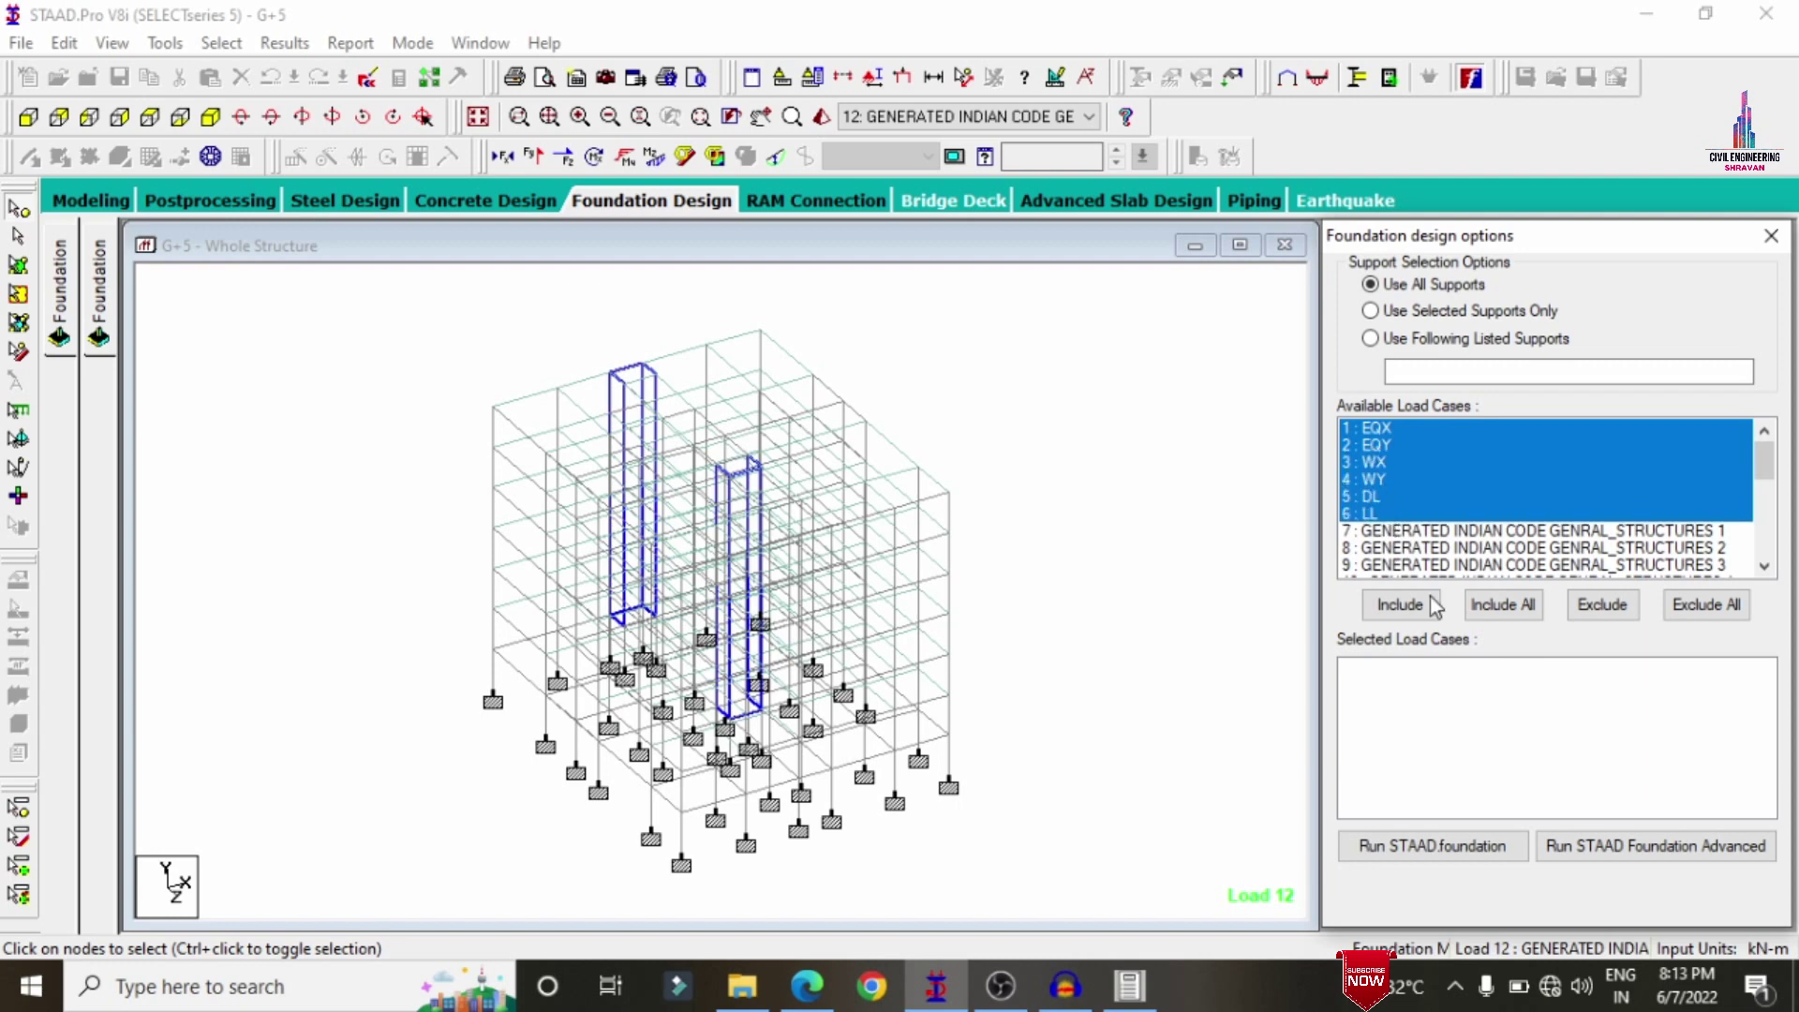
left_click(1399, 606)
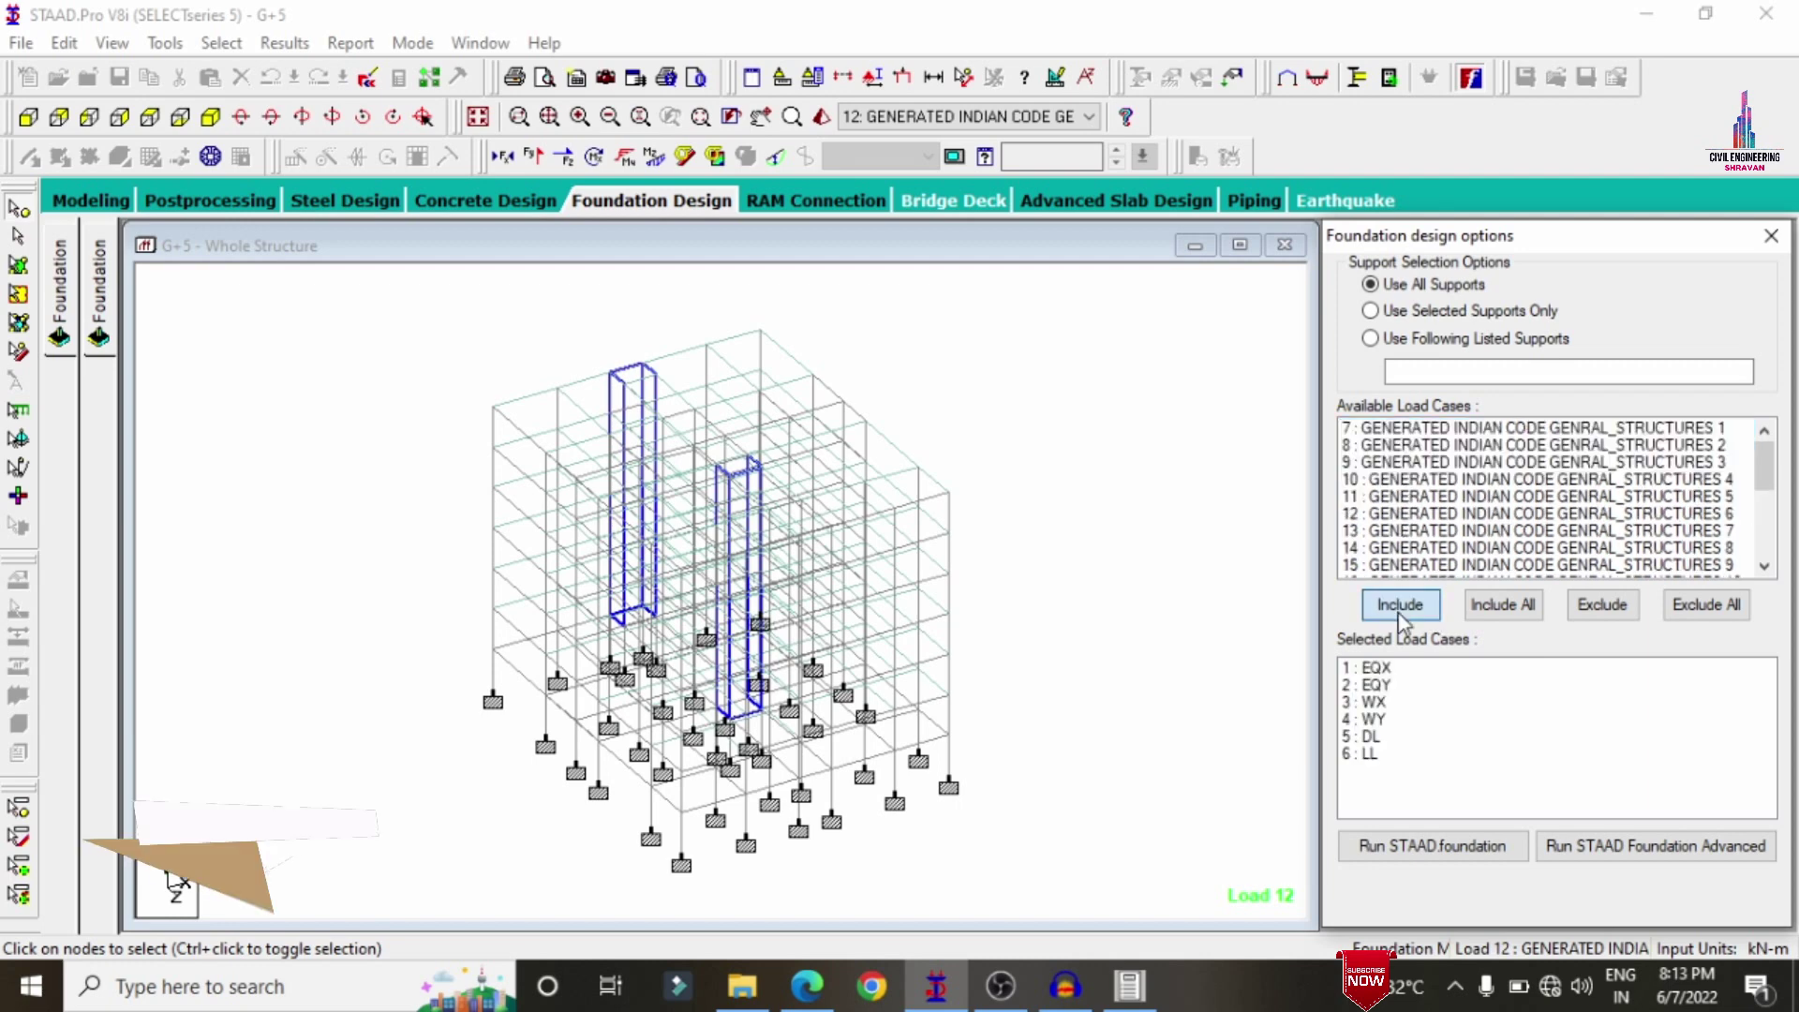
left_click(1415, 847)
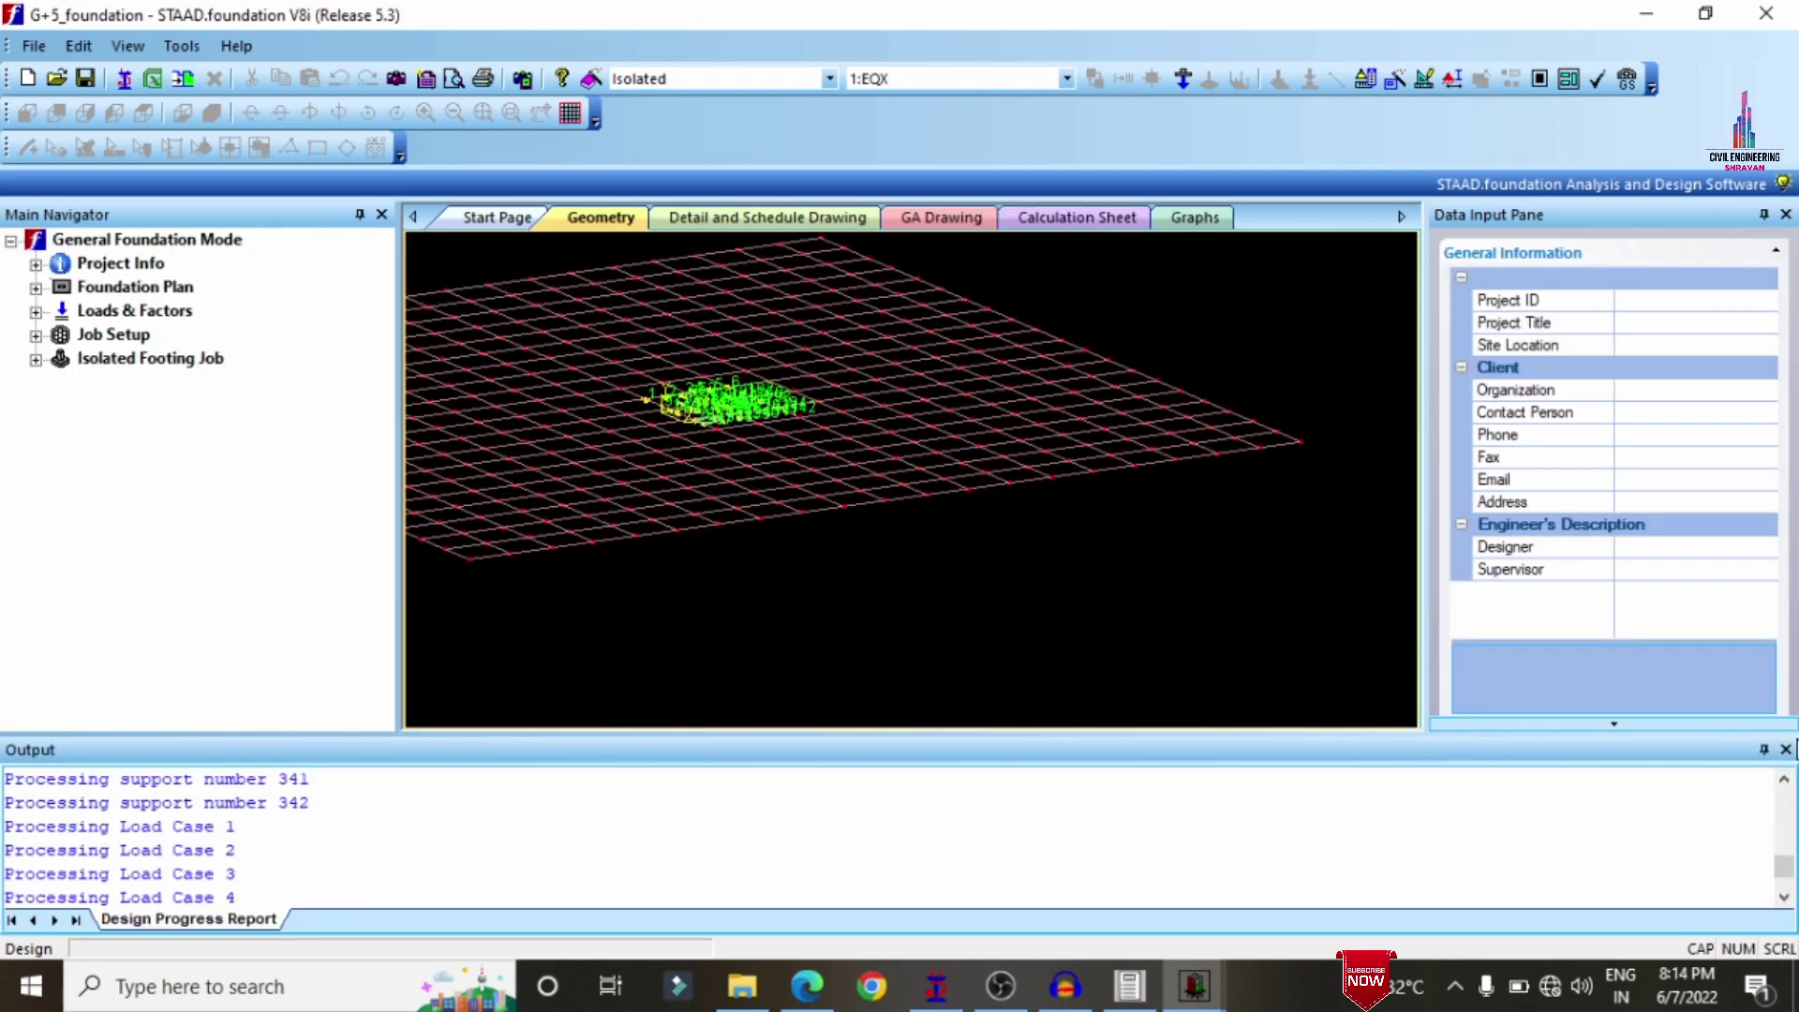
- Expand Loads & Factors and open Generate Load Combination after closing the progress output
left_click(1785, 750)
scroll(614, 483, "up", 5)
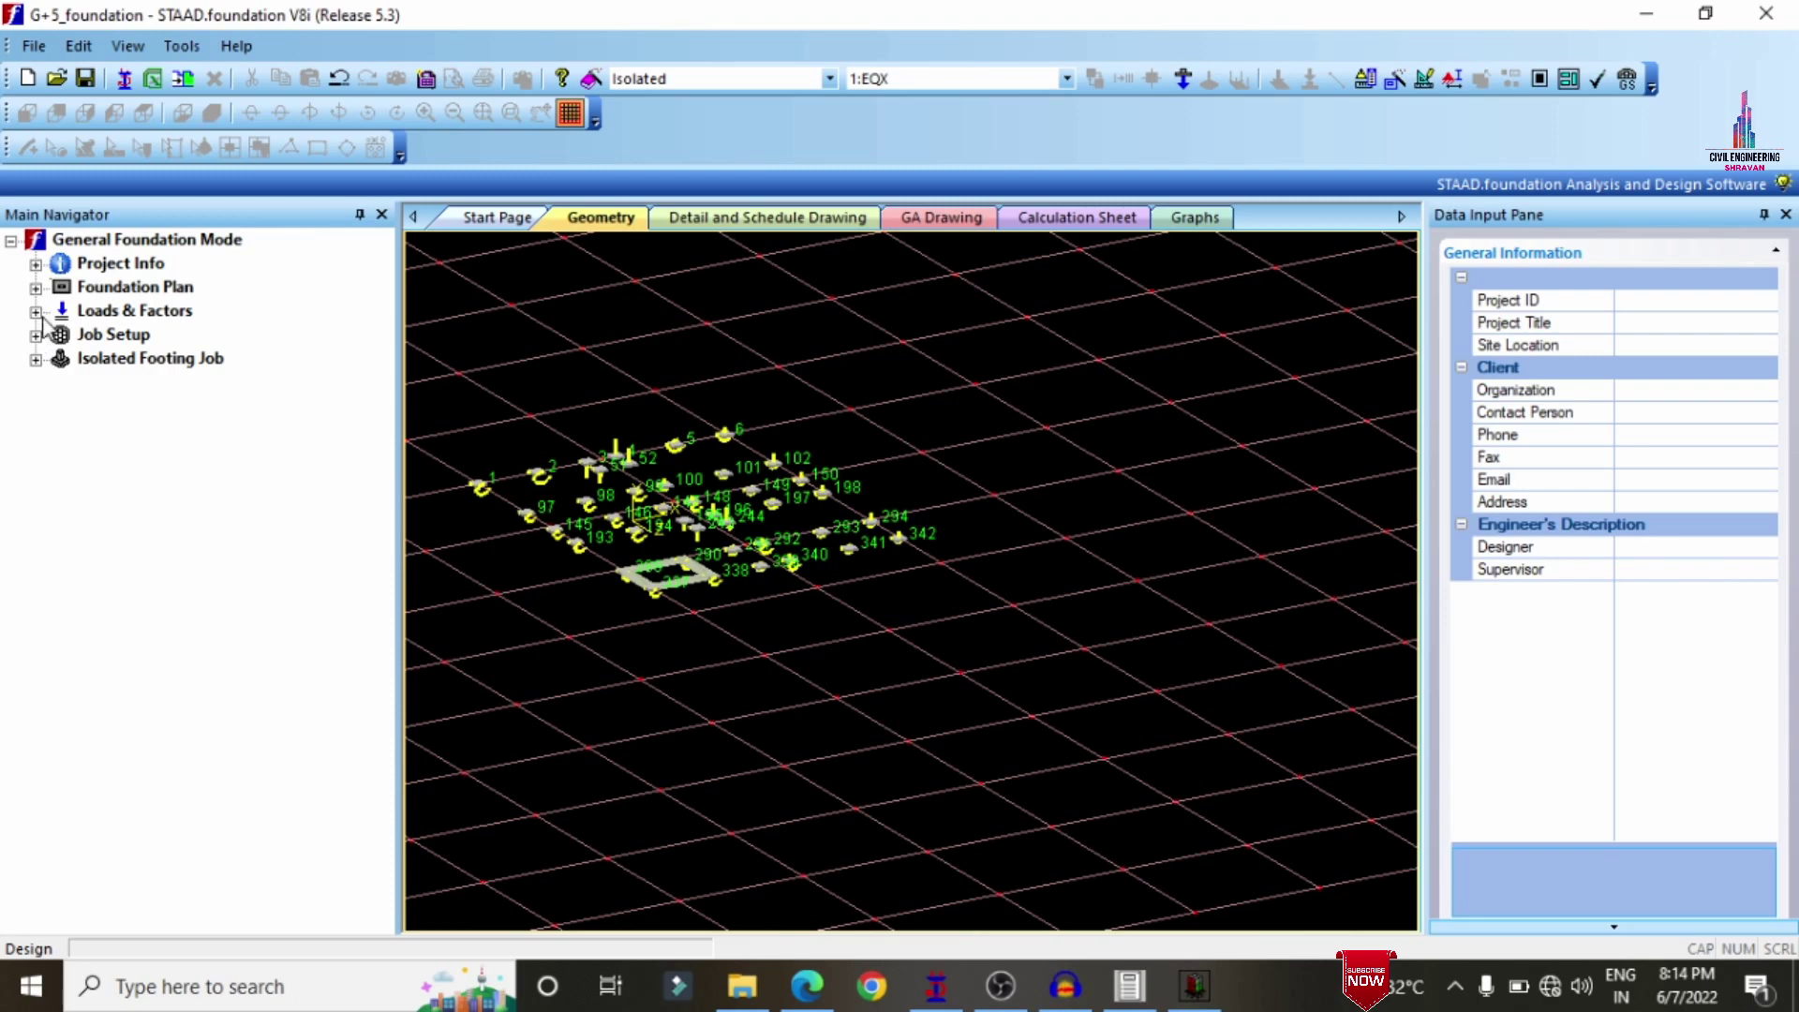
left_click(33, 321)
left_click(34, 310)
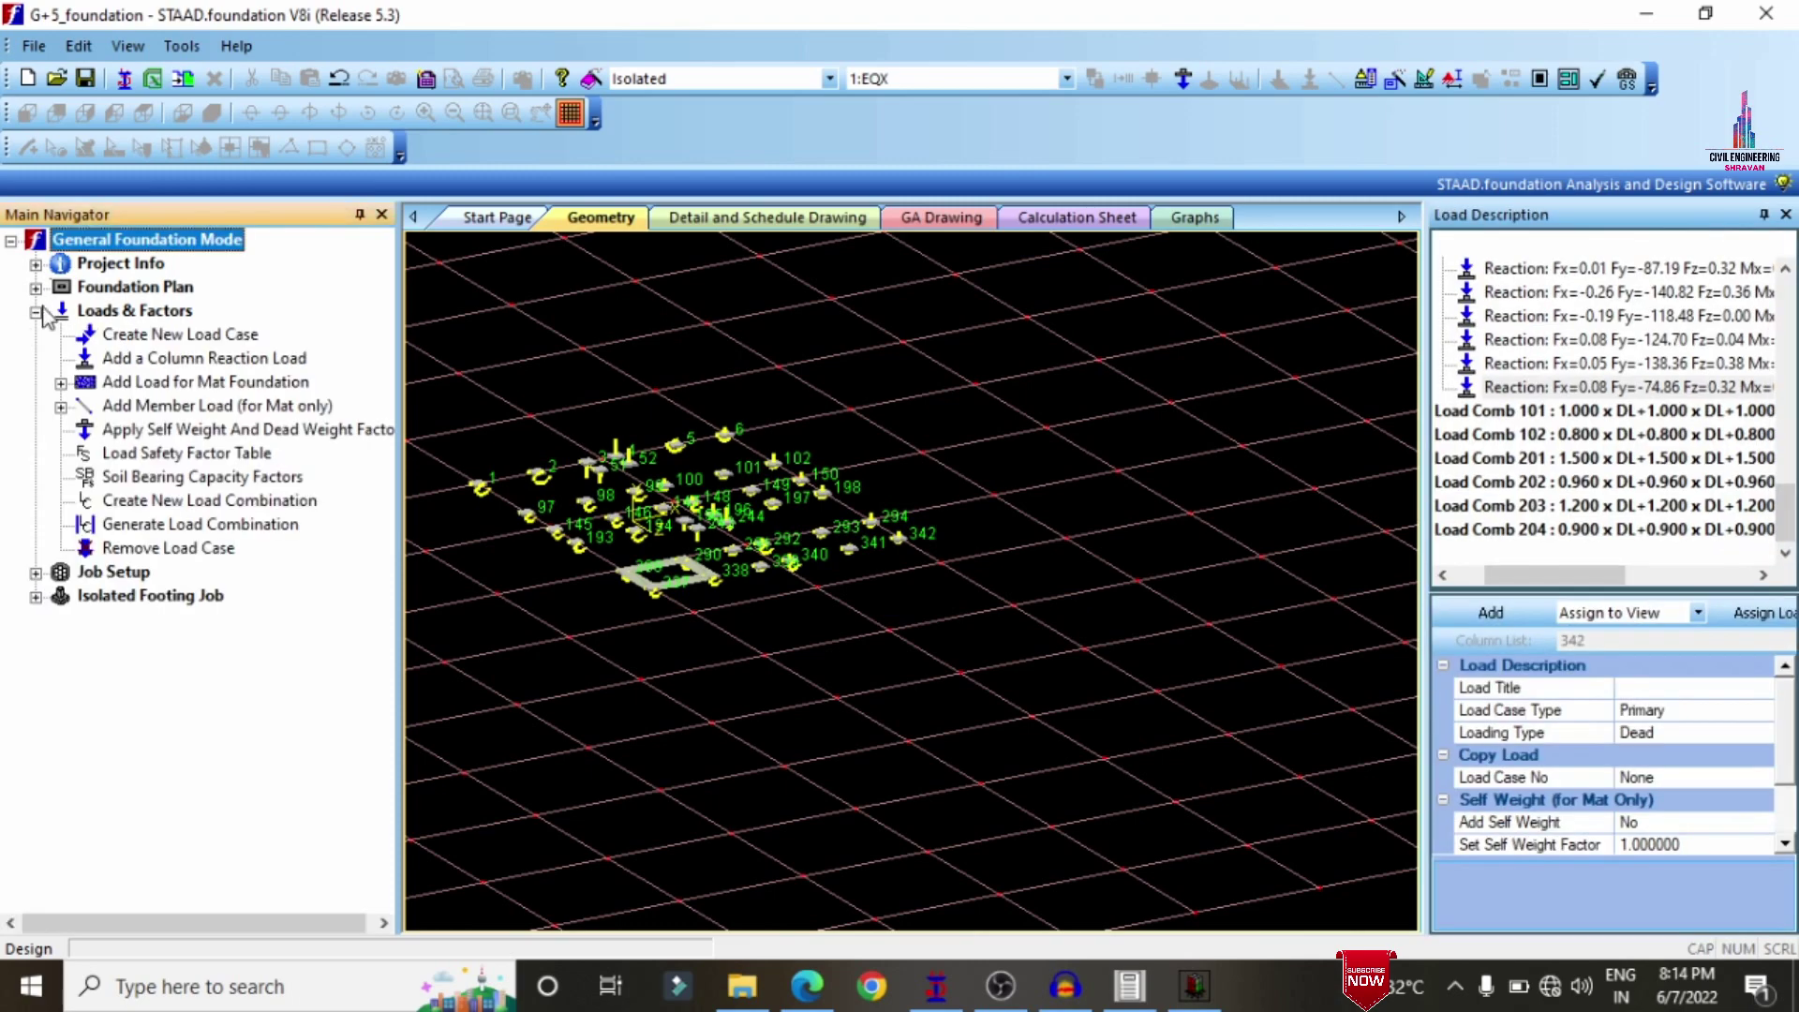
double_click(210, 523)
- Generate service and ultimate combinations from the INDIAN load combination table
left_click(631, 207)
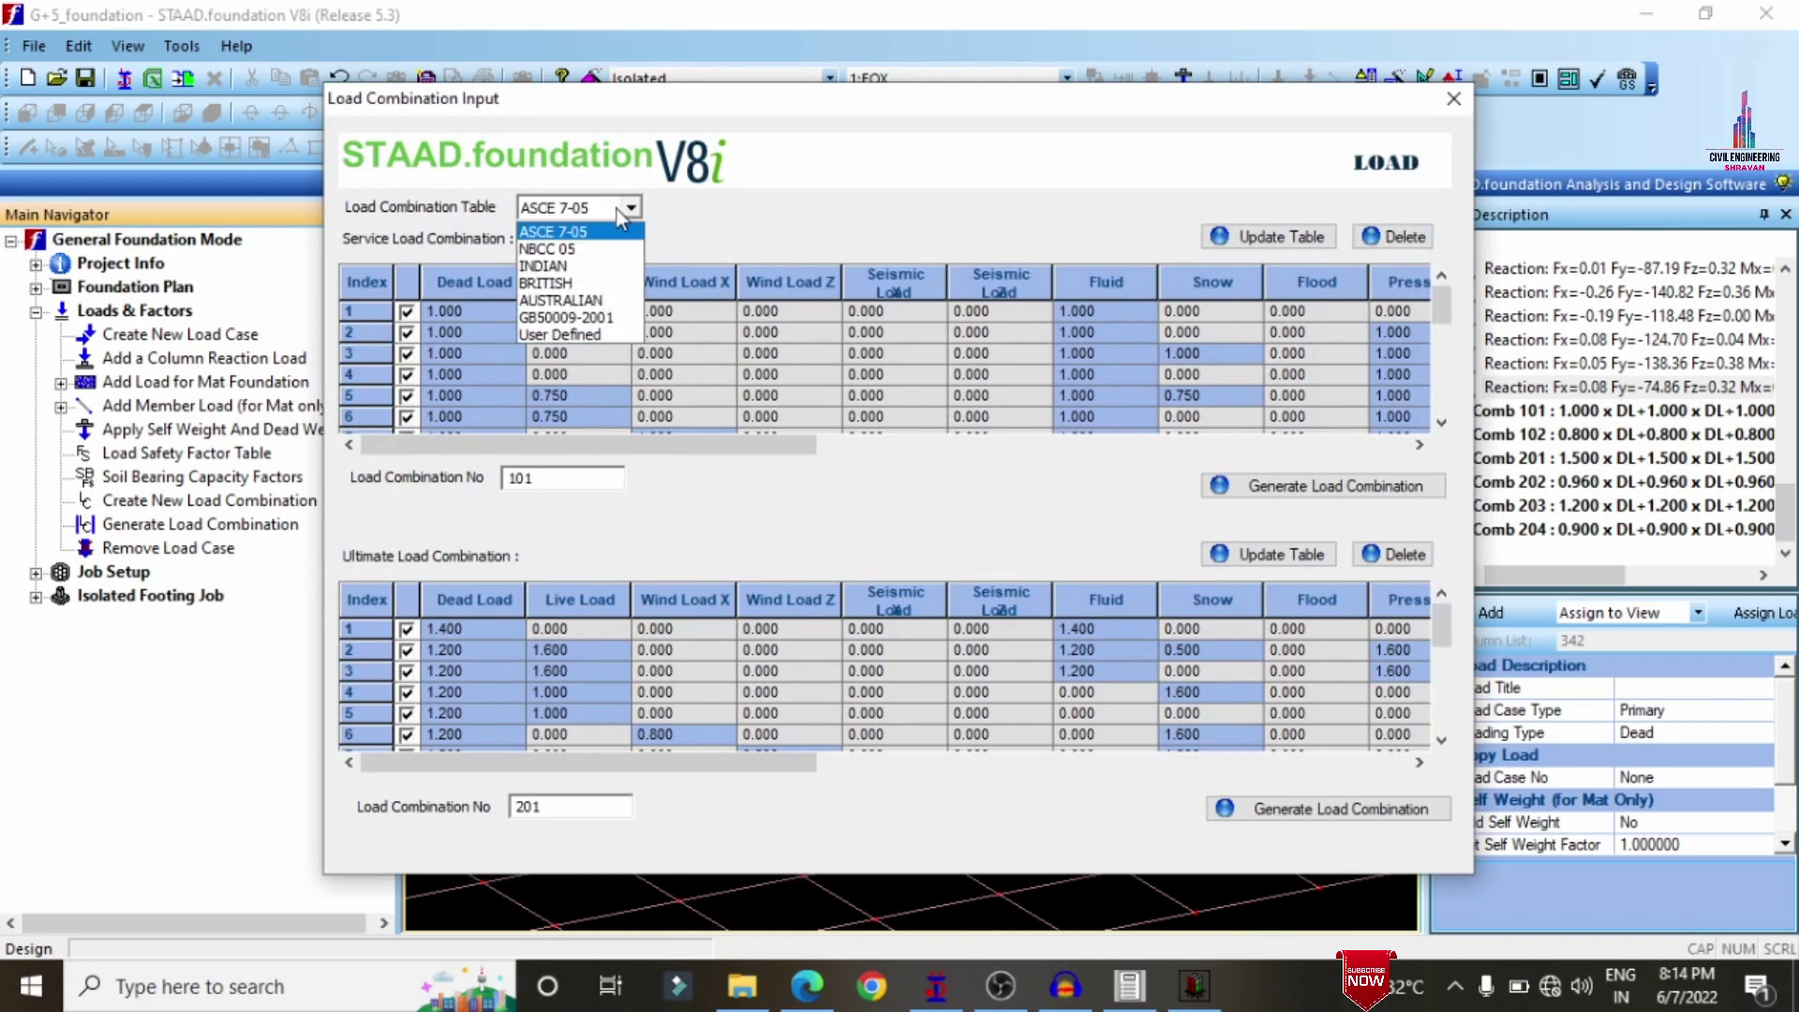
left_click(539, 267)
left_click(1290, 482)
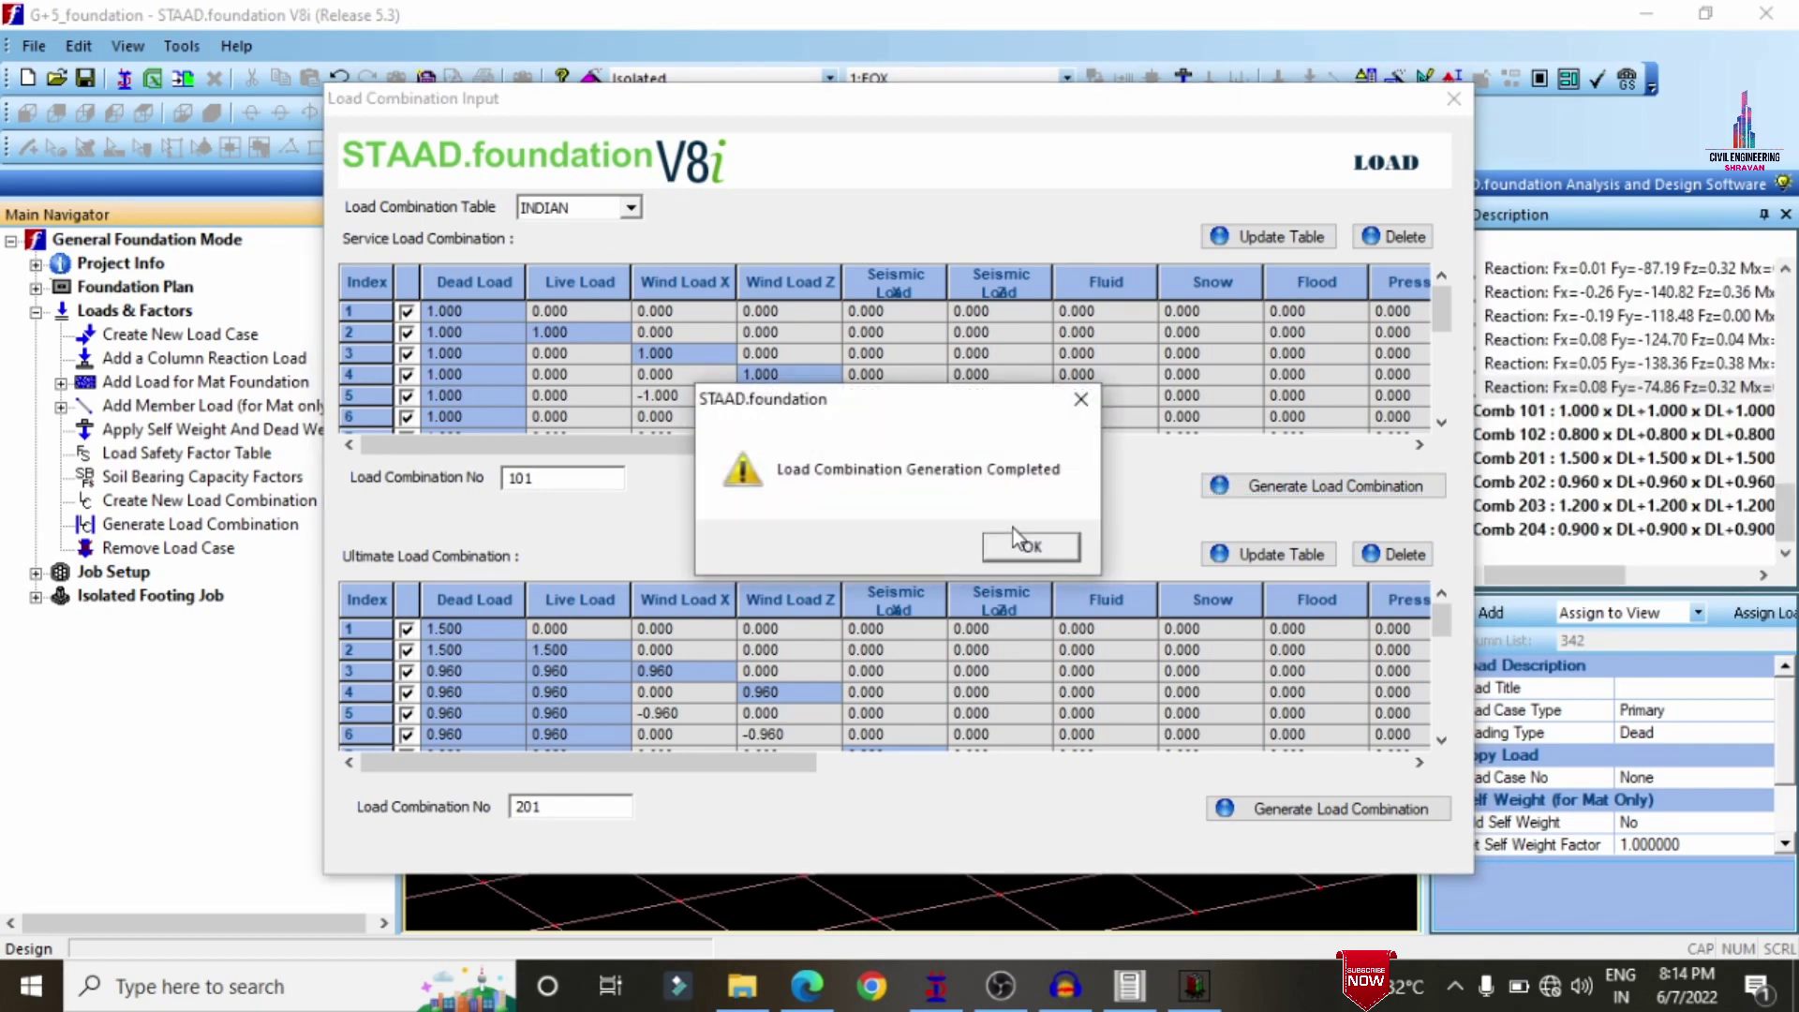
left_click(1032, 549)
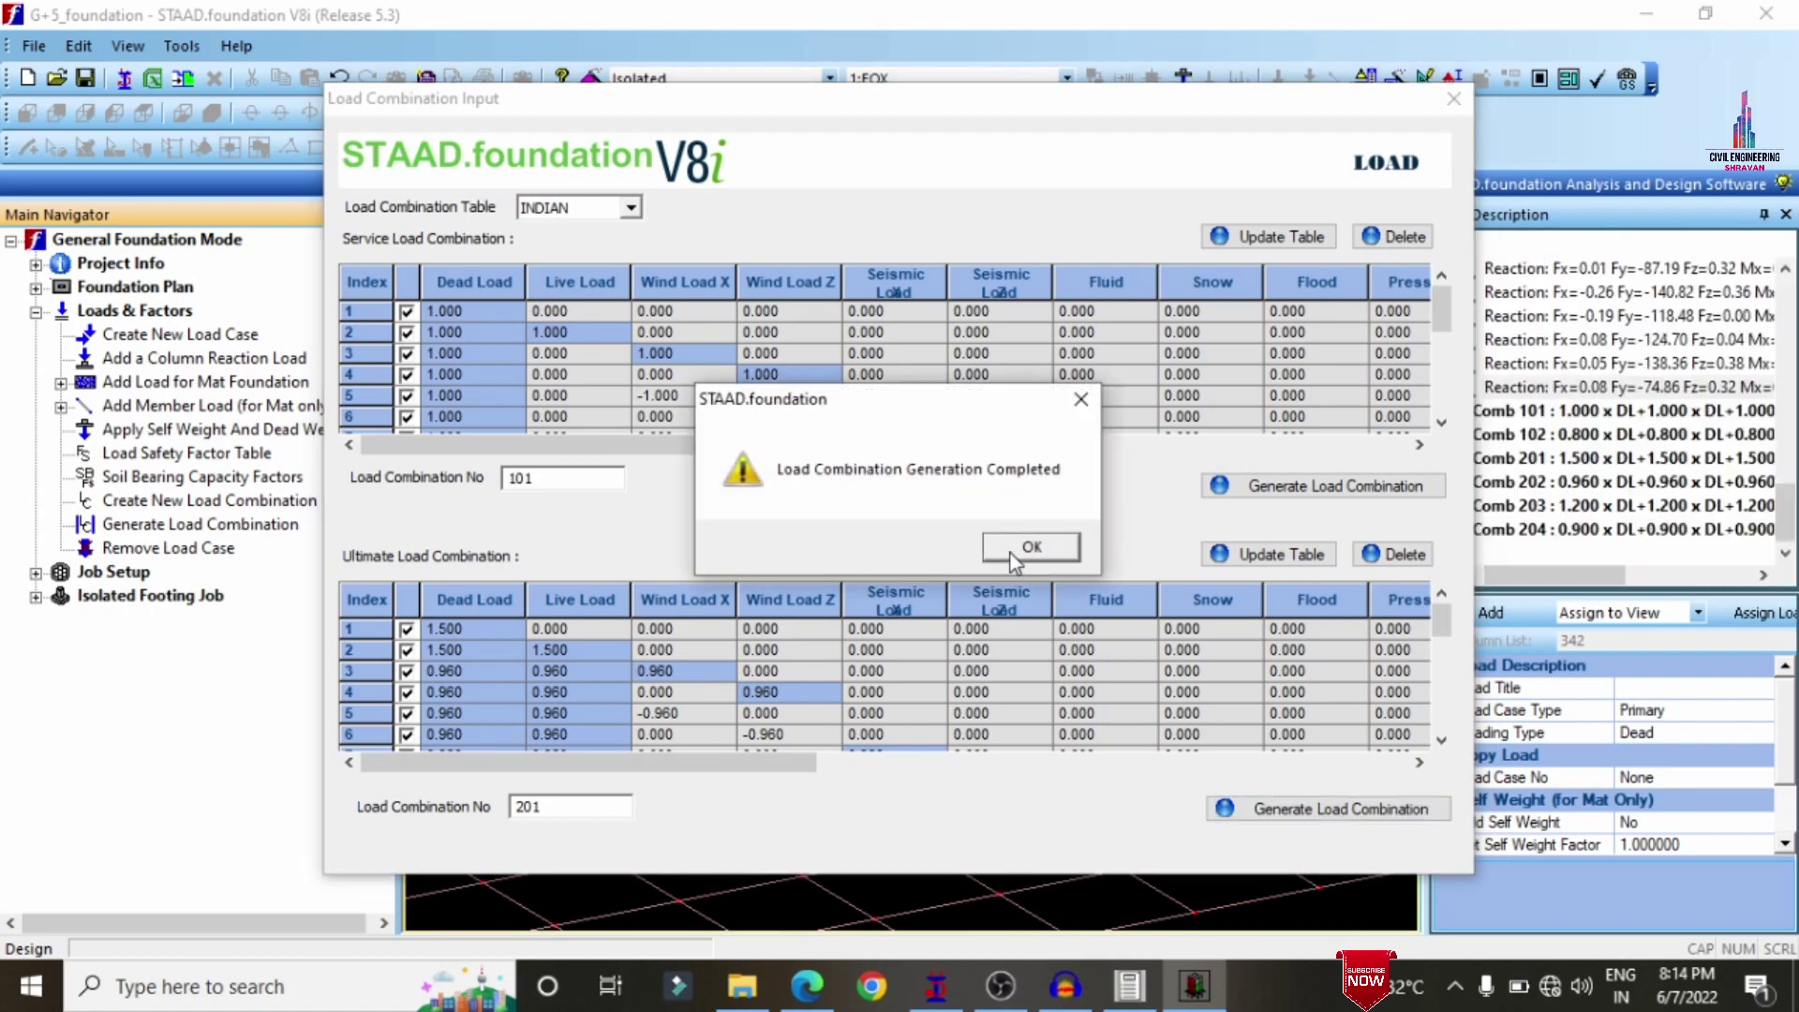
left_click(1013, 551)
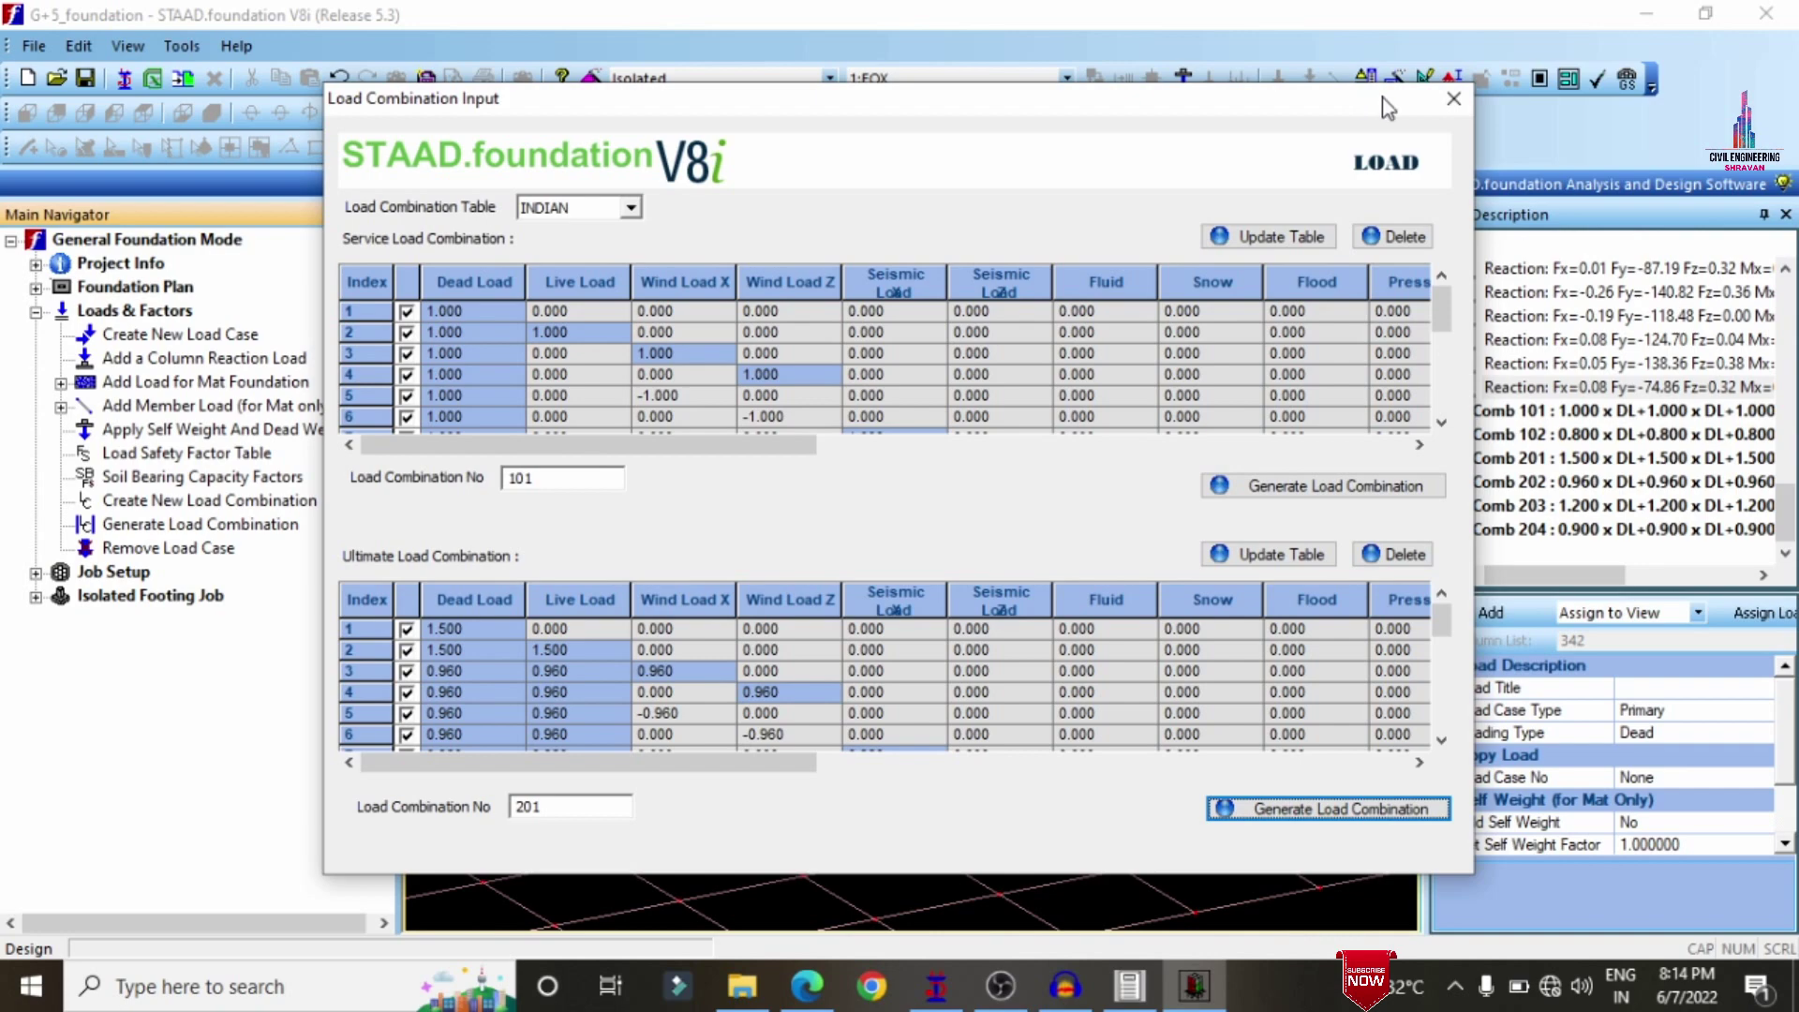
left_click(1453, 99)
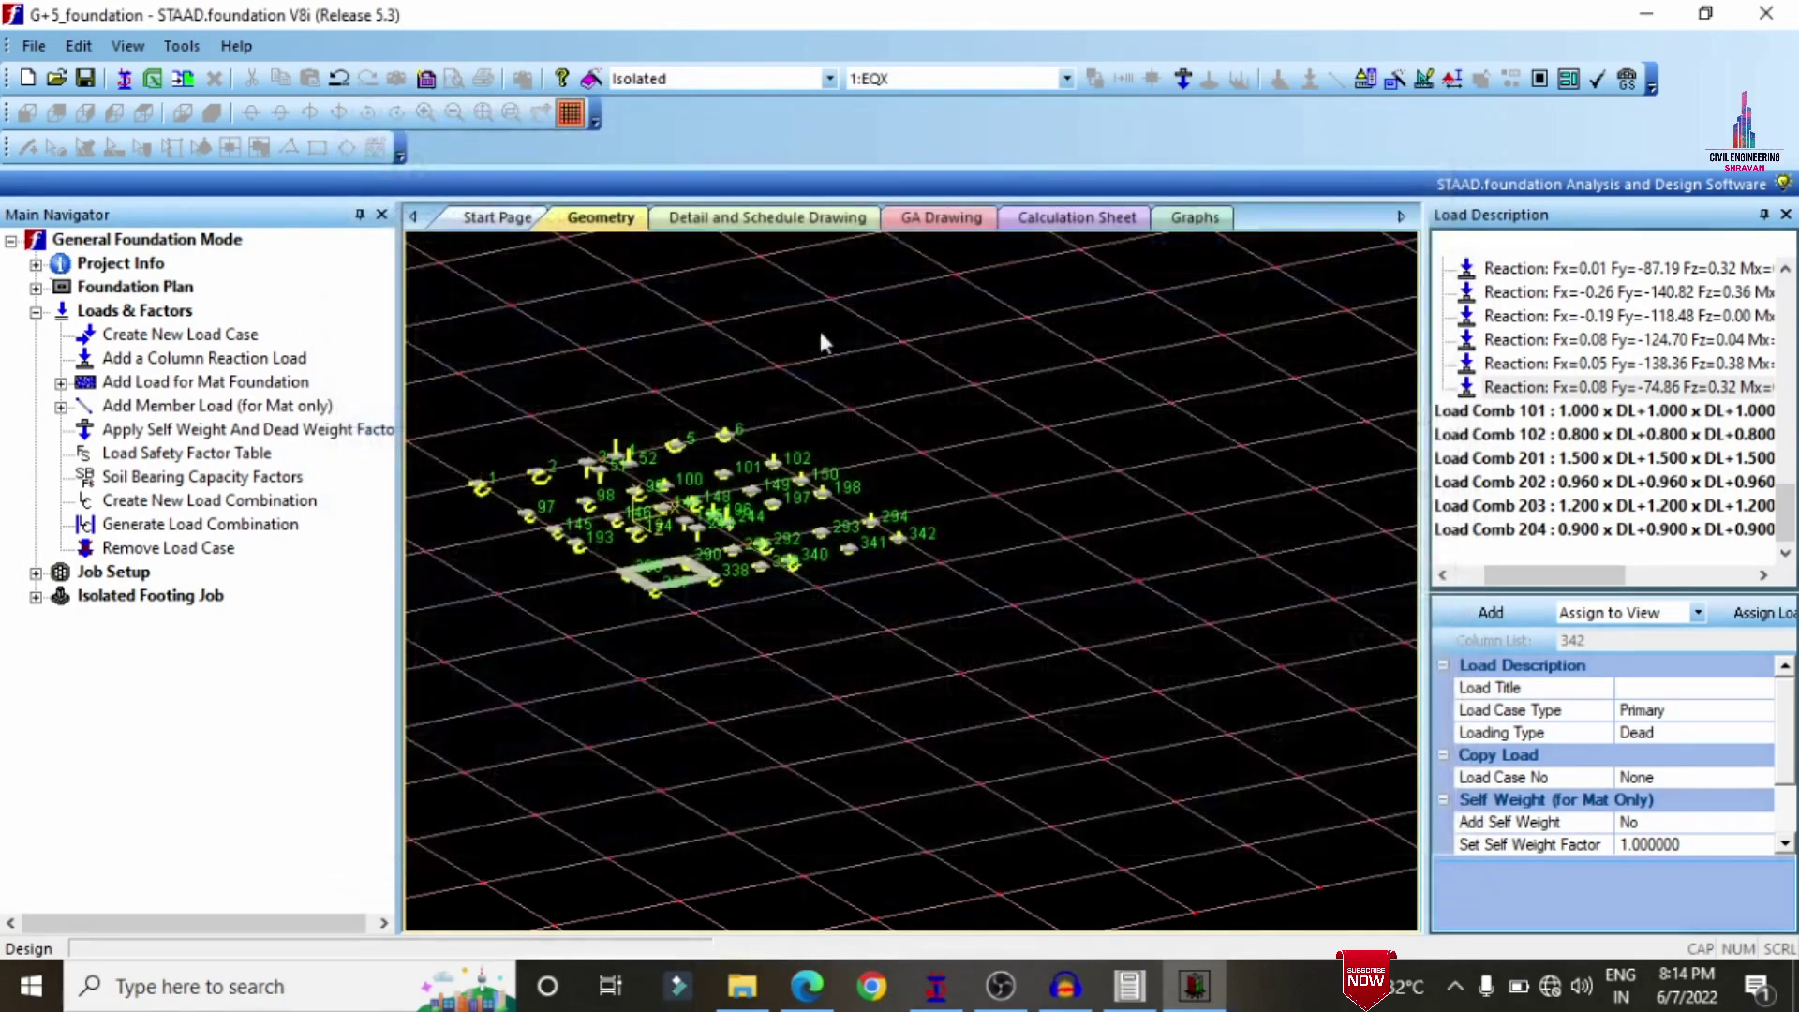
- Start a new footing job named ASD with the Indian design code and SI units
left_click(36, 573)
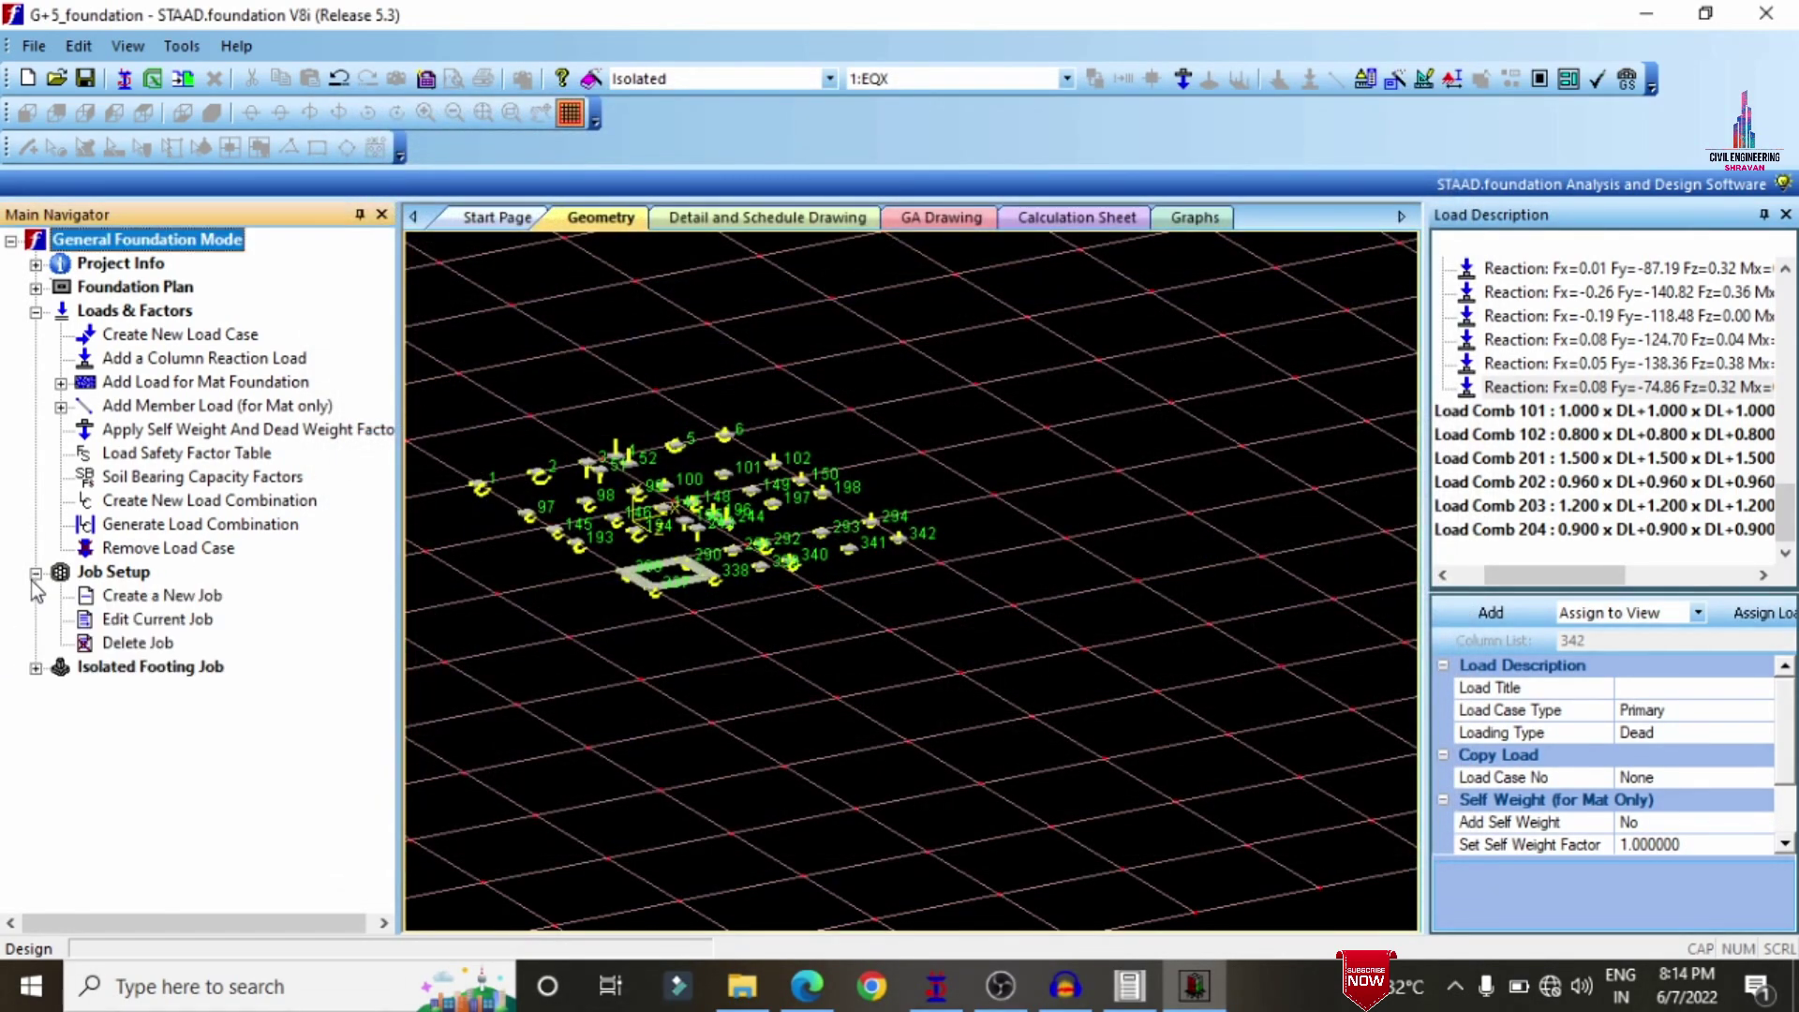
left_click(127, 600)
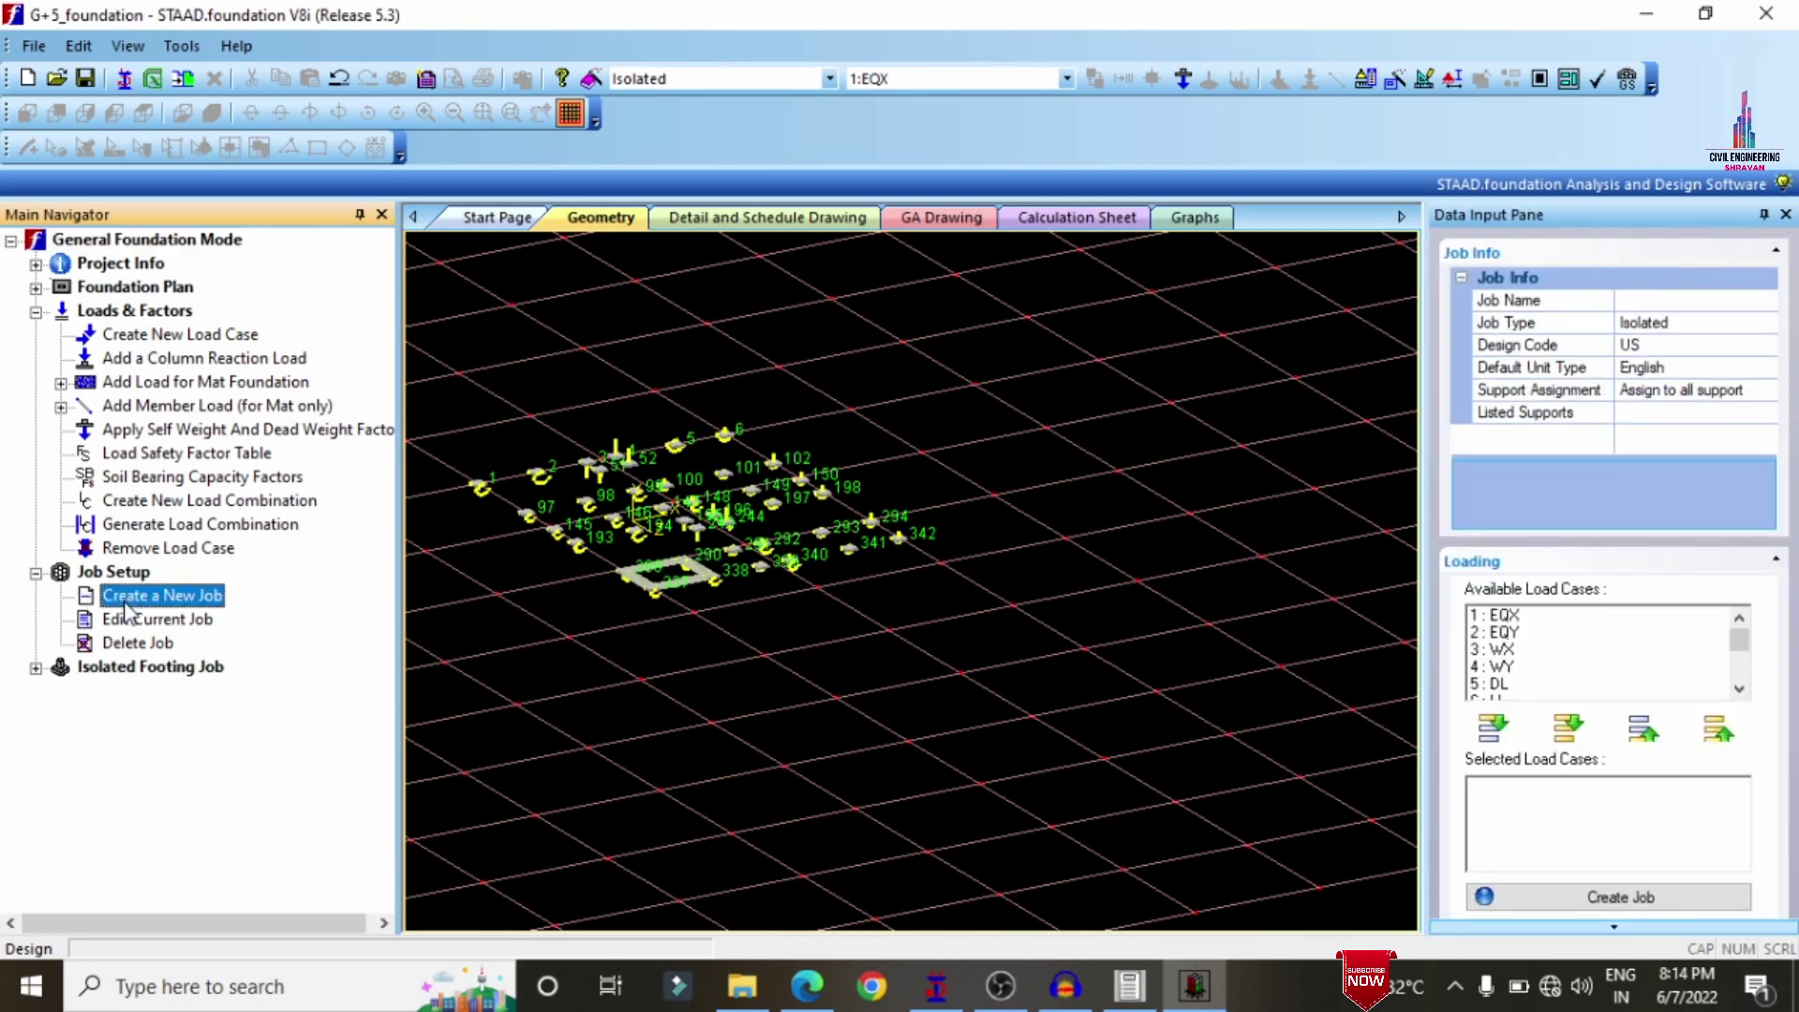
left_click(1646, 300)
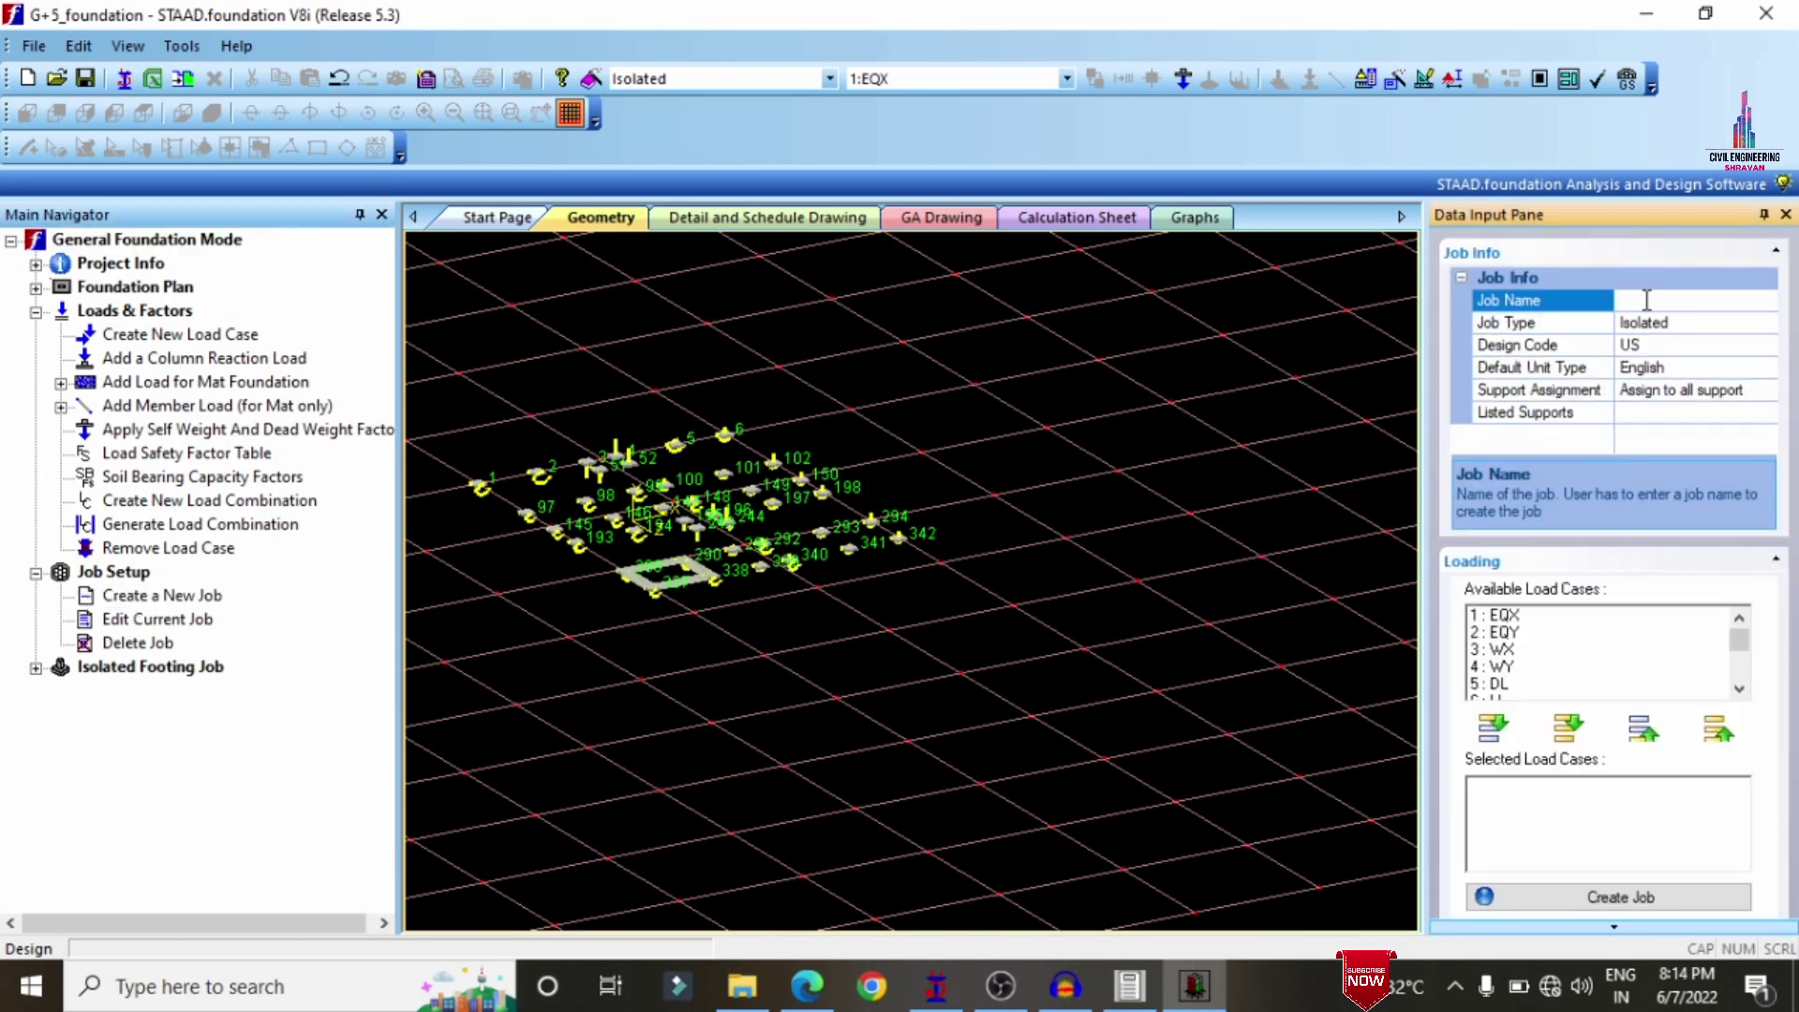
type("ASD")
left_click(1769, 346)
left_click(1673, 398)
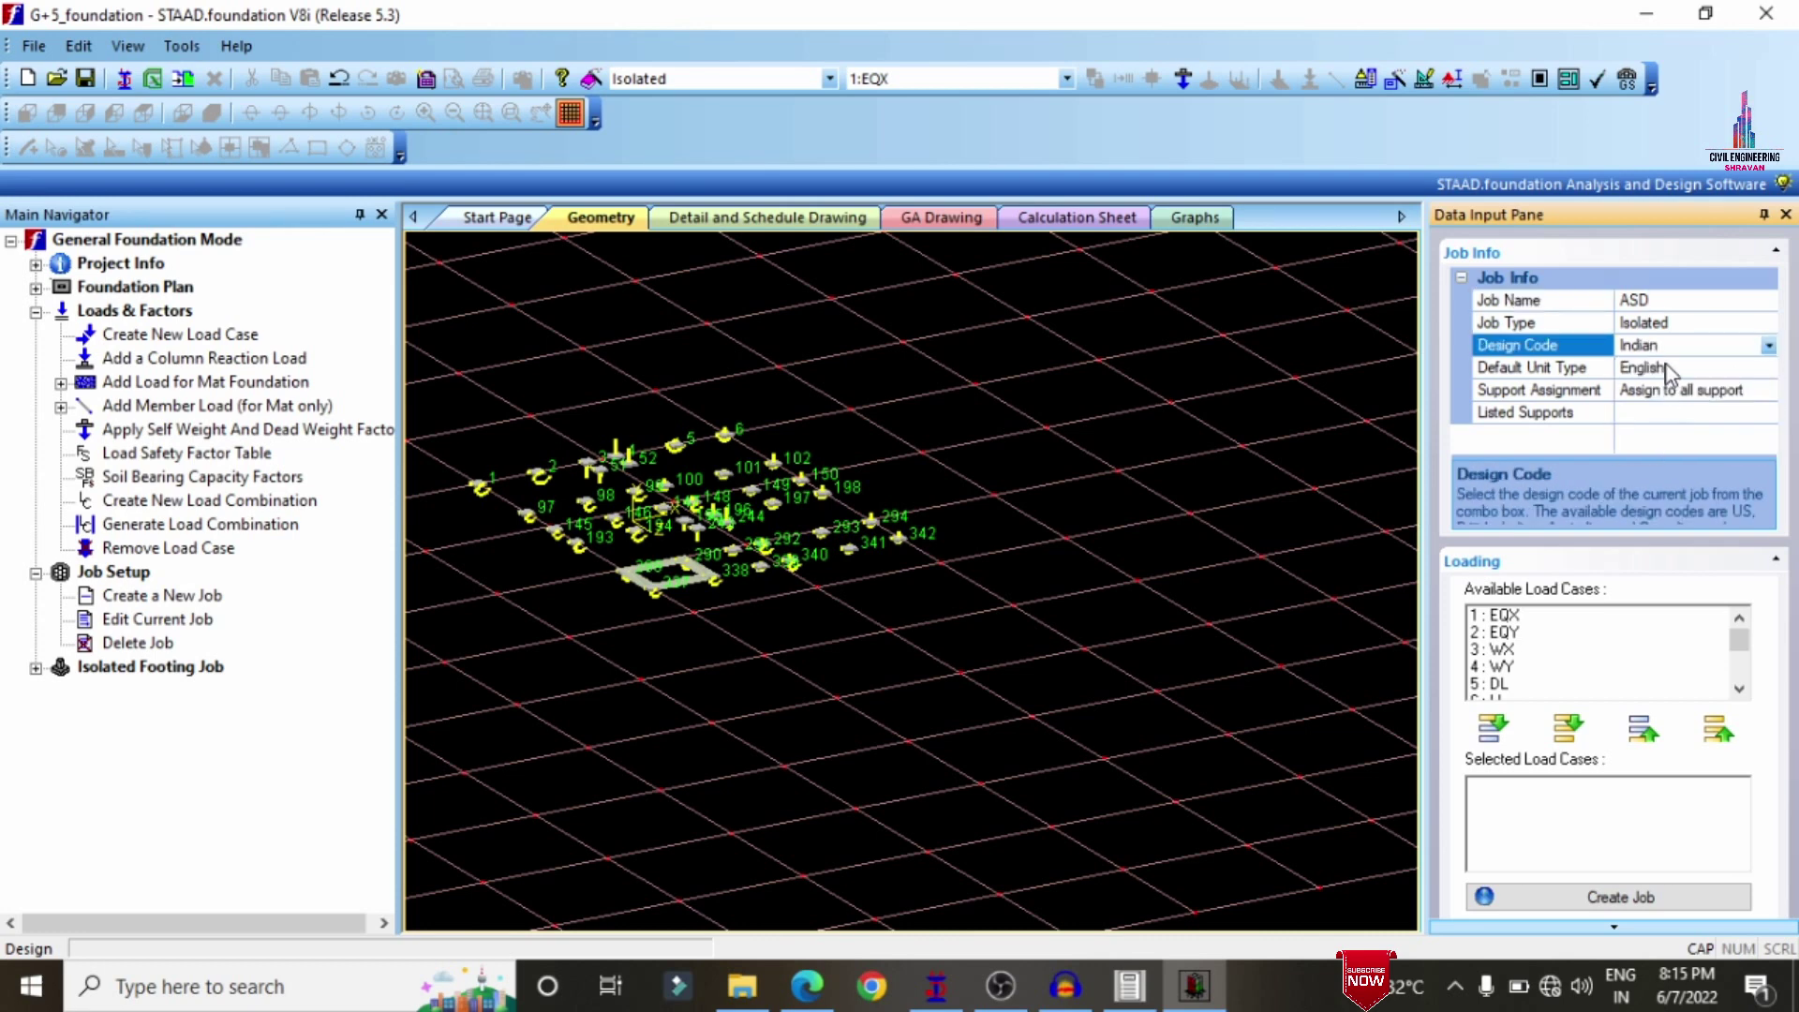
- Add load combinations 101–204 to the ASD job and create it
scroll(1536, 618, "down", 2)
scroll(1518, 646, "up", 1)
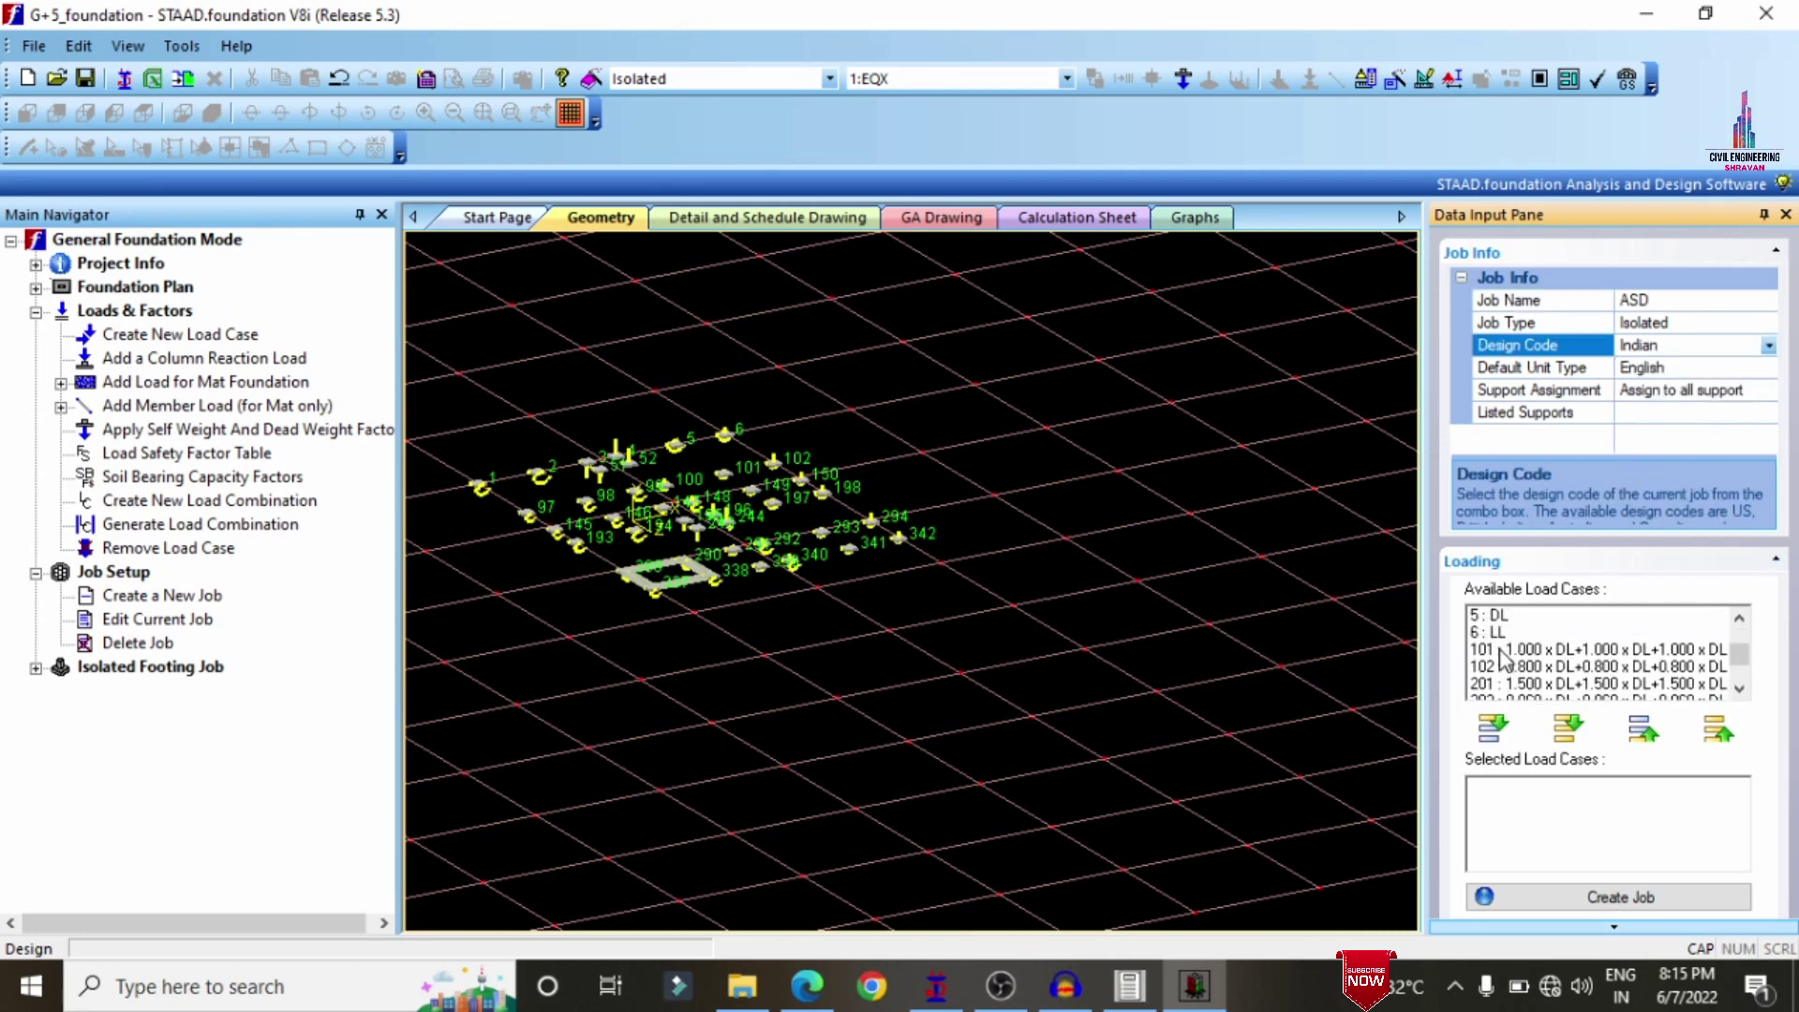
left_click(1506, 649)
left_click(1506, 684, "shift")
scroll(1506, 666, "down", 2)
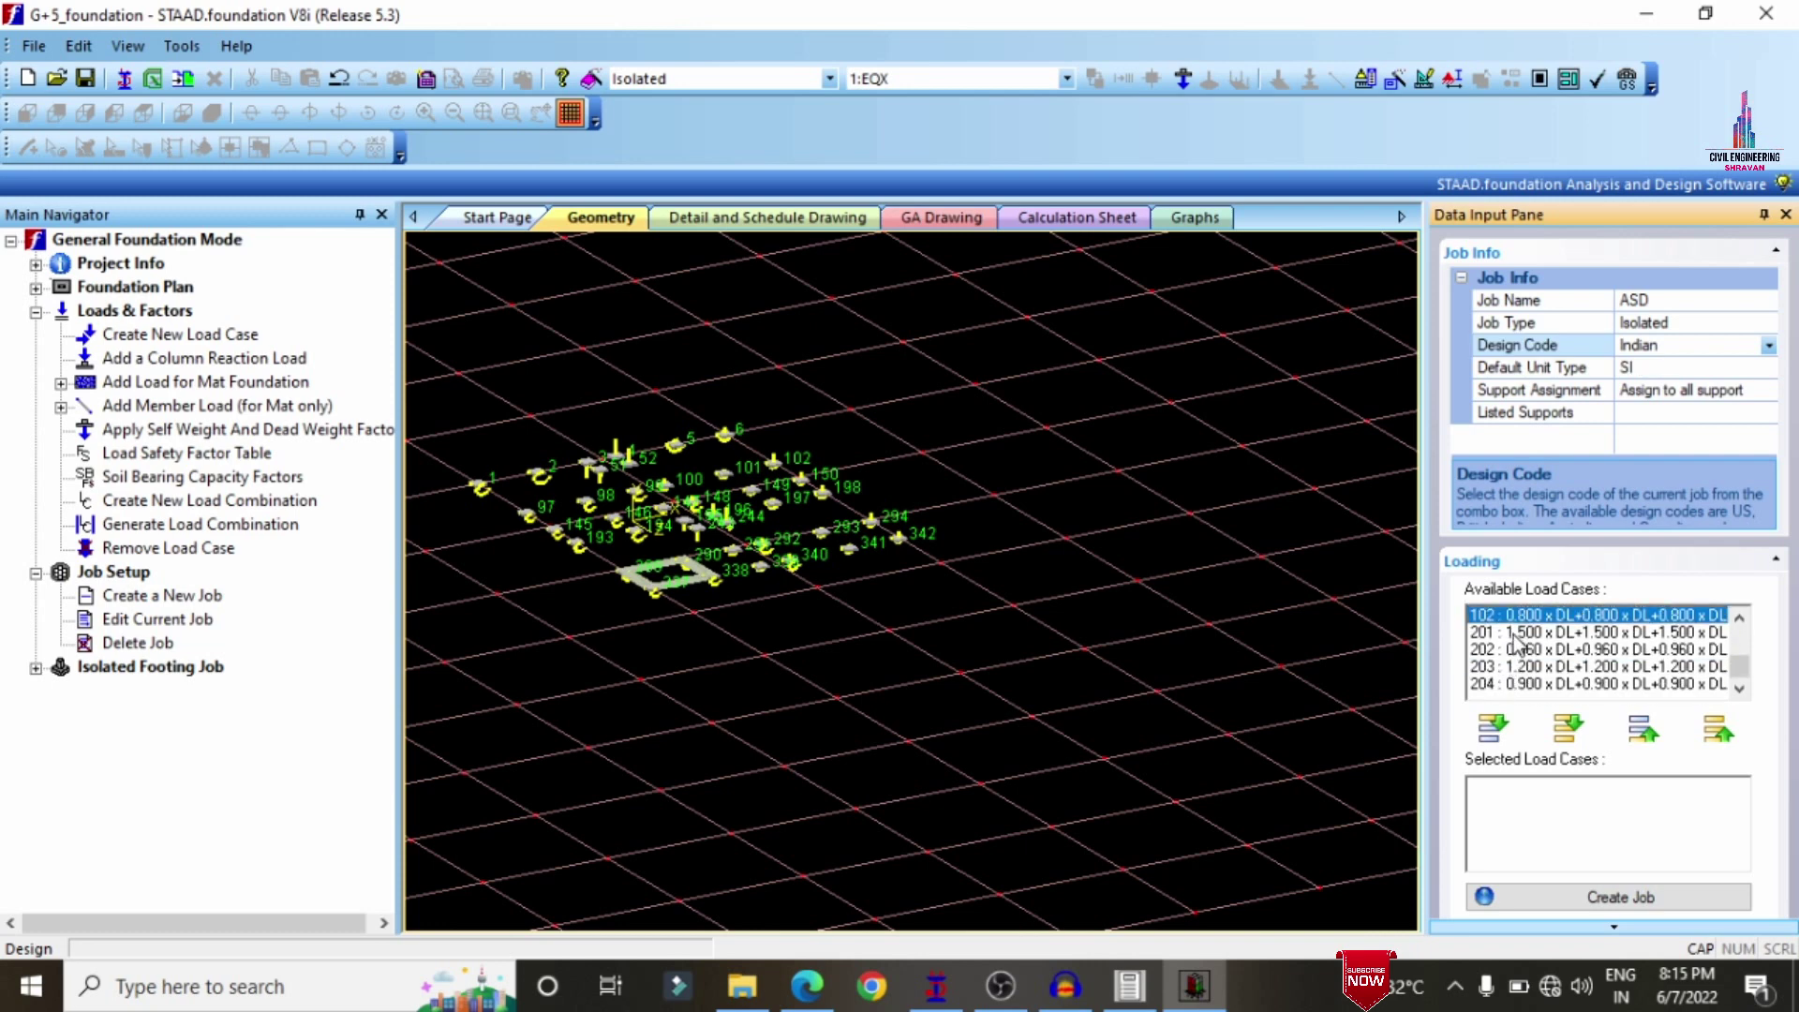
scroll(1503, 653, "up", 1)
left_click(1506, 649, "shift")
left_click(1500, 684, "shift")
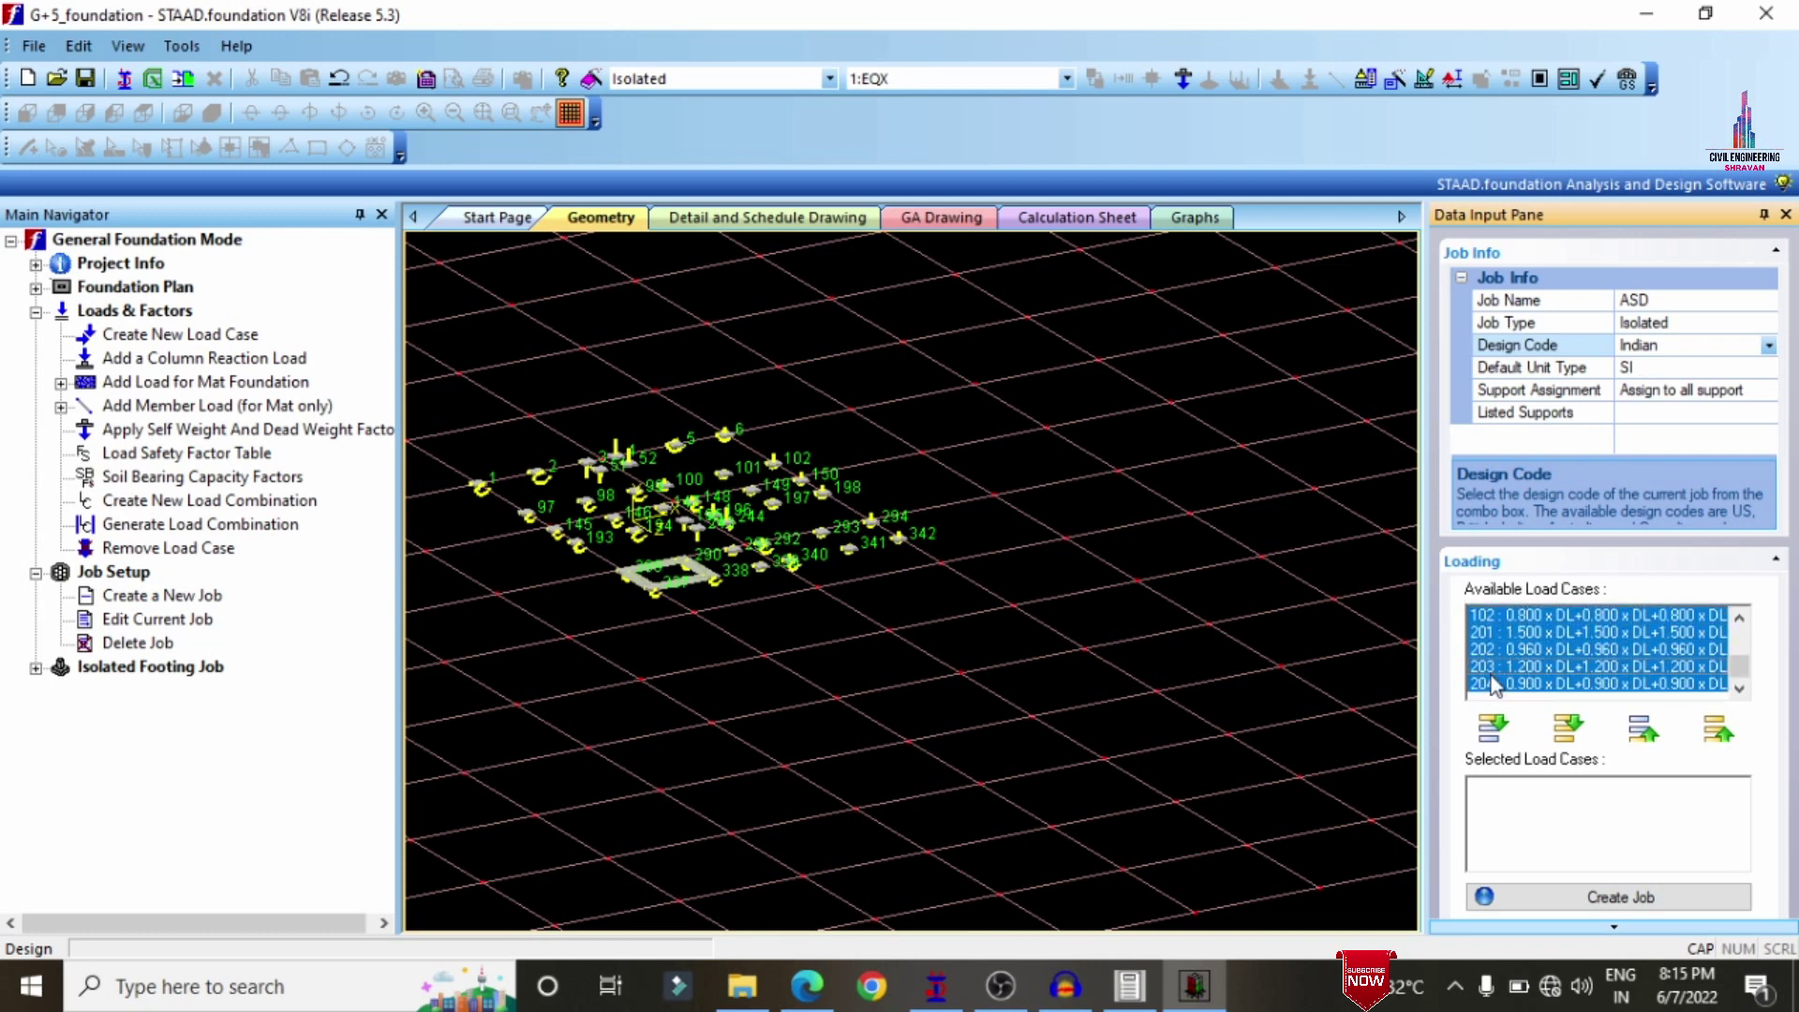
left_click(1491, 727)
left_click(1593, 897)
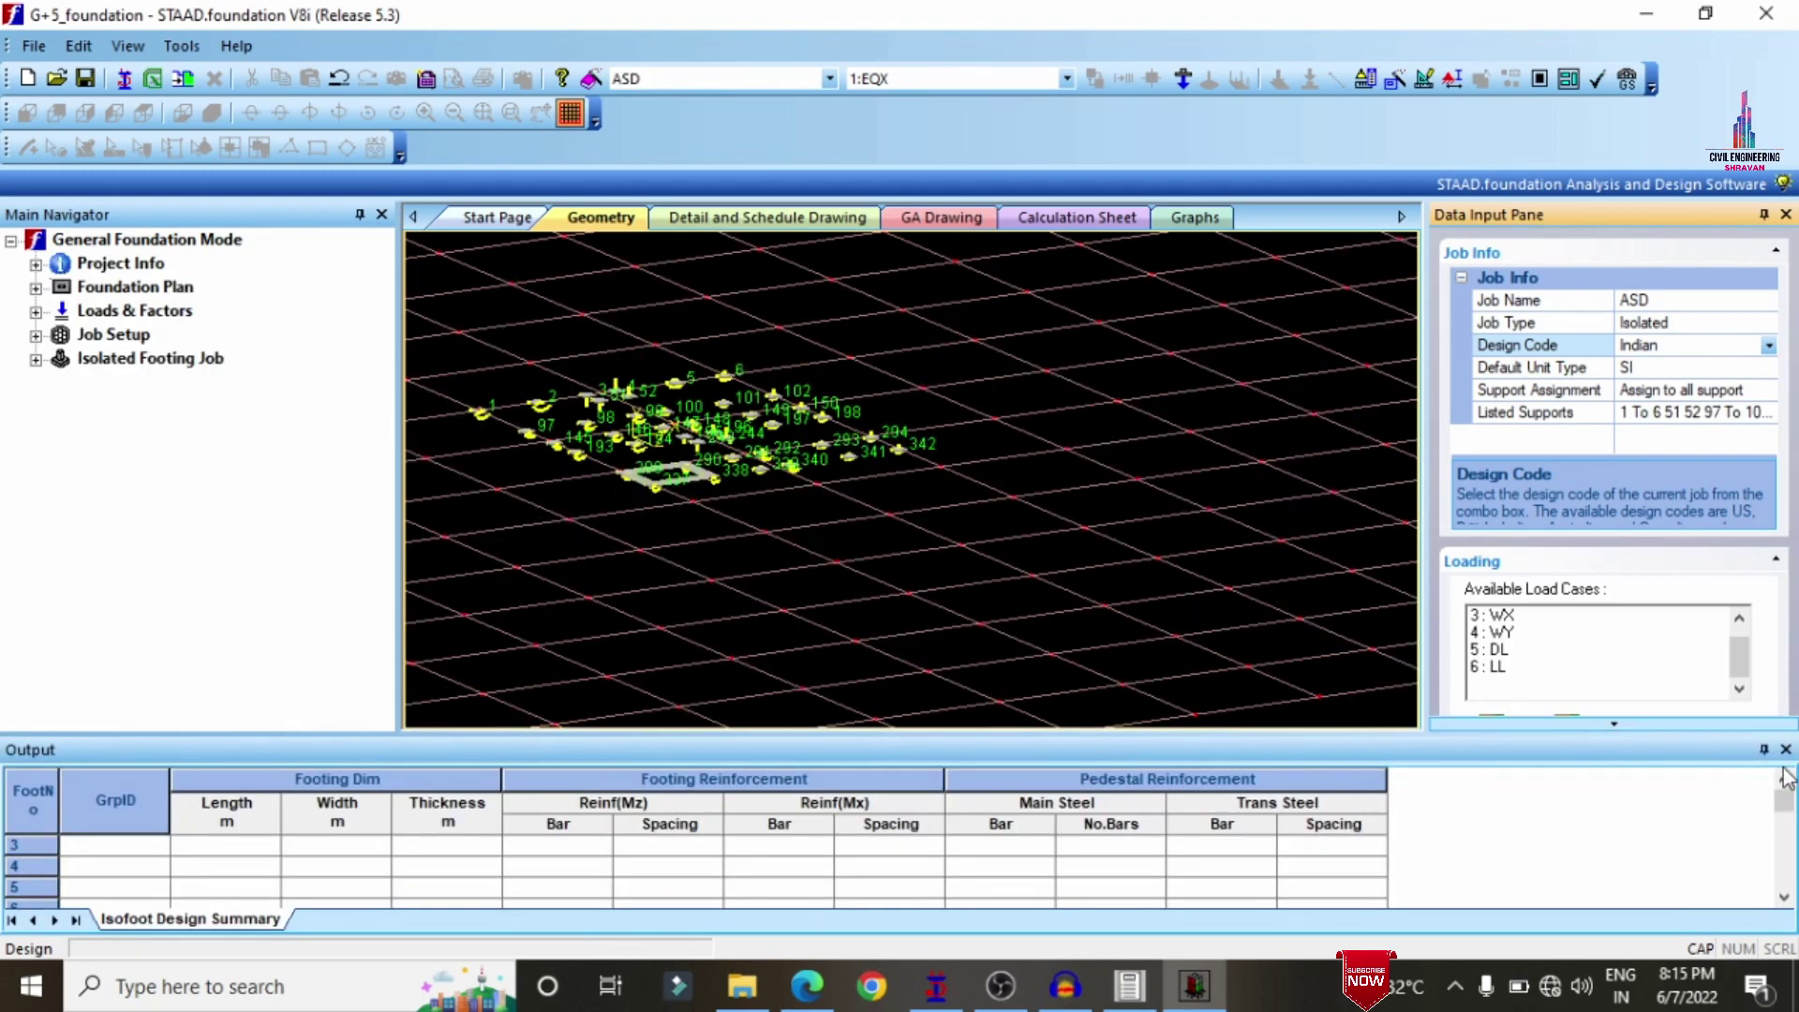
- Review the isolated footing concrete and rebar parameters and run the design
left_click(1786, 749)
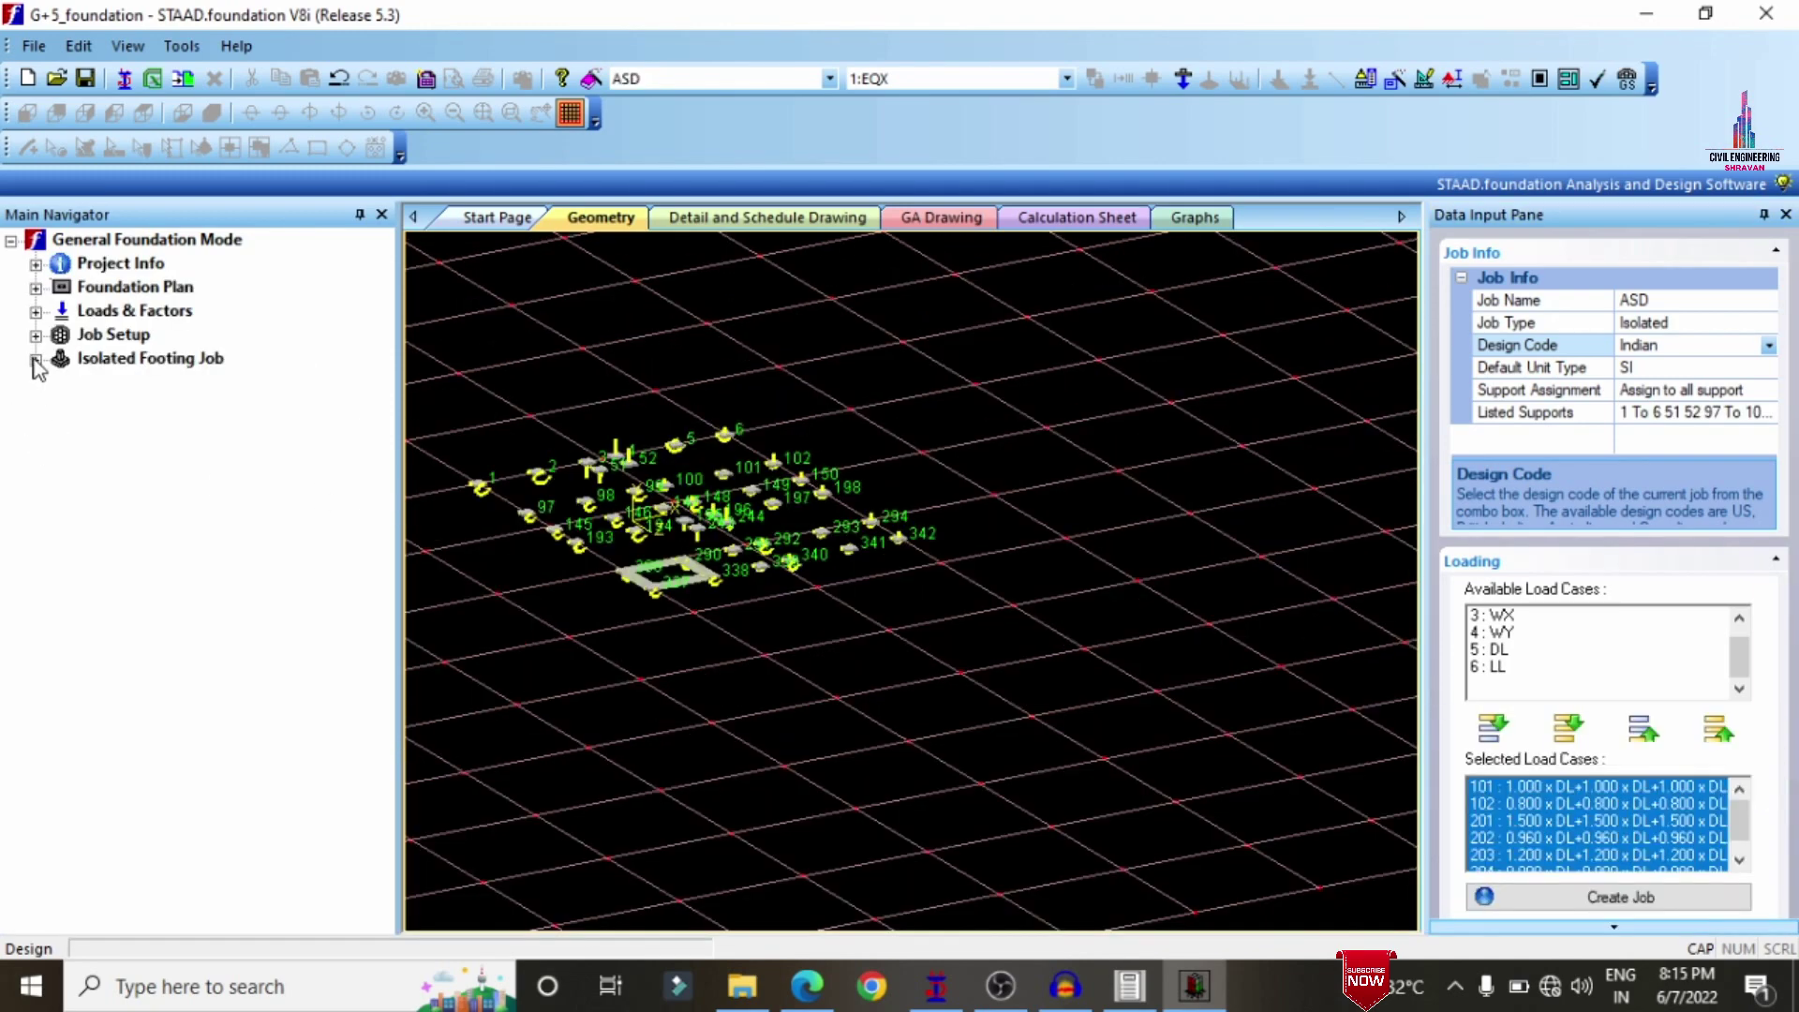
left_click(35, 359)
left_click(61, 383)
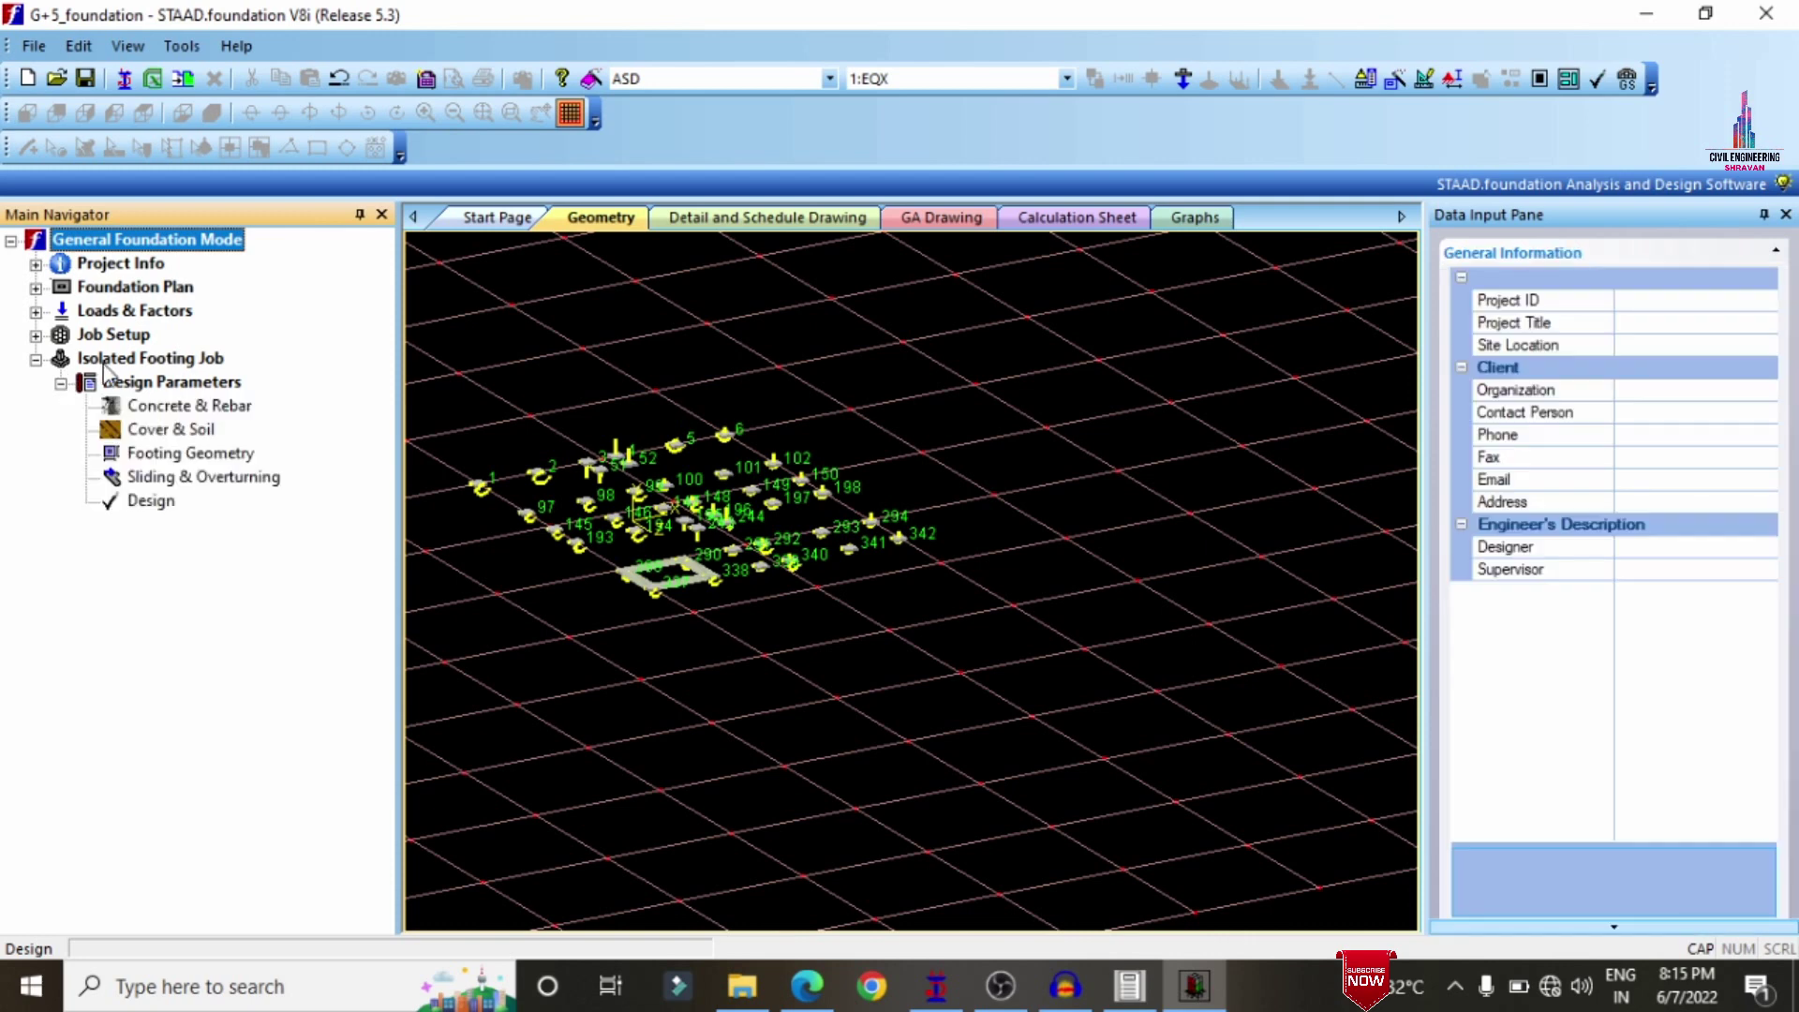
left_click(203, 410)
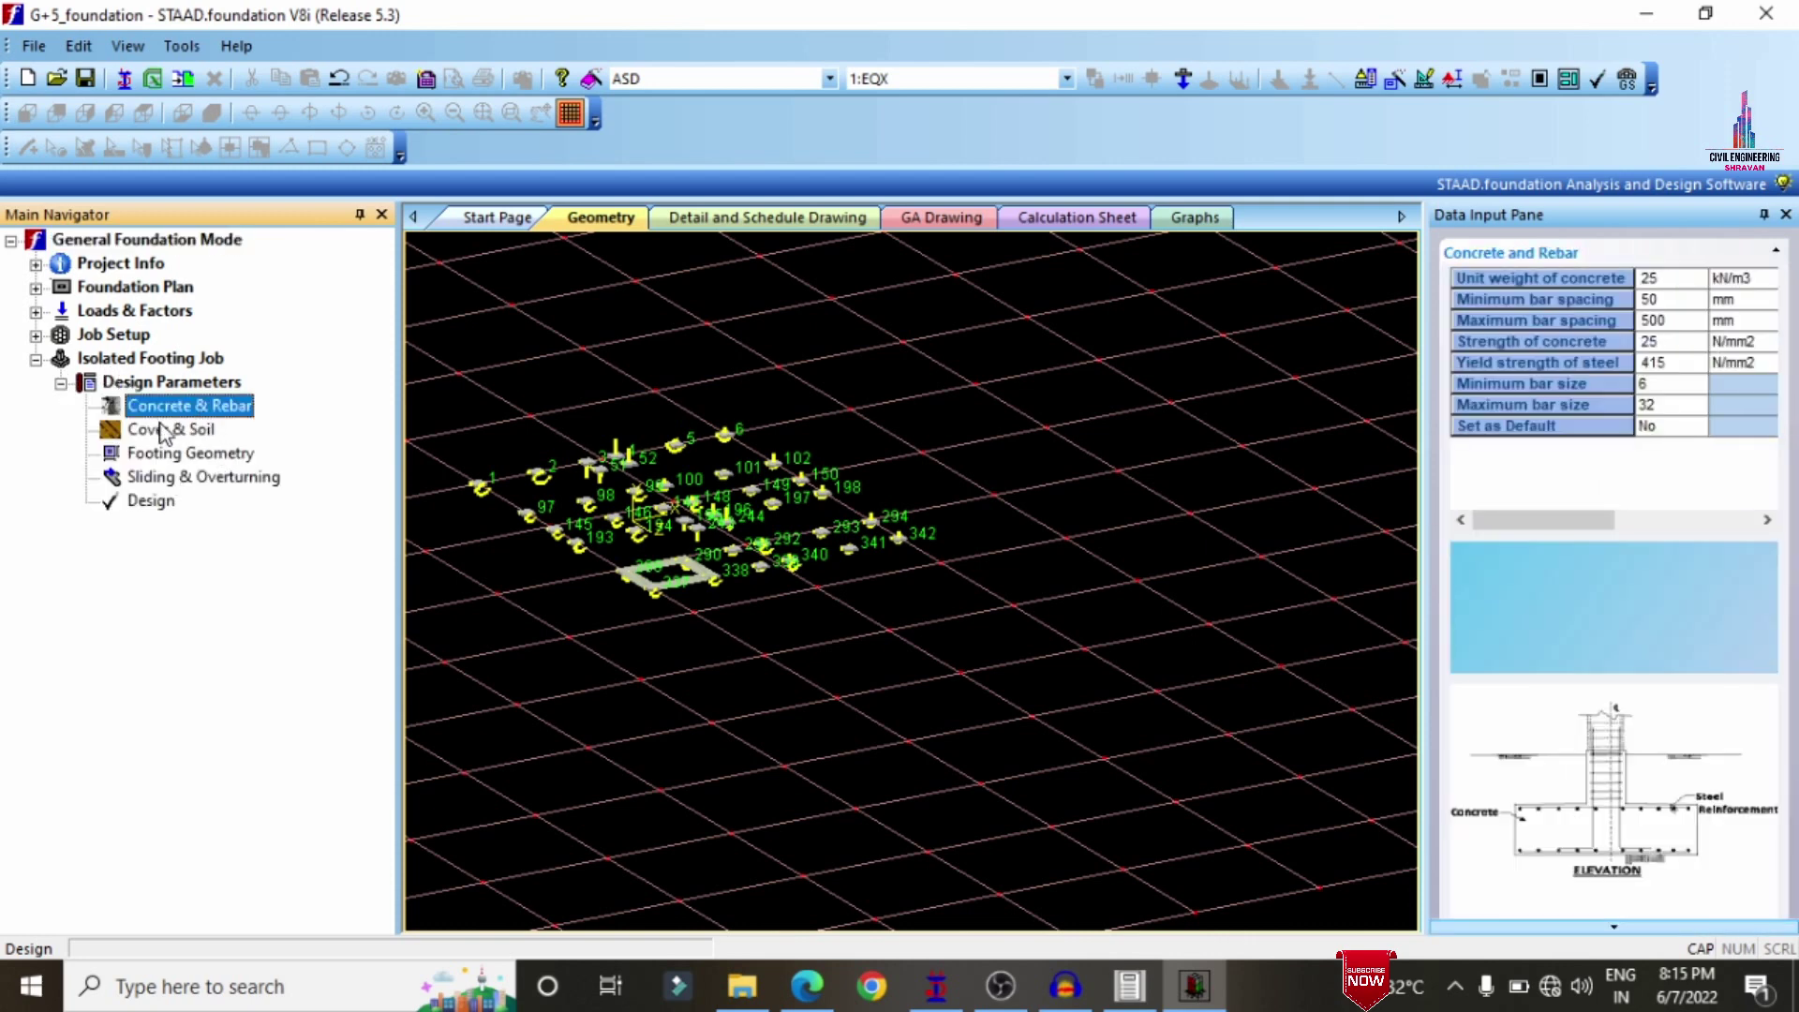
left_click(148, 502)
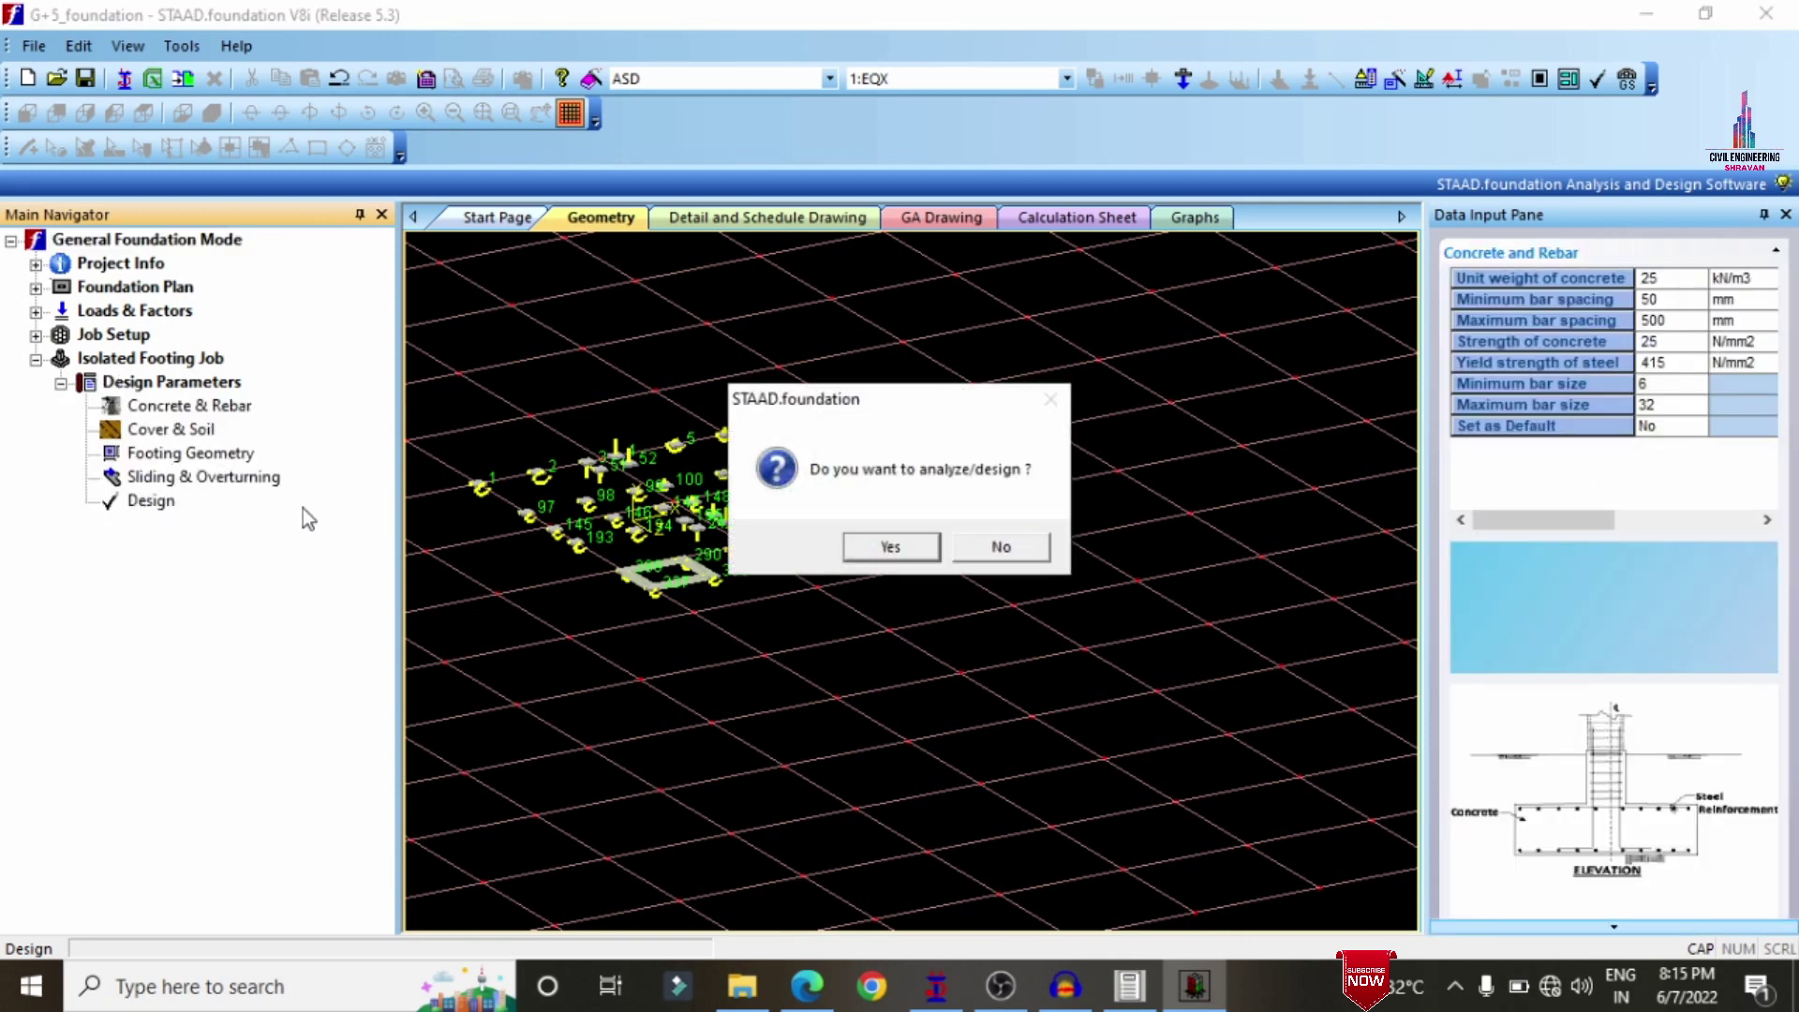
left_click(918, 546)
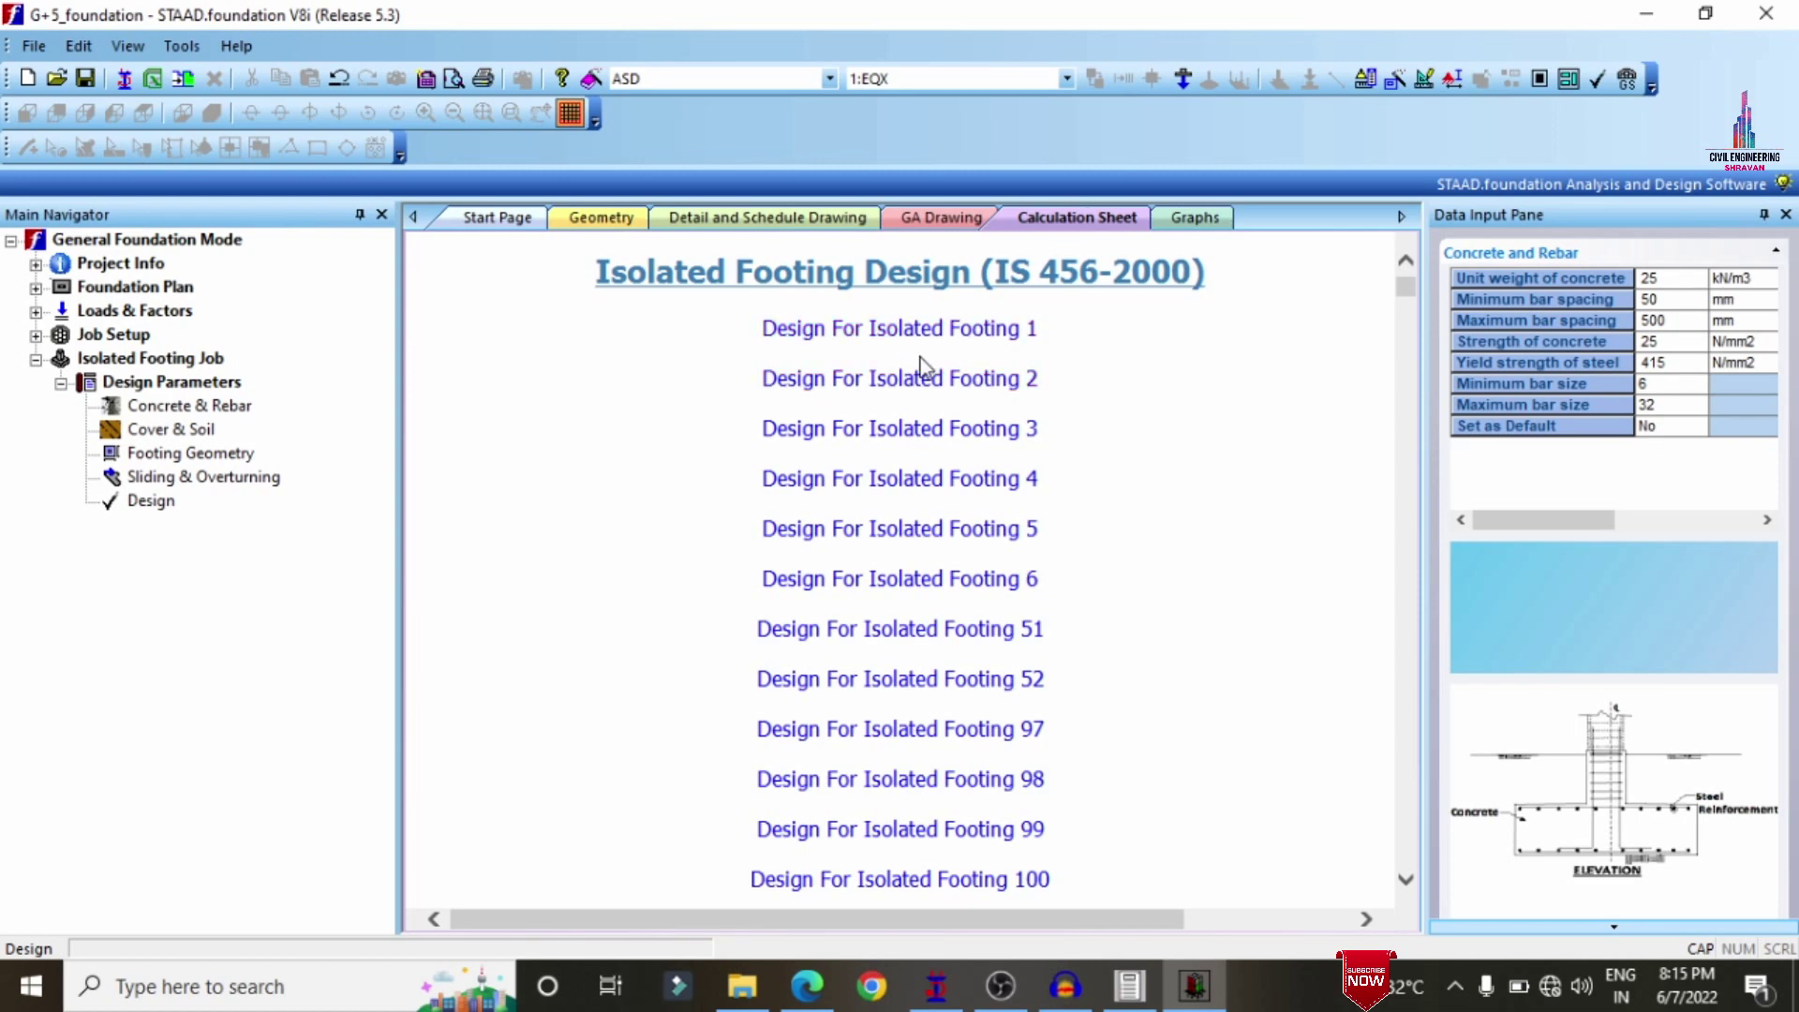
- Review footing 3's calculation (2.600 × 2.600 m, 0.356 m deep), then return to Geometry
left_click(917, 440)
scroll(1053, 474, "down", 15)
scroll(1053, 474, "down", 20)
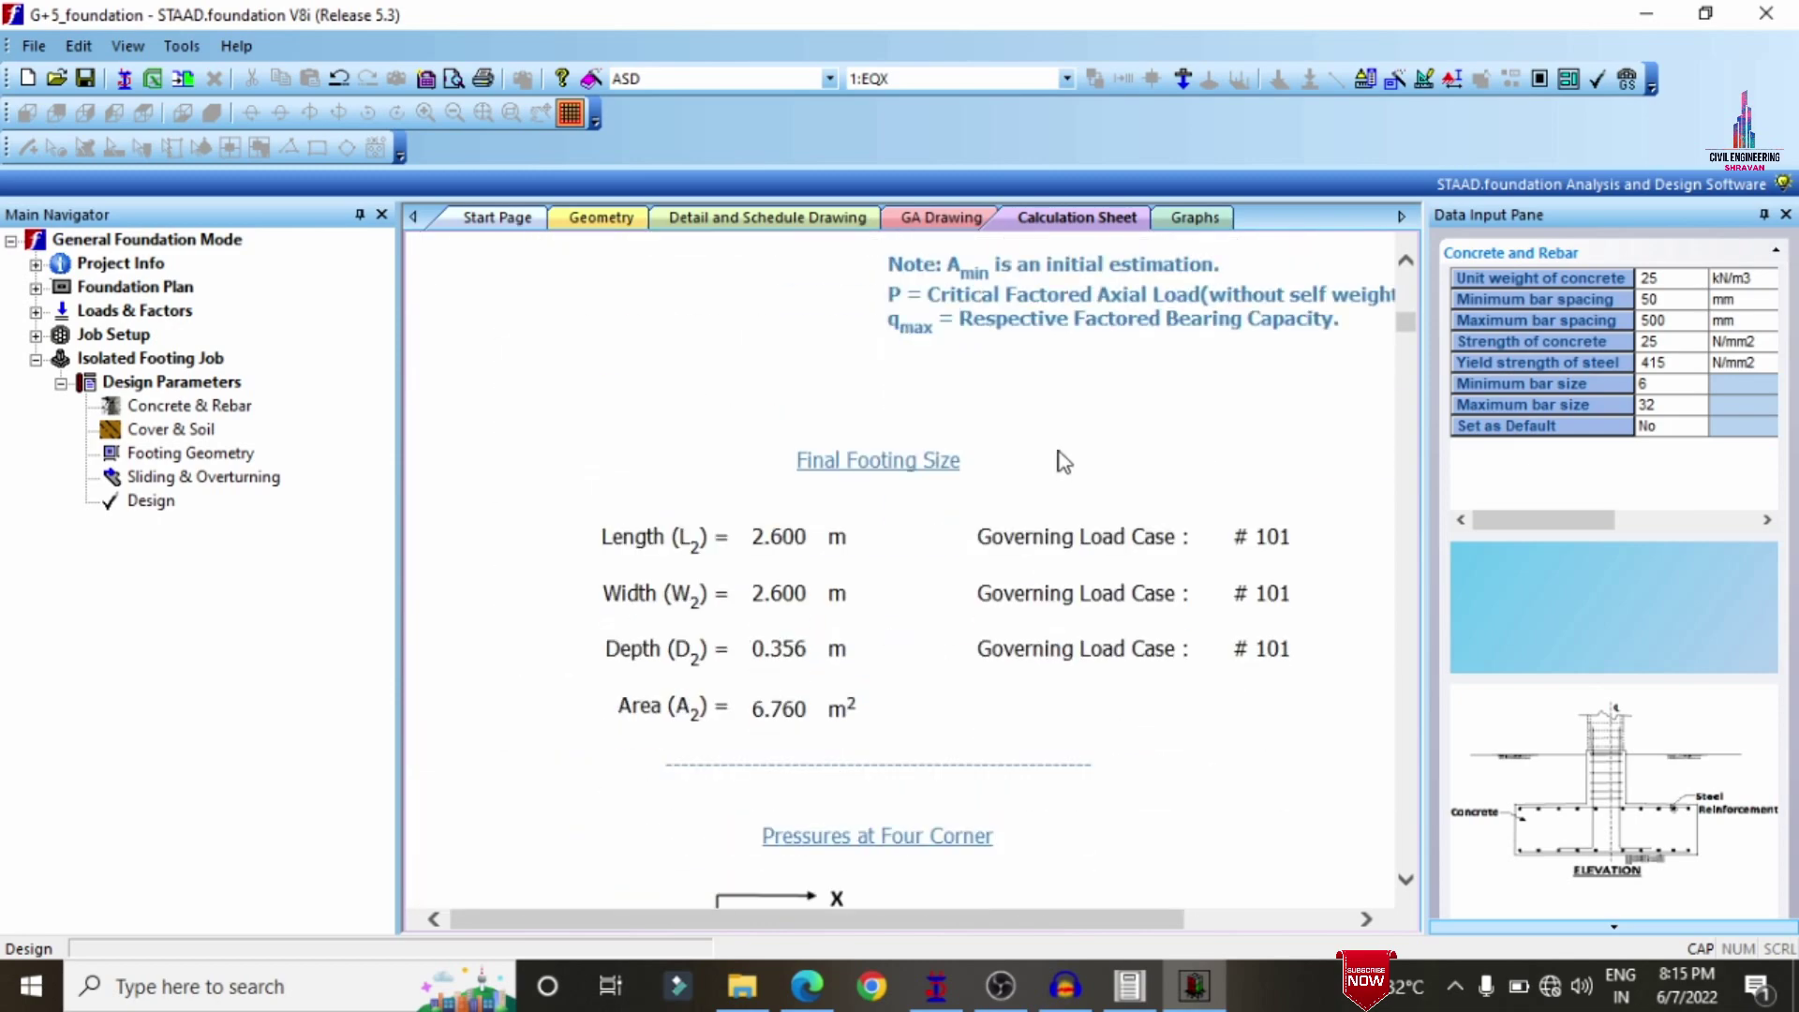
scroll(1065, 438, "down", 5)
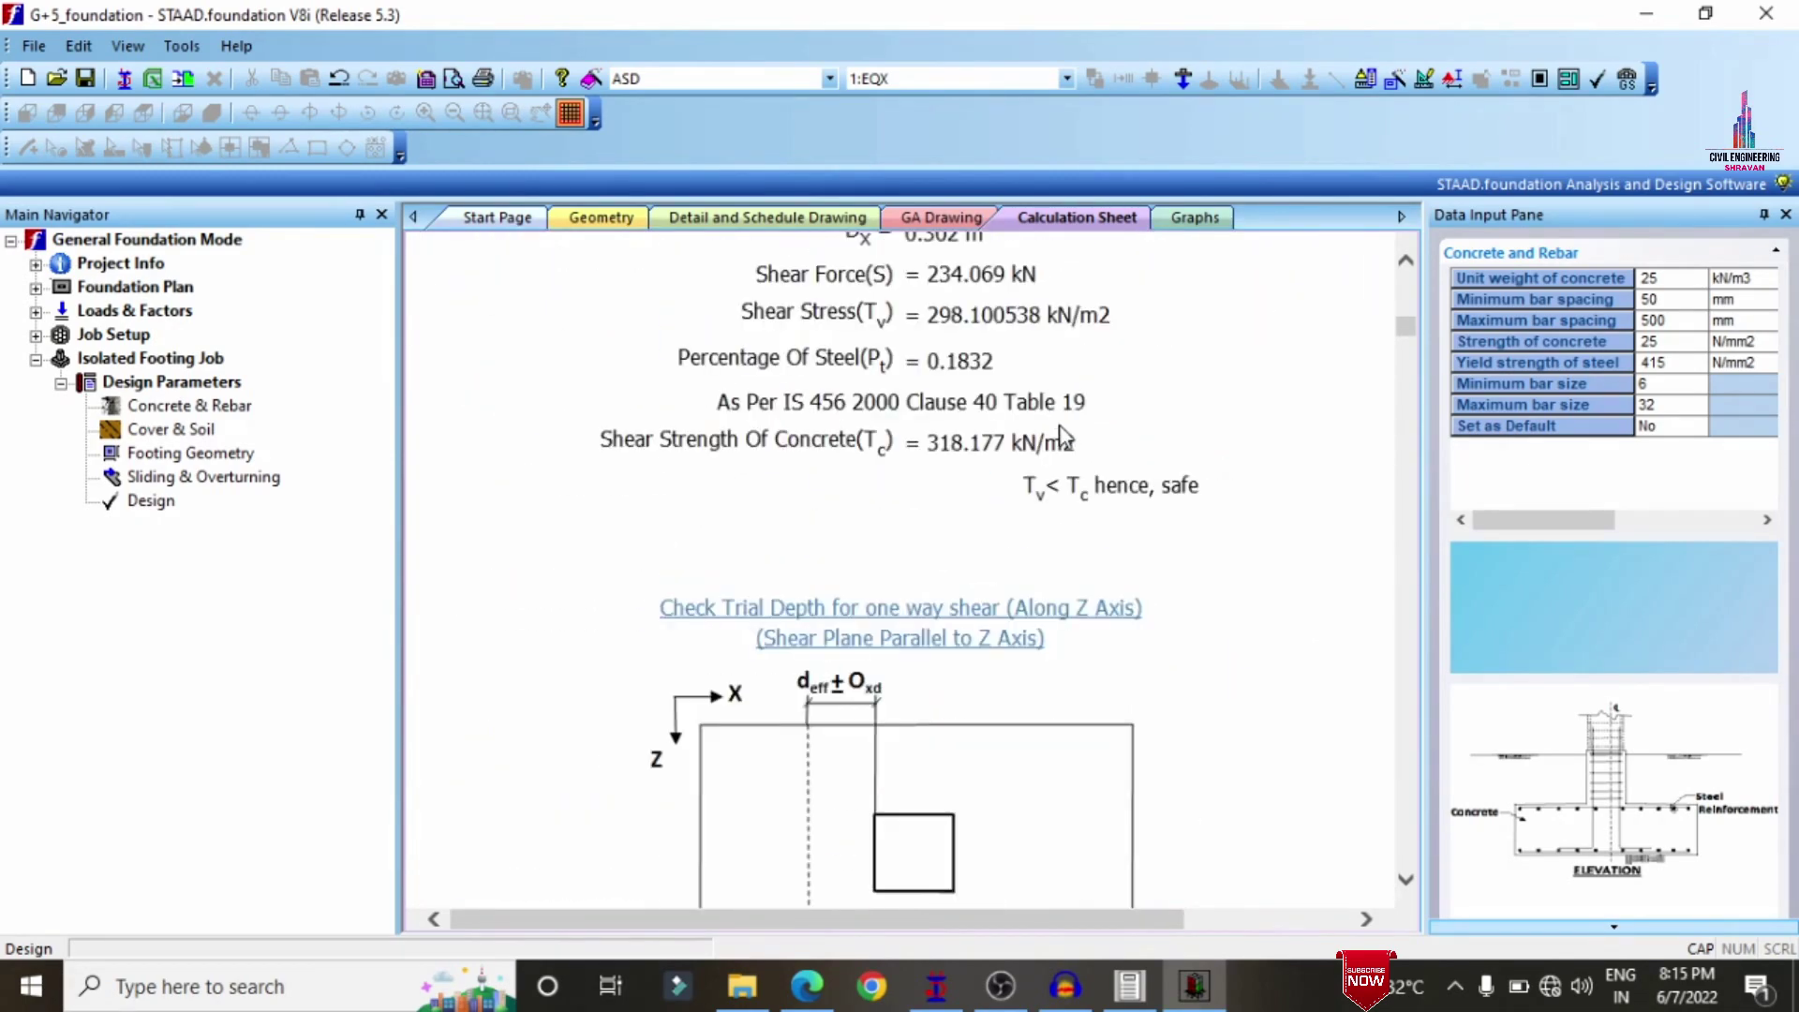
left_click(532, 219)
left_click(581, 221)
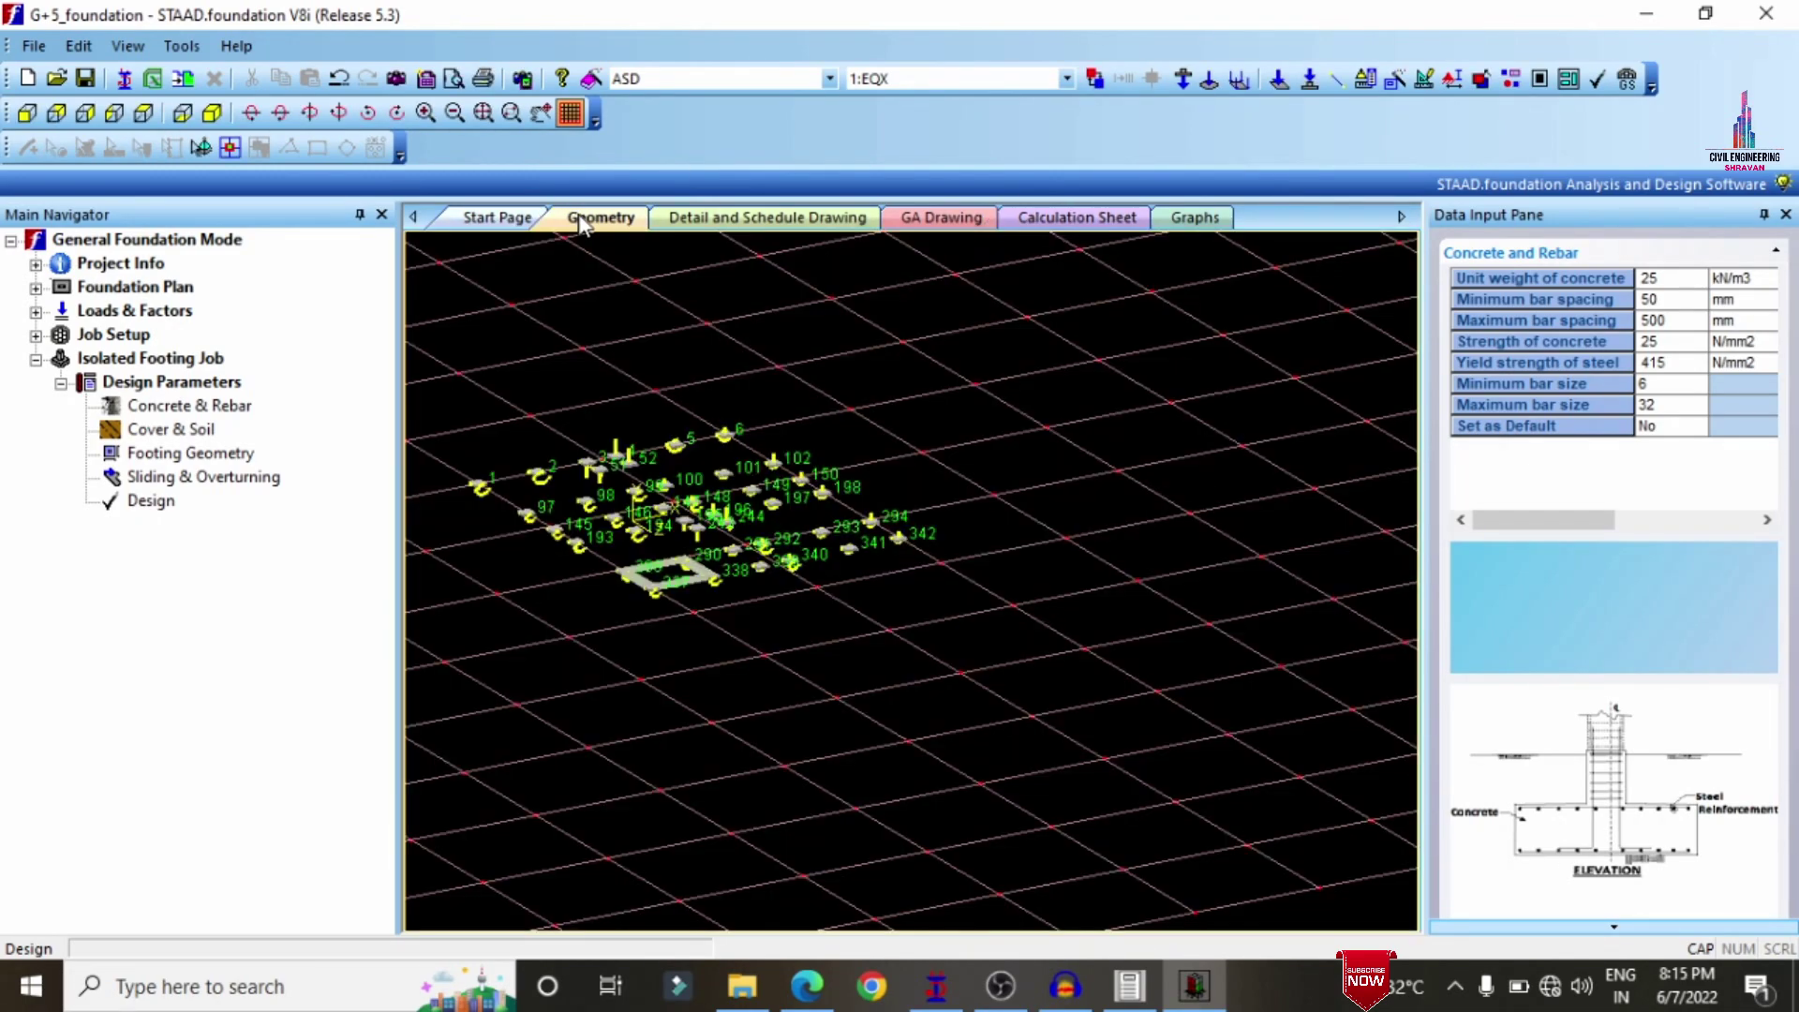
- View footing 1's detail drawing, the GA plan, calculation sheet and graphs, then minimise STAAD.foundation
left_click(703, 217)
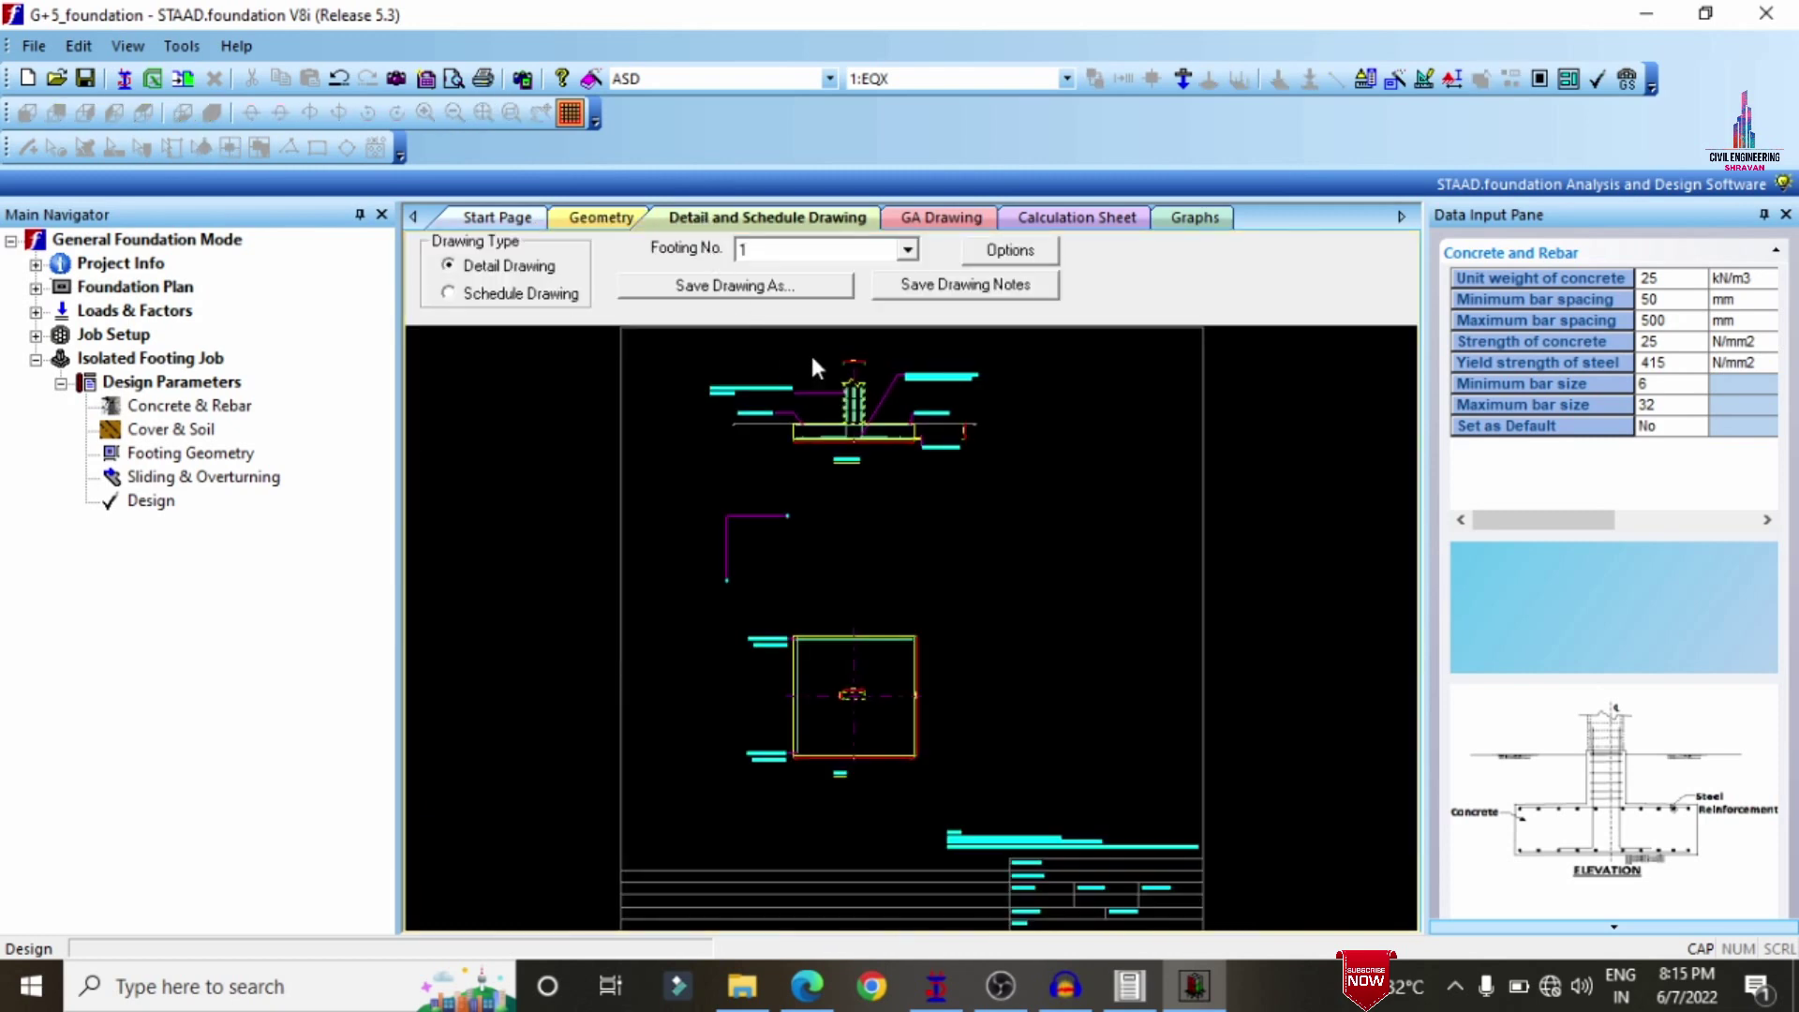
scroll(825, 347, "down", 5)
scroll(862, 371, "down", 6)
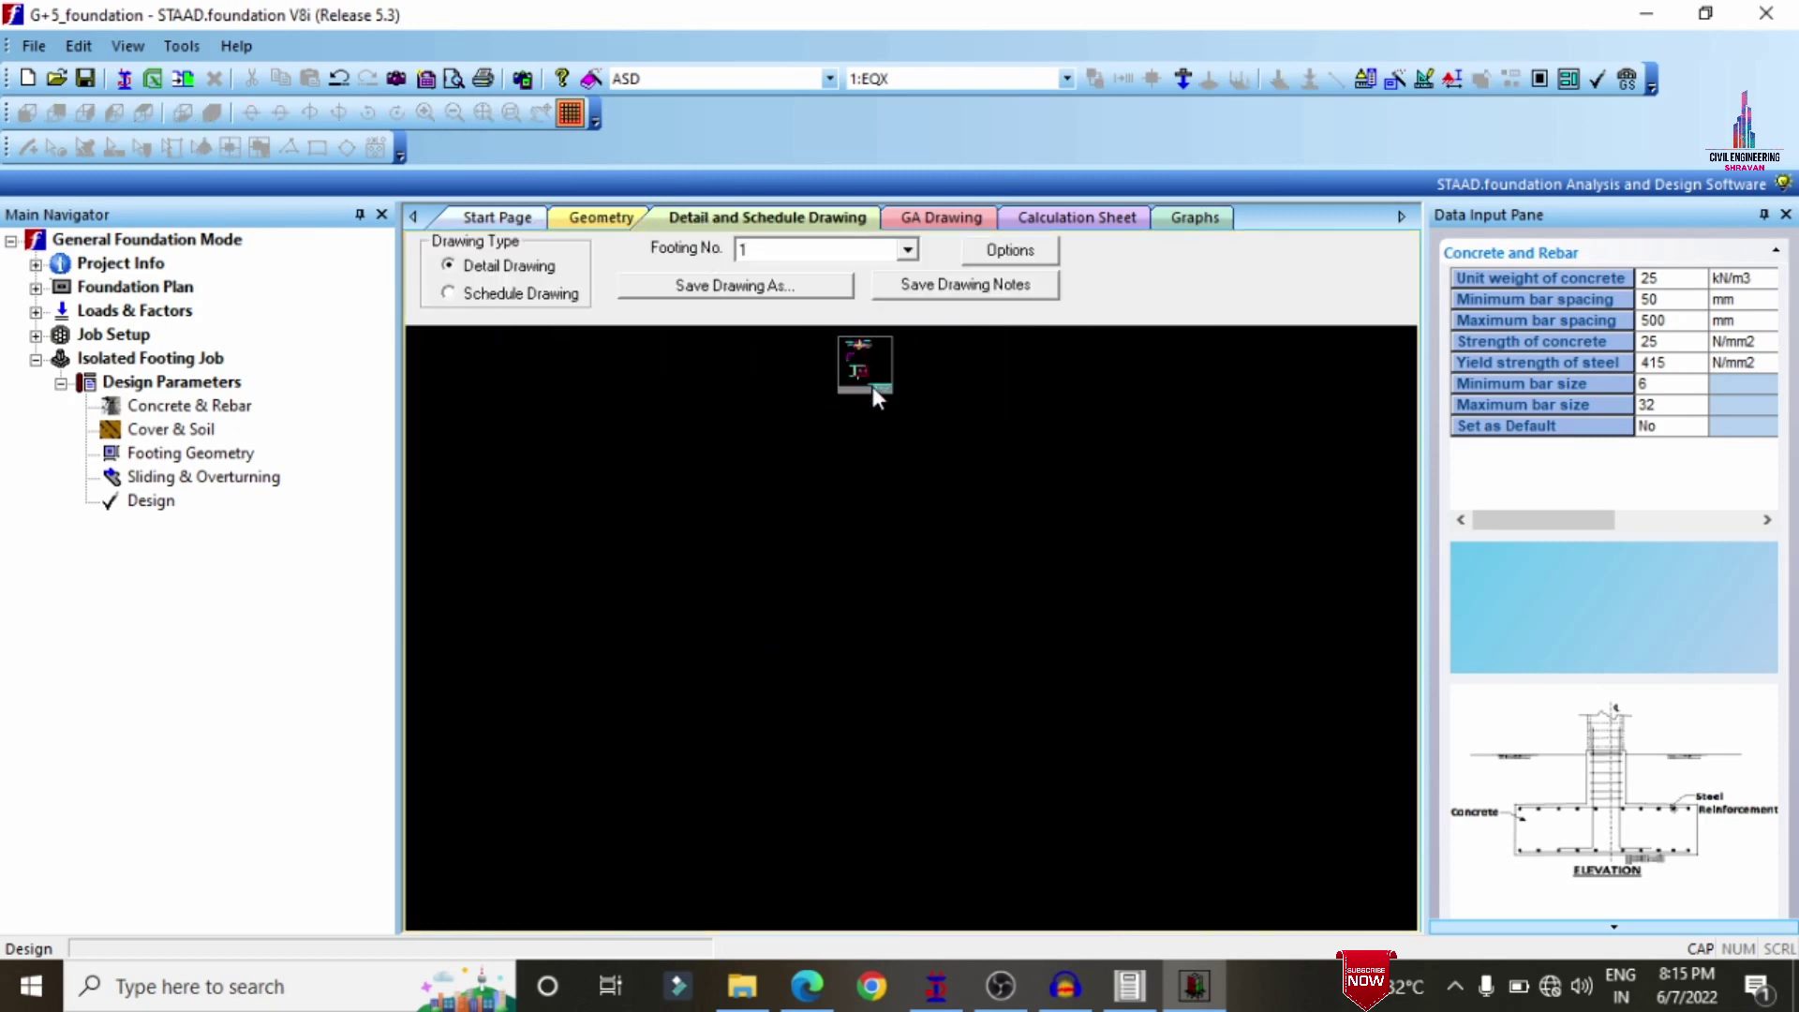
scroll(864, 393, "up", 3)
scroll(876, 416, "down", 3)
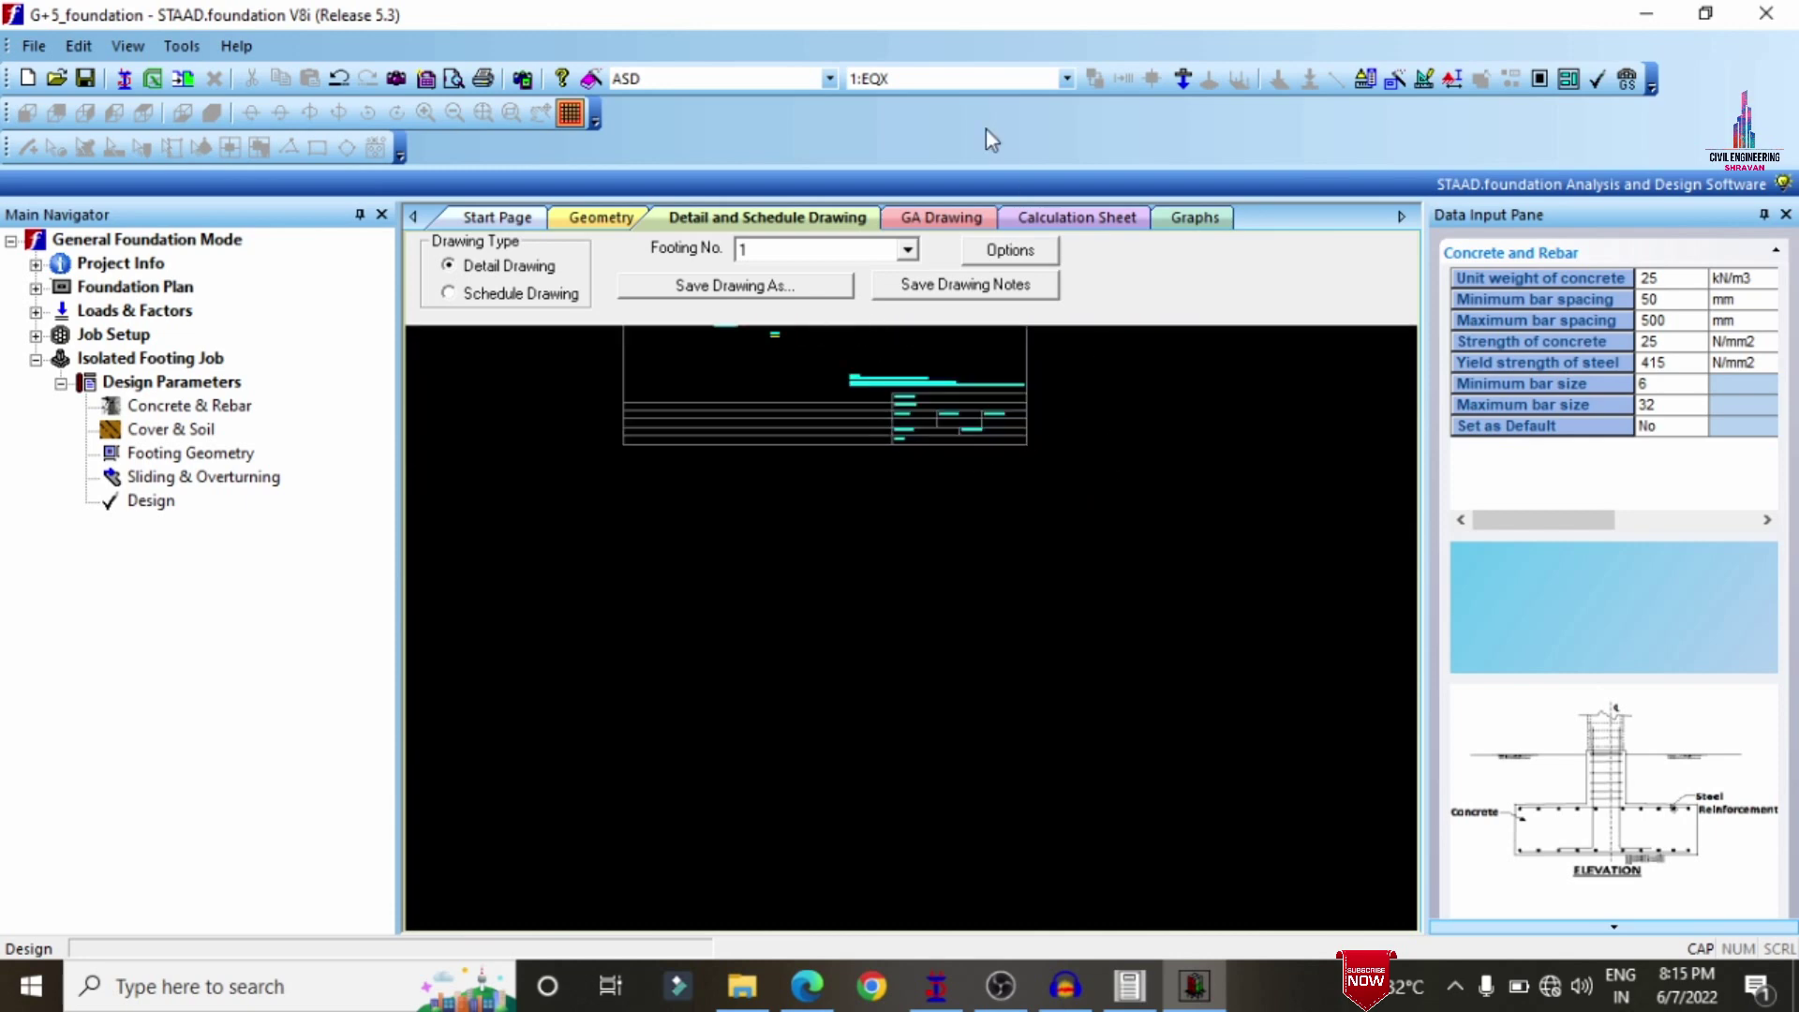
left_click(926, 228)
left_click(1080, 225)
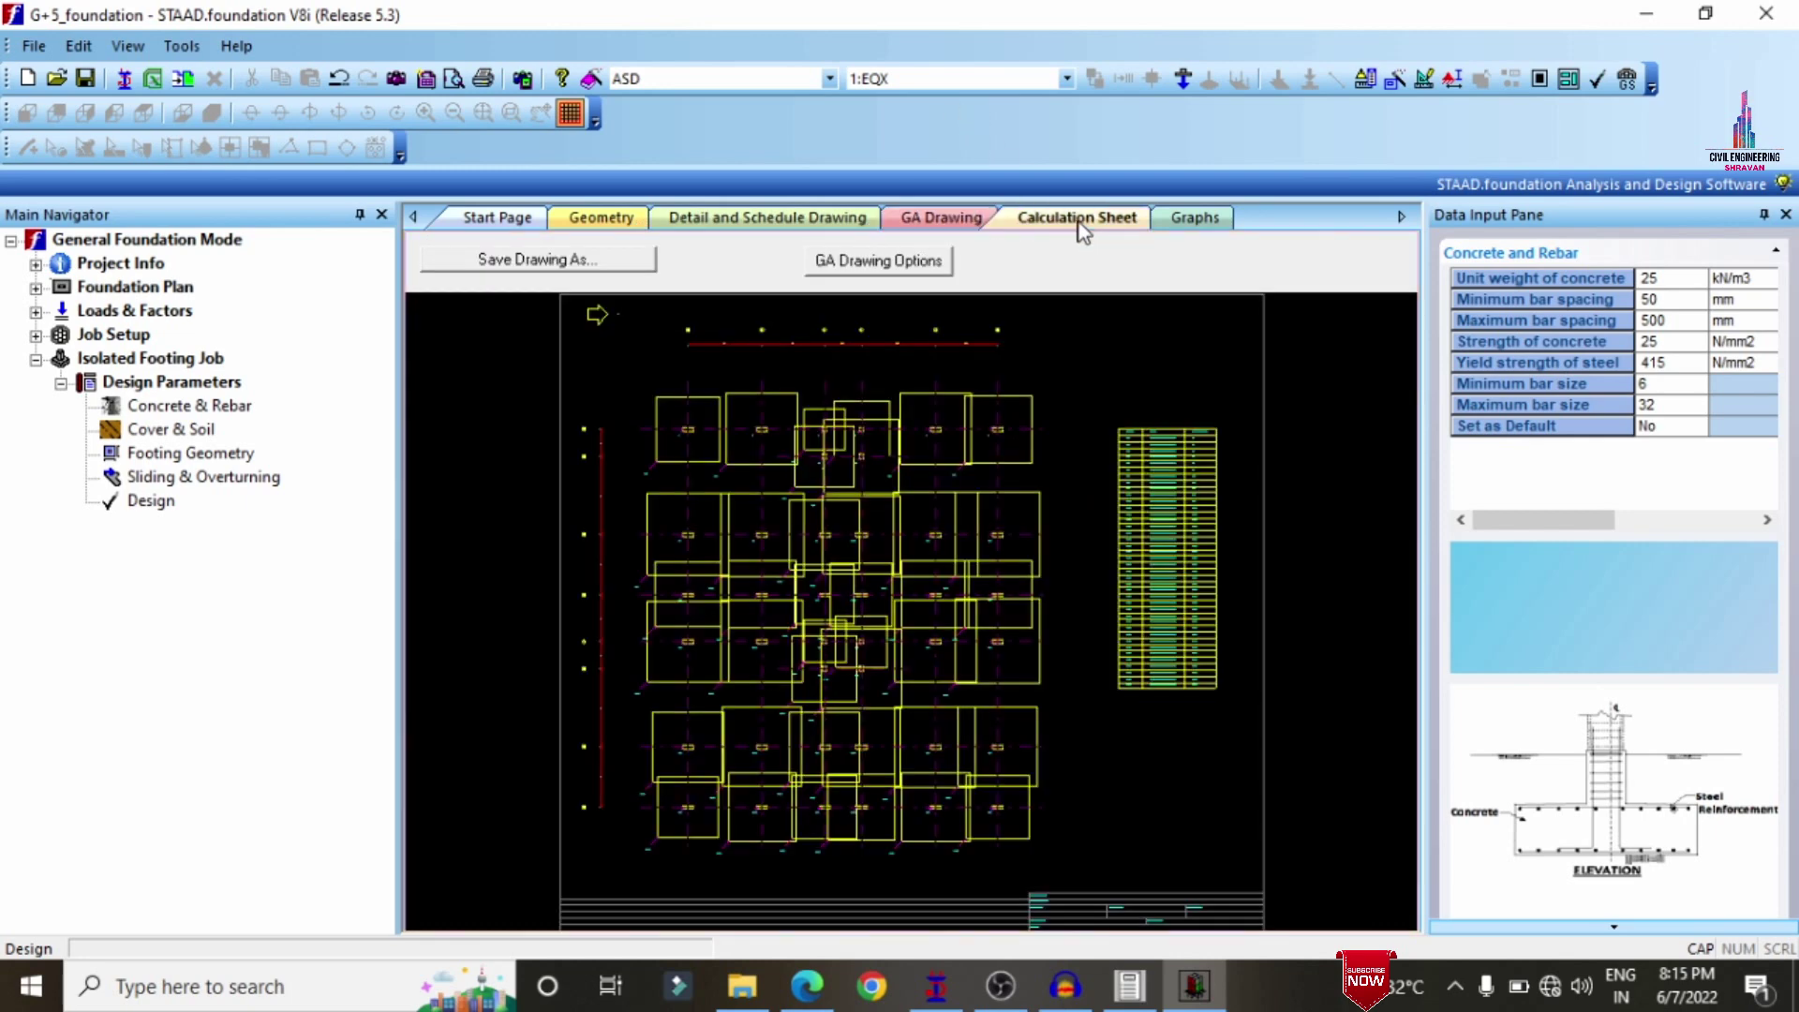
left_click(1205, 223)
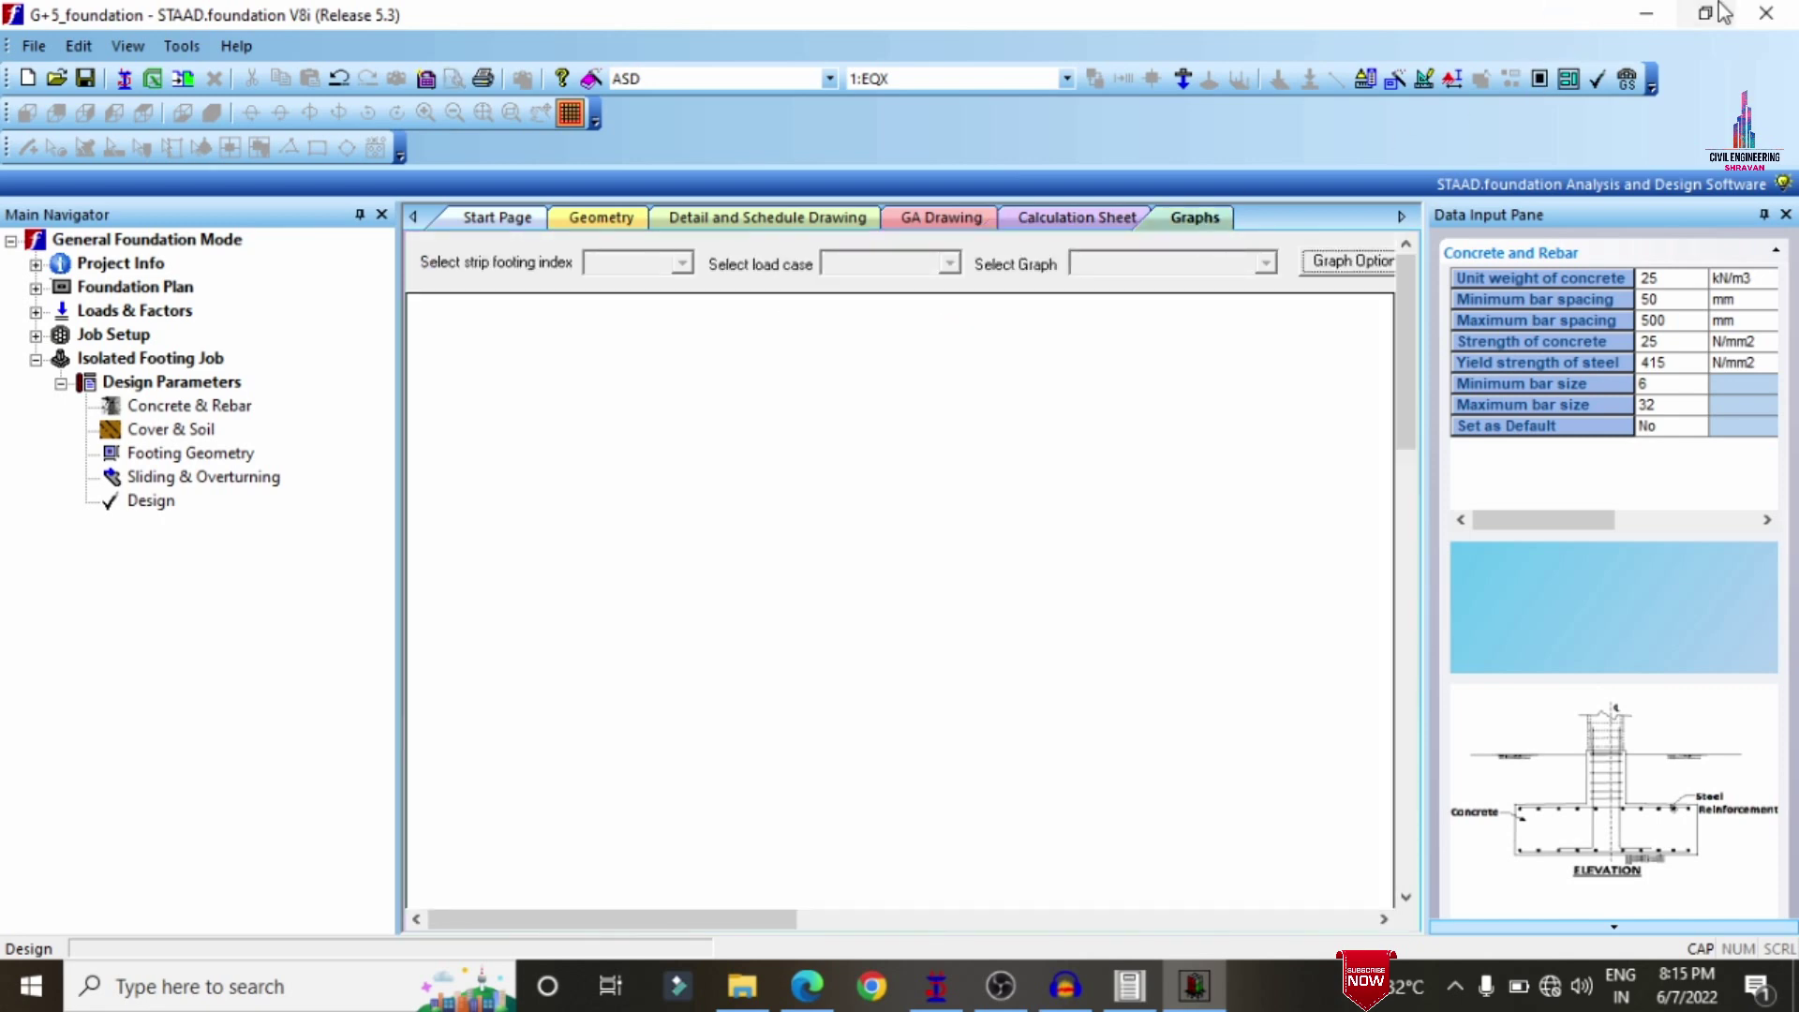
left_click(1646, 12)
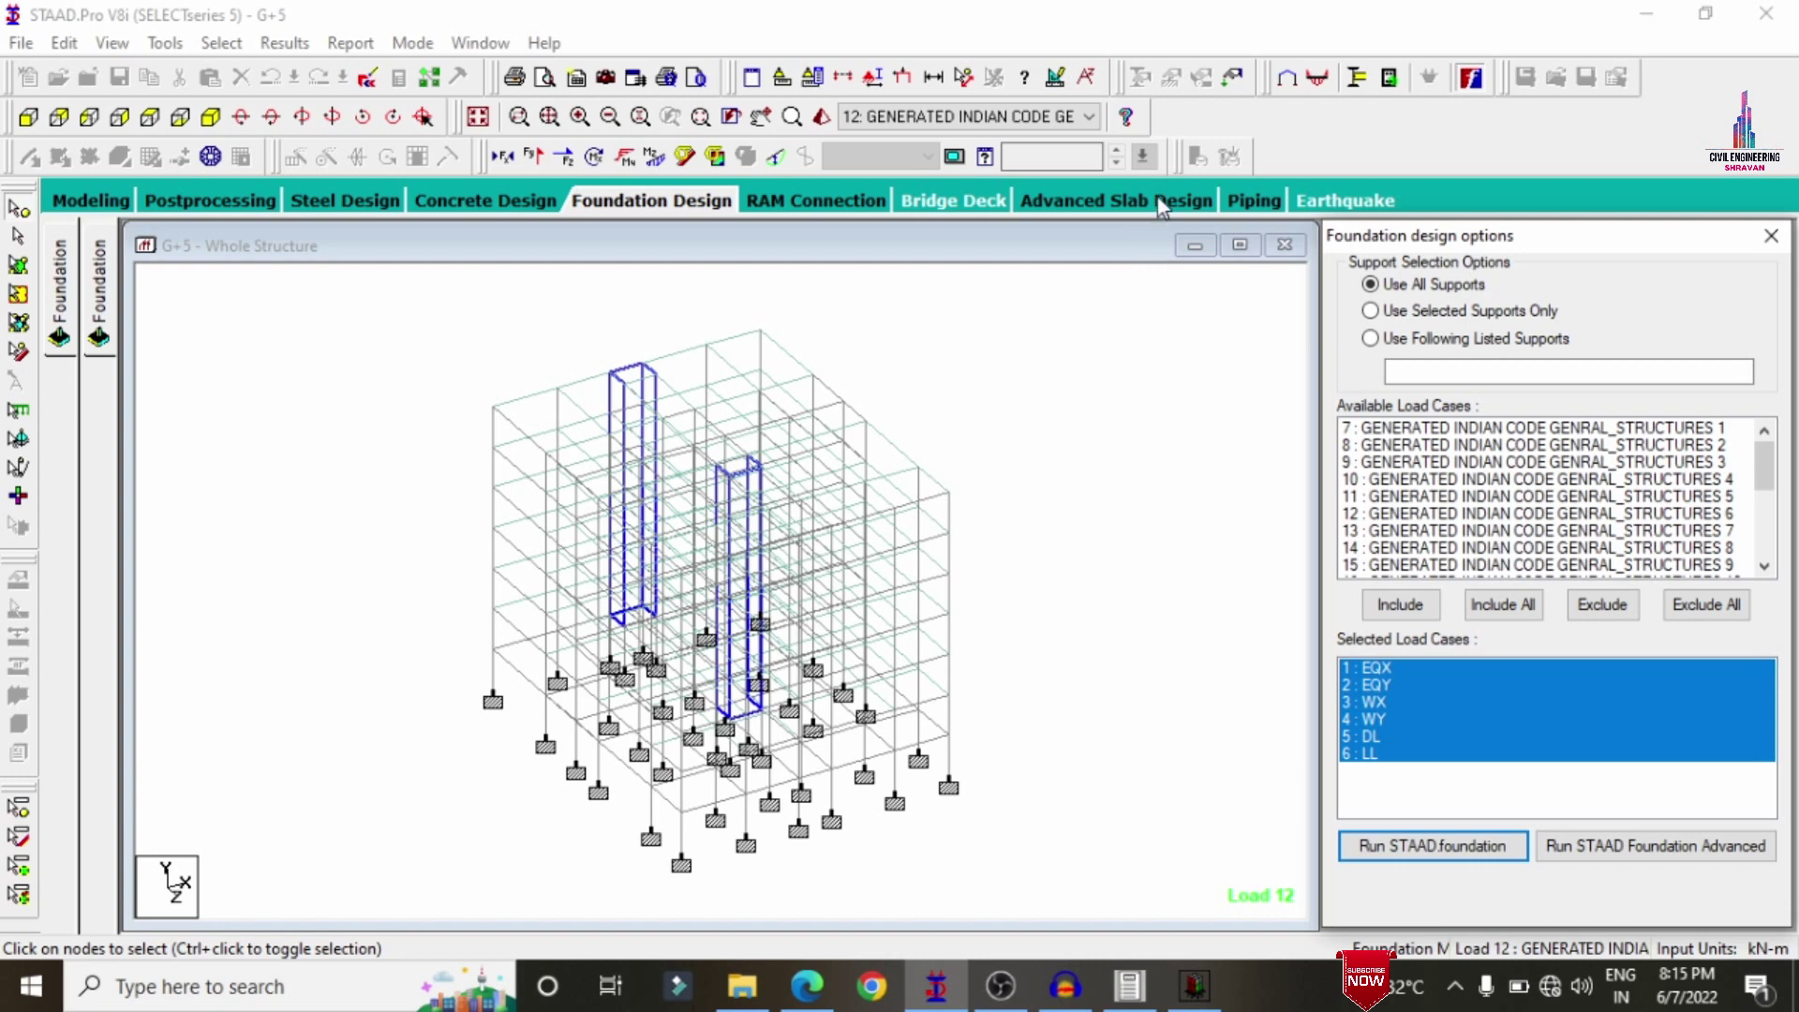
- Open the 3D rendered view of the G+5 frame showing its floor slabs
left_click(783, 77)
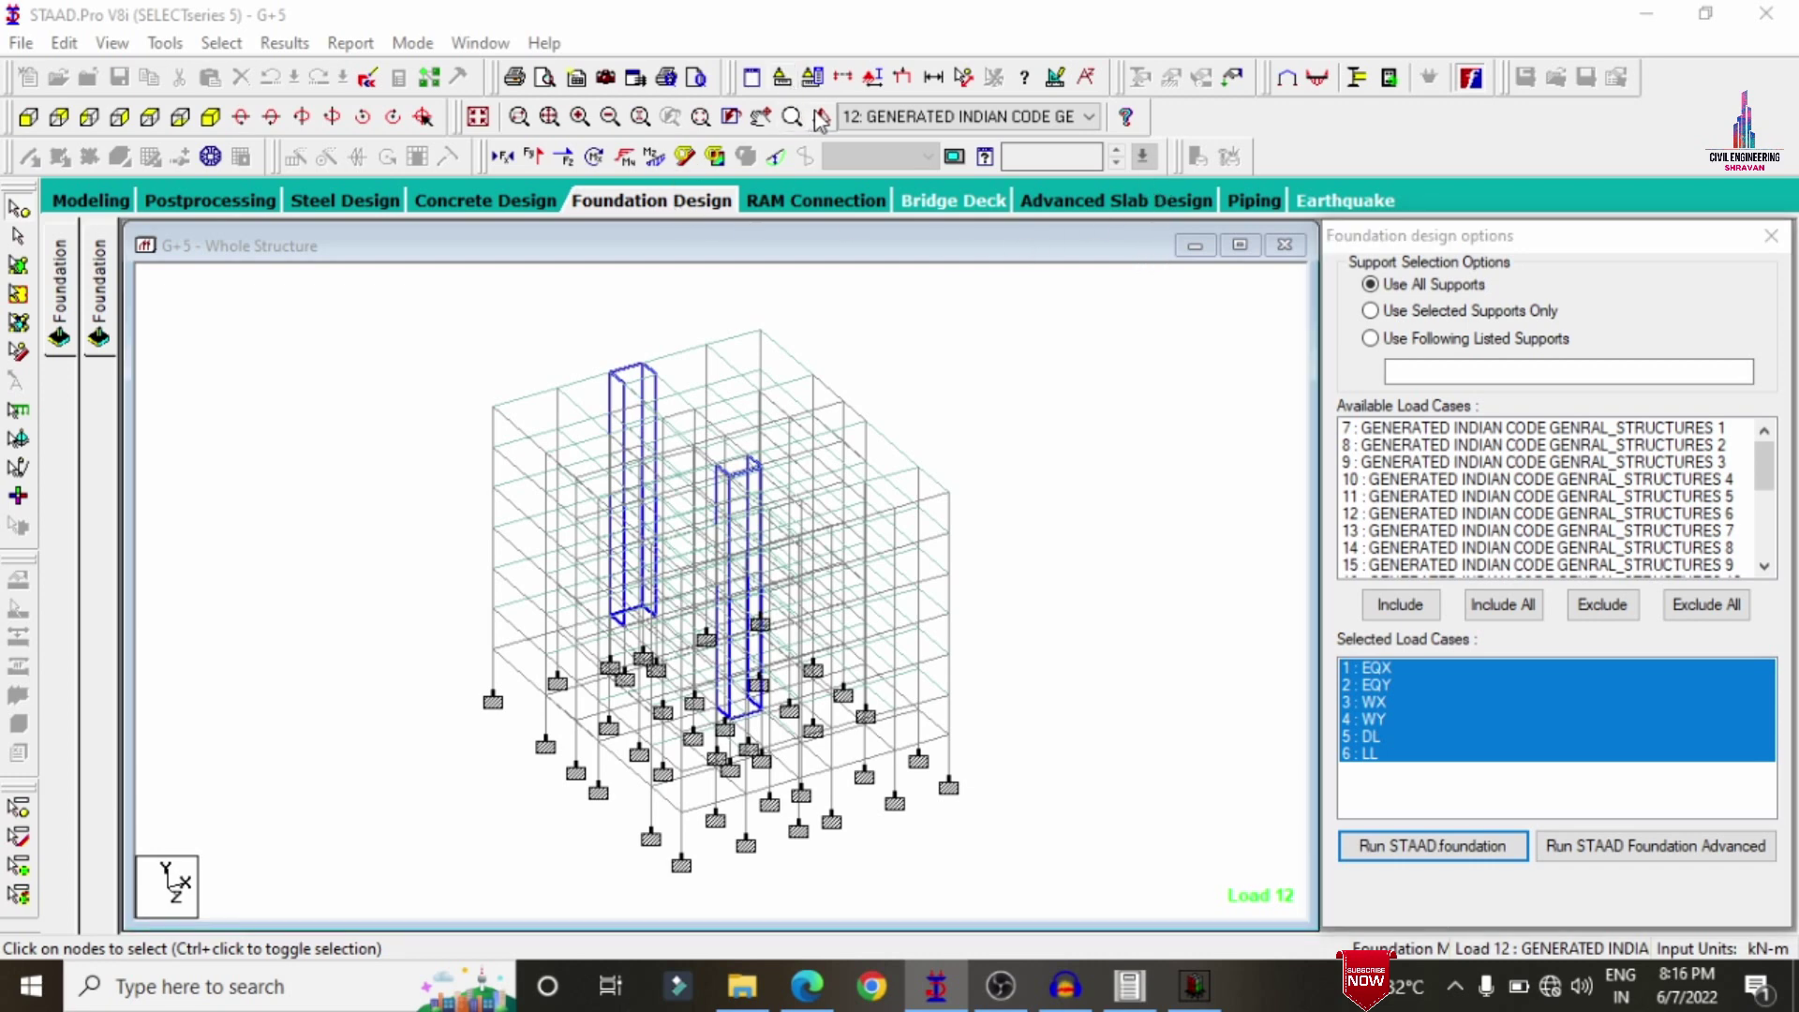